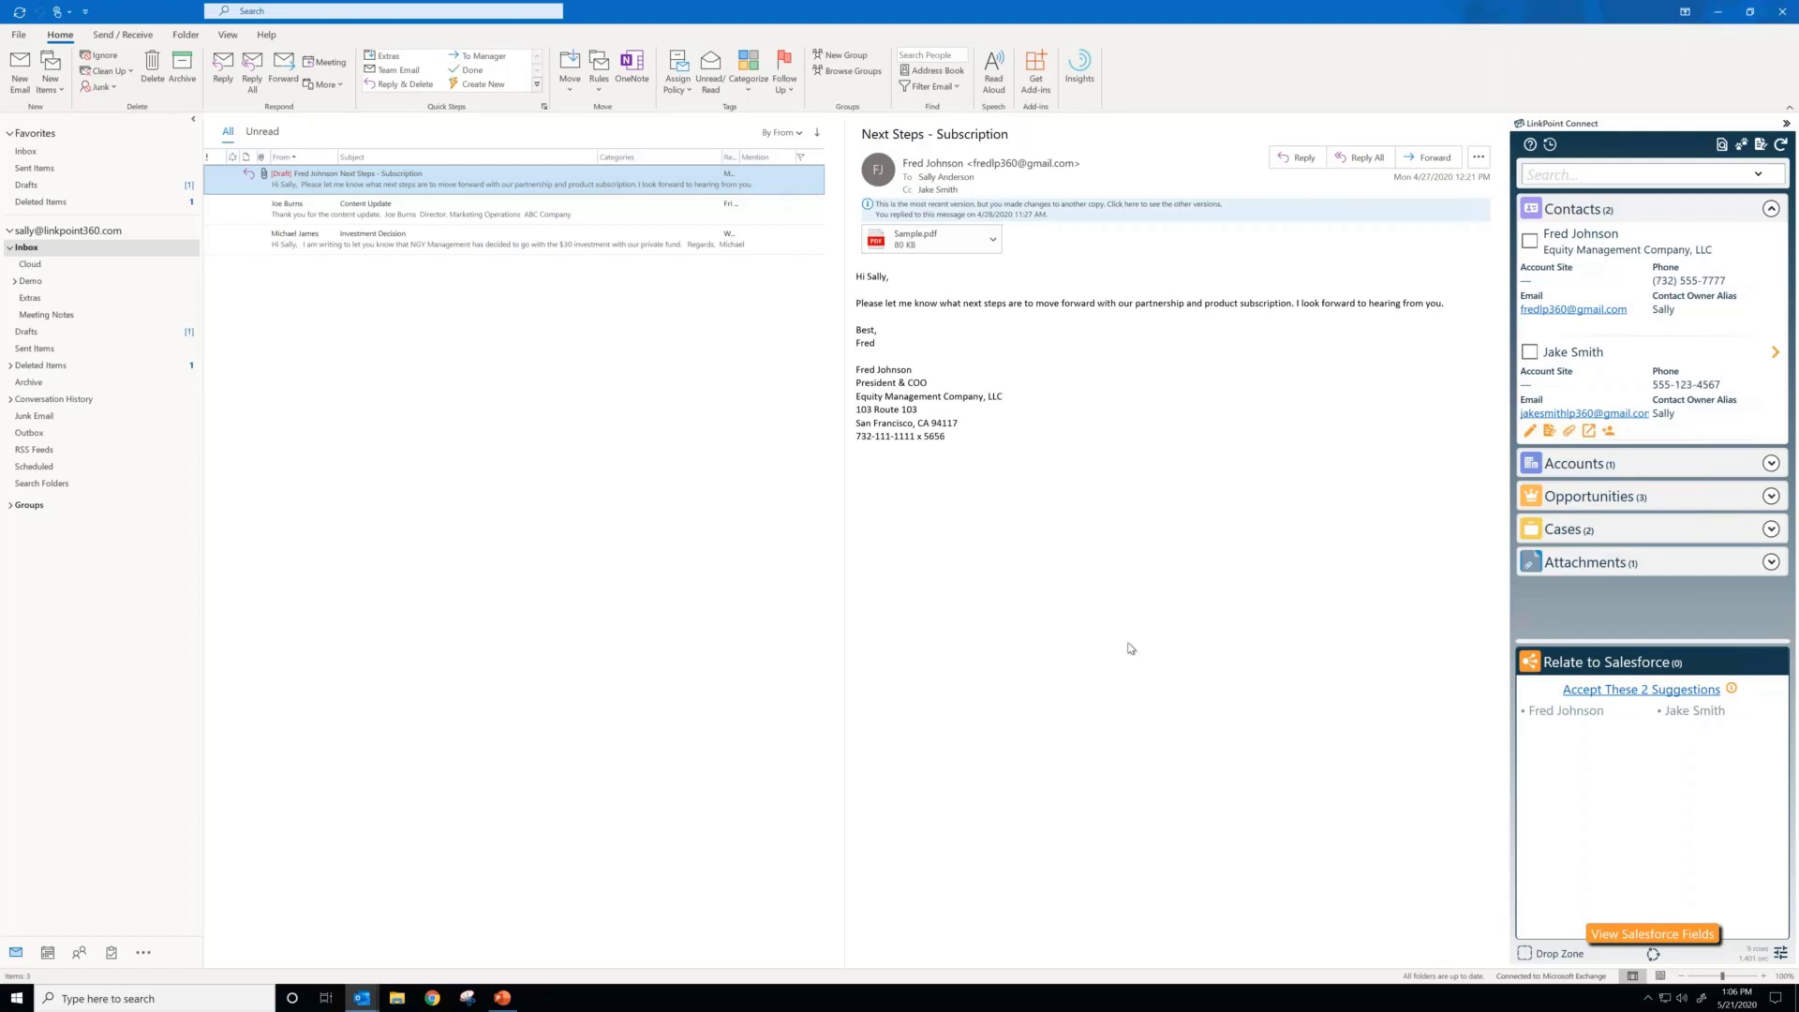
# Step: Check the Investment Decision email, return to Next Steps - Subscription, and look through its matching Salesforce accounts and opportunities
pyautogui.click(412, 251)
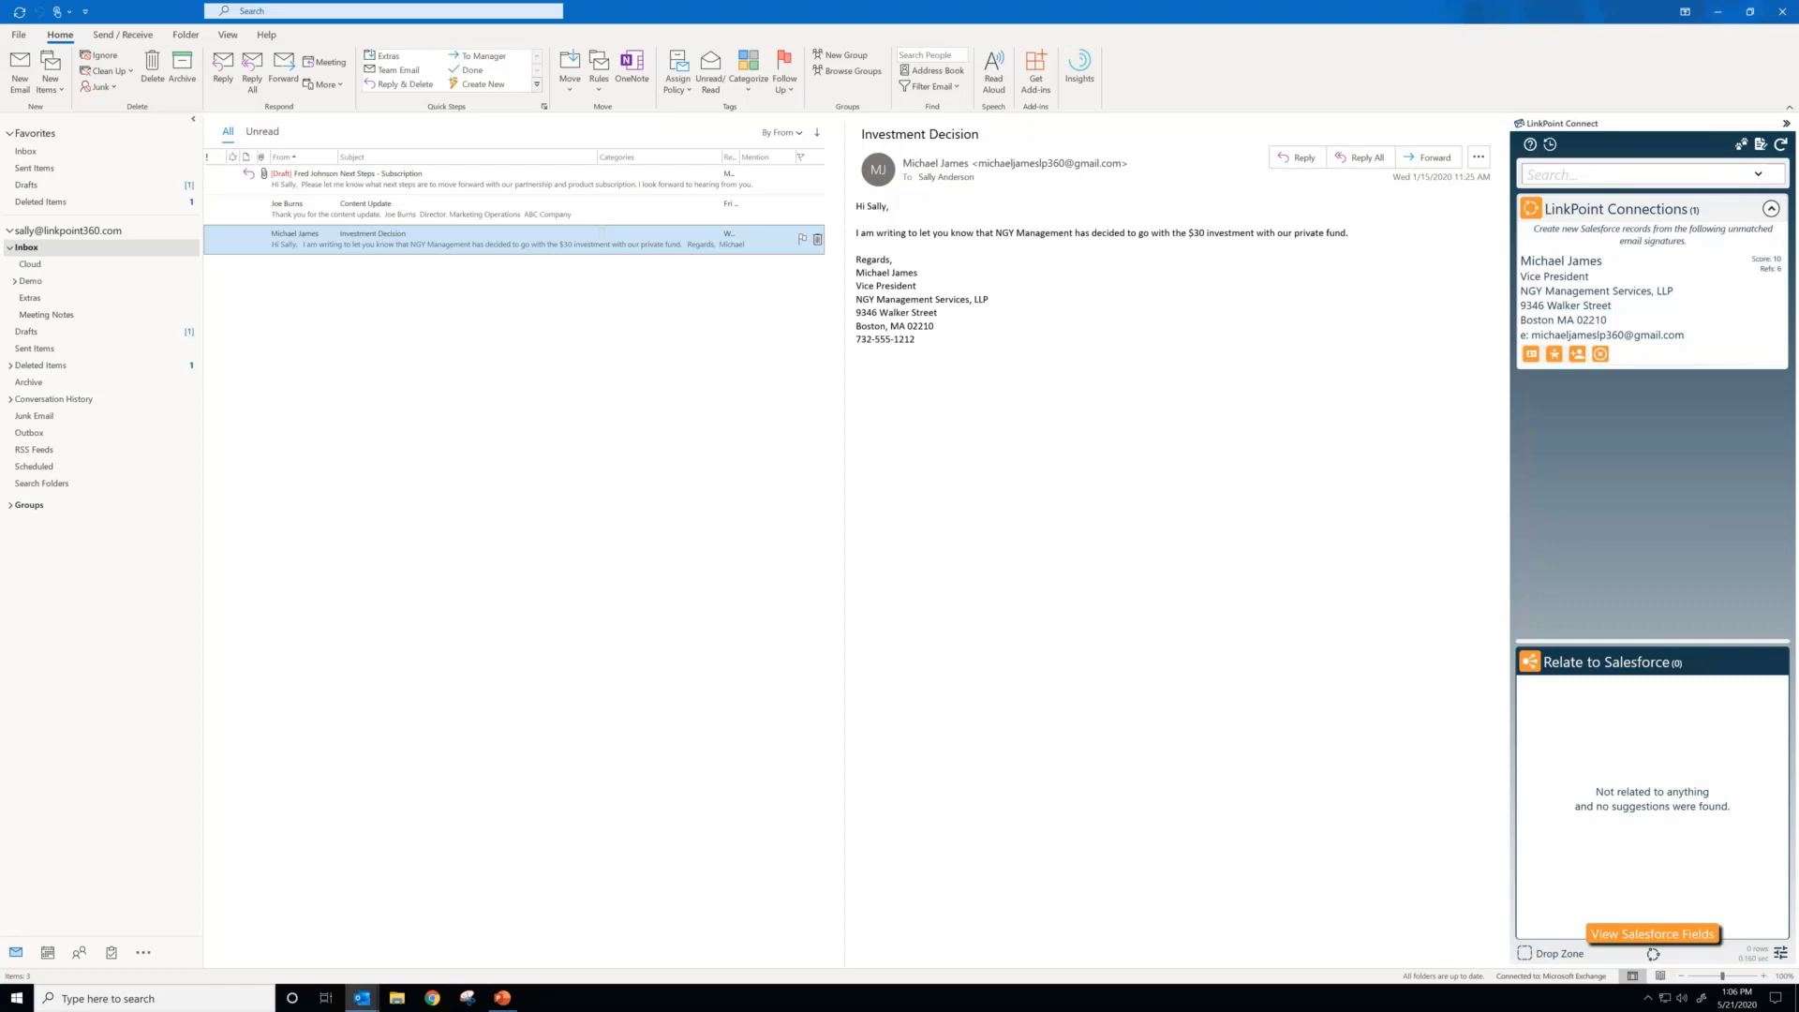
pyautogui.click(424, 182)
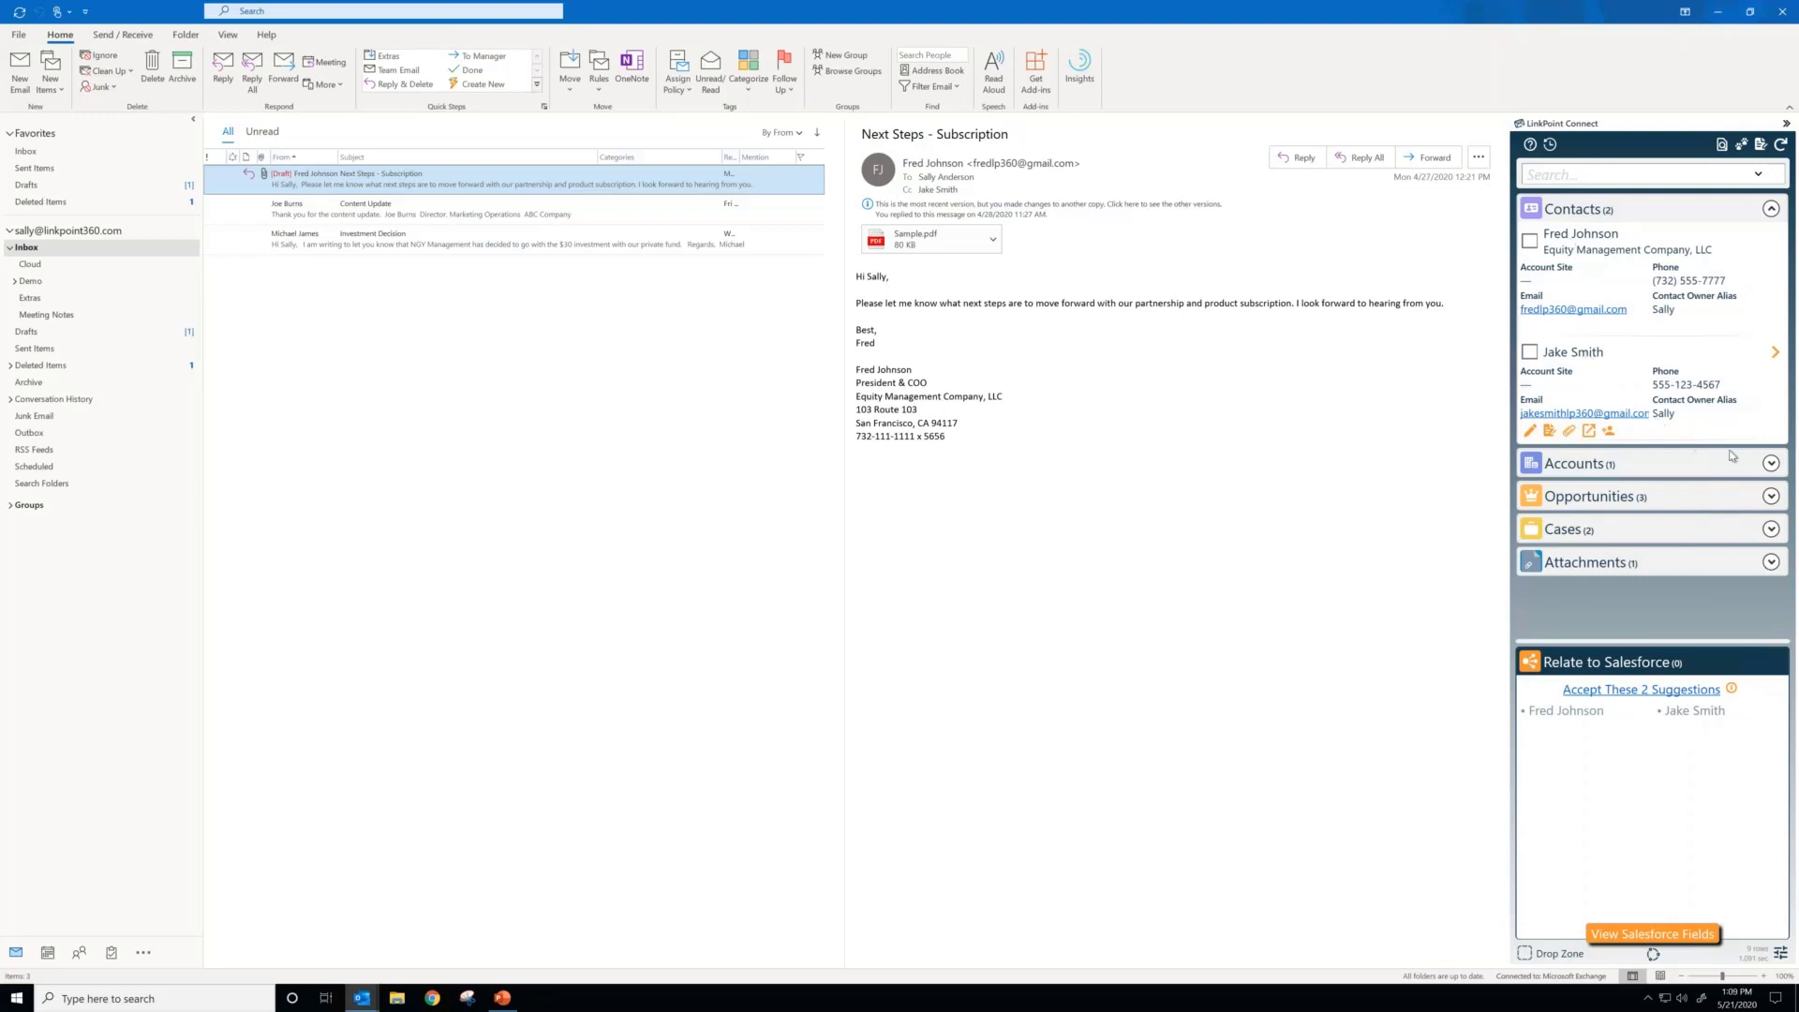
pyautogui.click(1771, 464)
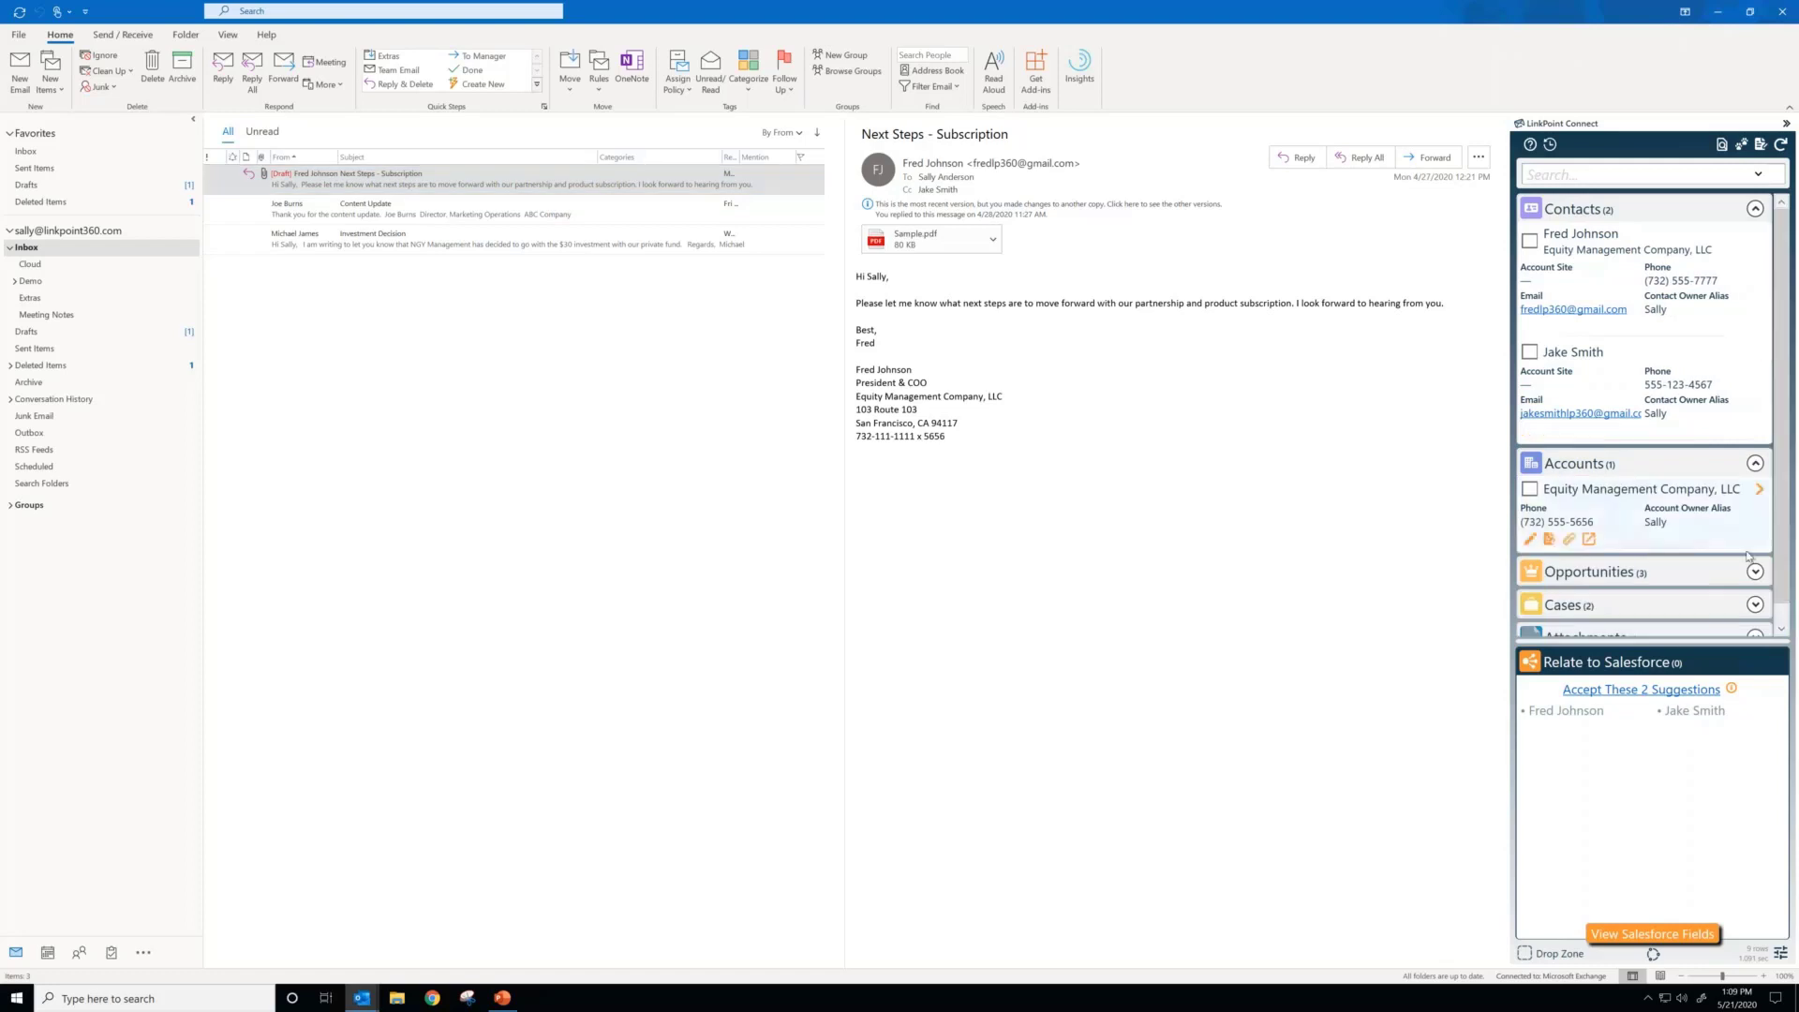
pyautogui.click(1754, 571)
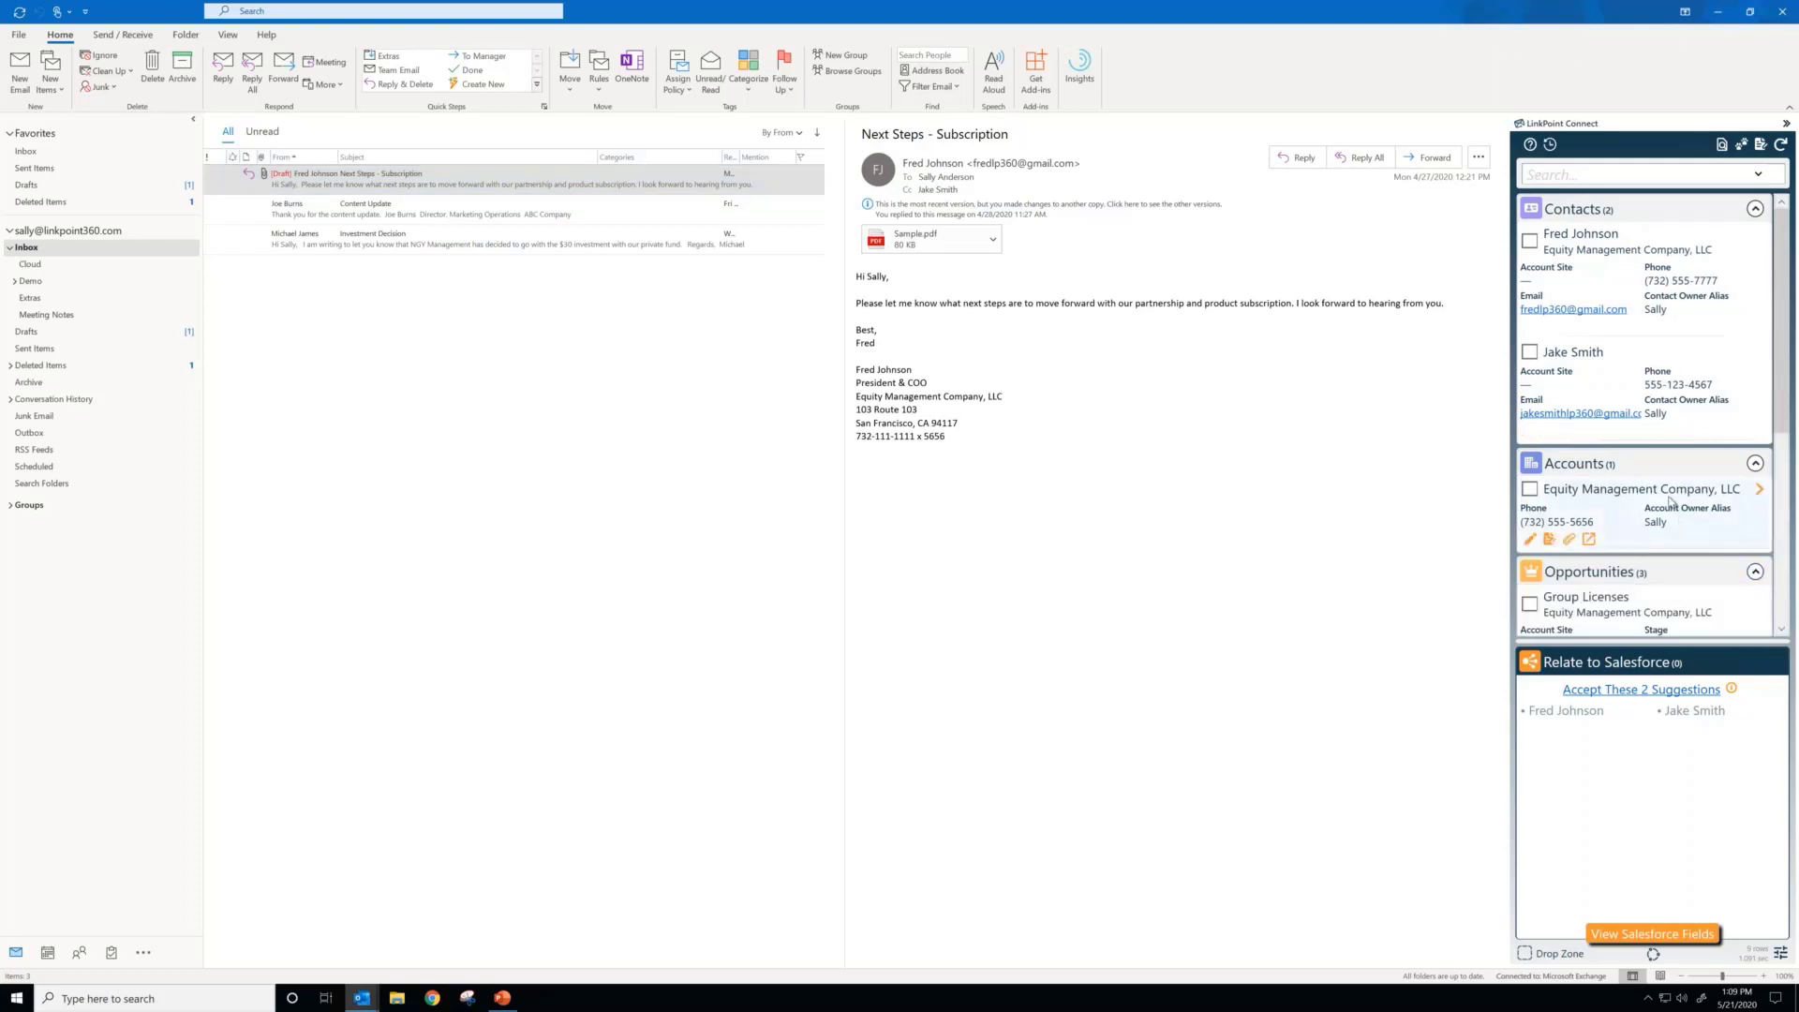
pyautogui.scroll(-3, 1669, 503)
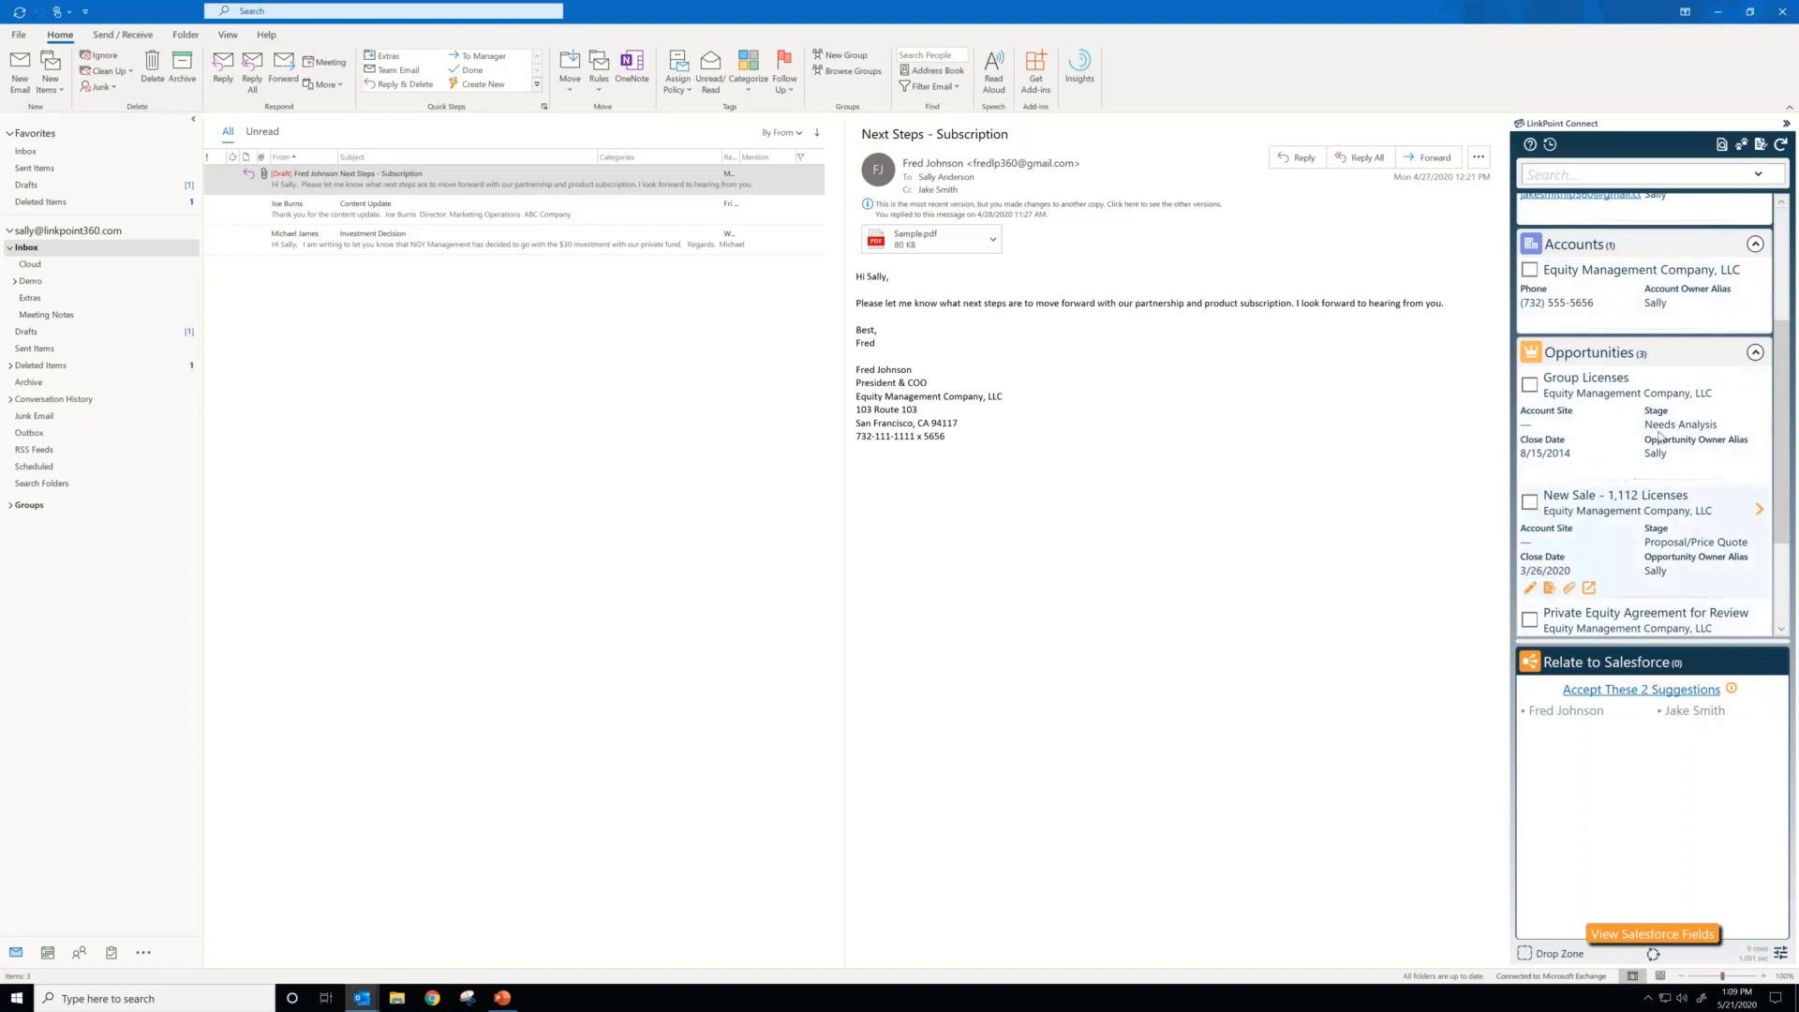
pyautogui.scroll(2, 1677, 422)
pyautogui.scroll(1, 1682, 387)
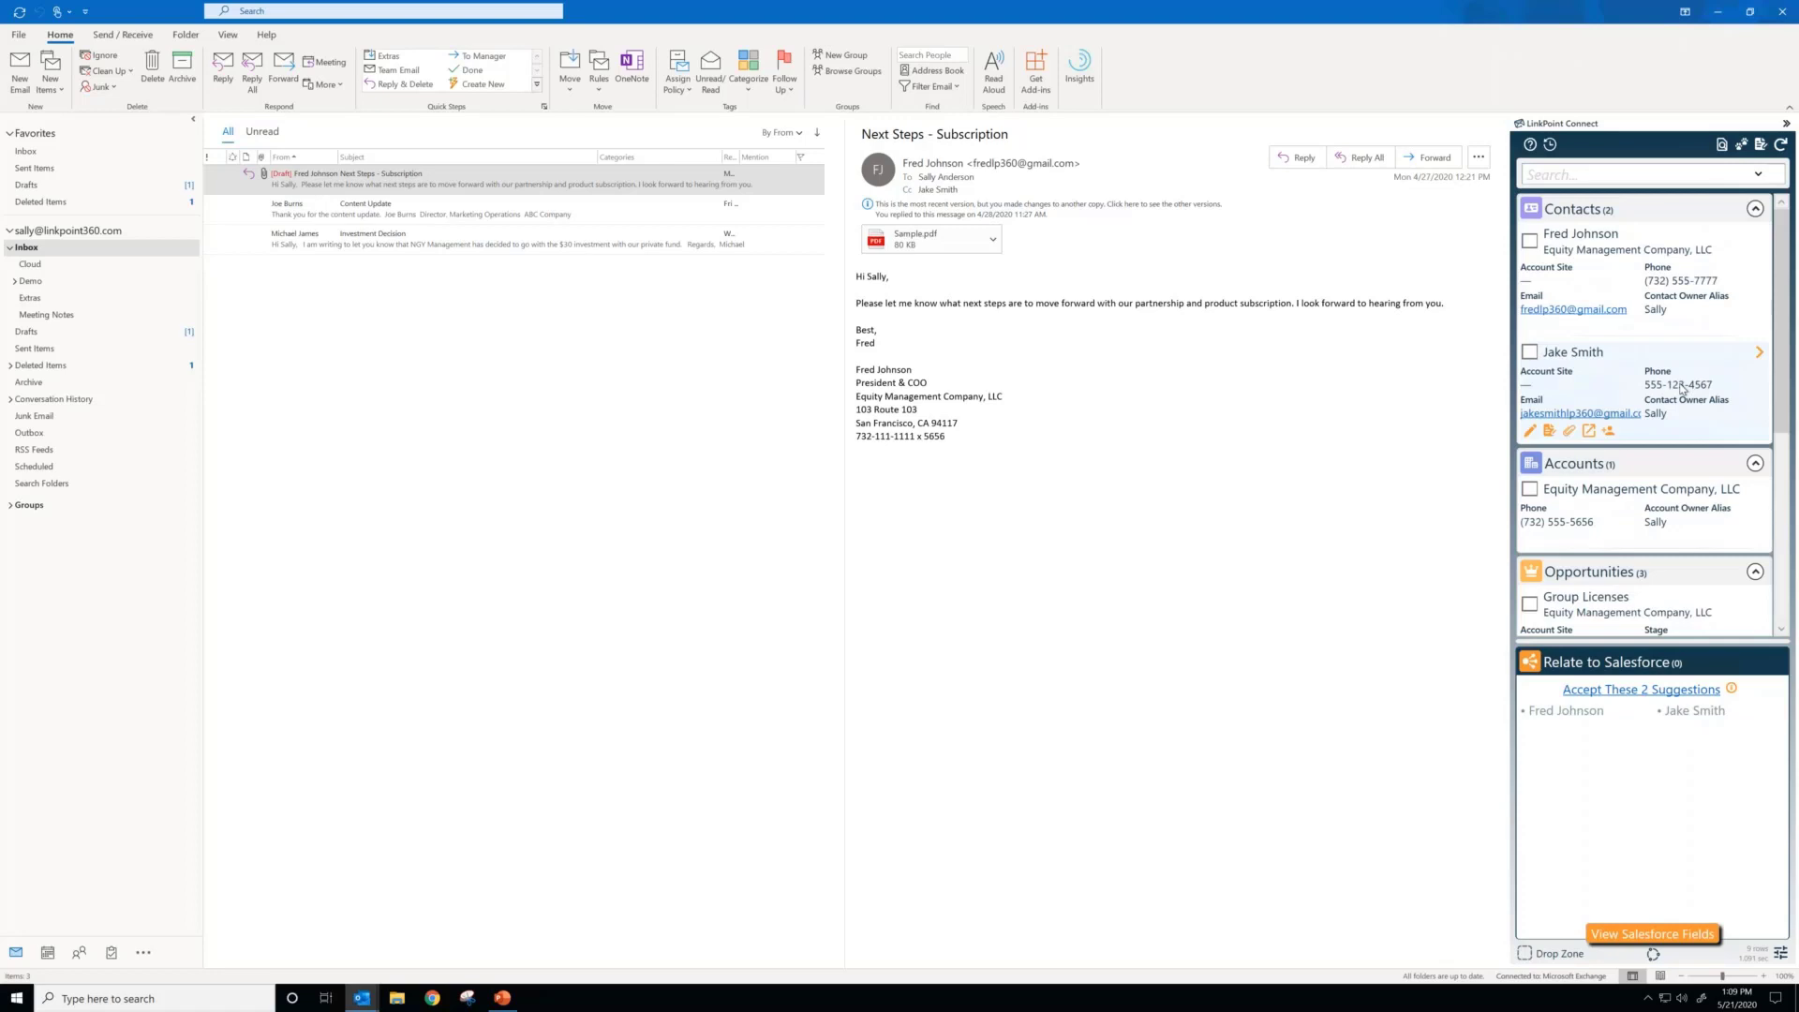
# Step: Relate the Next Steps - Subscription email to both matching contacts and the Group Licenses opportunity in Salesforce
pyautogui.click(1529, 242)
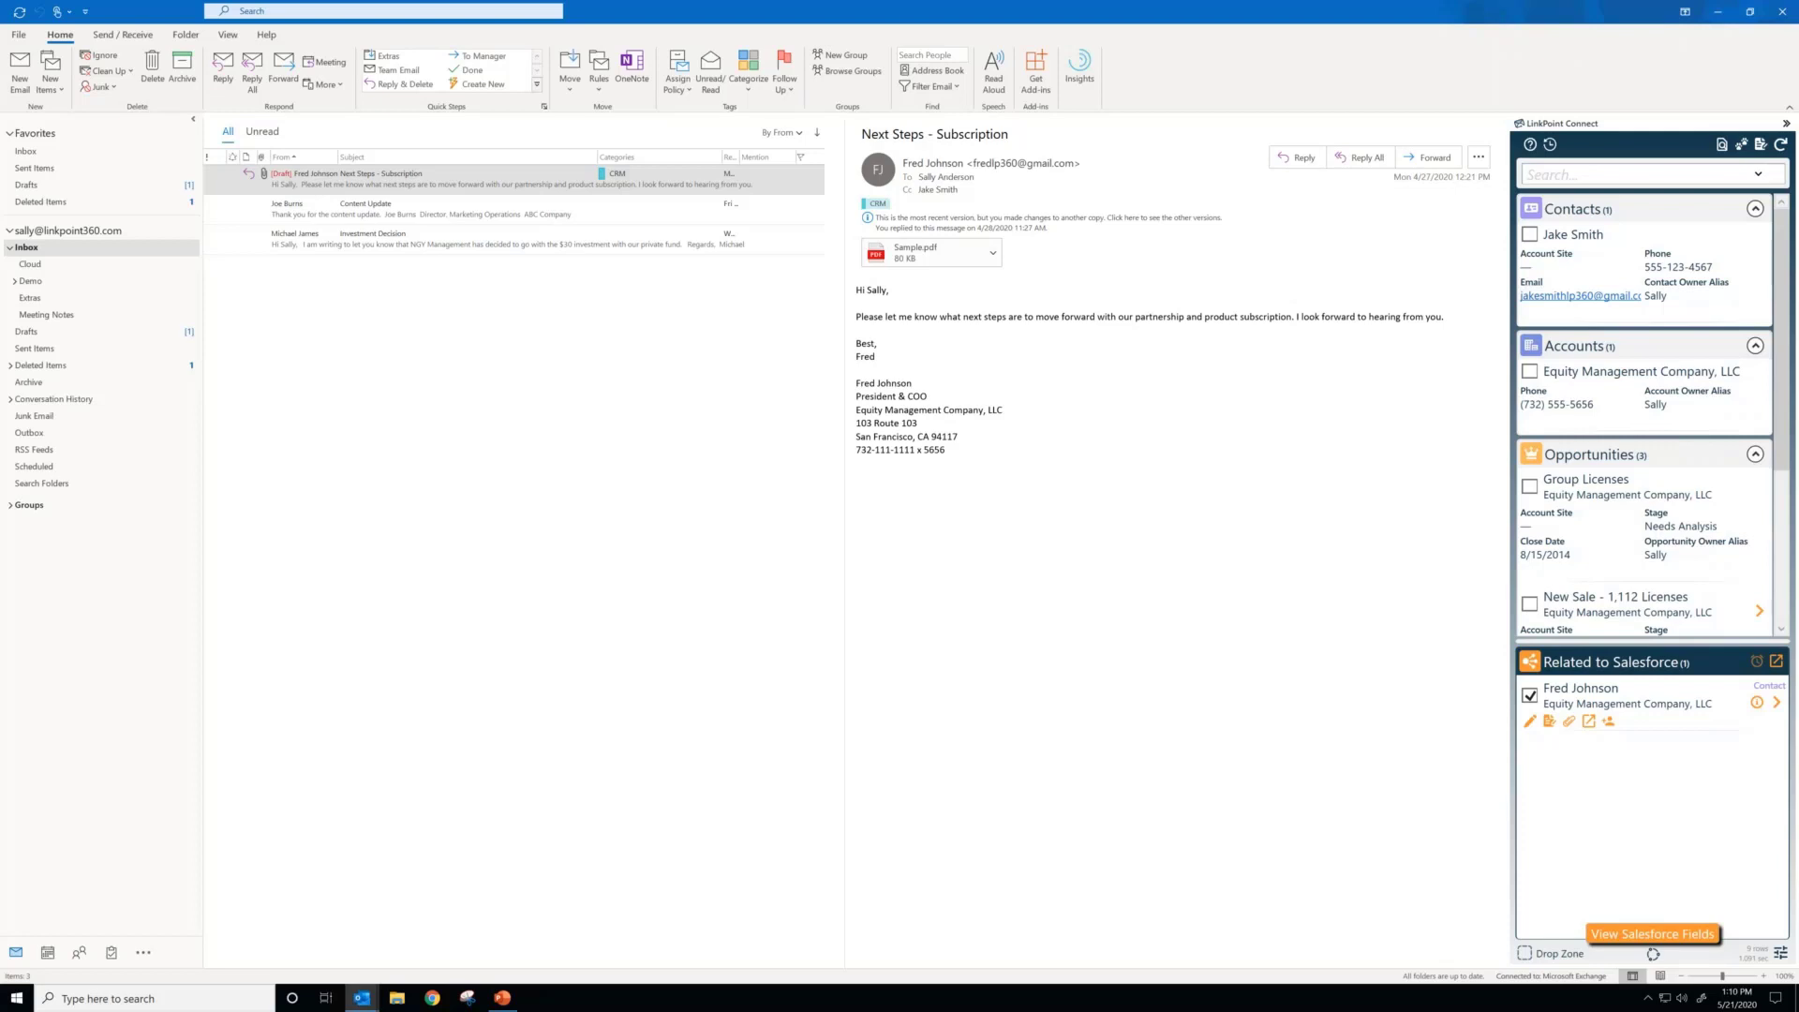
pyautogui.click(1529, 236)
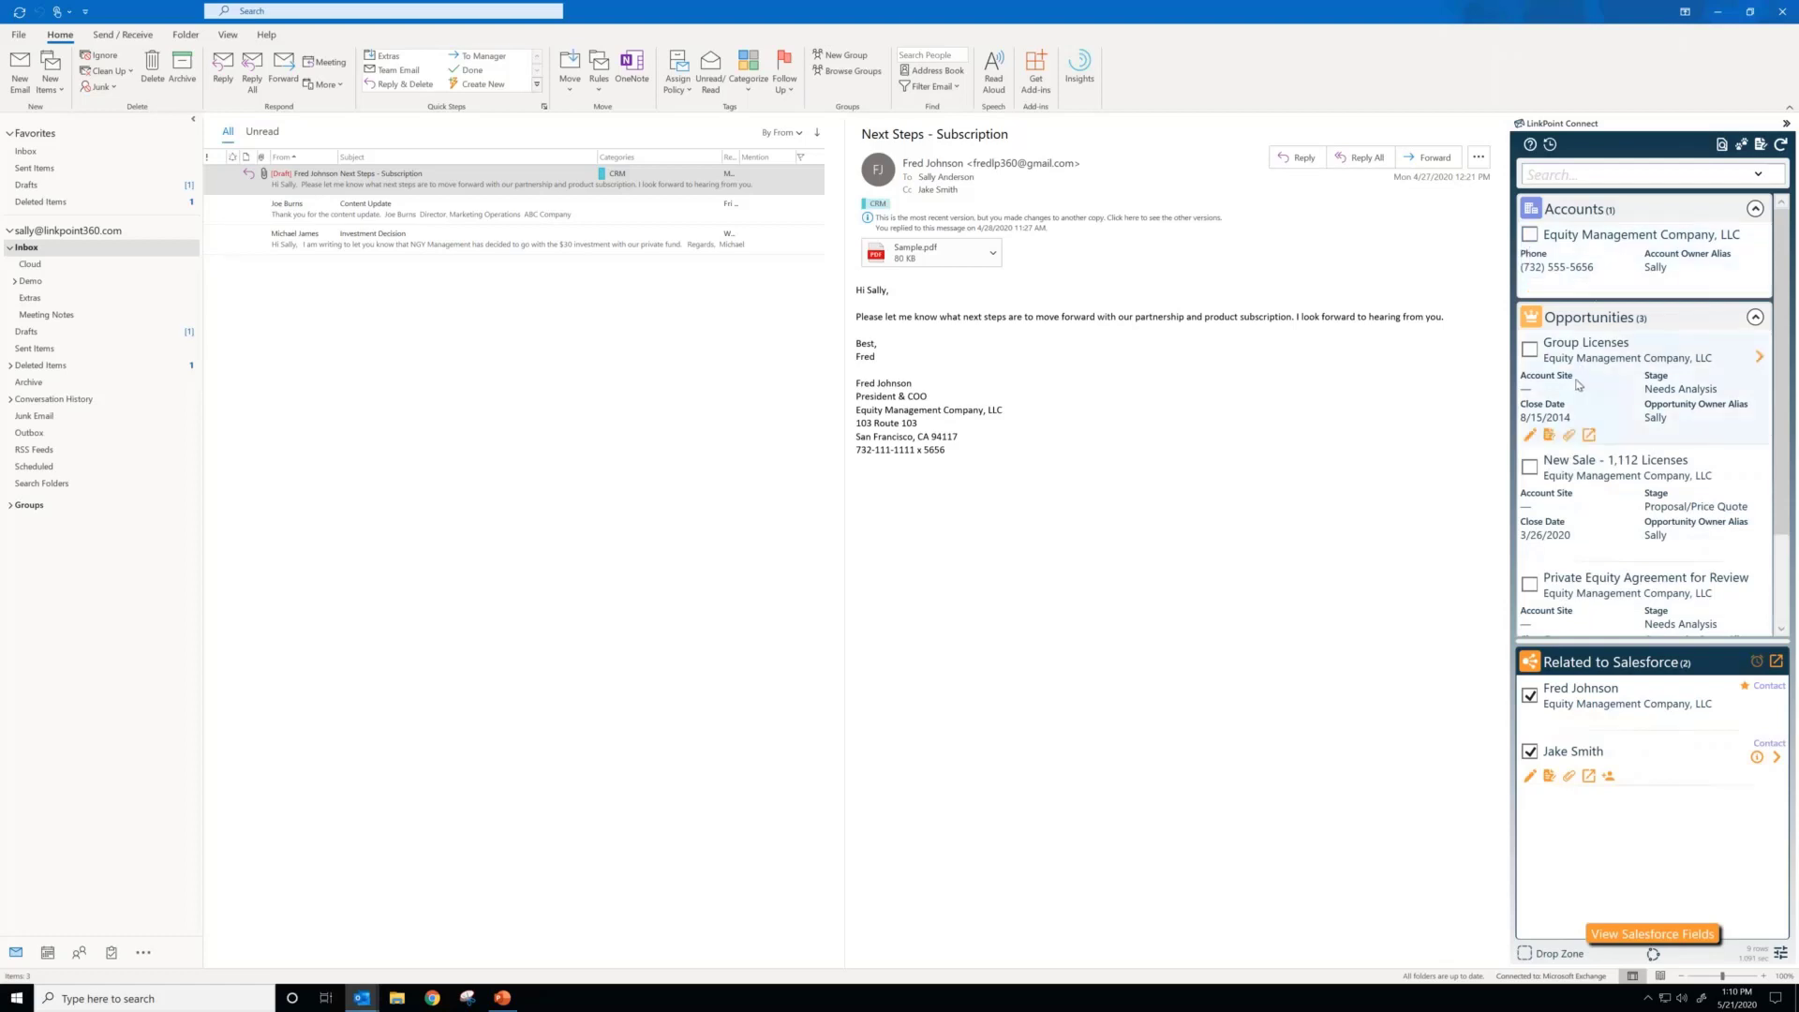
pyautogui.scroll(-2, 1579, 384)
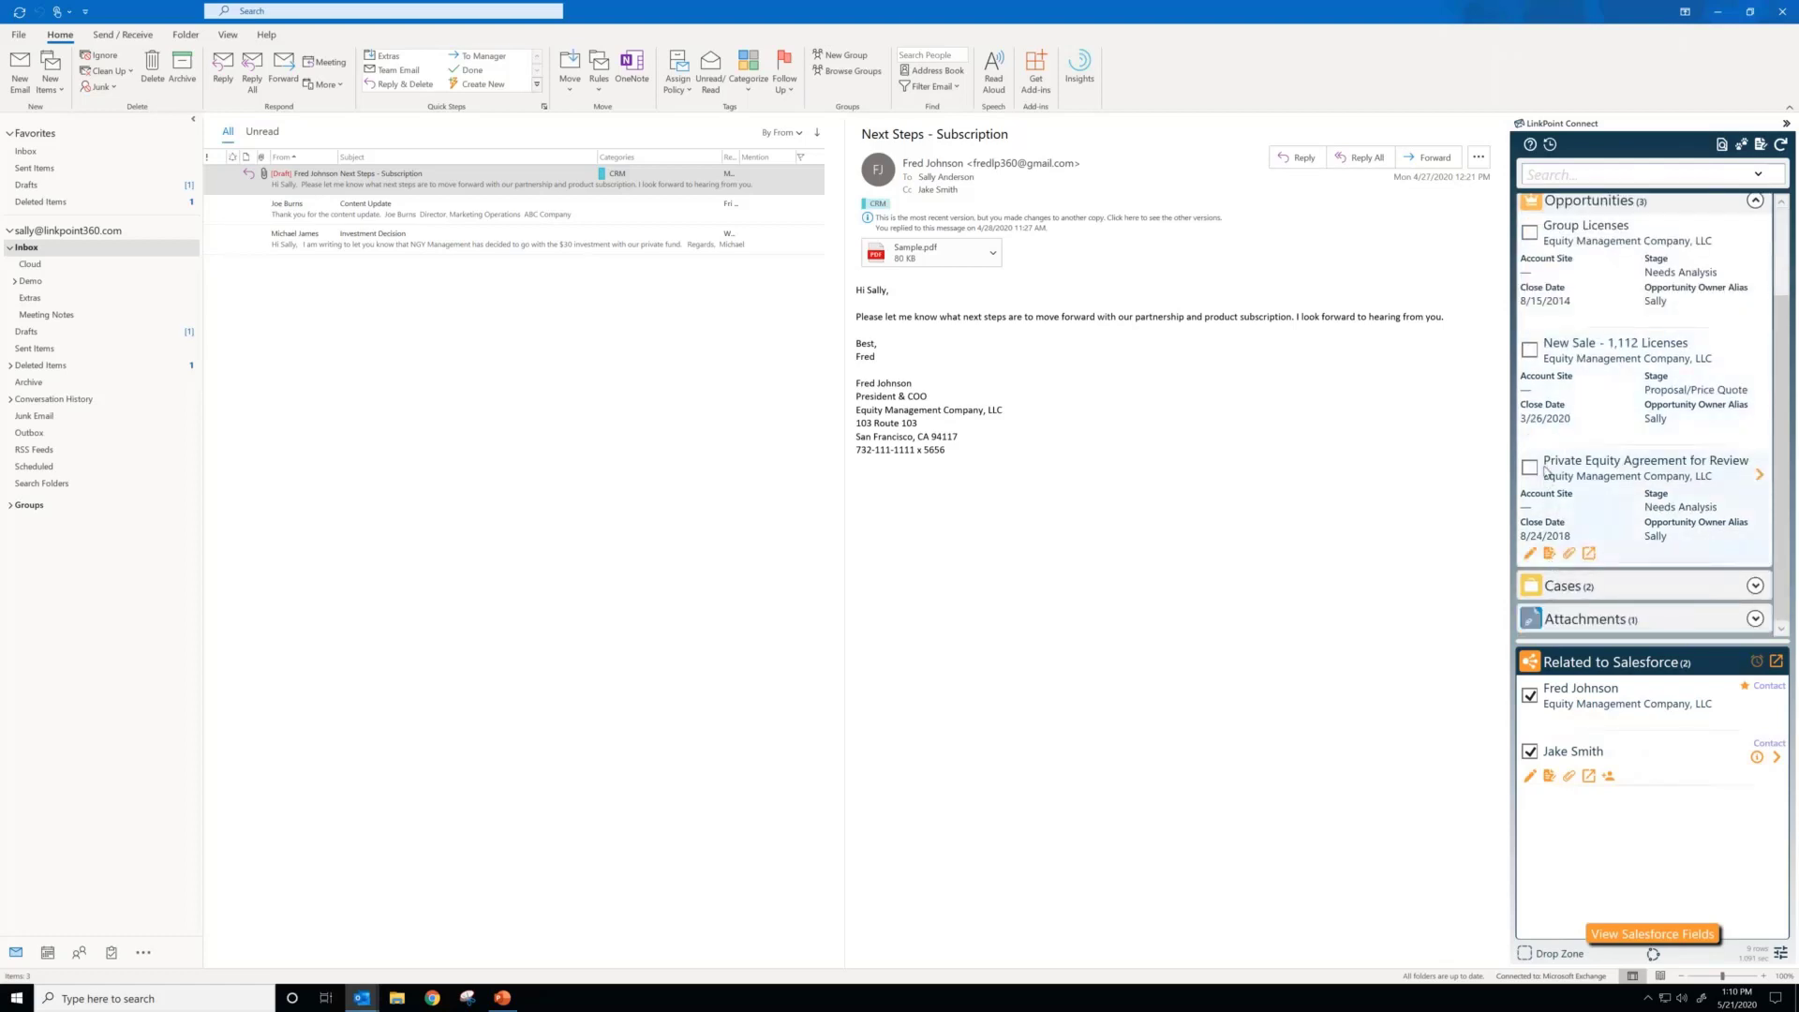
pyautogui.click(1529, 234)
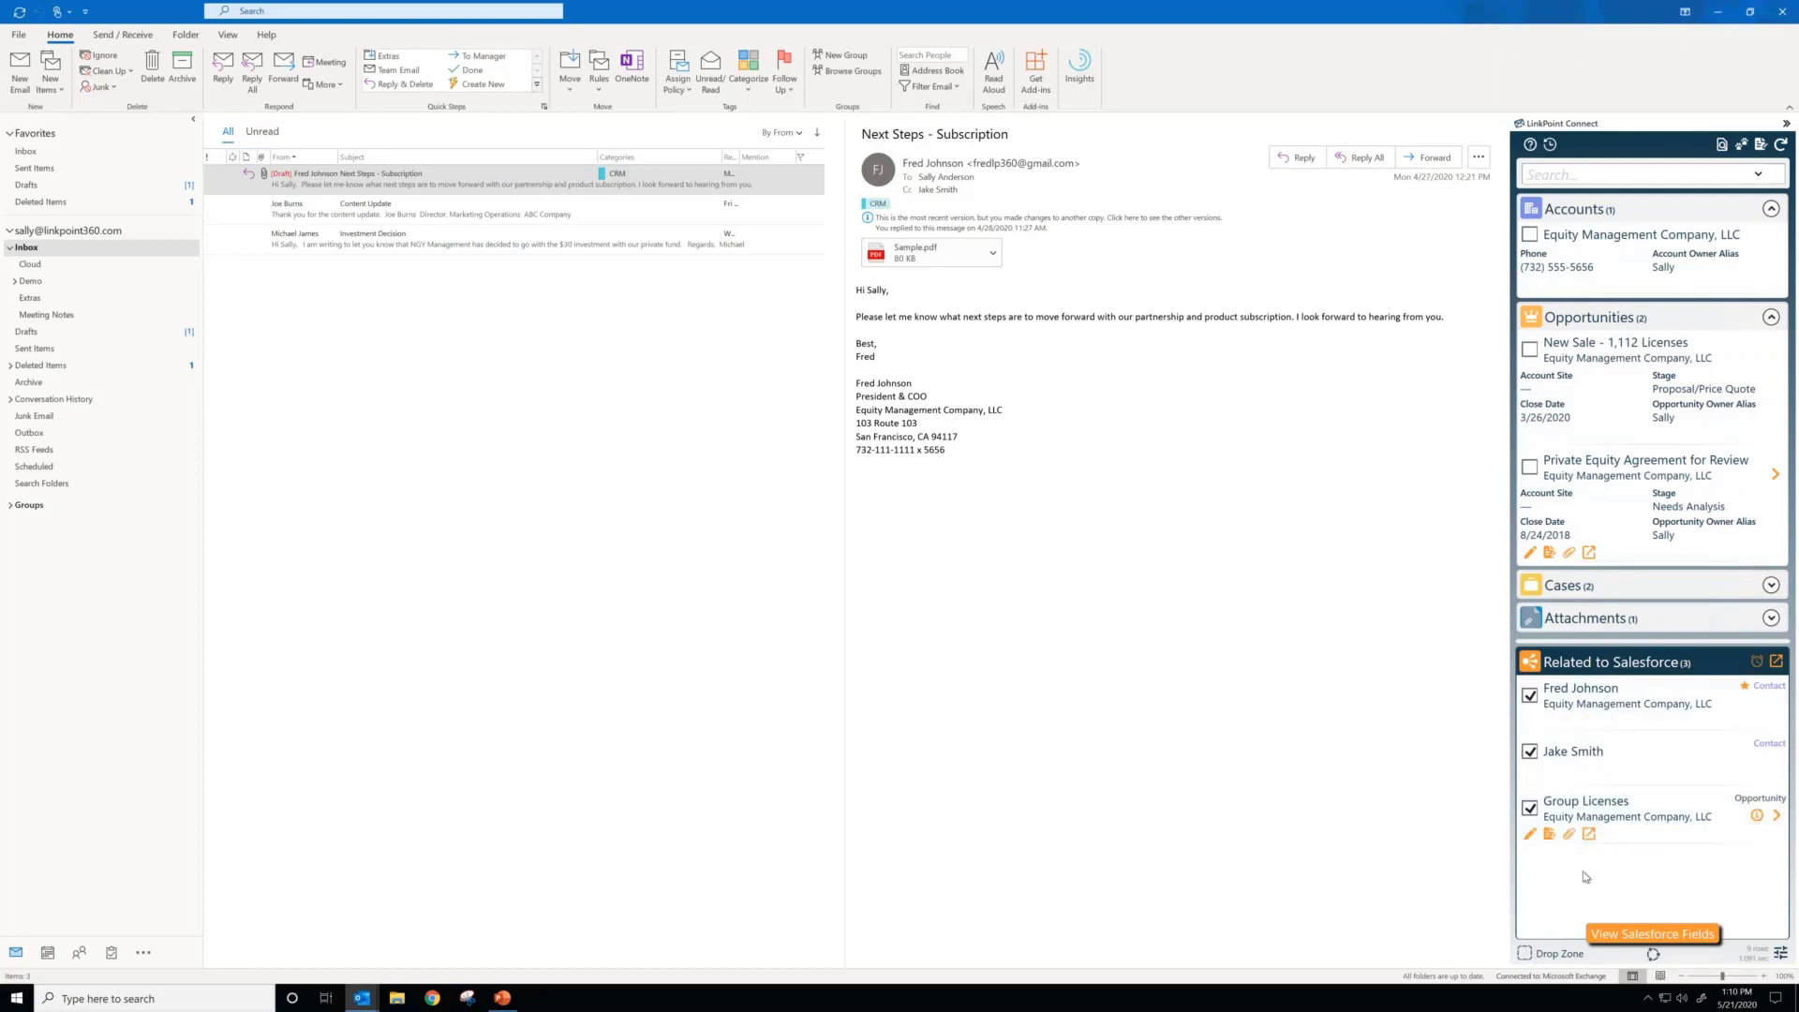
# Step: Search Salesforce for a contact by full name, relate the email to the Examplex Financial contact, and clear the search
pyautogui.click(1614, 169)
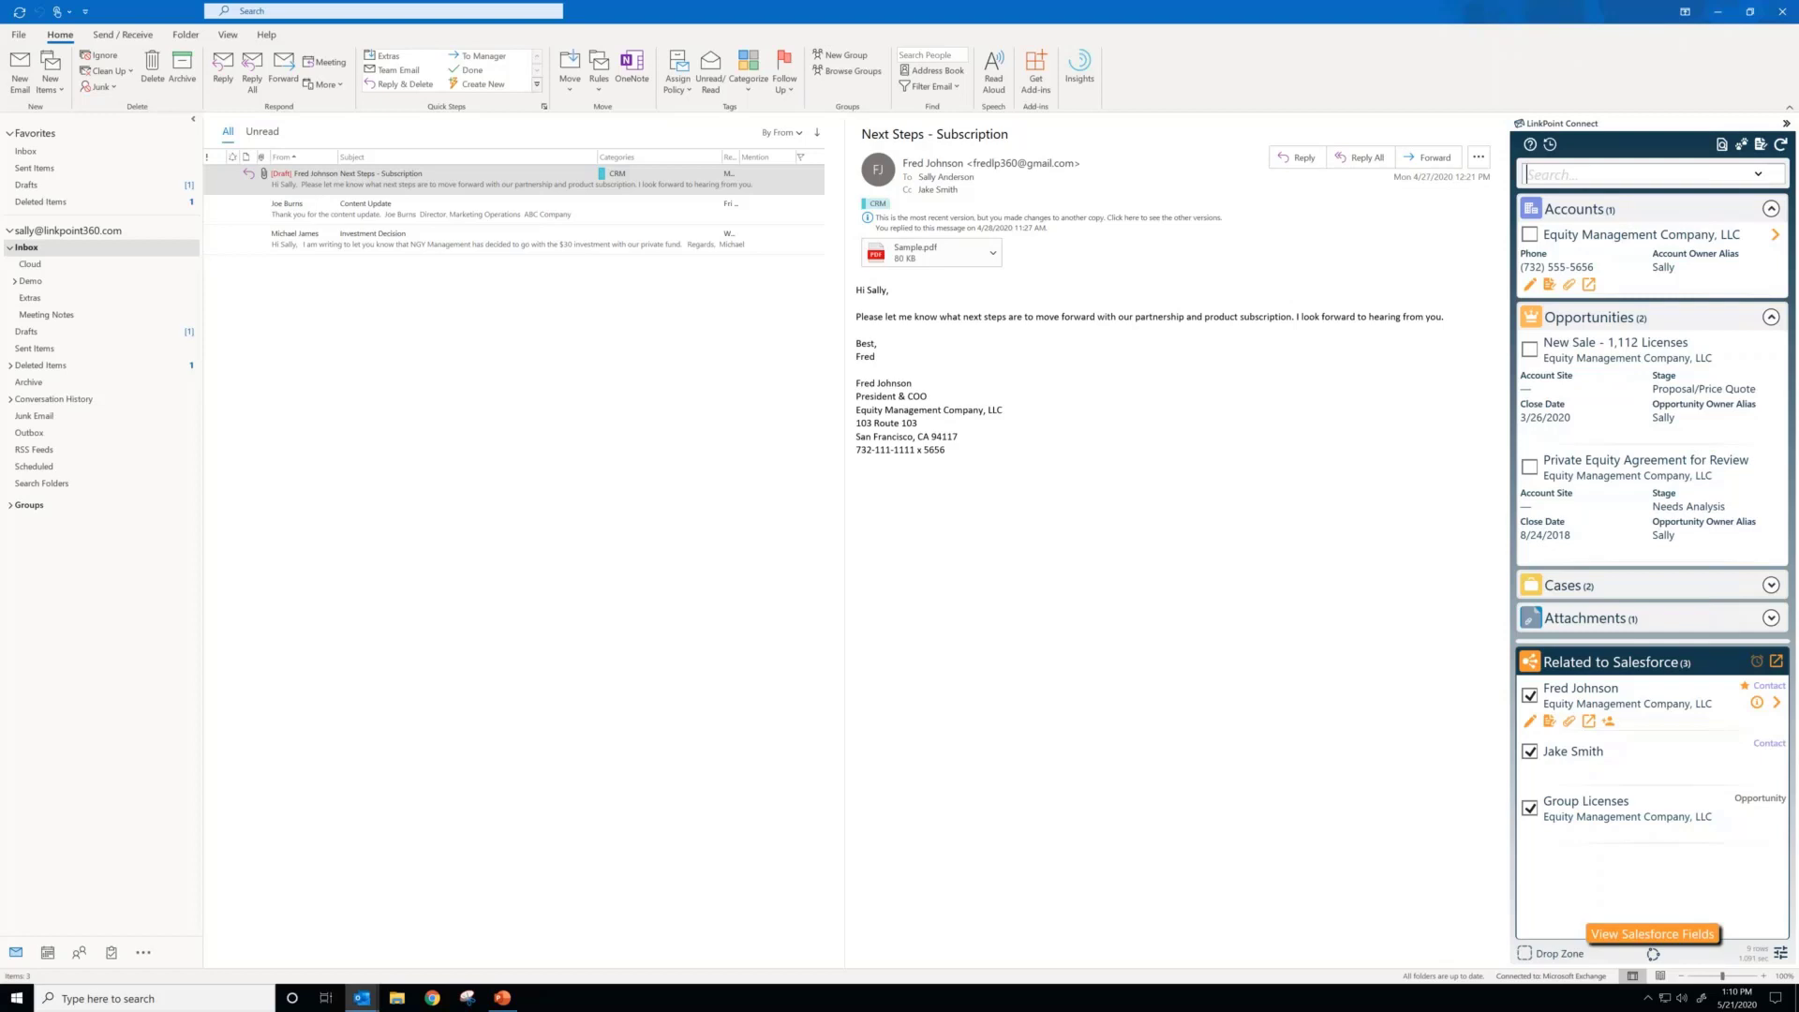
pyautogui.press('Return')
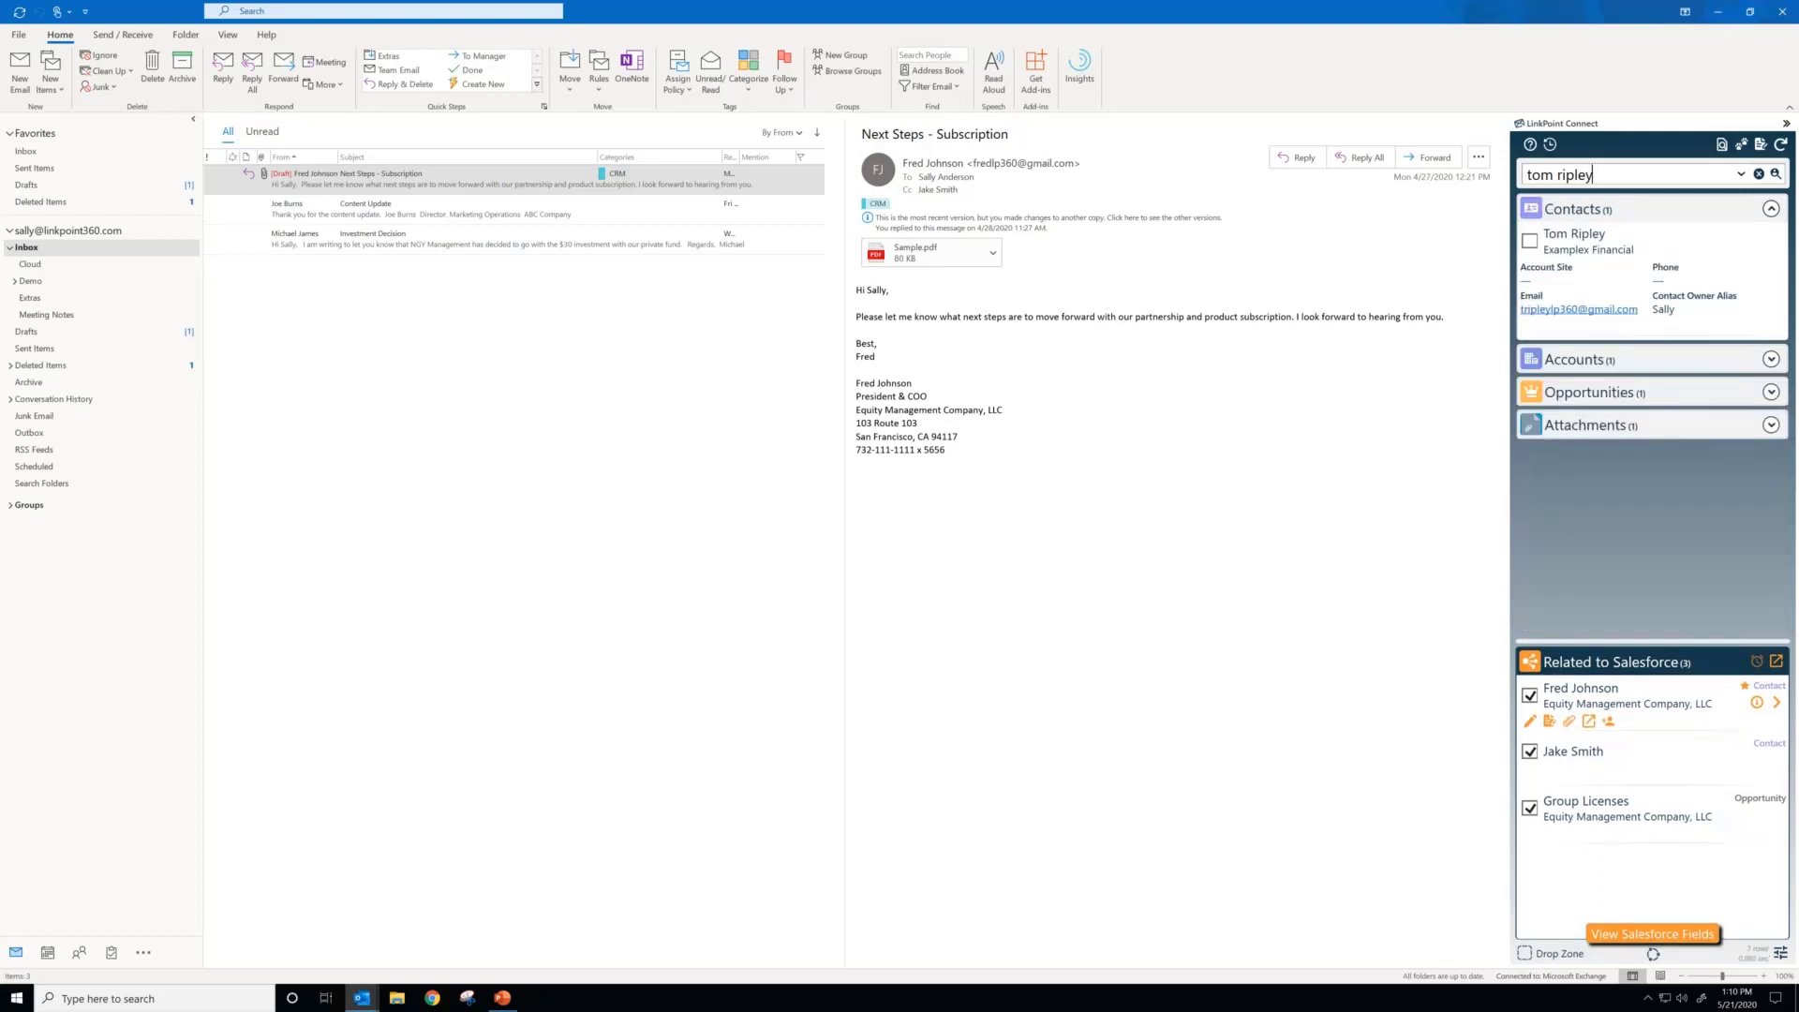
pyautogui.click(1529, 245)
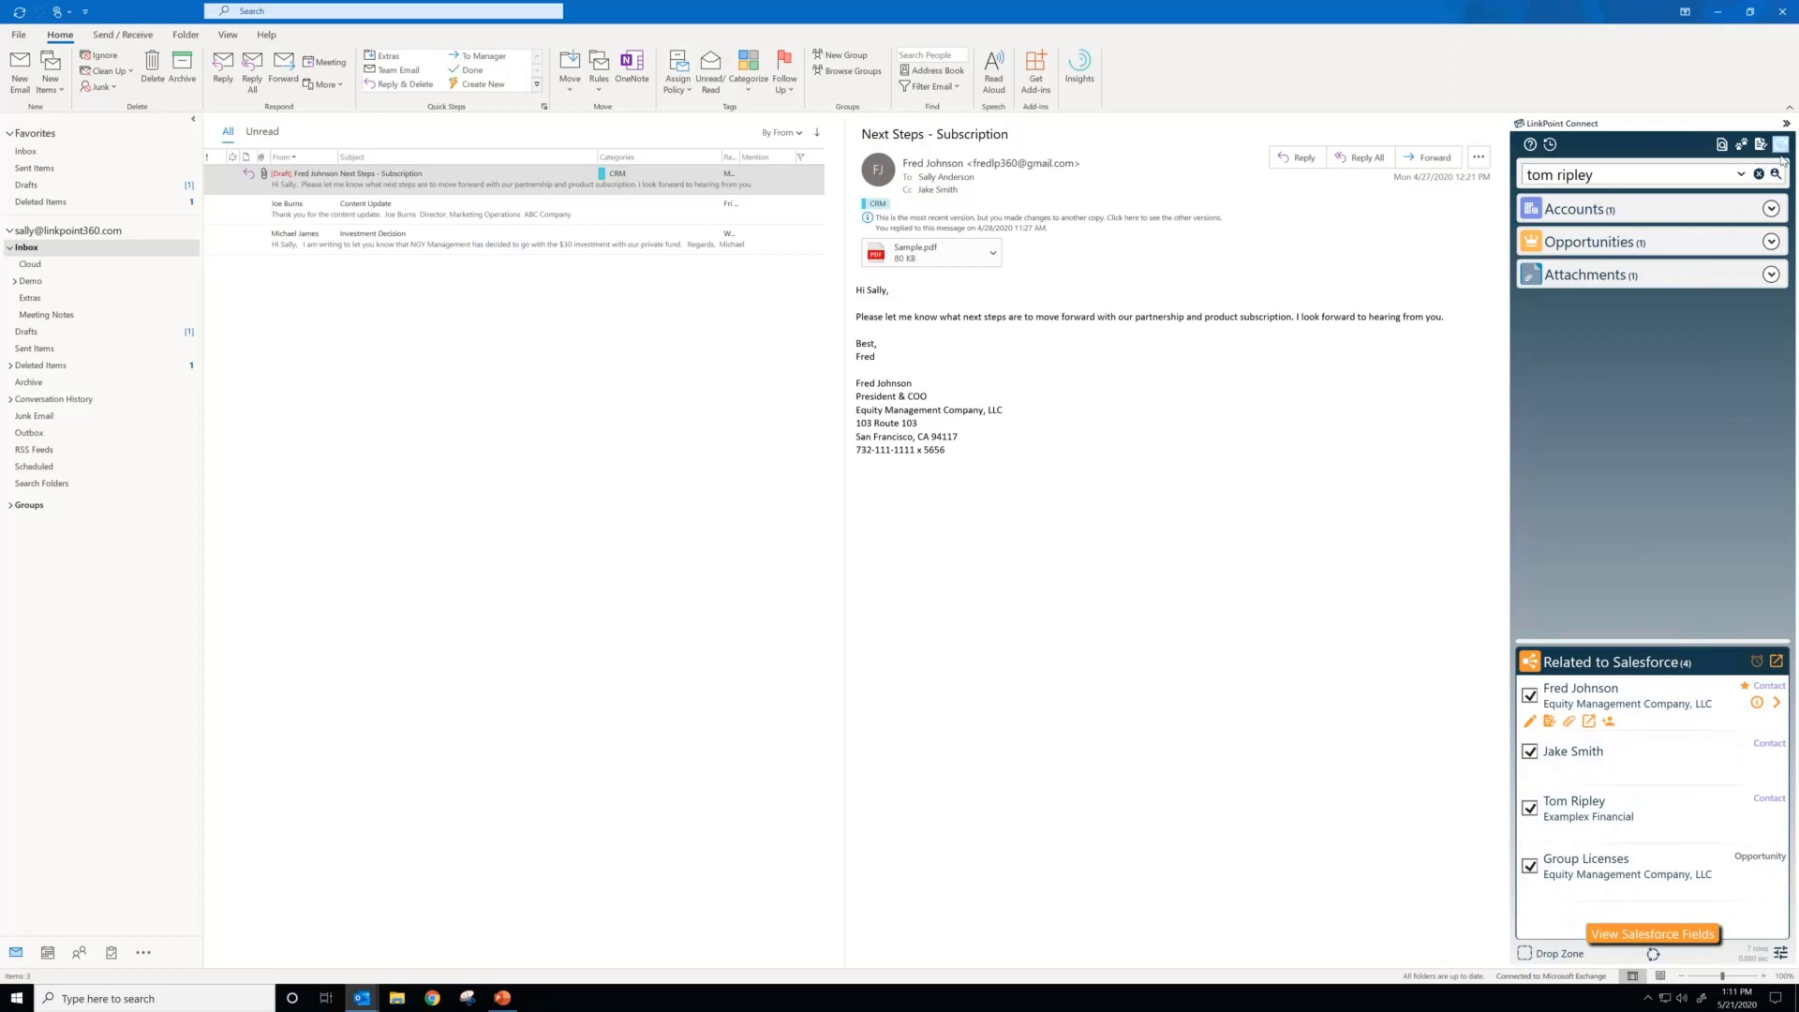
pyautogui.click(1759, 174)
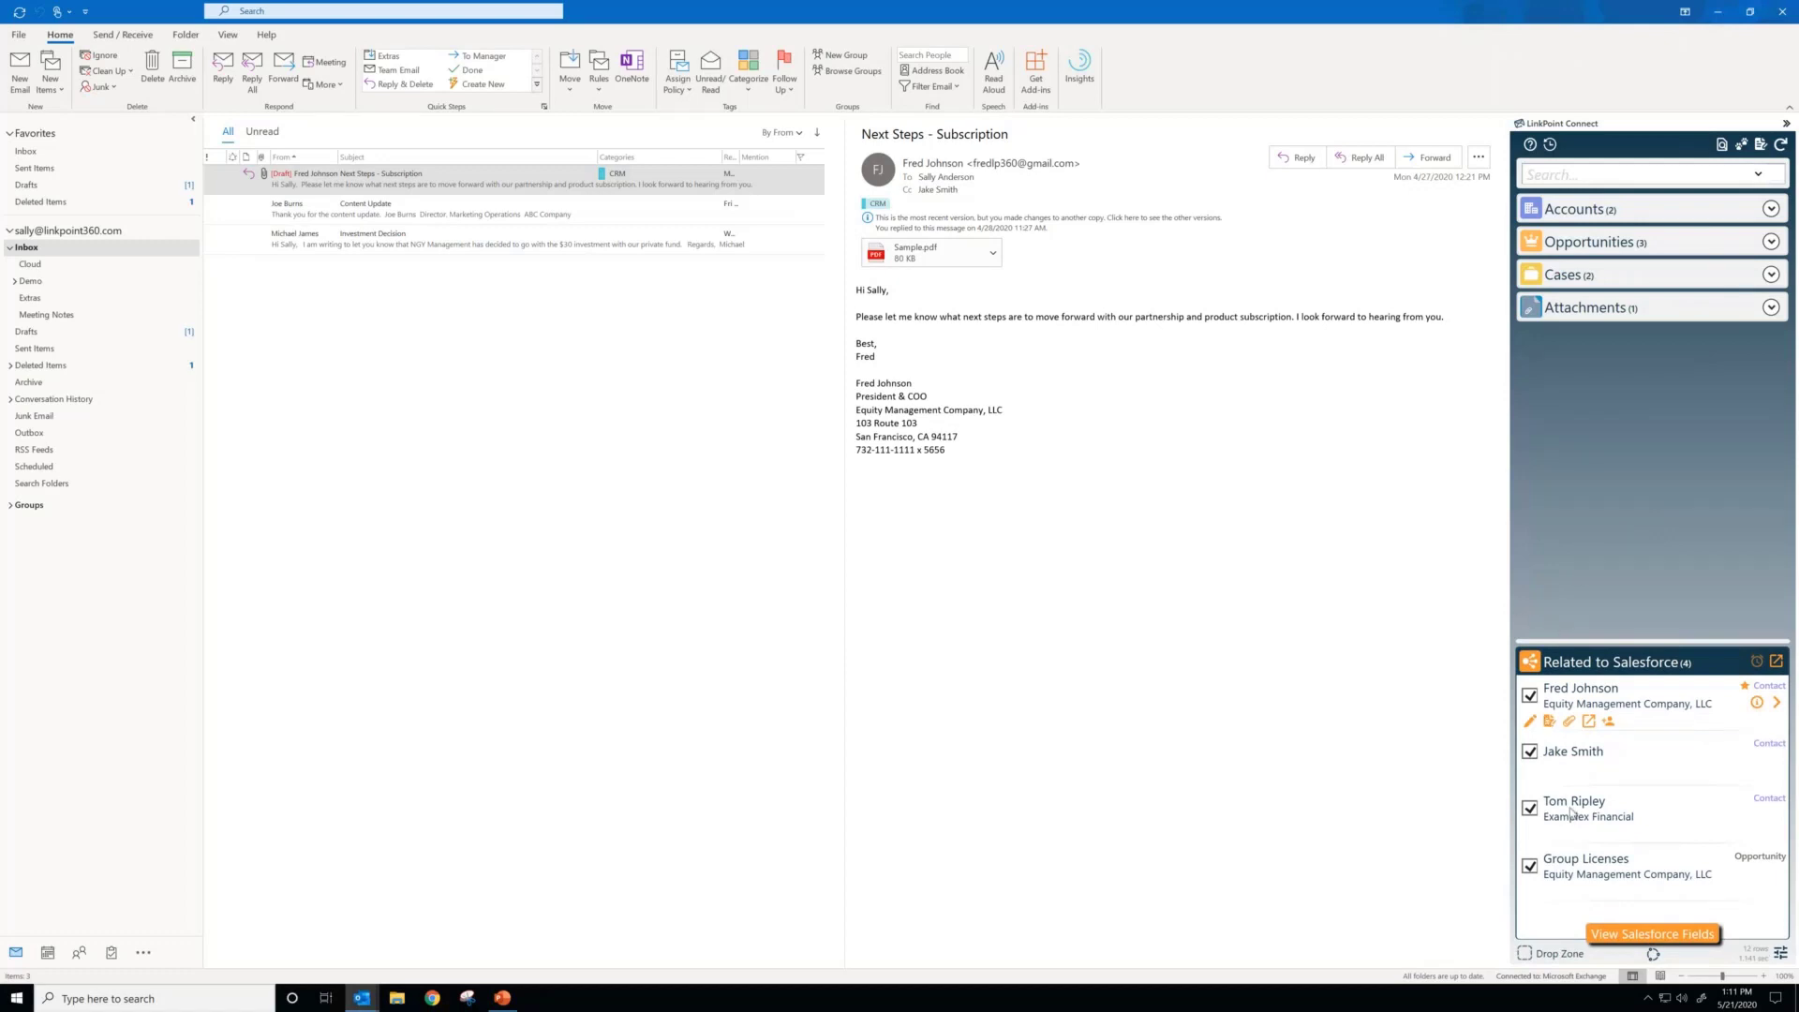
# Step: Unrelate the email from all three contacts and the Group Licenses opportunity, and refresh the matching records
pyautogui.moveTo(1590, 824)
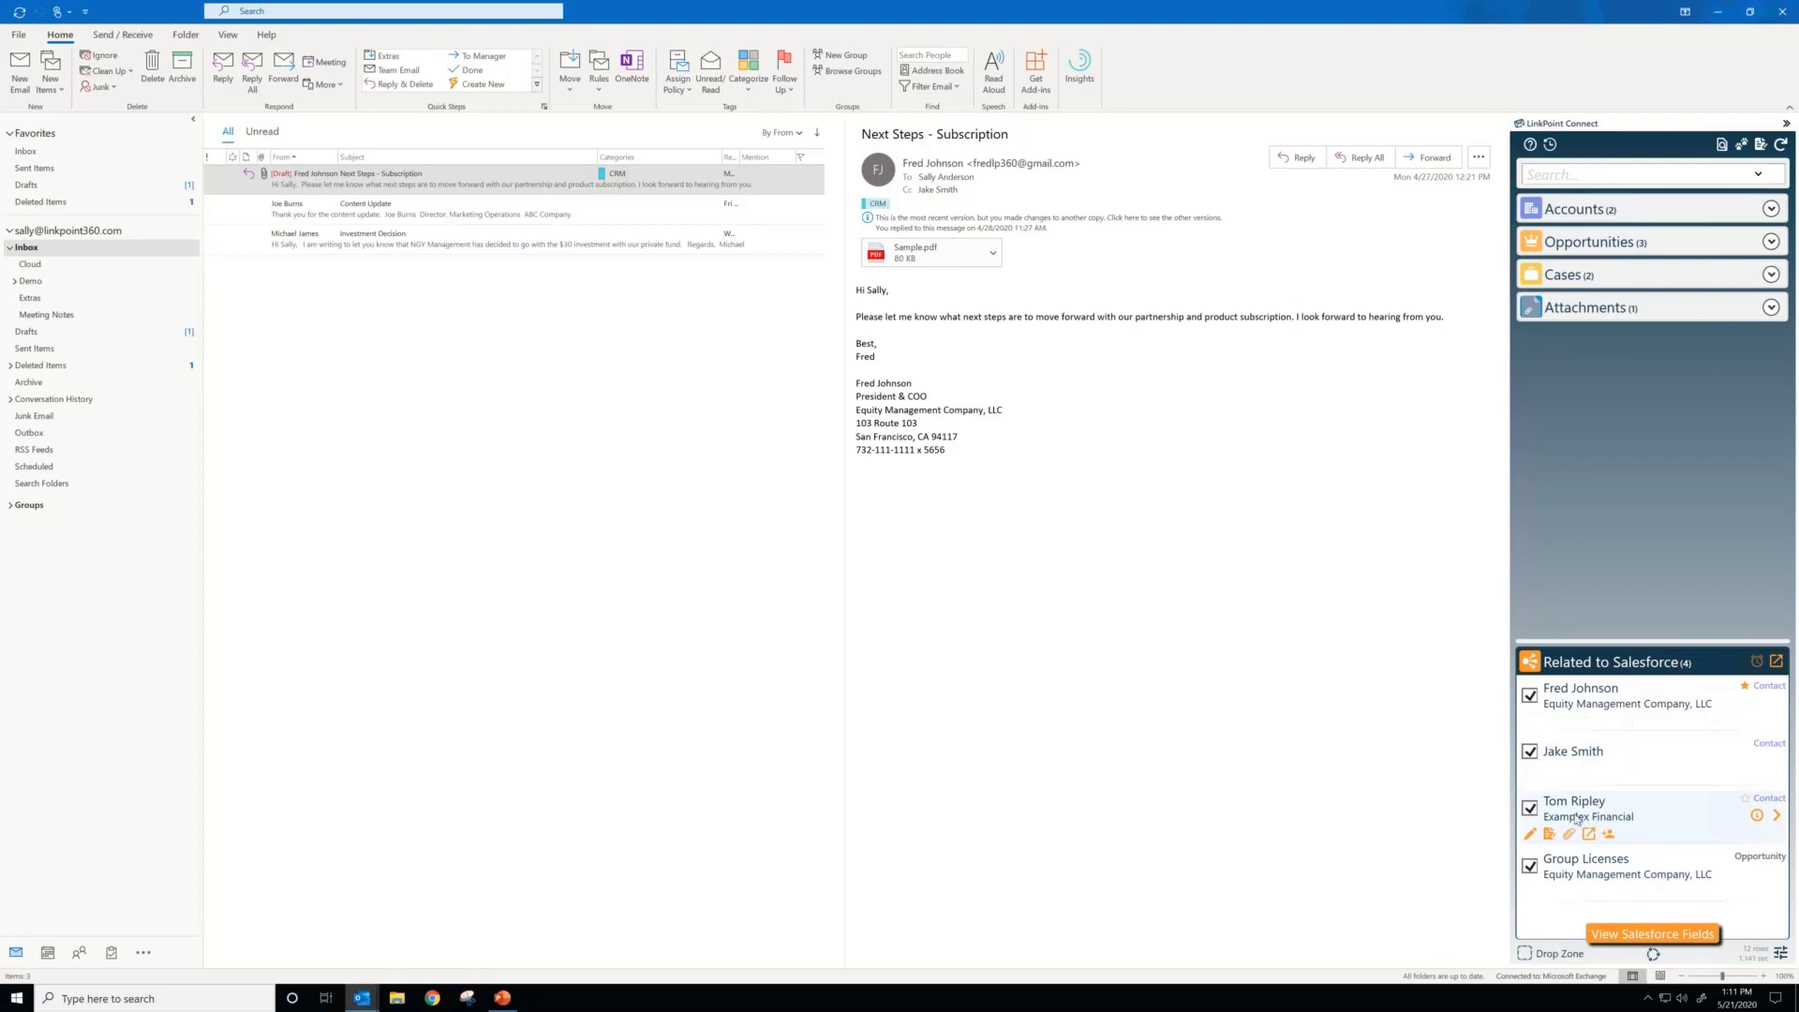
pyautogui.click(1529, 807)
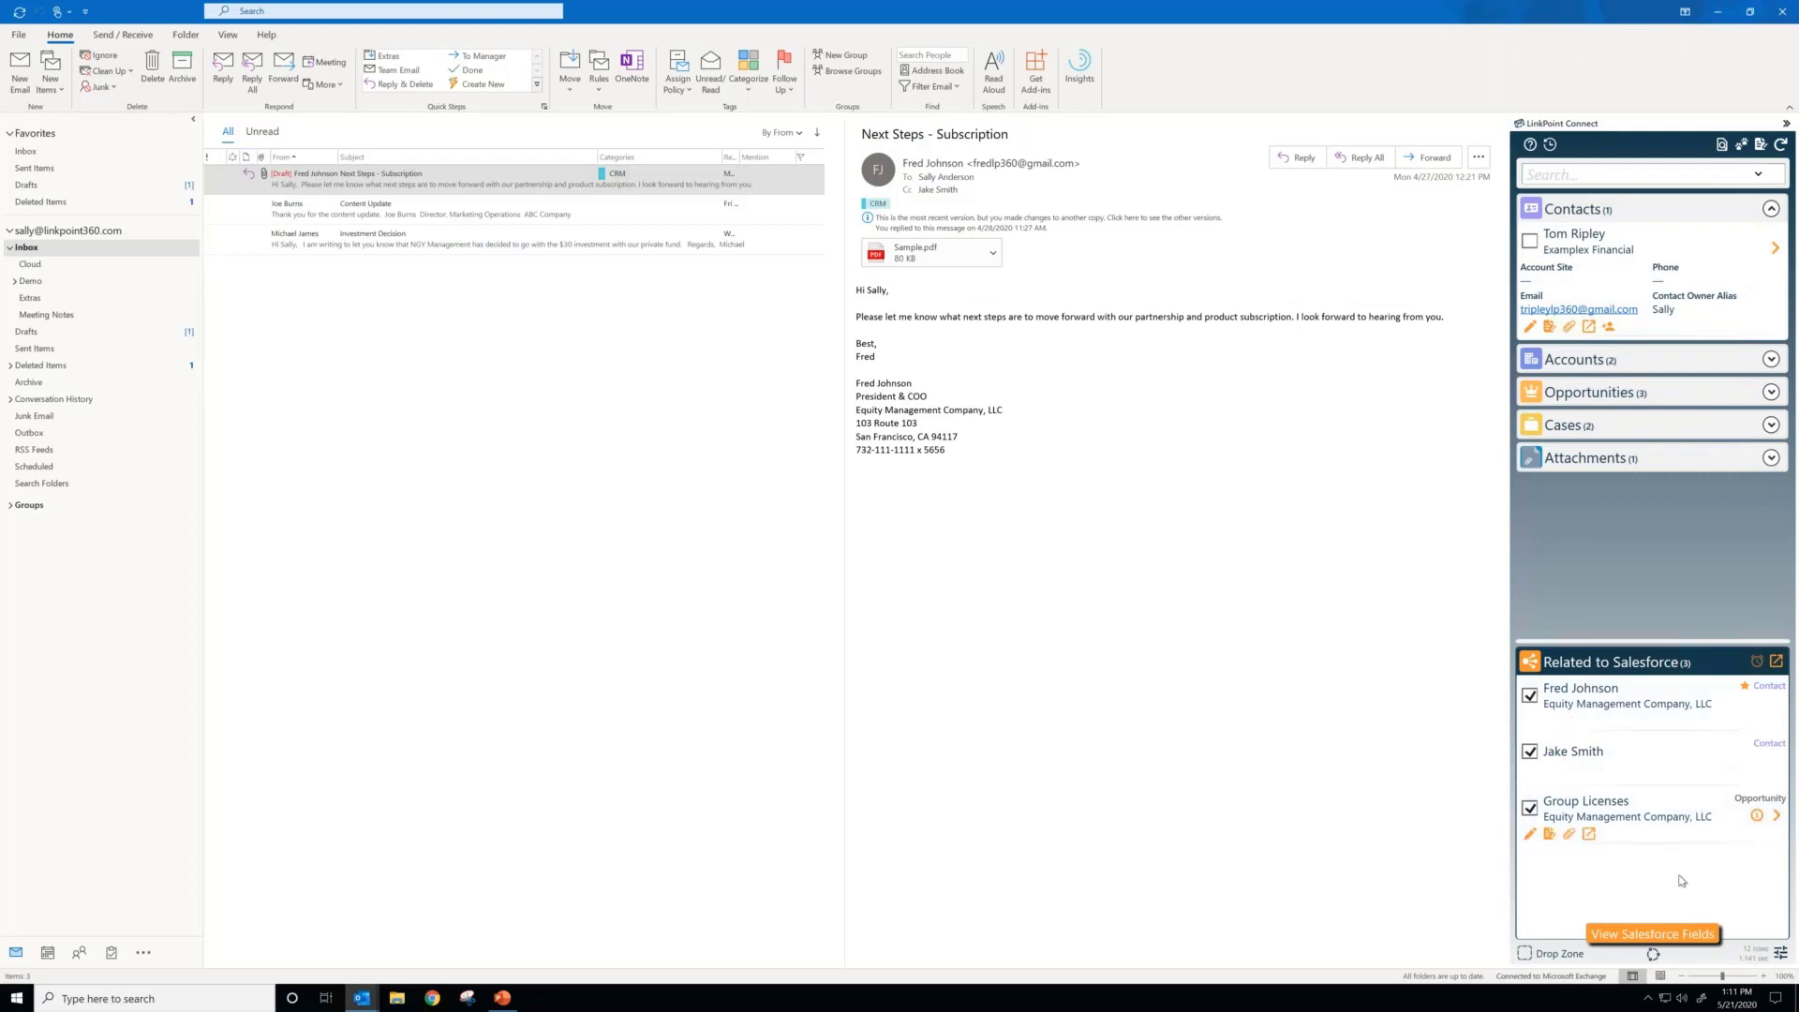
pyautogui.click(1530, 808)
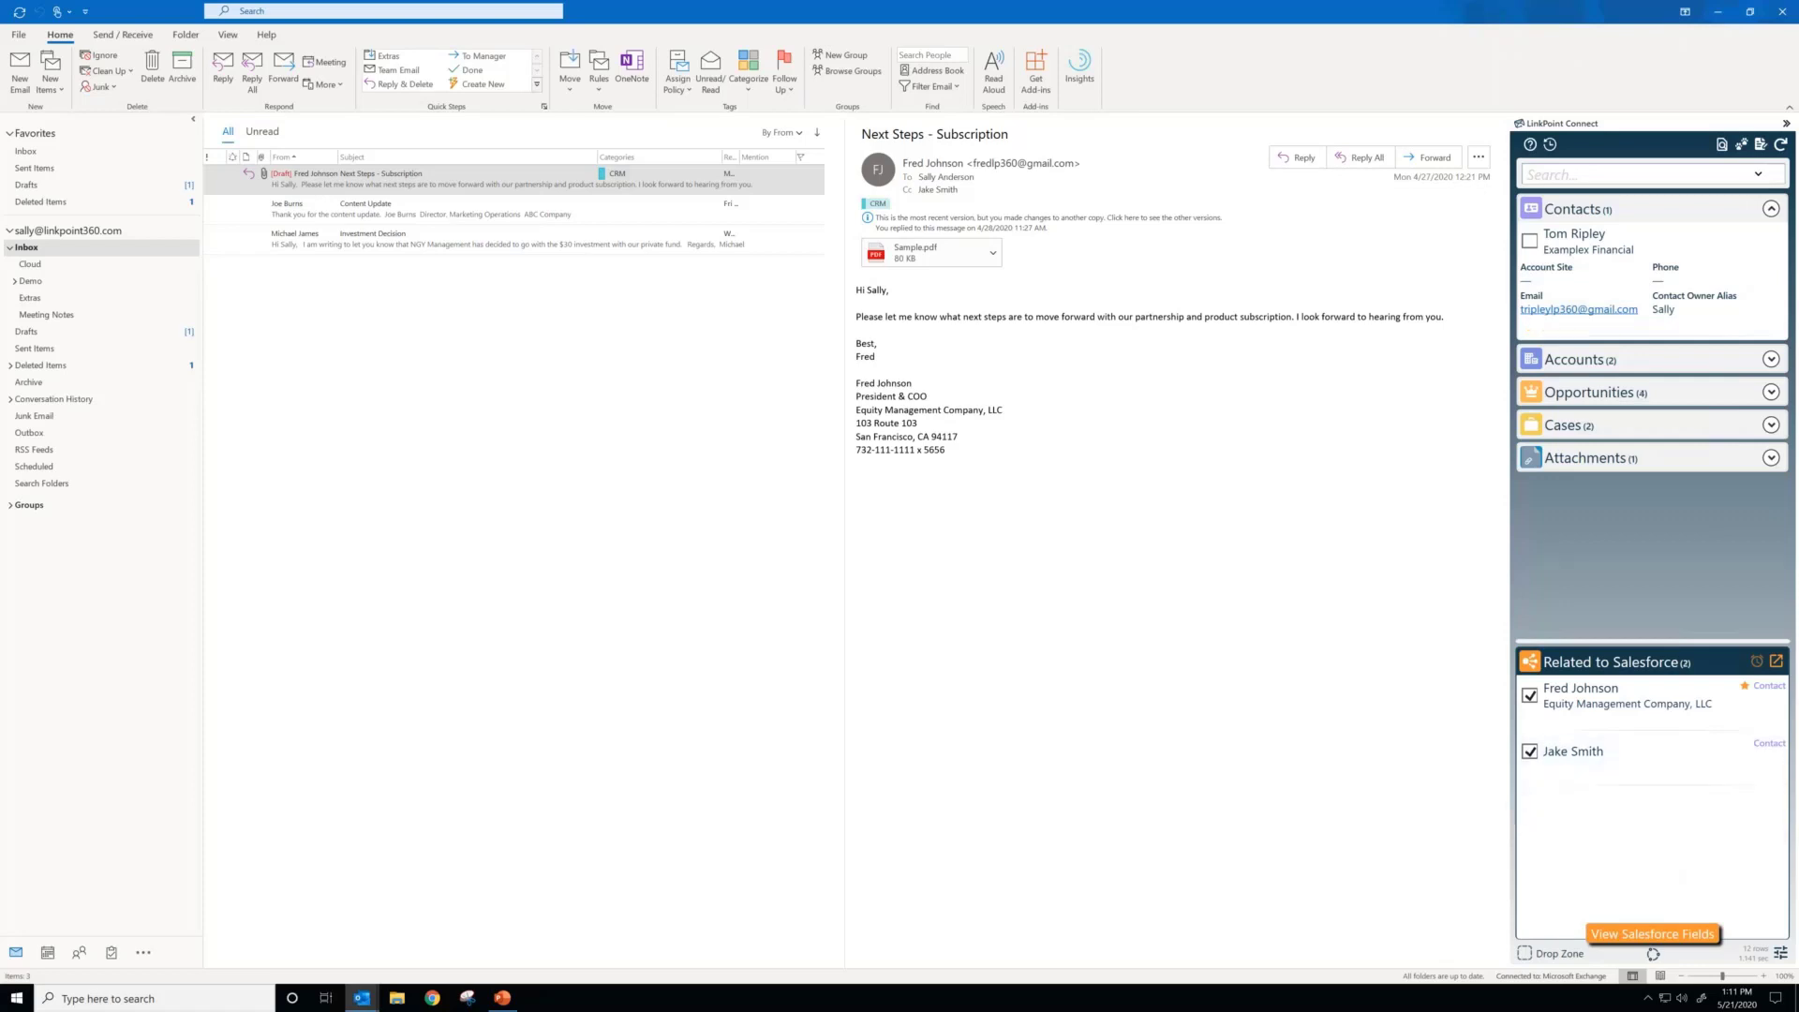
pyautogui.click(1531, 756)
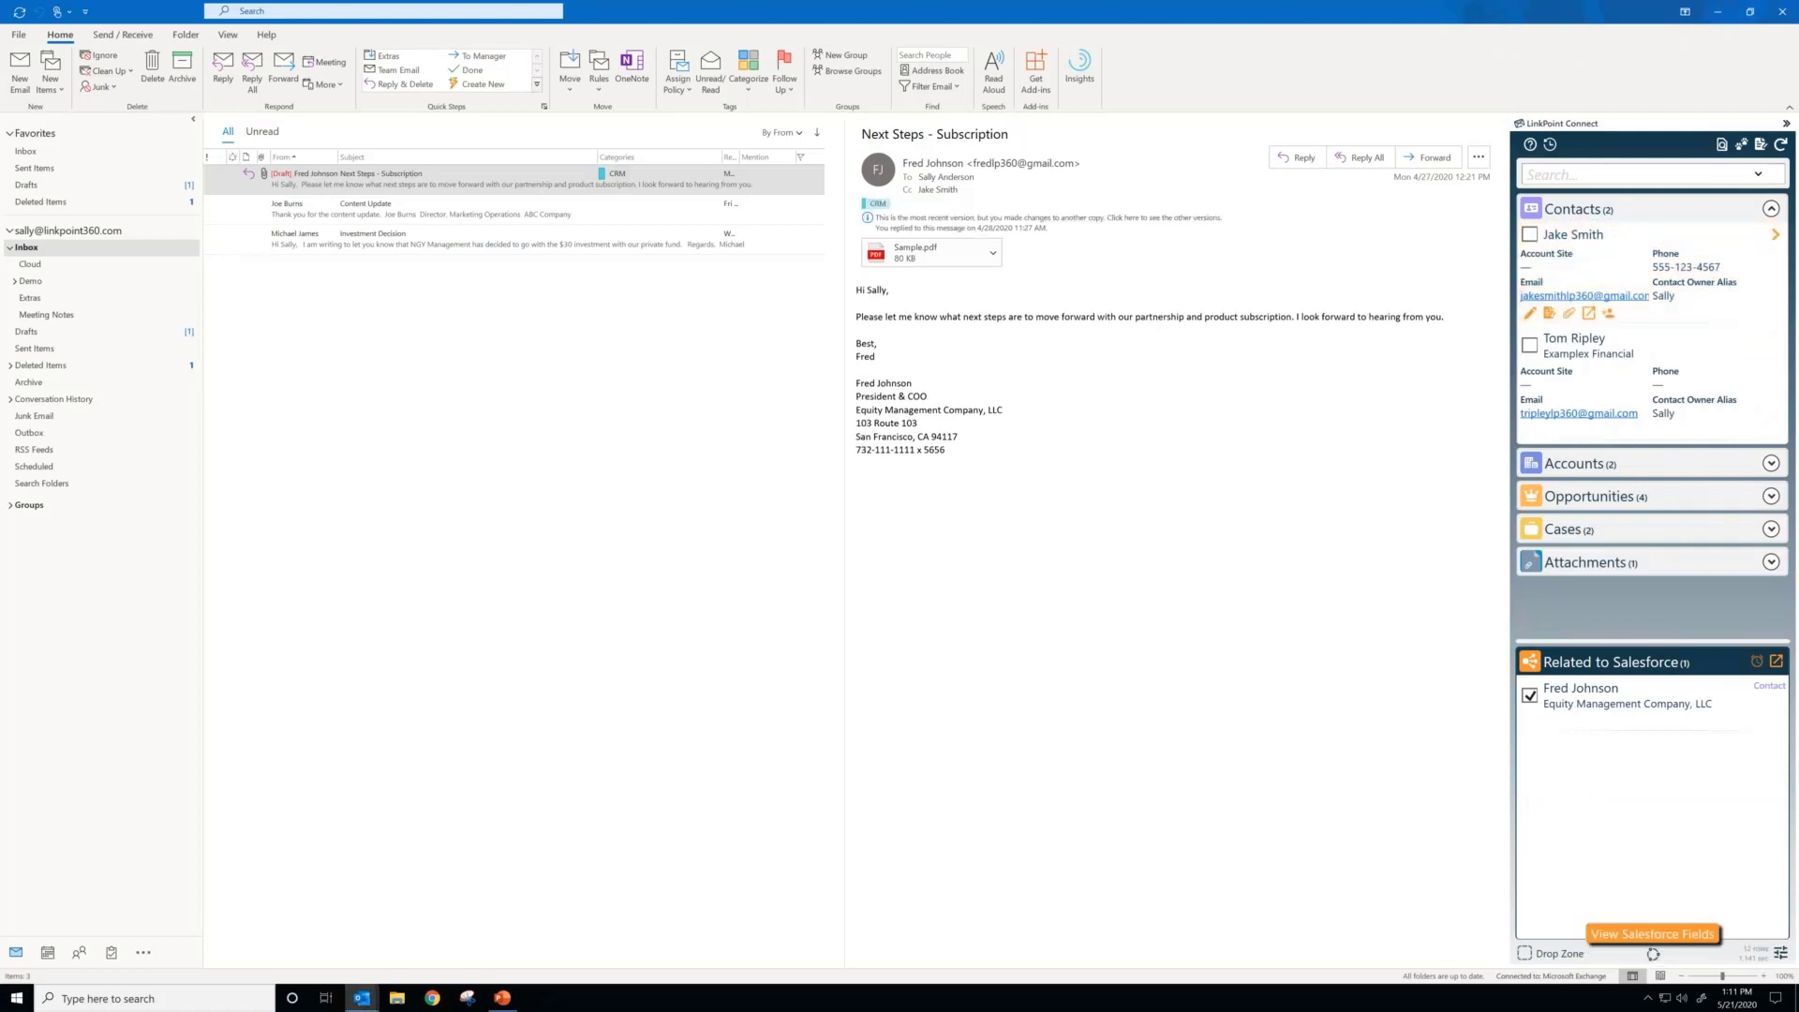
pyautogui.click(1531, 698)
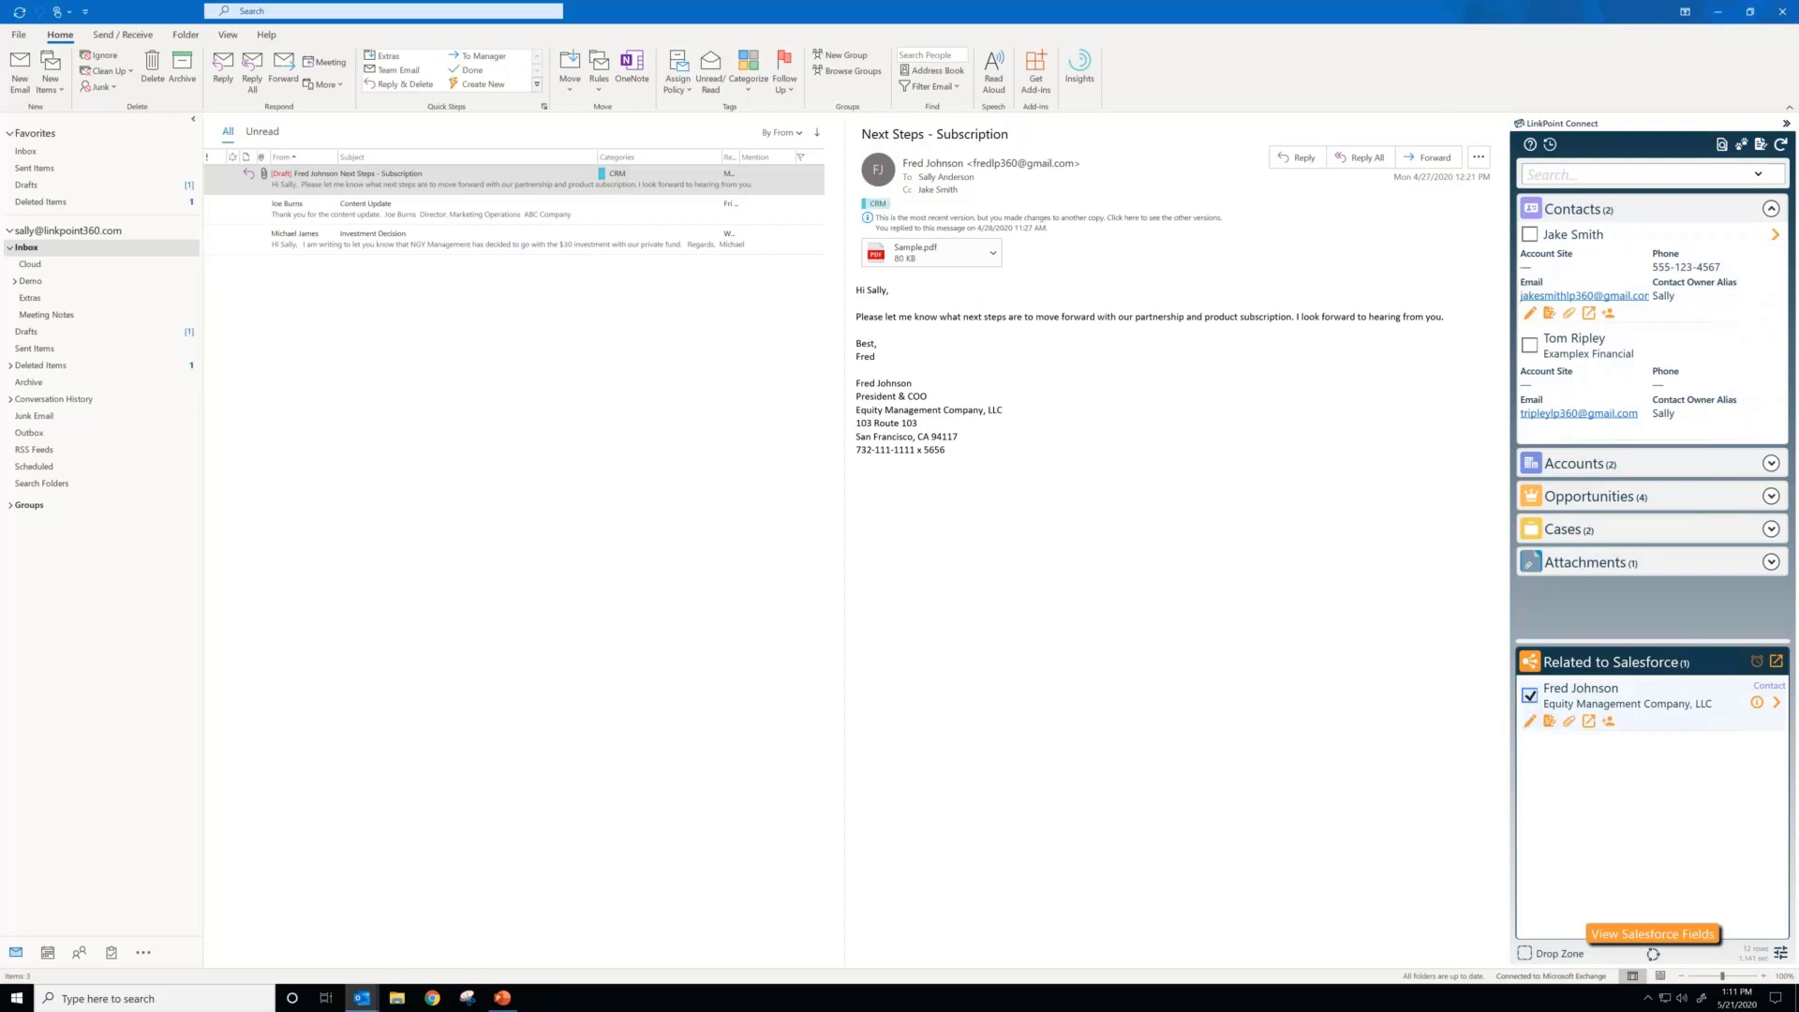
pyautogui.click(1782, 147)
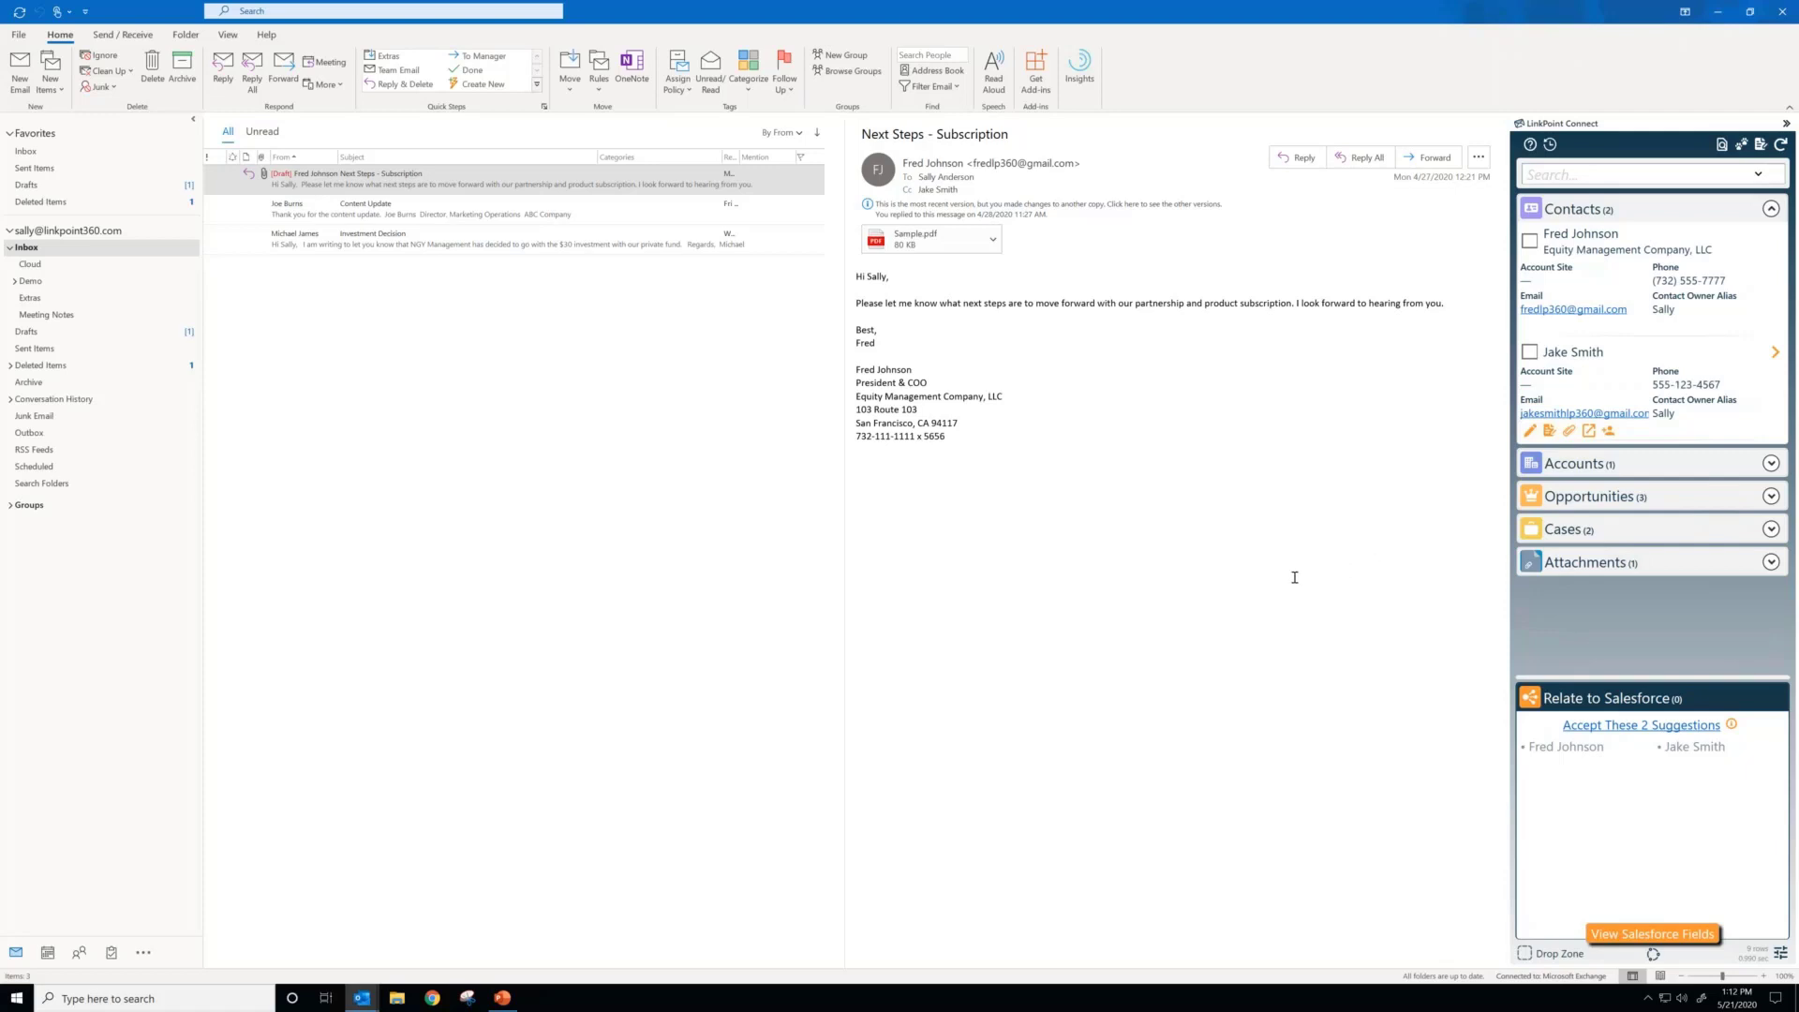
# Step: Accept the two suggested contacts as related to the email, removing and re-adding the relation for the copied contact
pyautogui.click(1628, 725)
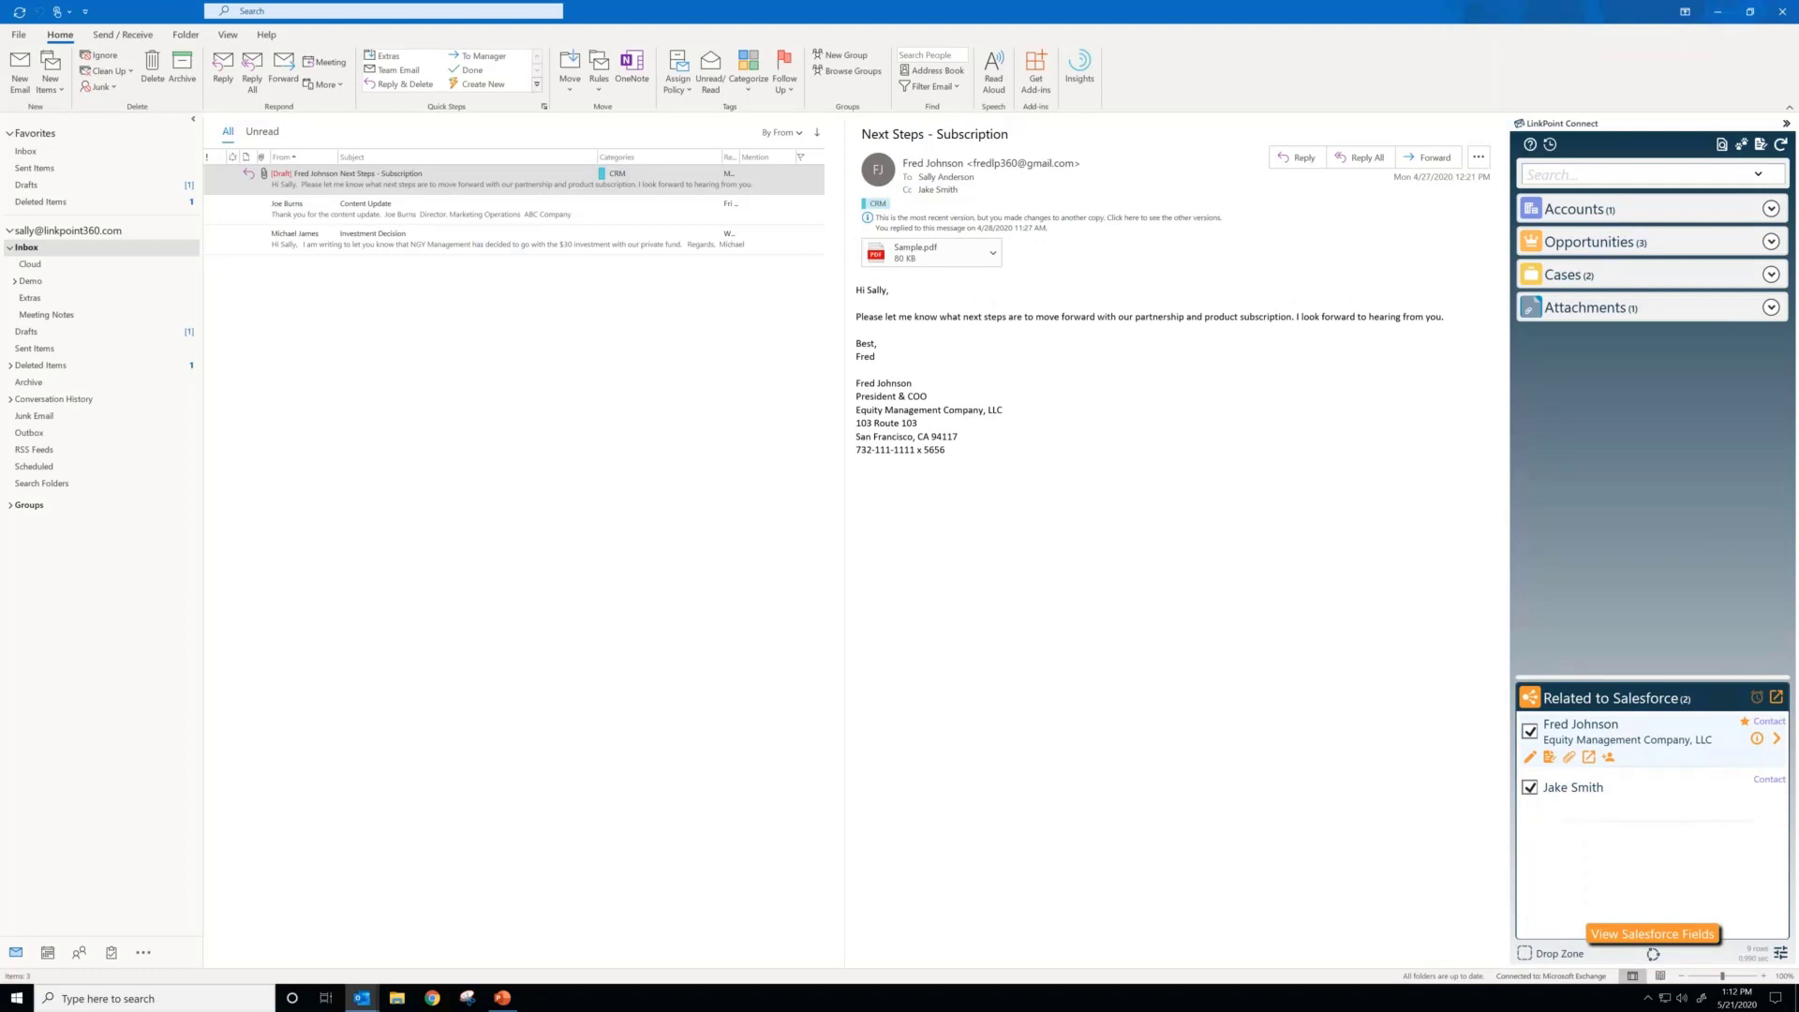
pyautogui.click(1530, 788)
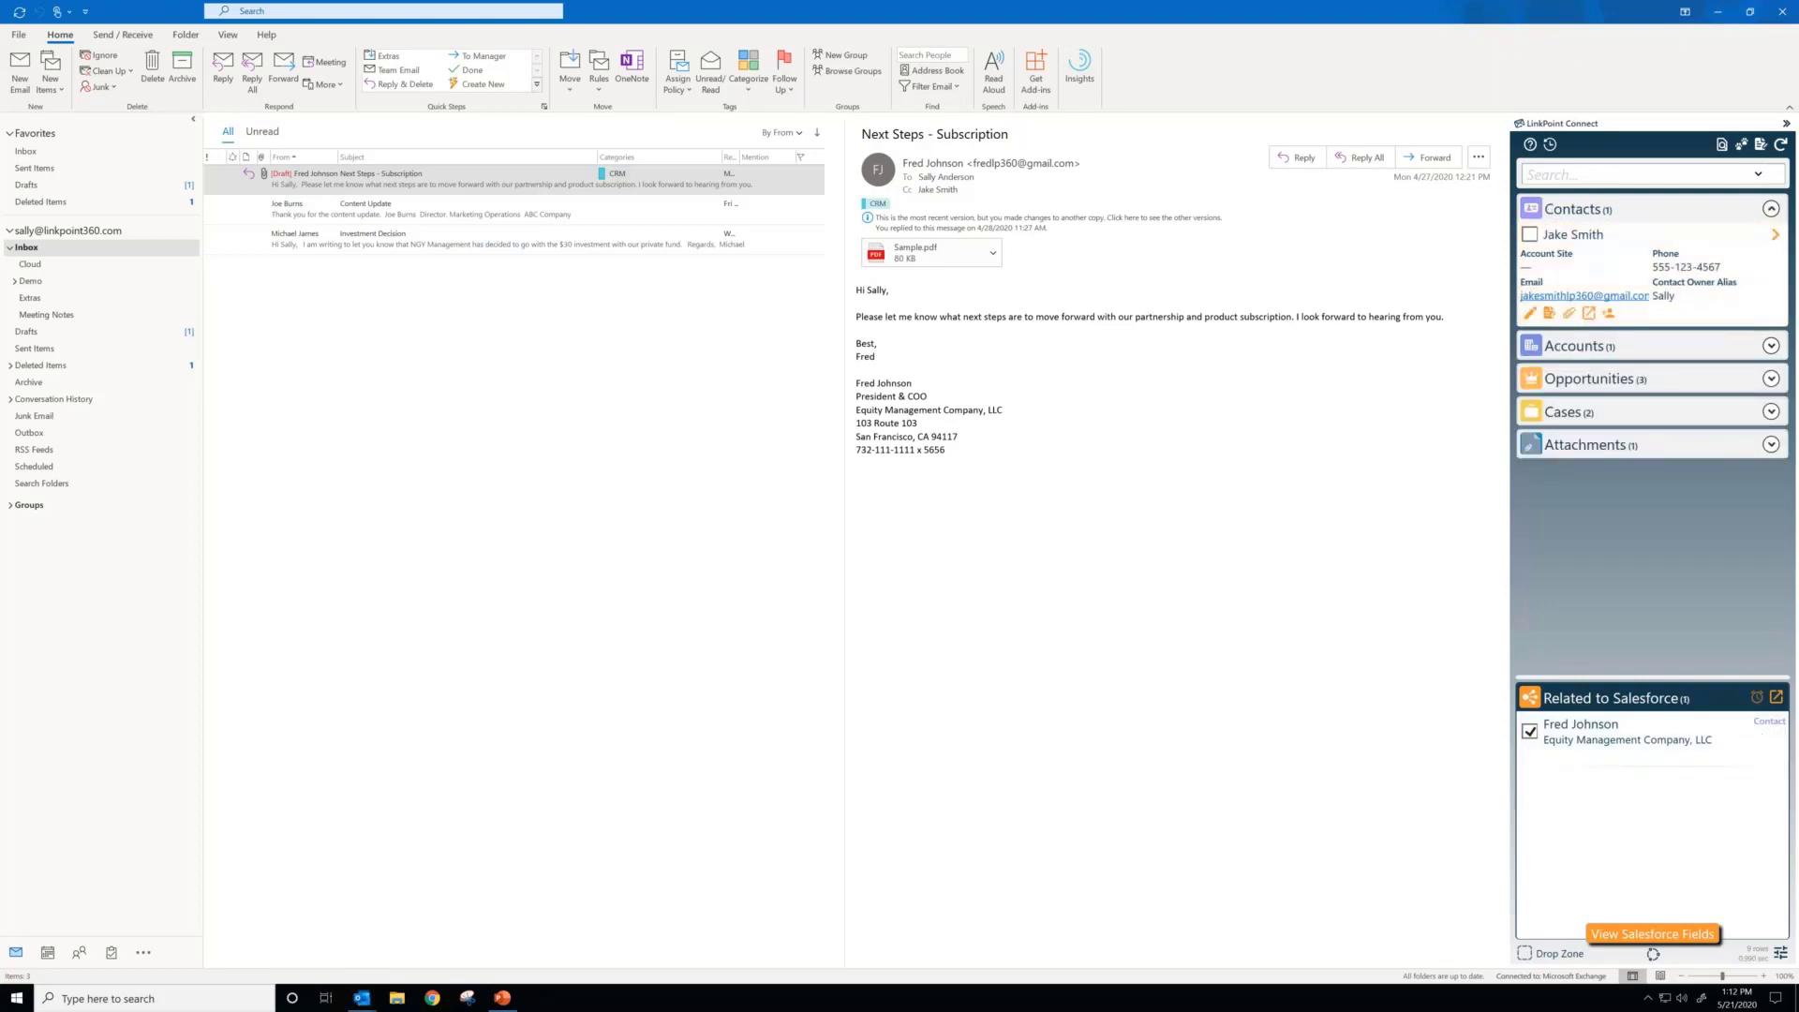
pyautogui.click(1530, 234)
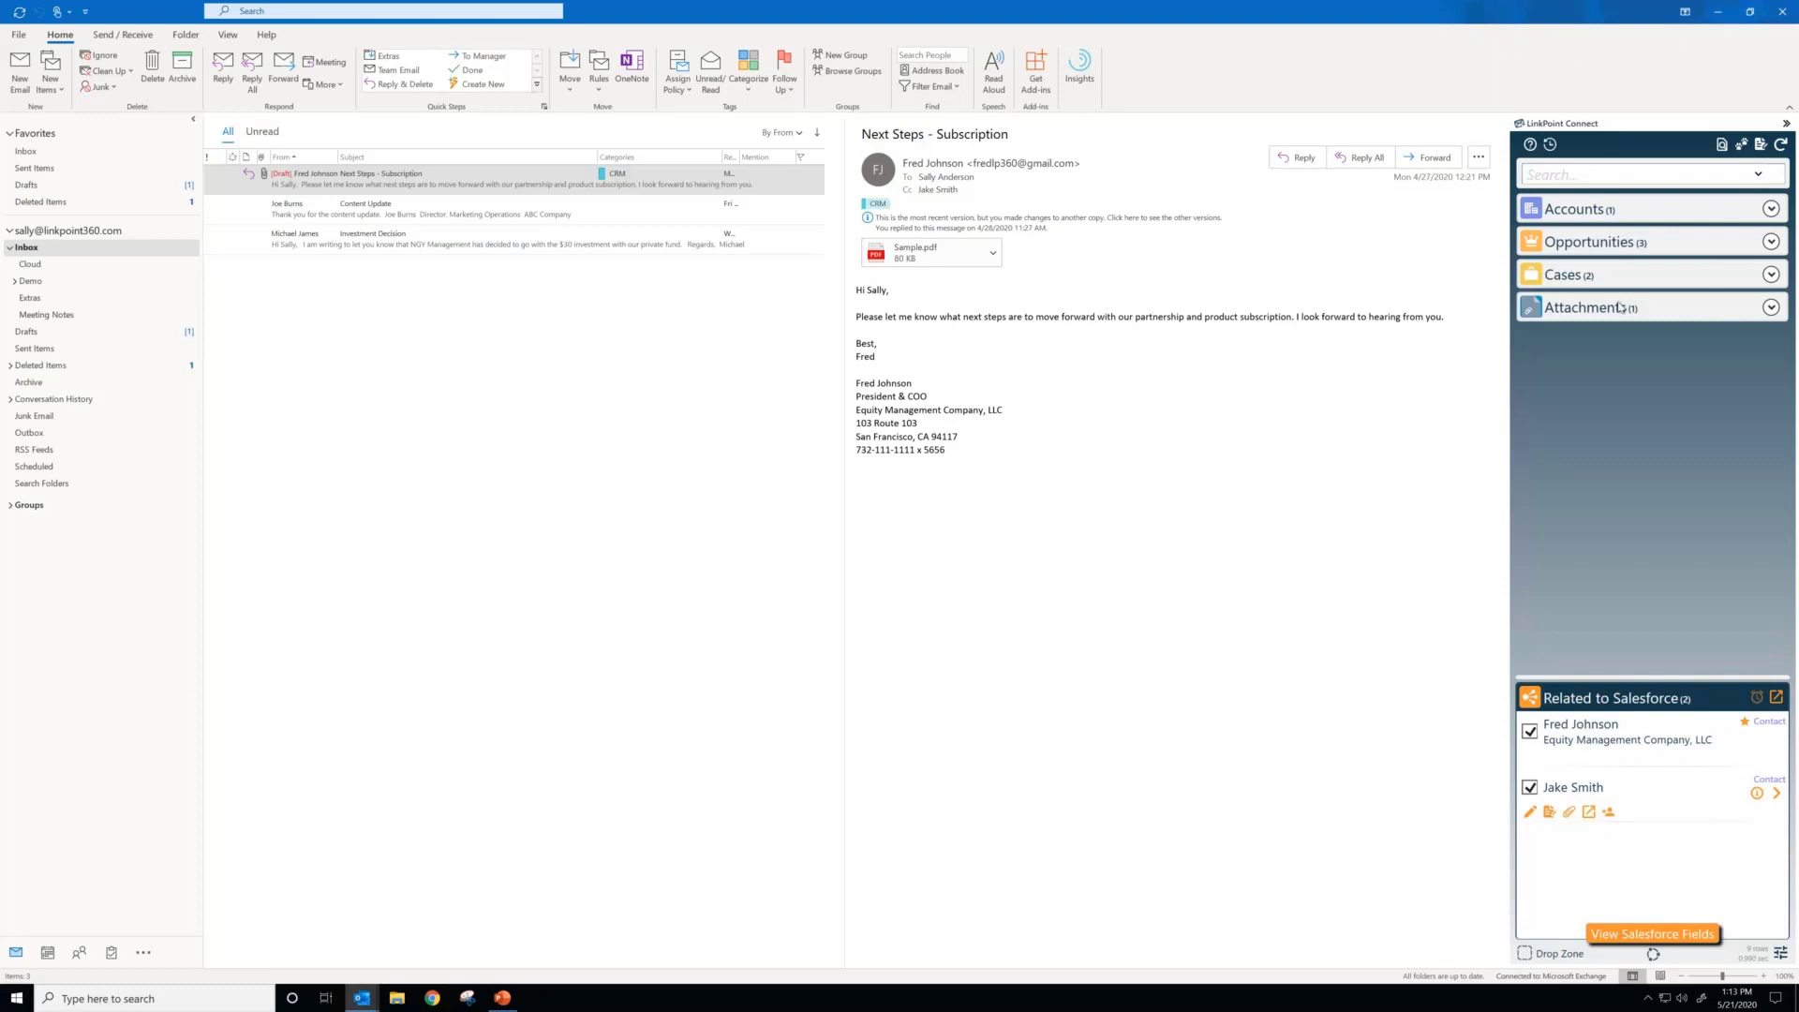
# Step: Relate the email's sample.pdf attachment to Salesforce and remove that relation again
pyautogui.click(1771, 308)
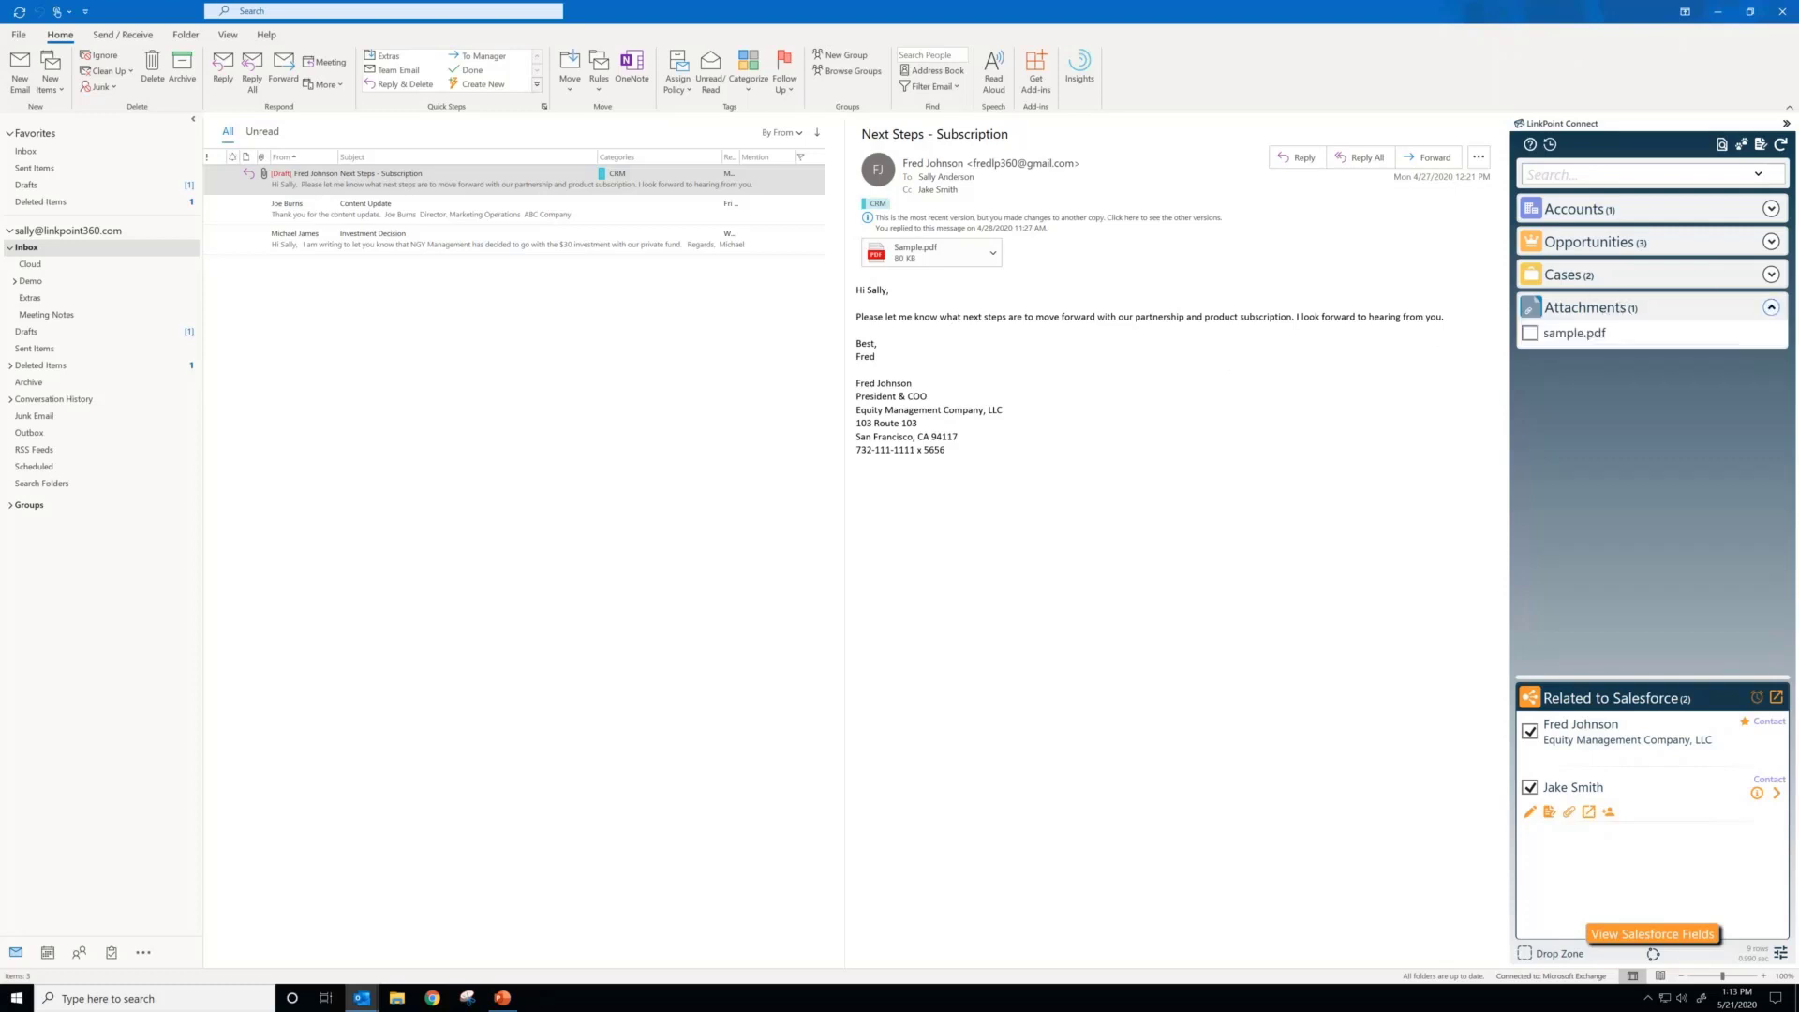
pyautogui.click(1531, 336)
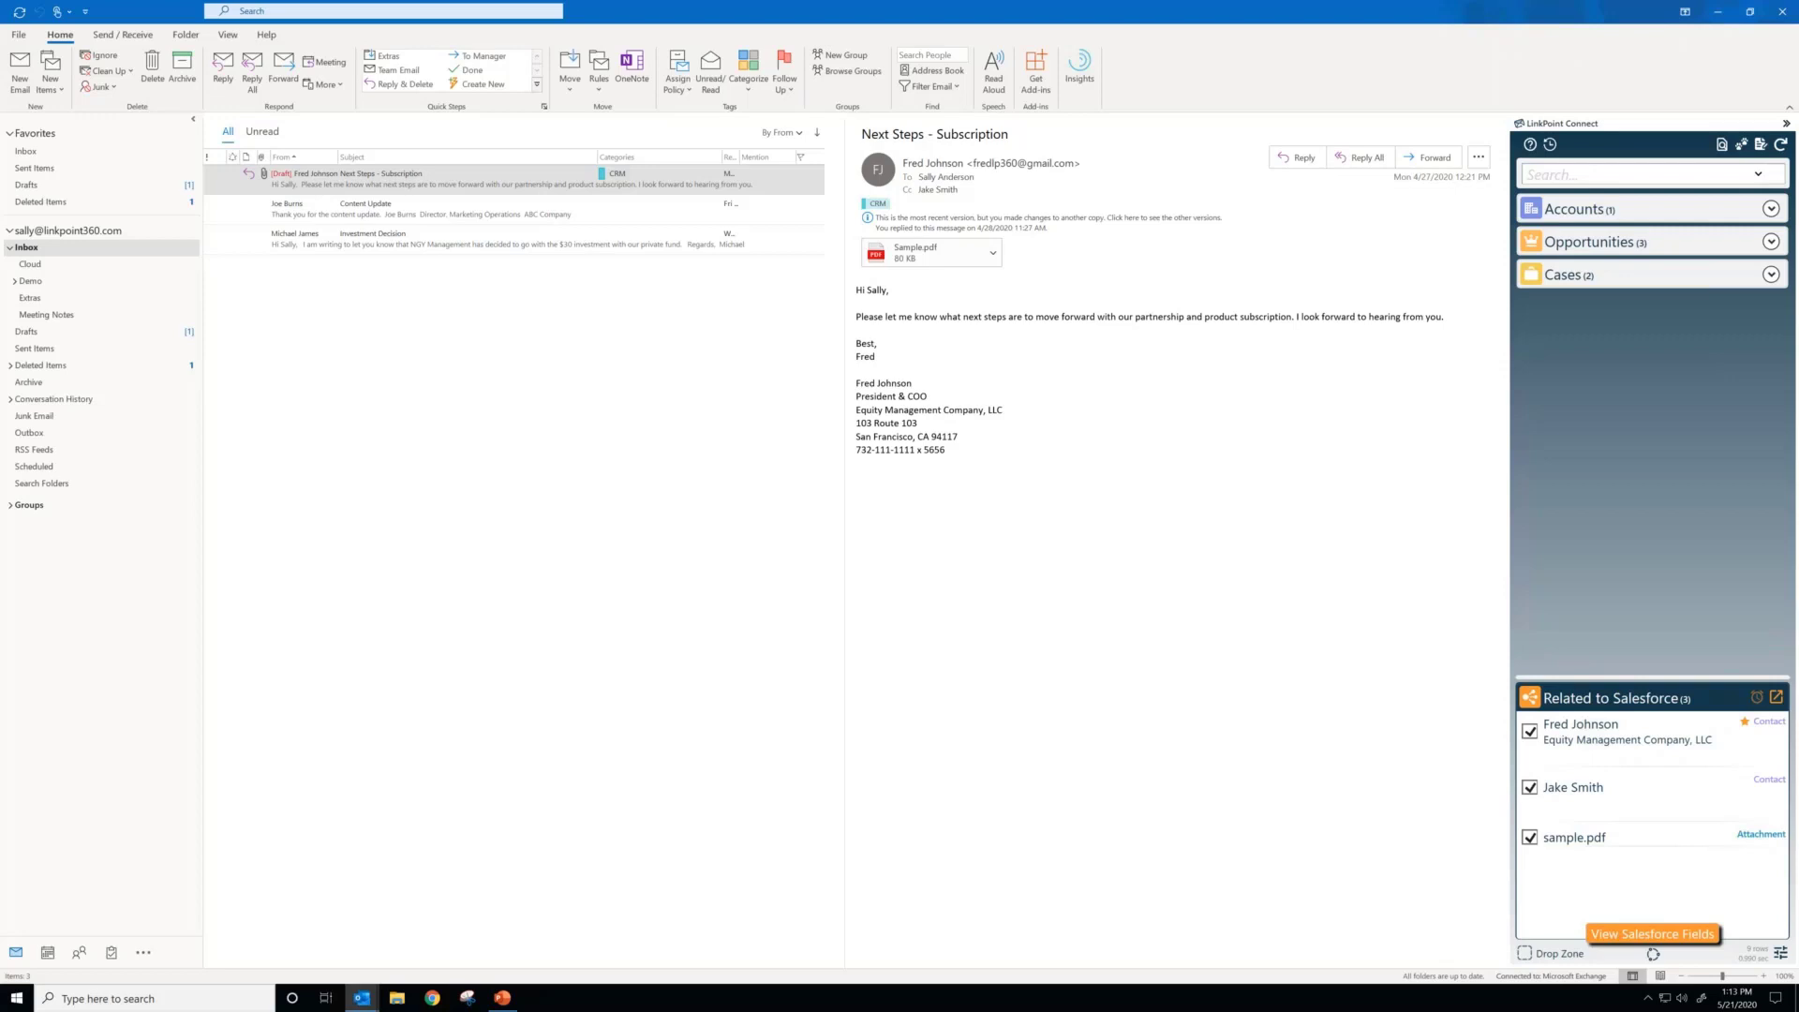
pyautogui.click(1529, 837)
# Step: Review the recent search terms of the Salesforce record search and close the list
pyautogui.hotkey('alt', 'Tab')
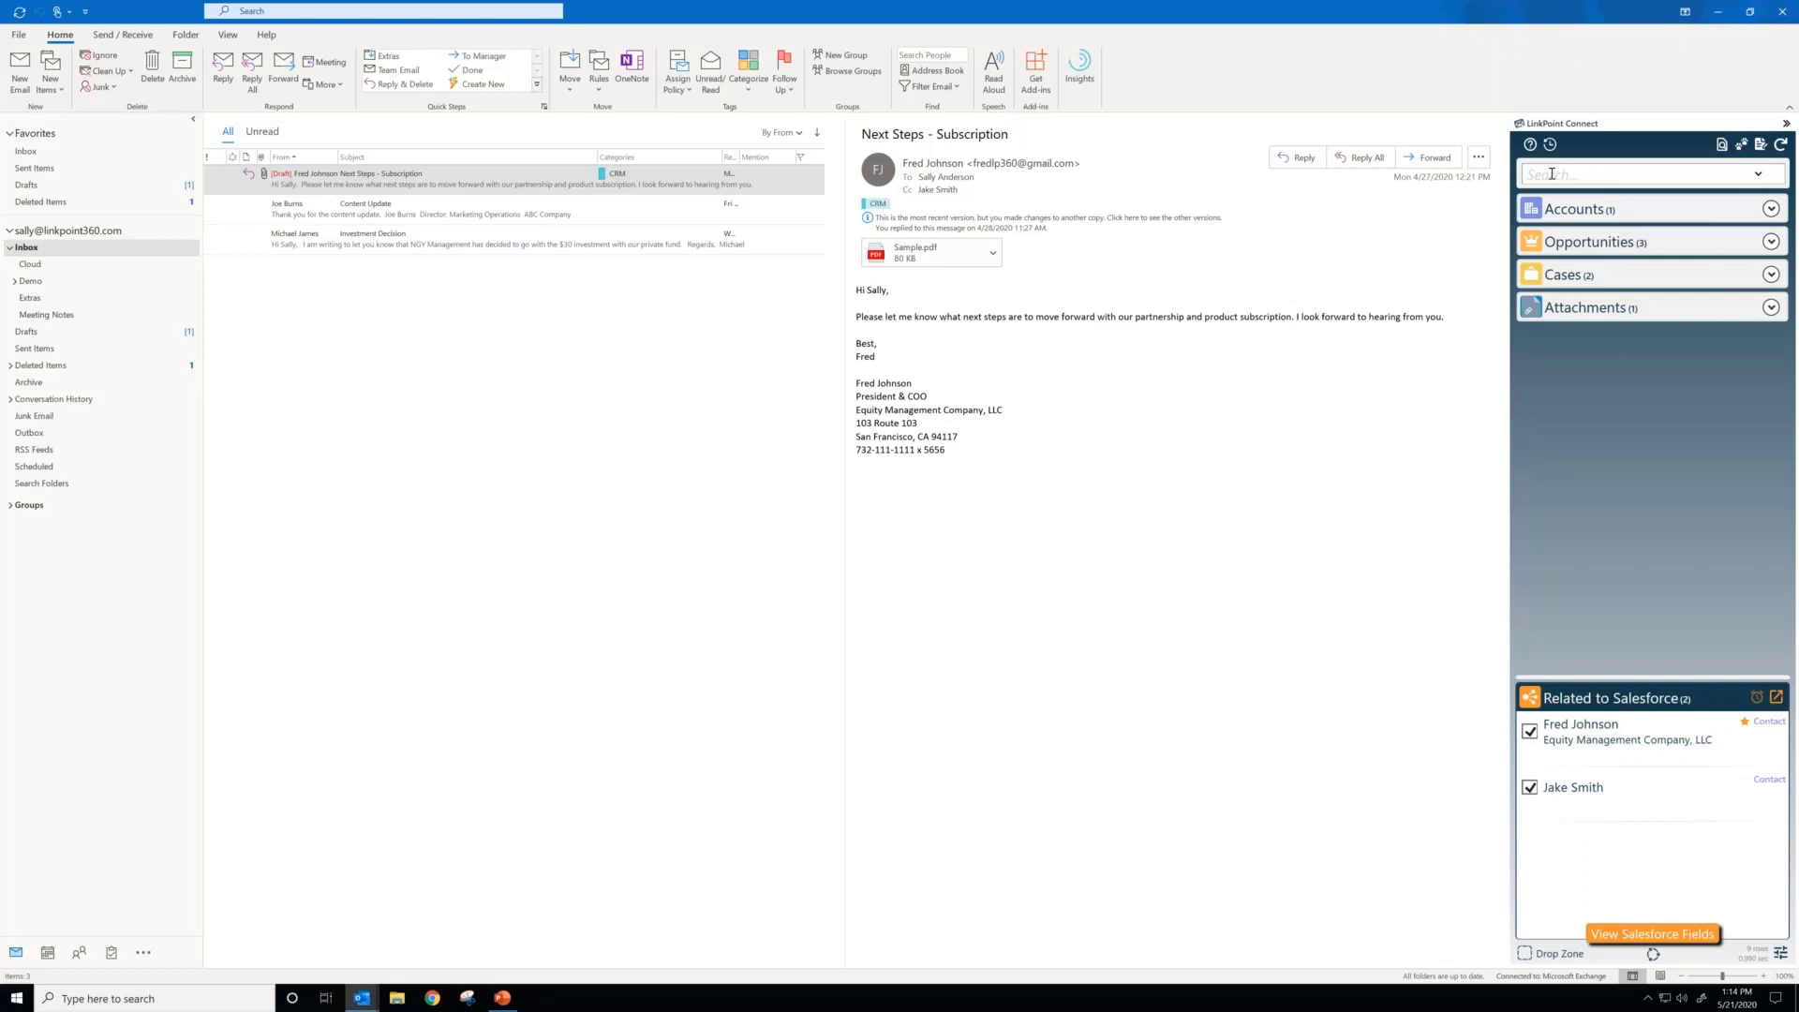
pyautogui.click(1759, 175)
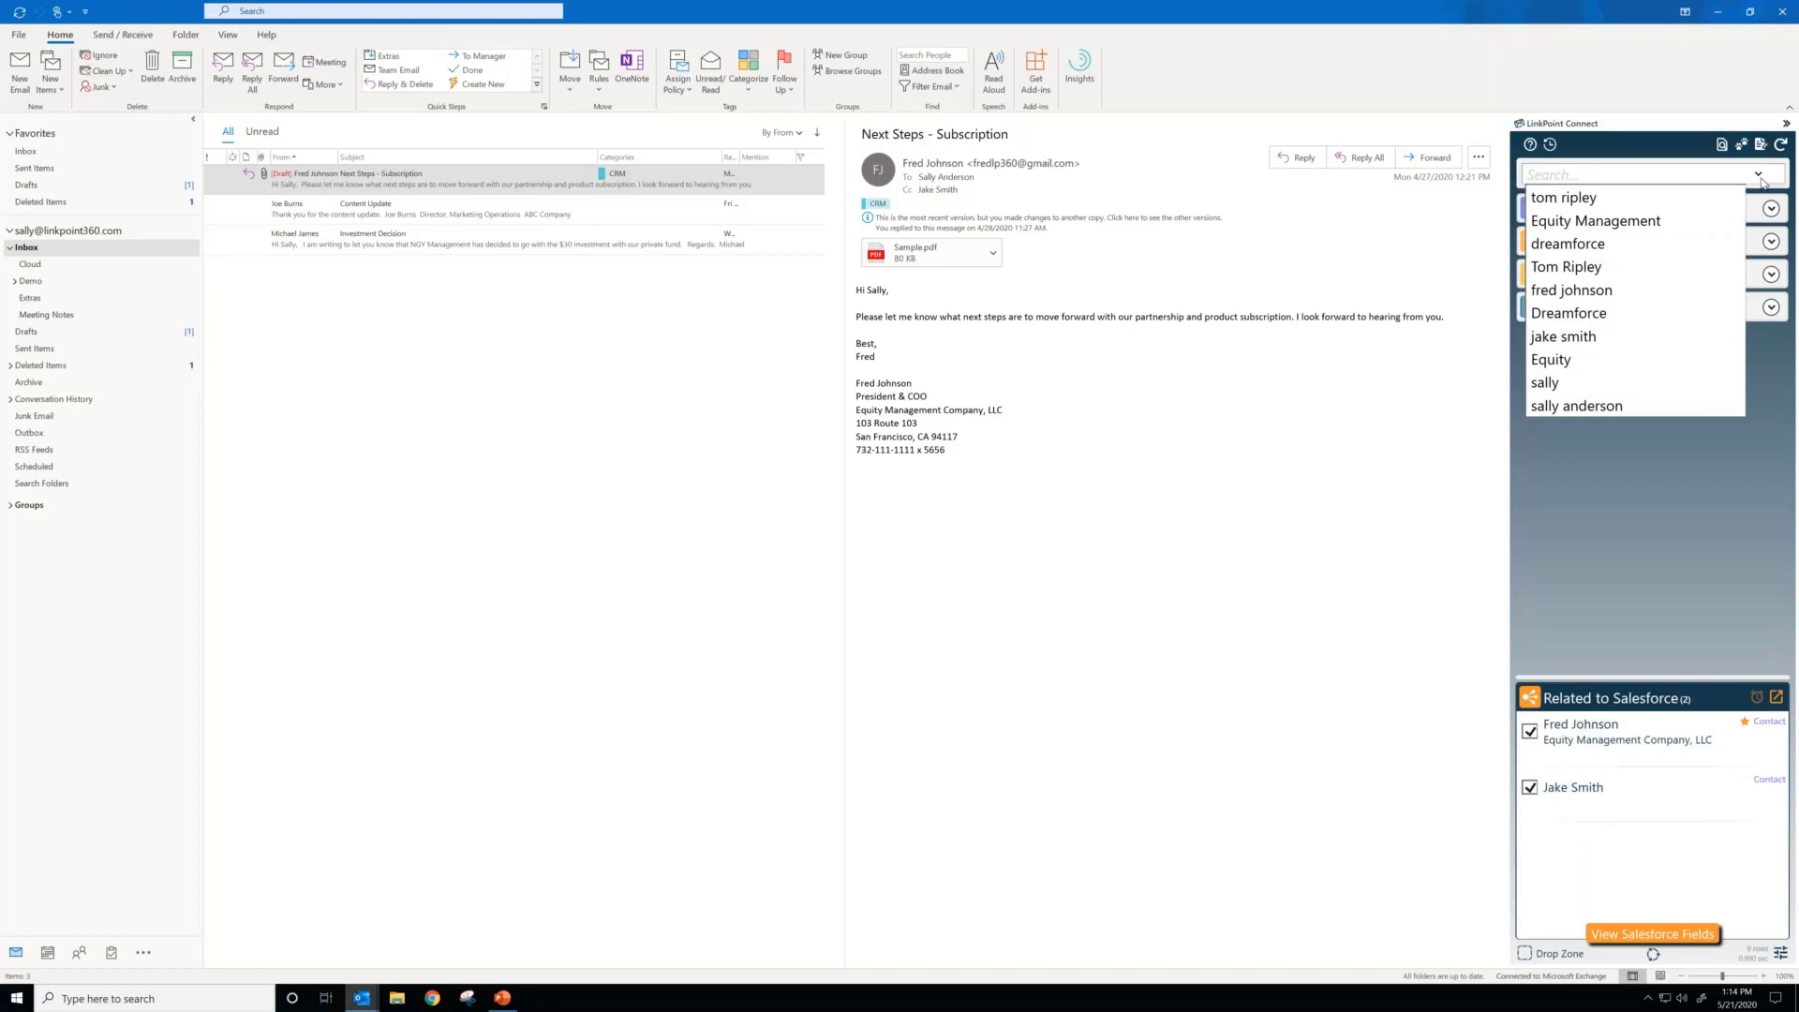
pyautogui.click(1284, 437)
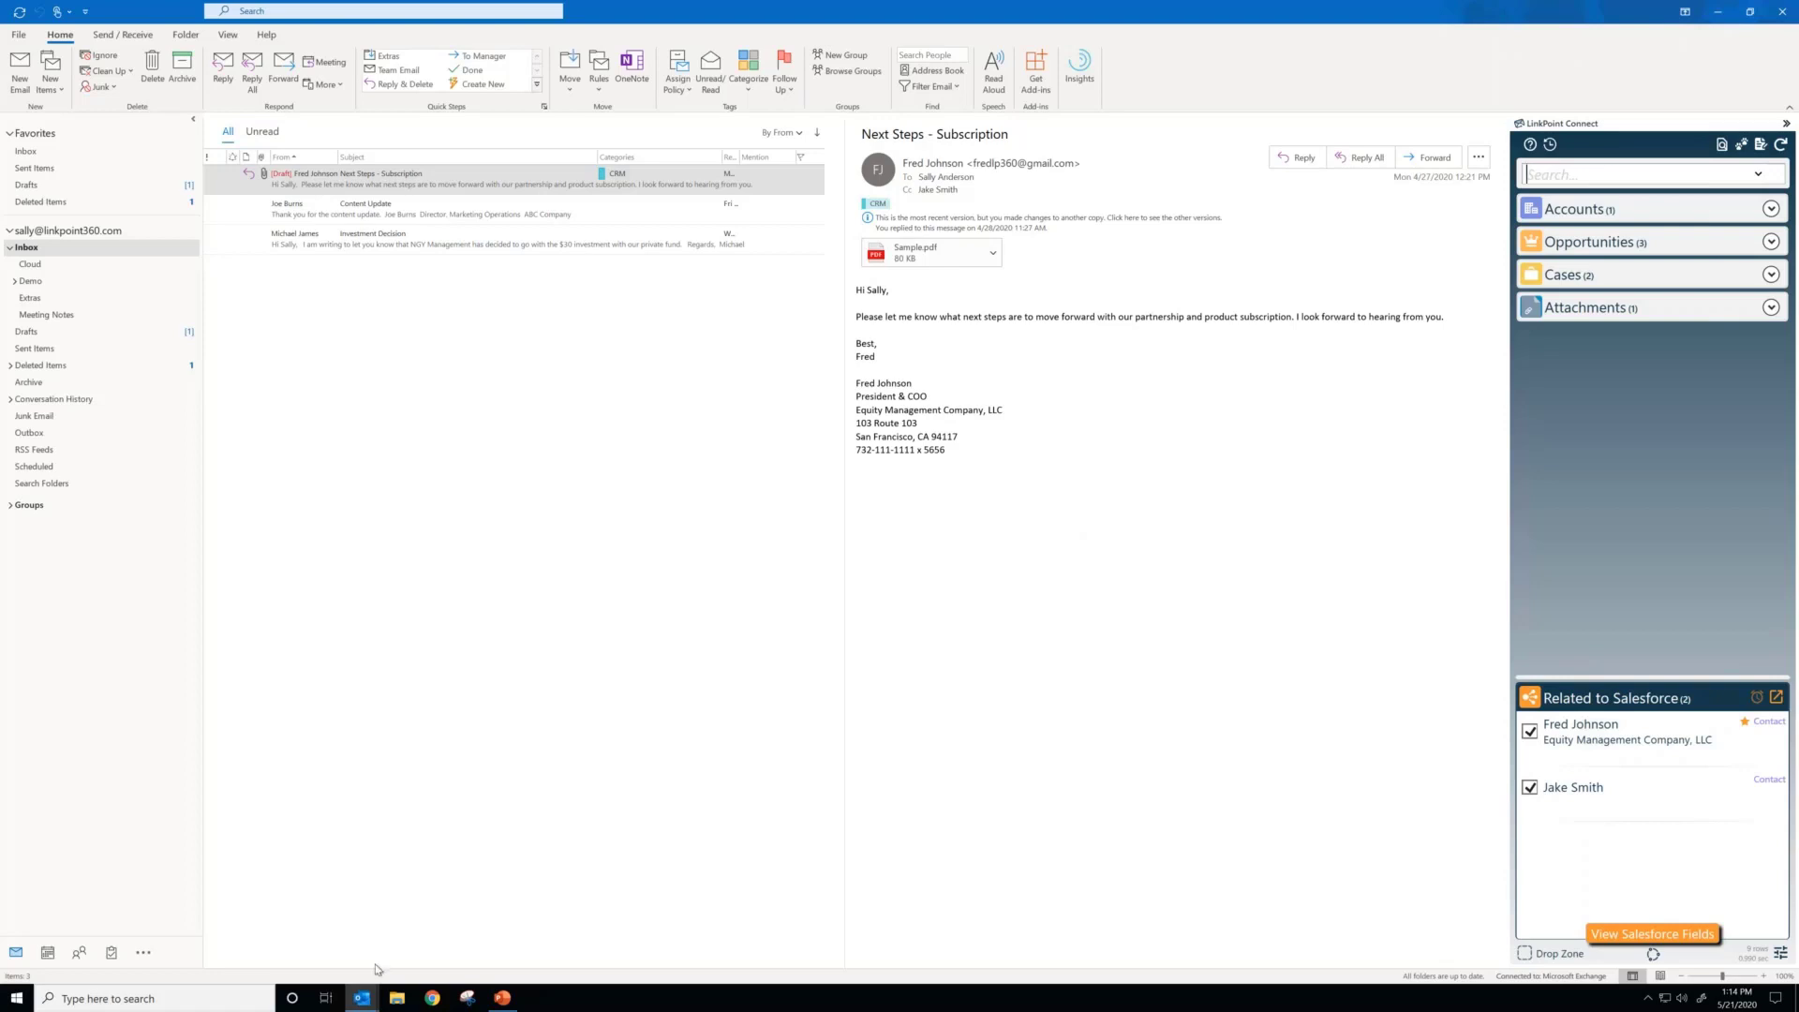
# Step: Switch to the open RE: Next Steps - Subscription reply draft and unrelate the copied contact from it
pyautogui.moveTo(364, 1005)
pyautogui.click(450, 937)
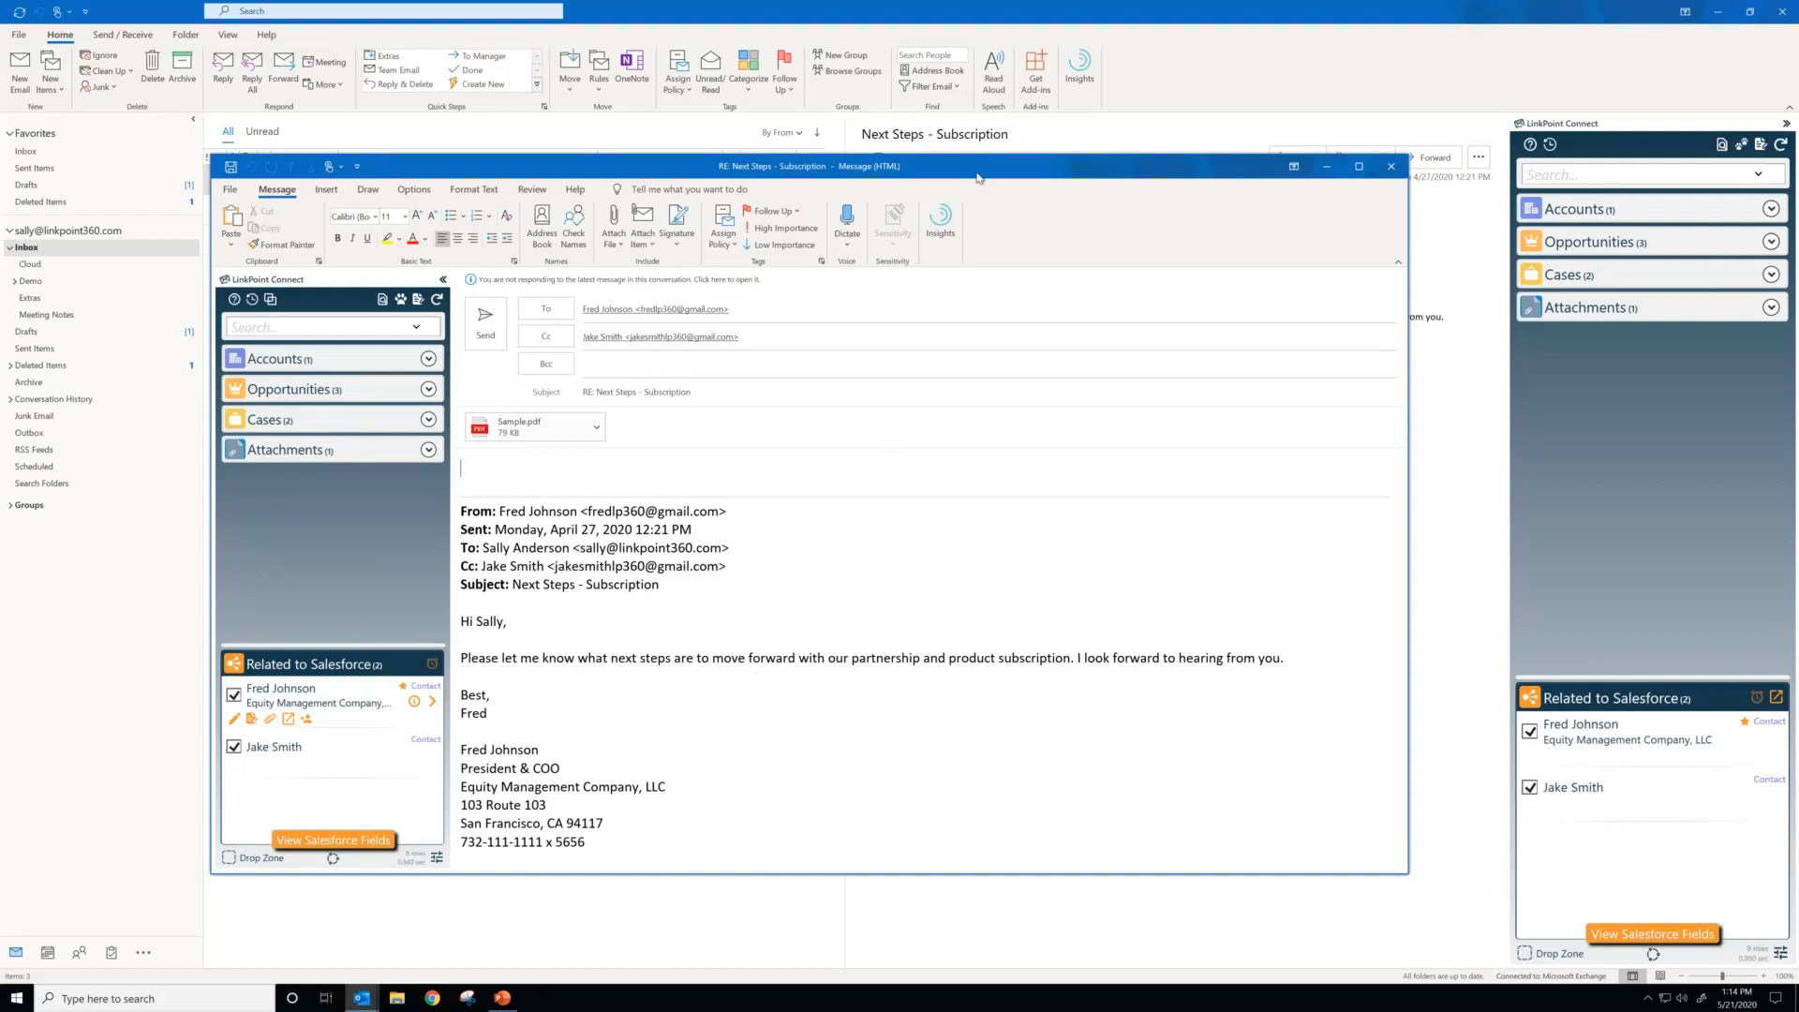
pyautogui.moveTo(1099, 188); pyautogui.dragTo(1113, 190)
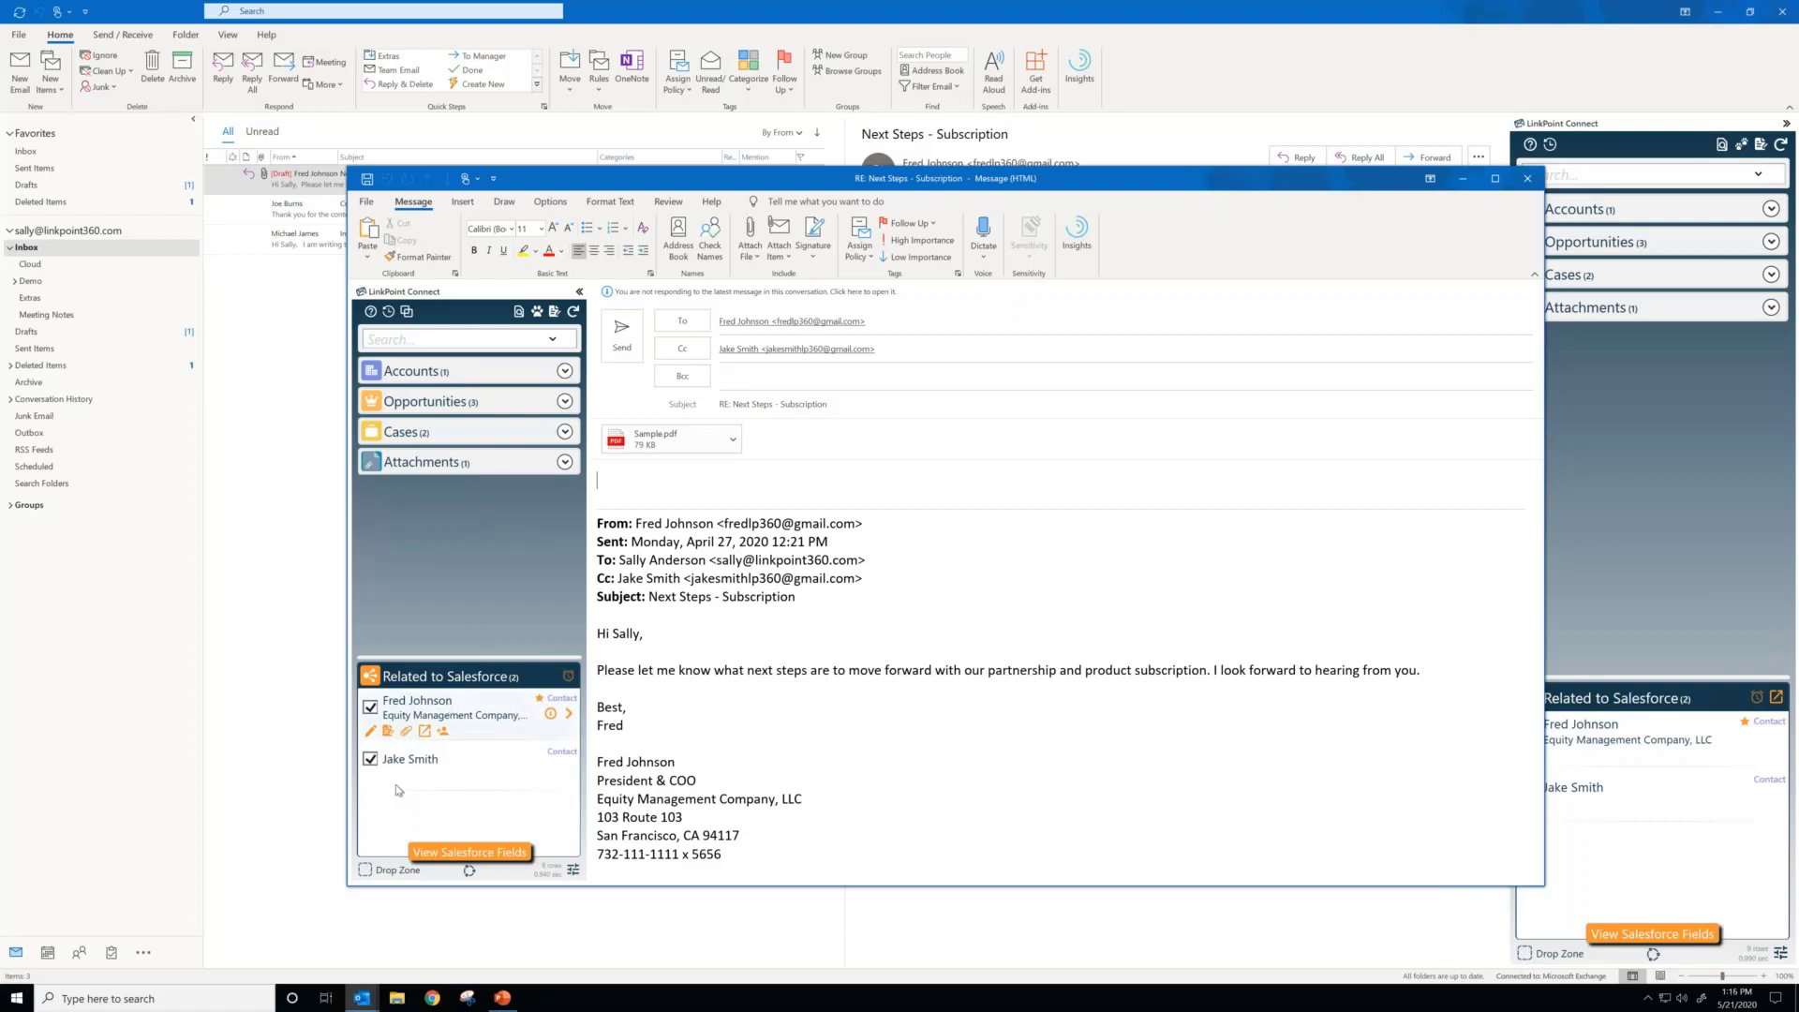
pyautogui.click(372, 760)
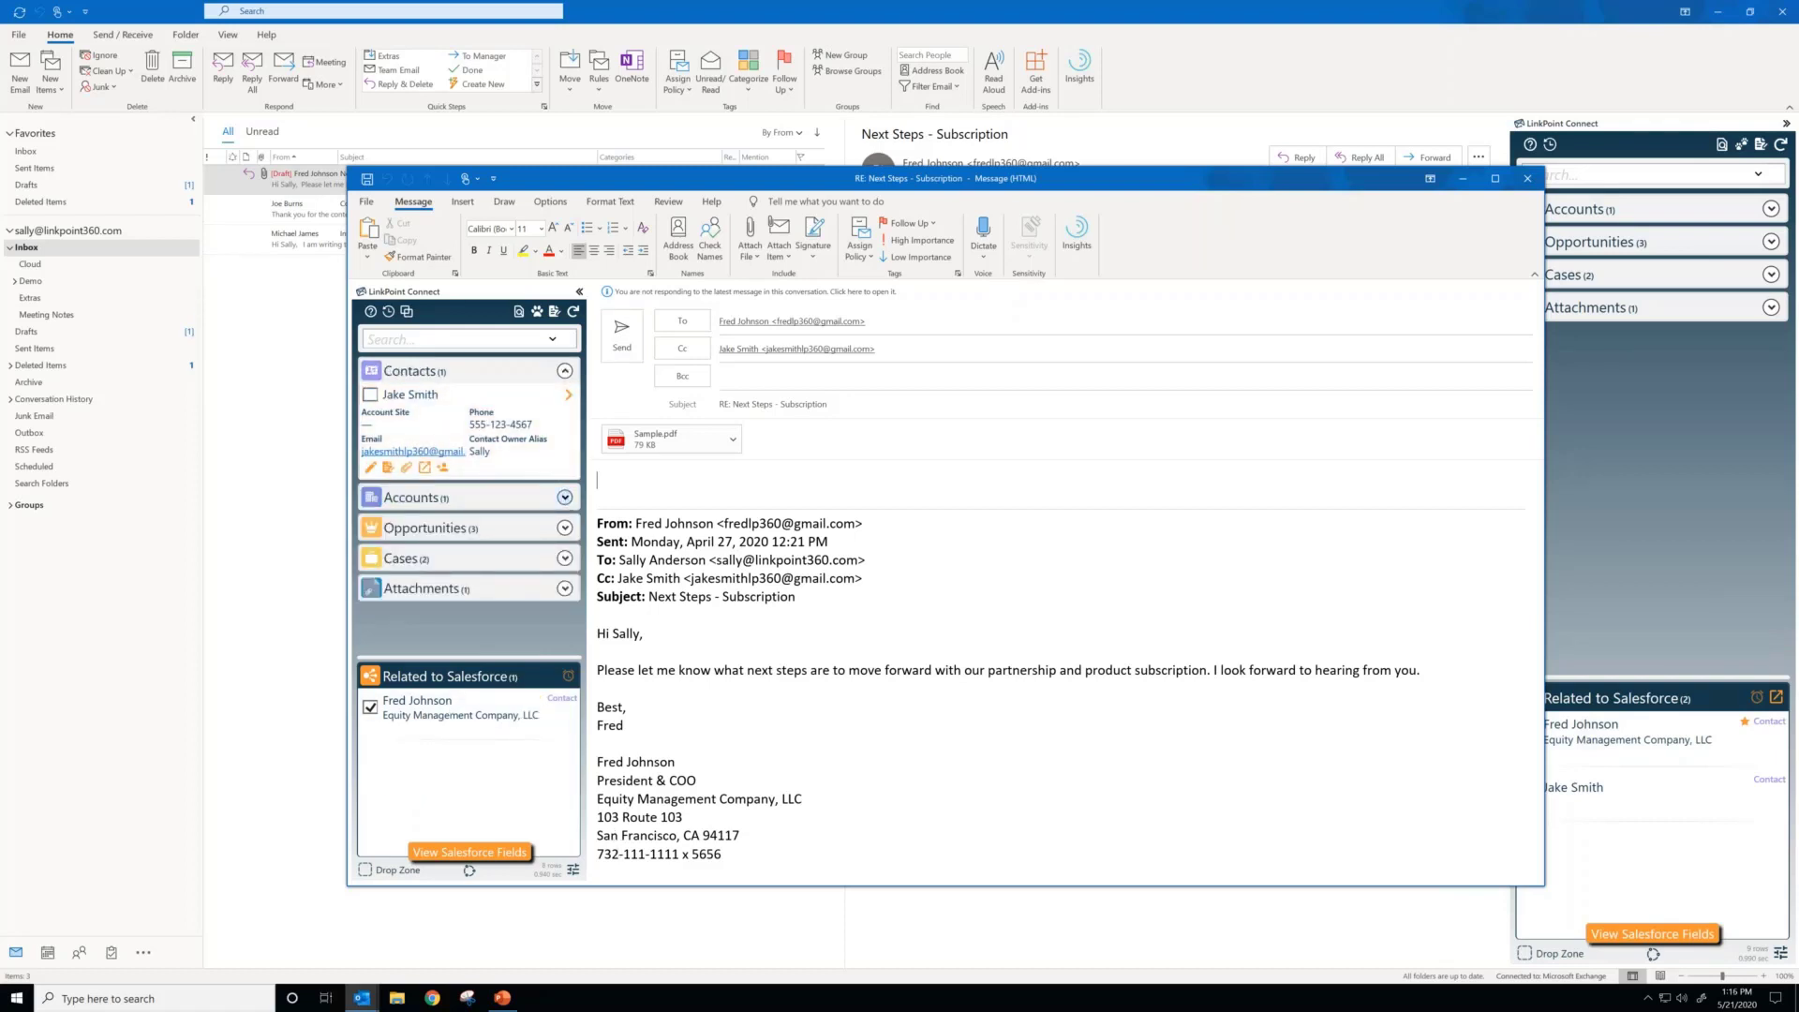
# Step: Relate the reply draft to the Equity Management Company, LLC account and include its sample.pdf attachment in Salesforce
pyautogui.click(565, 498)
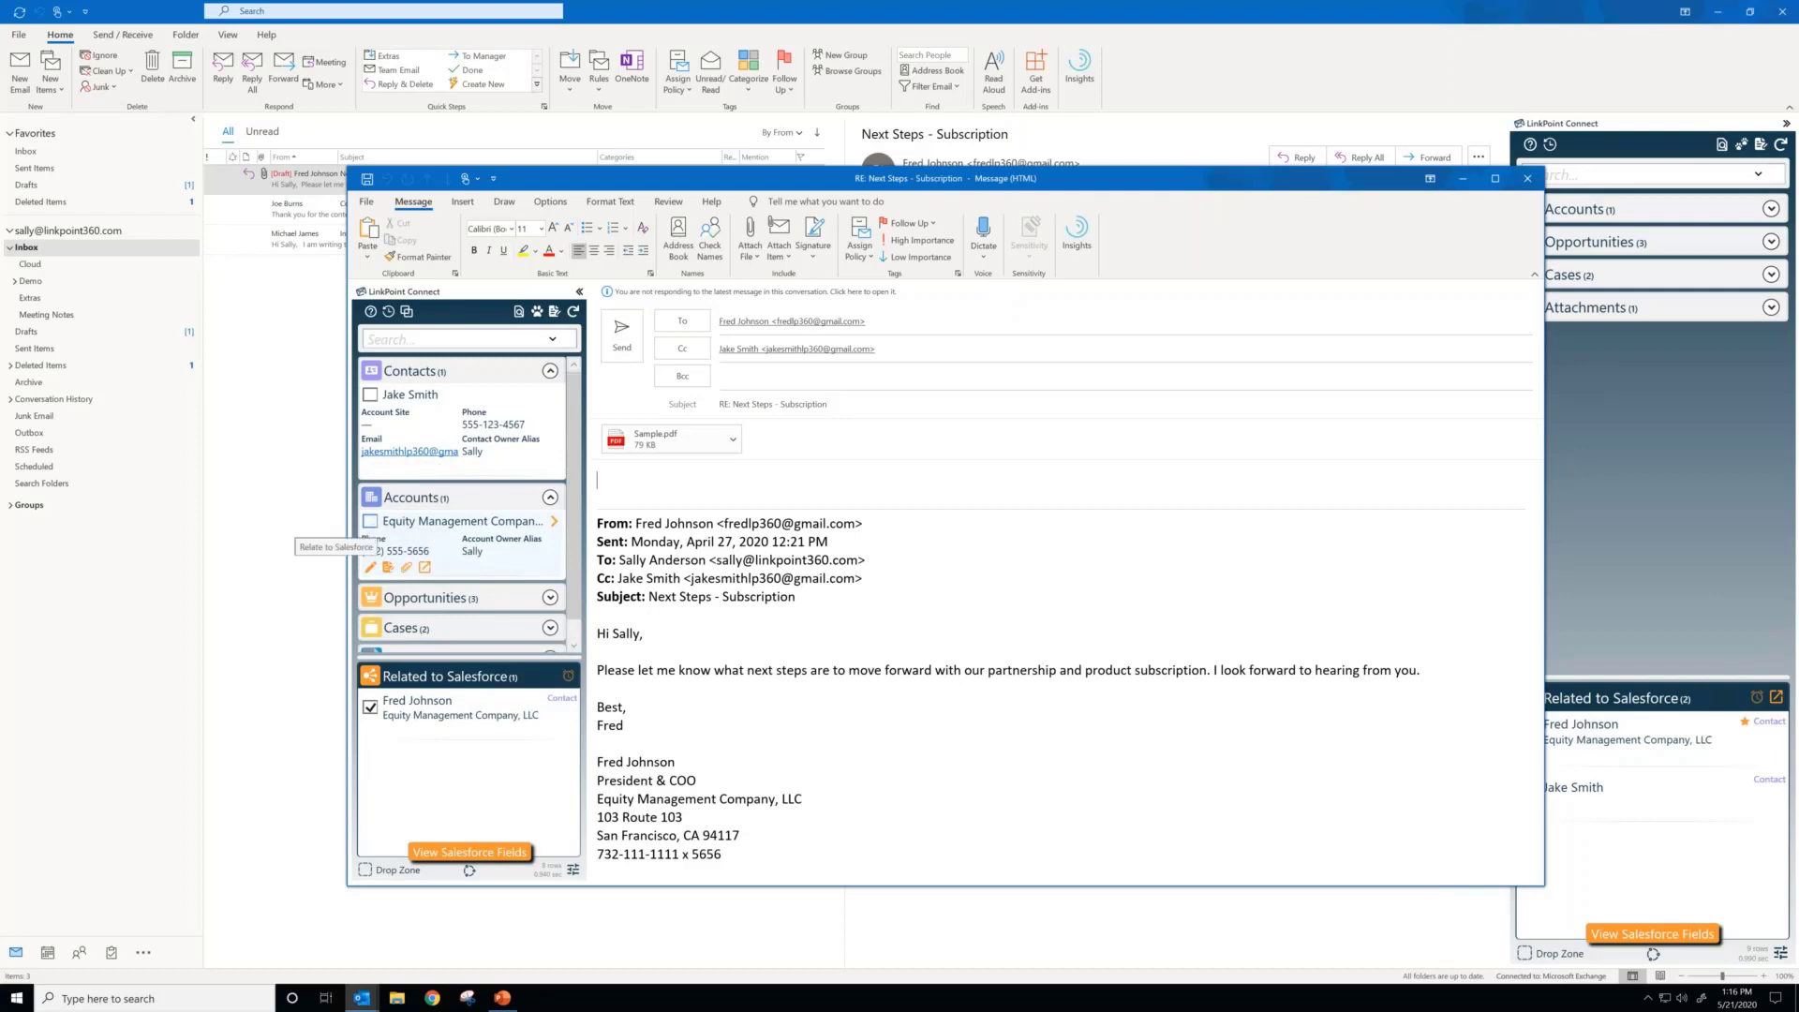
pyautogui.click(372, 522)
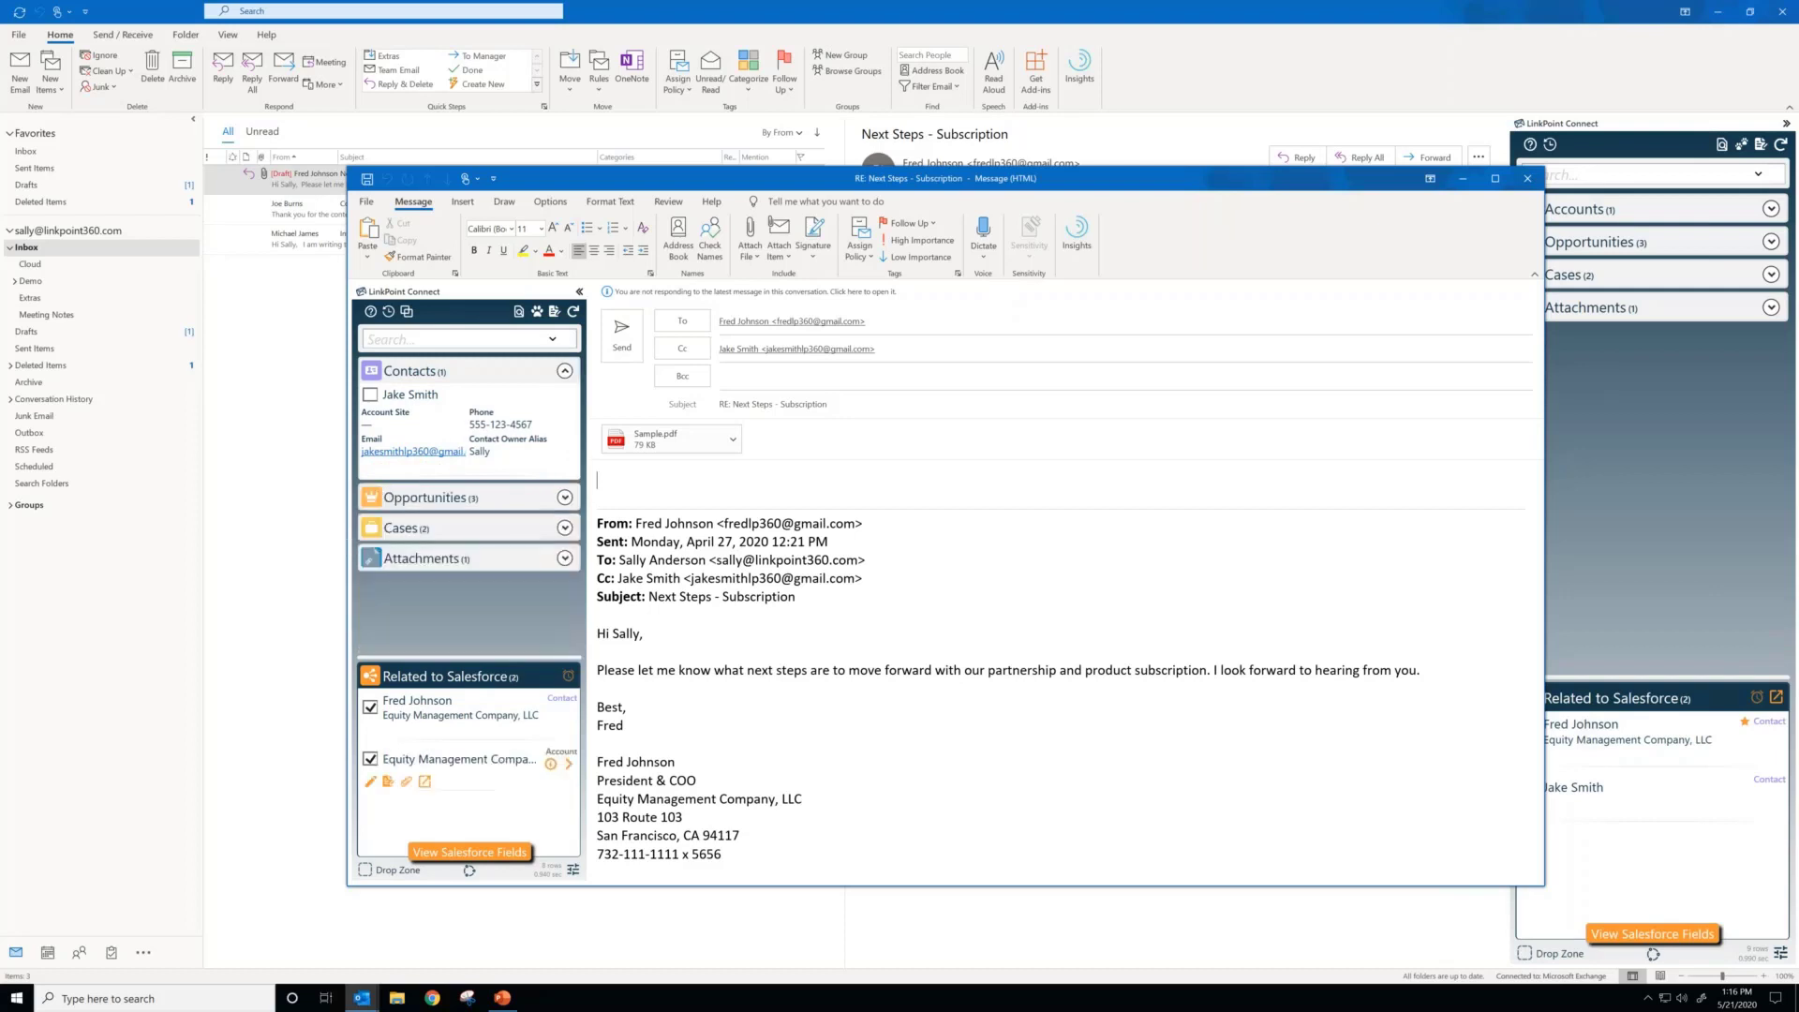
pyautogui.click(565, 559)
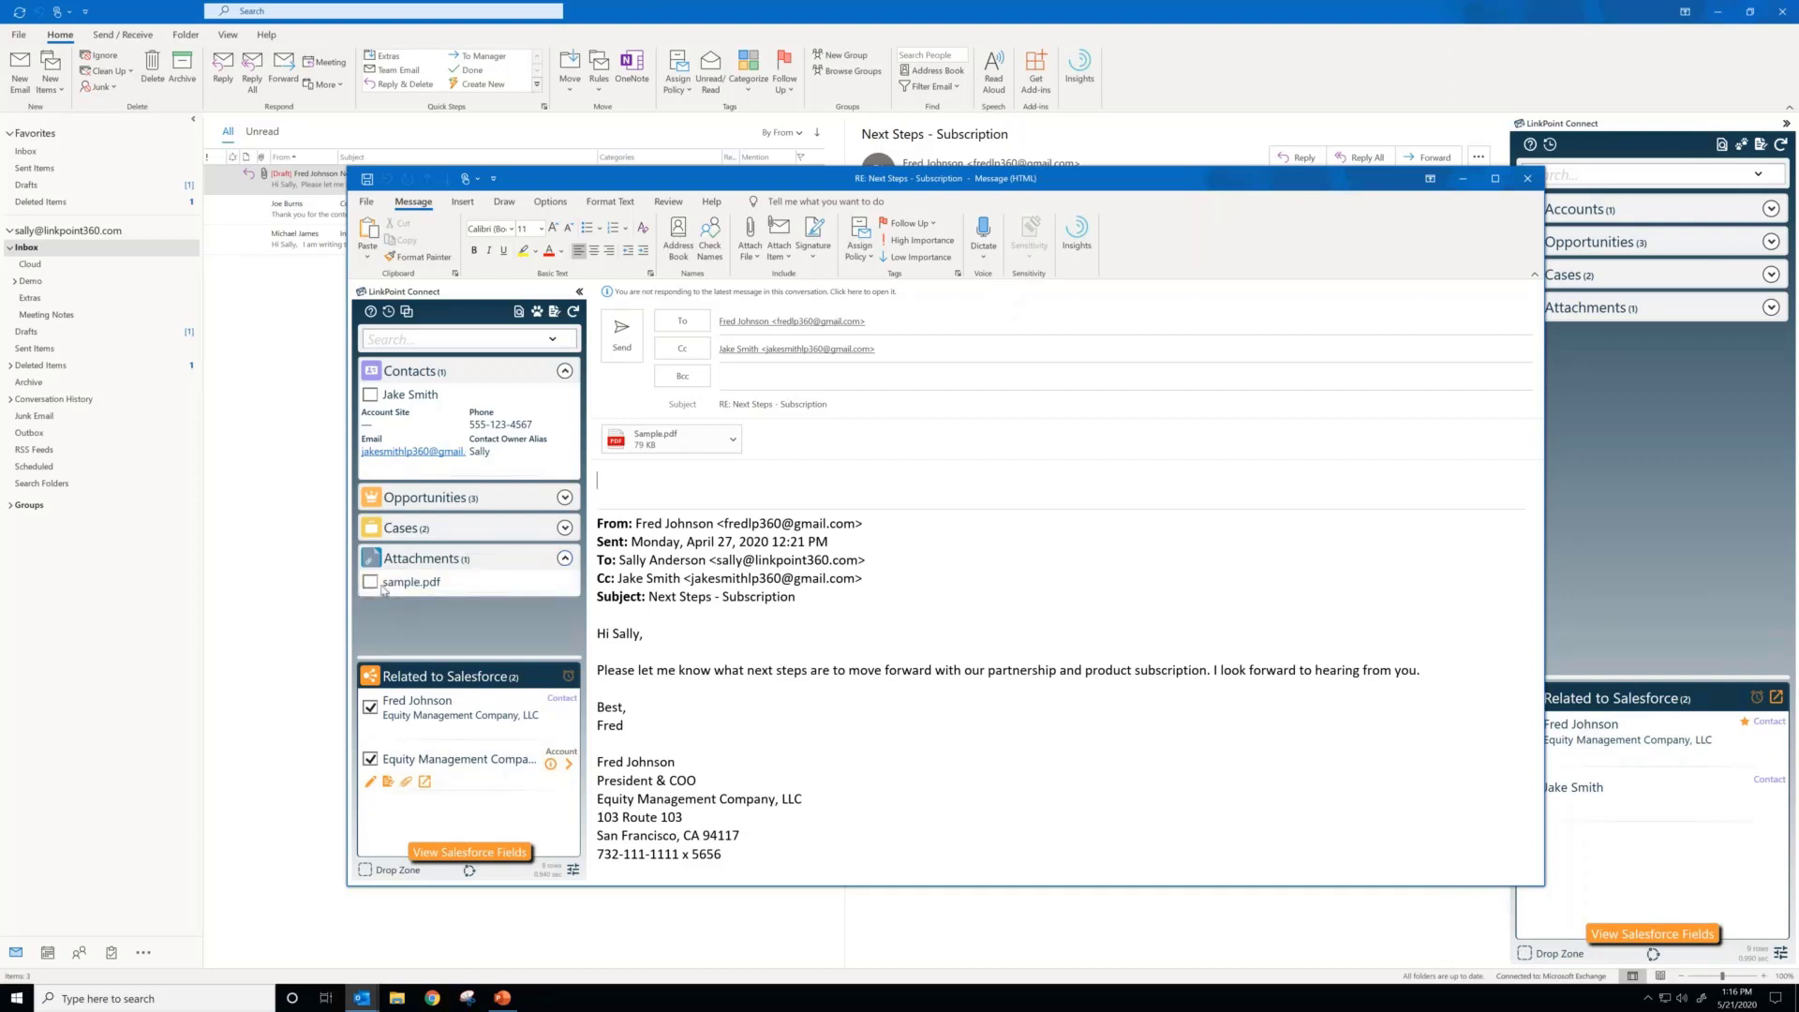
pyautogui.click(373, 583)
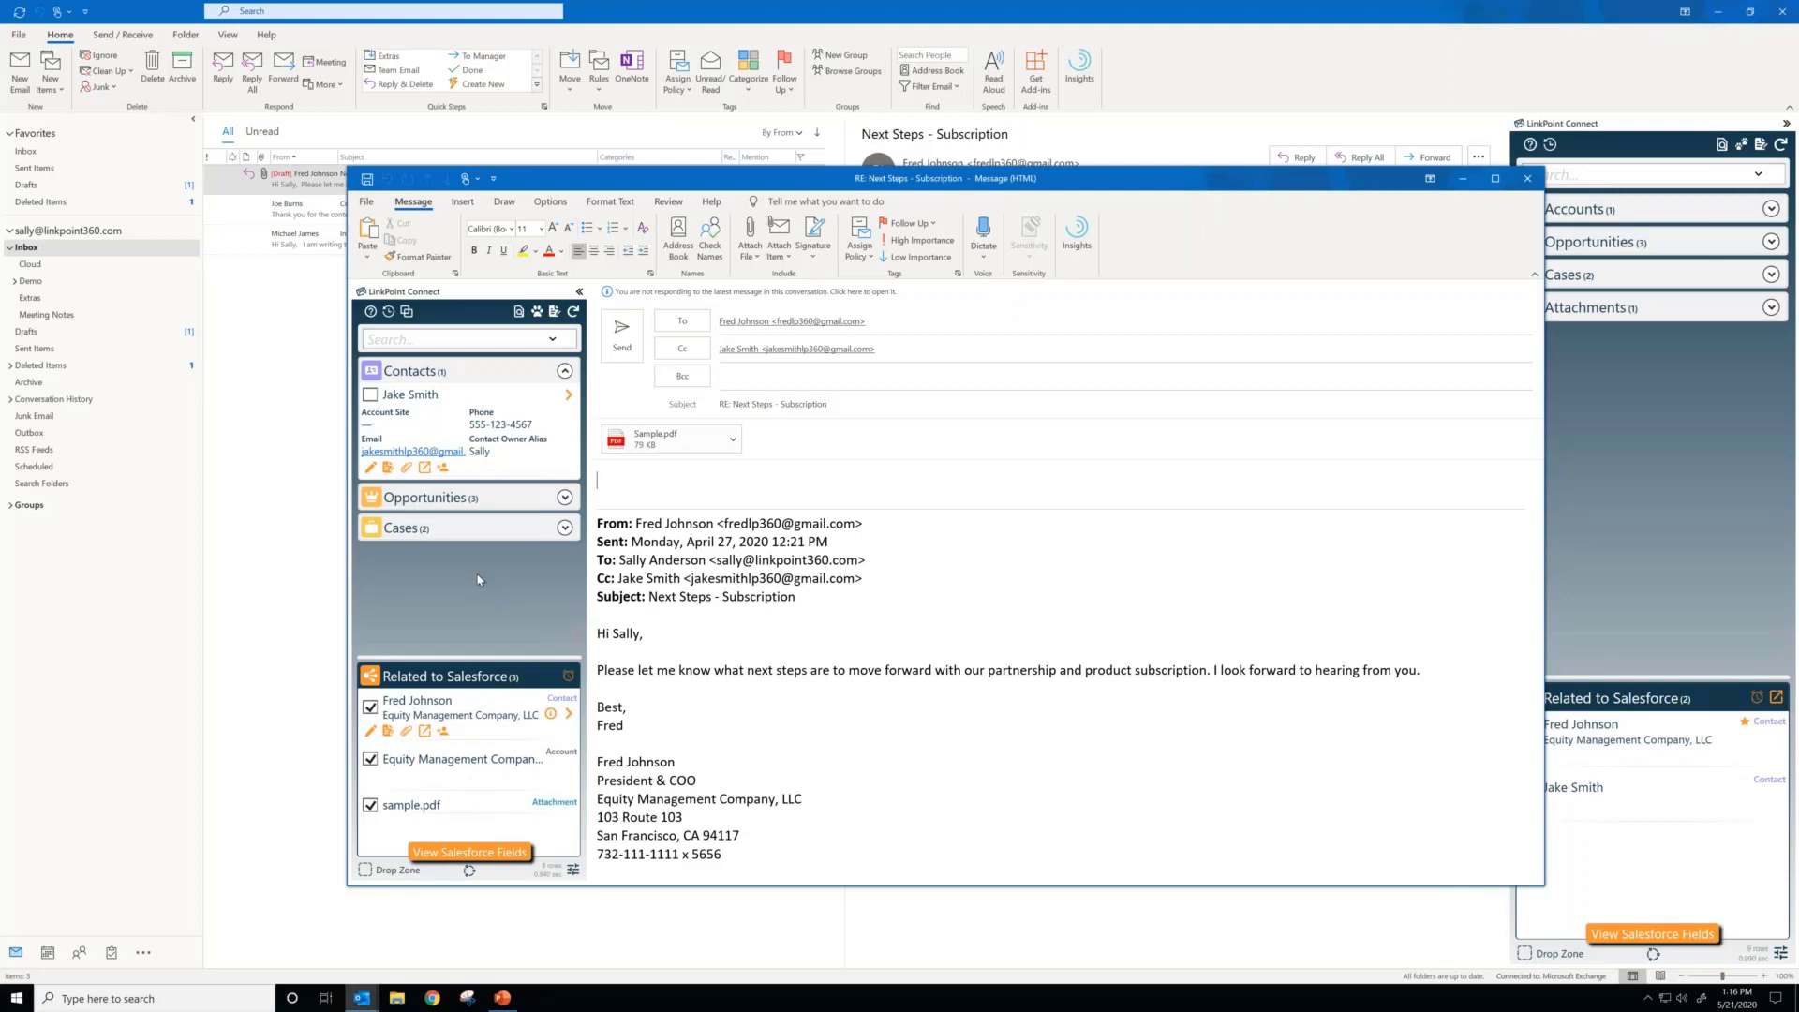
# Step: Unrelate sample.pdf from the reply draft and expand the list of available attachments
pyautogui.click(375, 807)
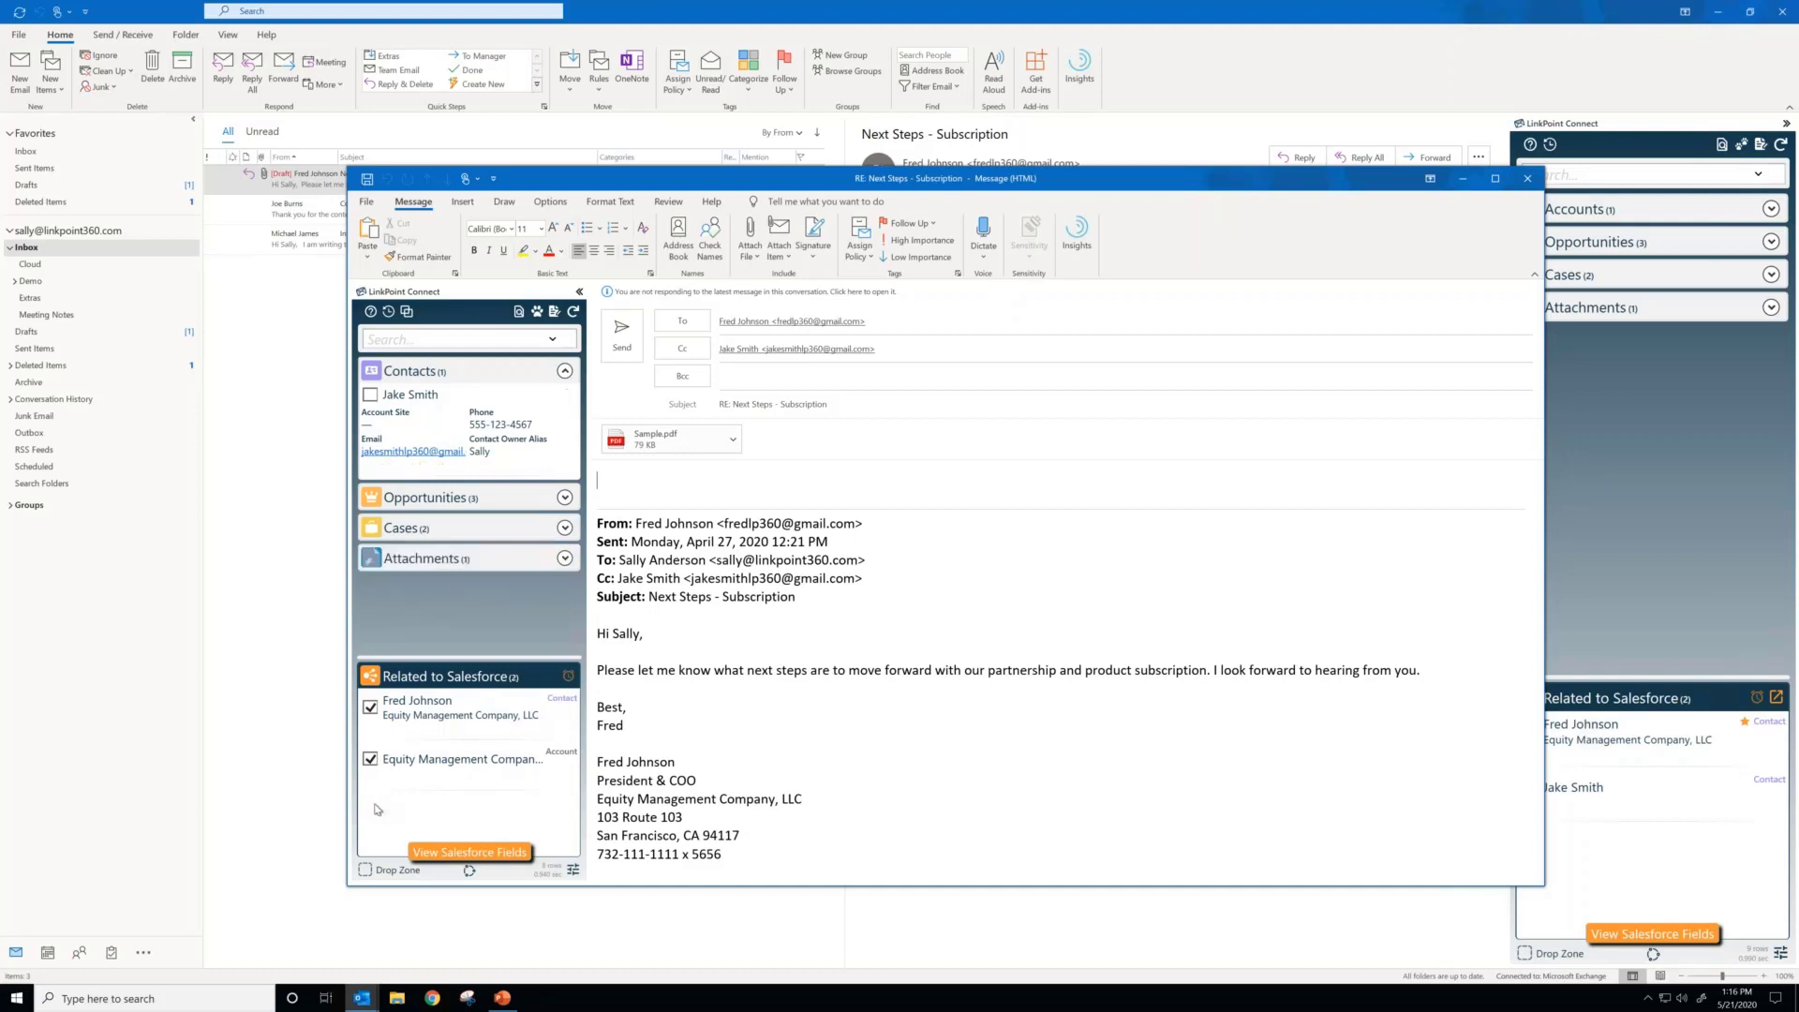
pyautogui.click(564, 557)
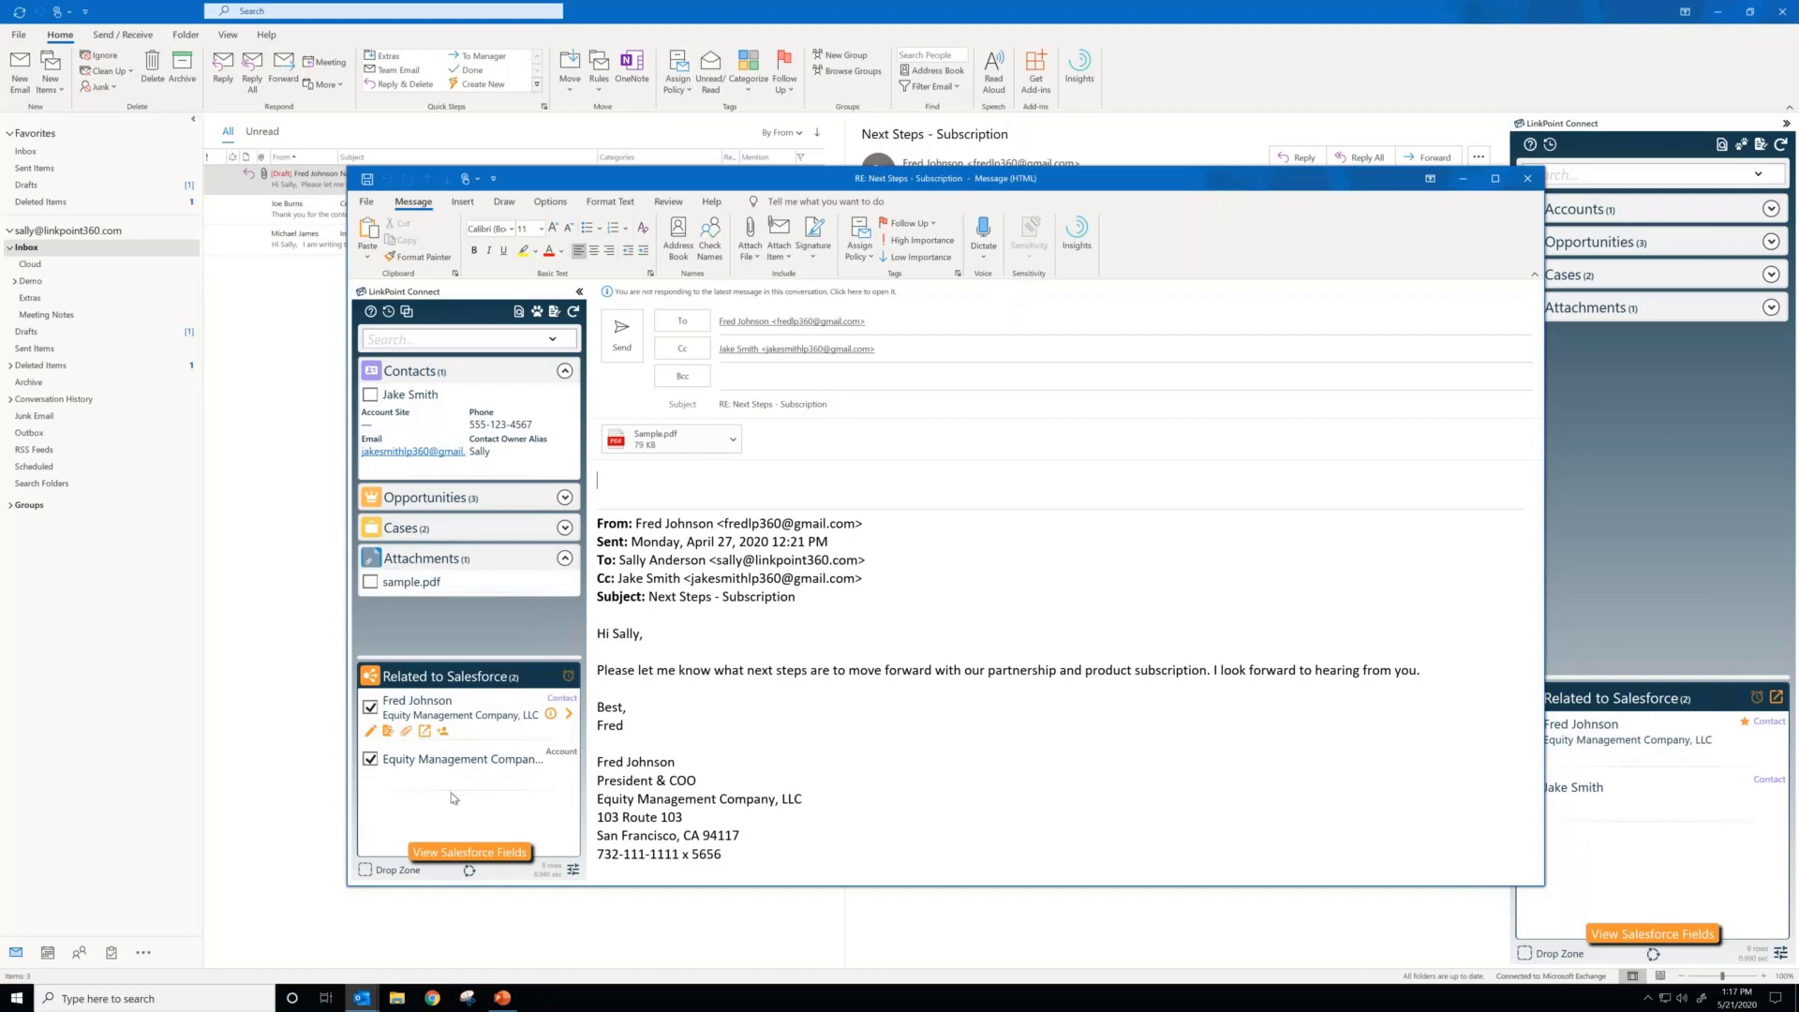
# Step: Try the general preference that auto-selects all email attachments with its exclusion list, turn it off again, and close the preferences
pyautogui.click(572, 869)
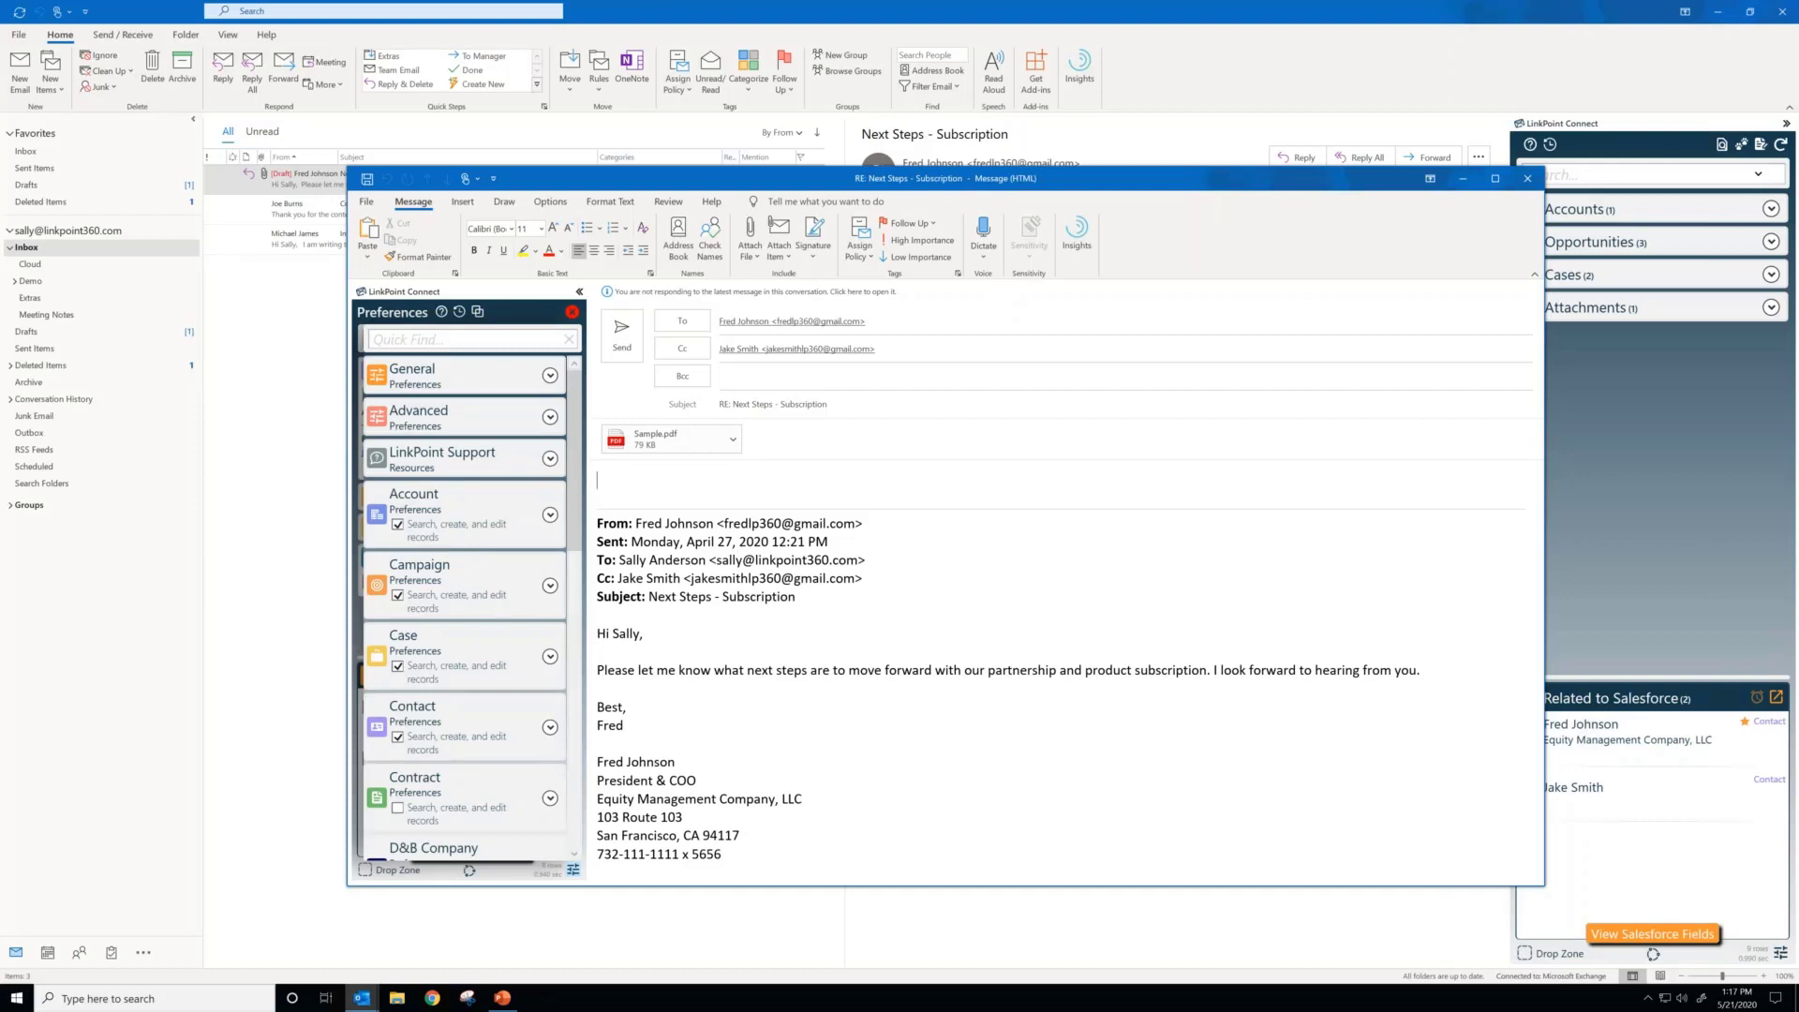
pyautogui.click(550, 374)
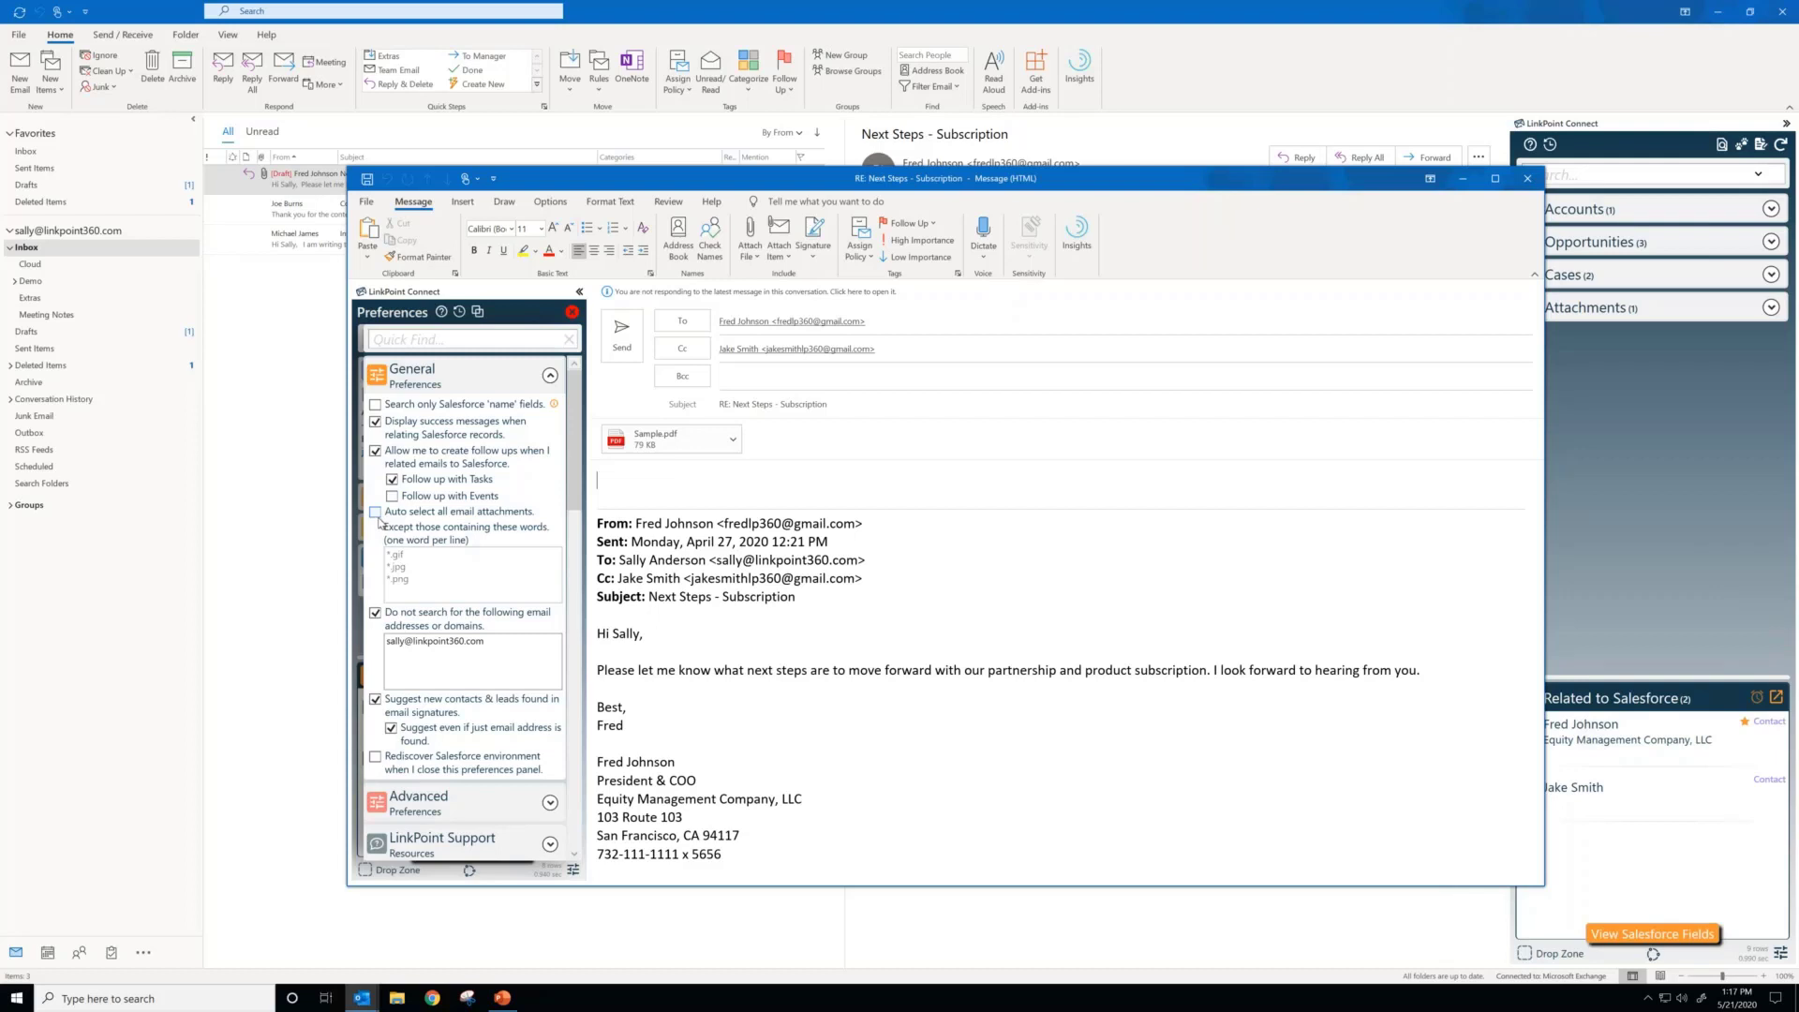
pyautogui.click(376, 512)
pyautogui.click(418, 555)
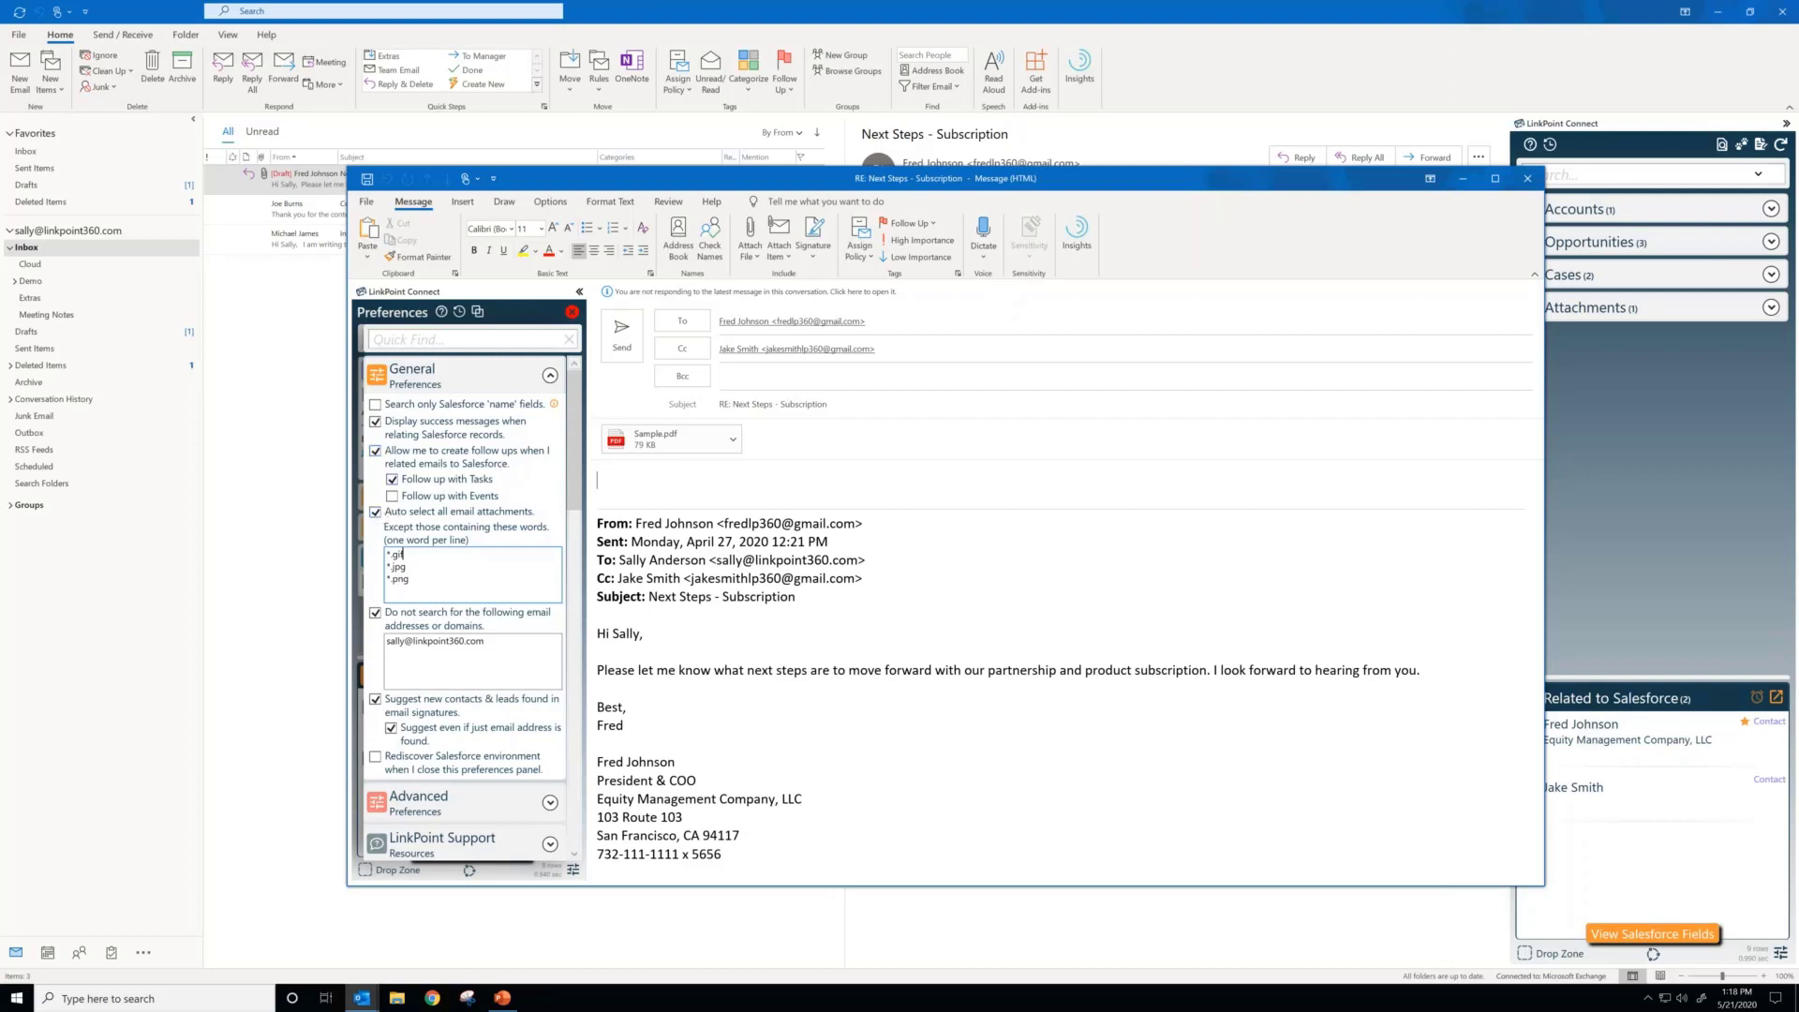
pyautogui.click(410, 516)
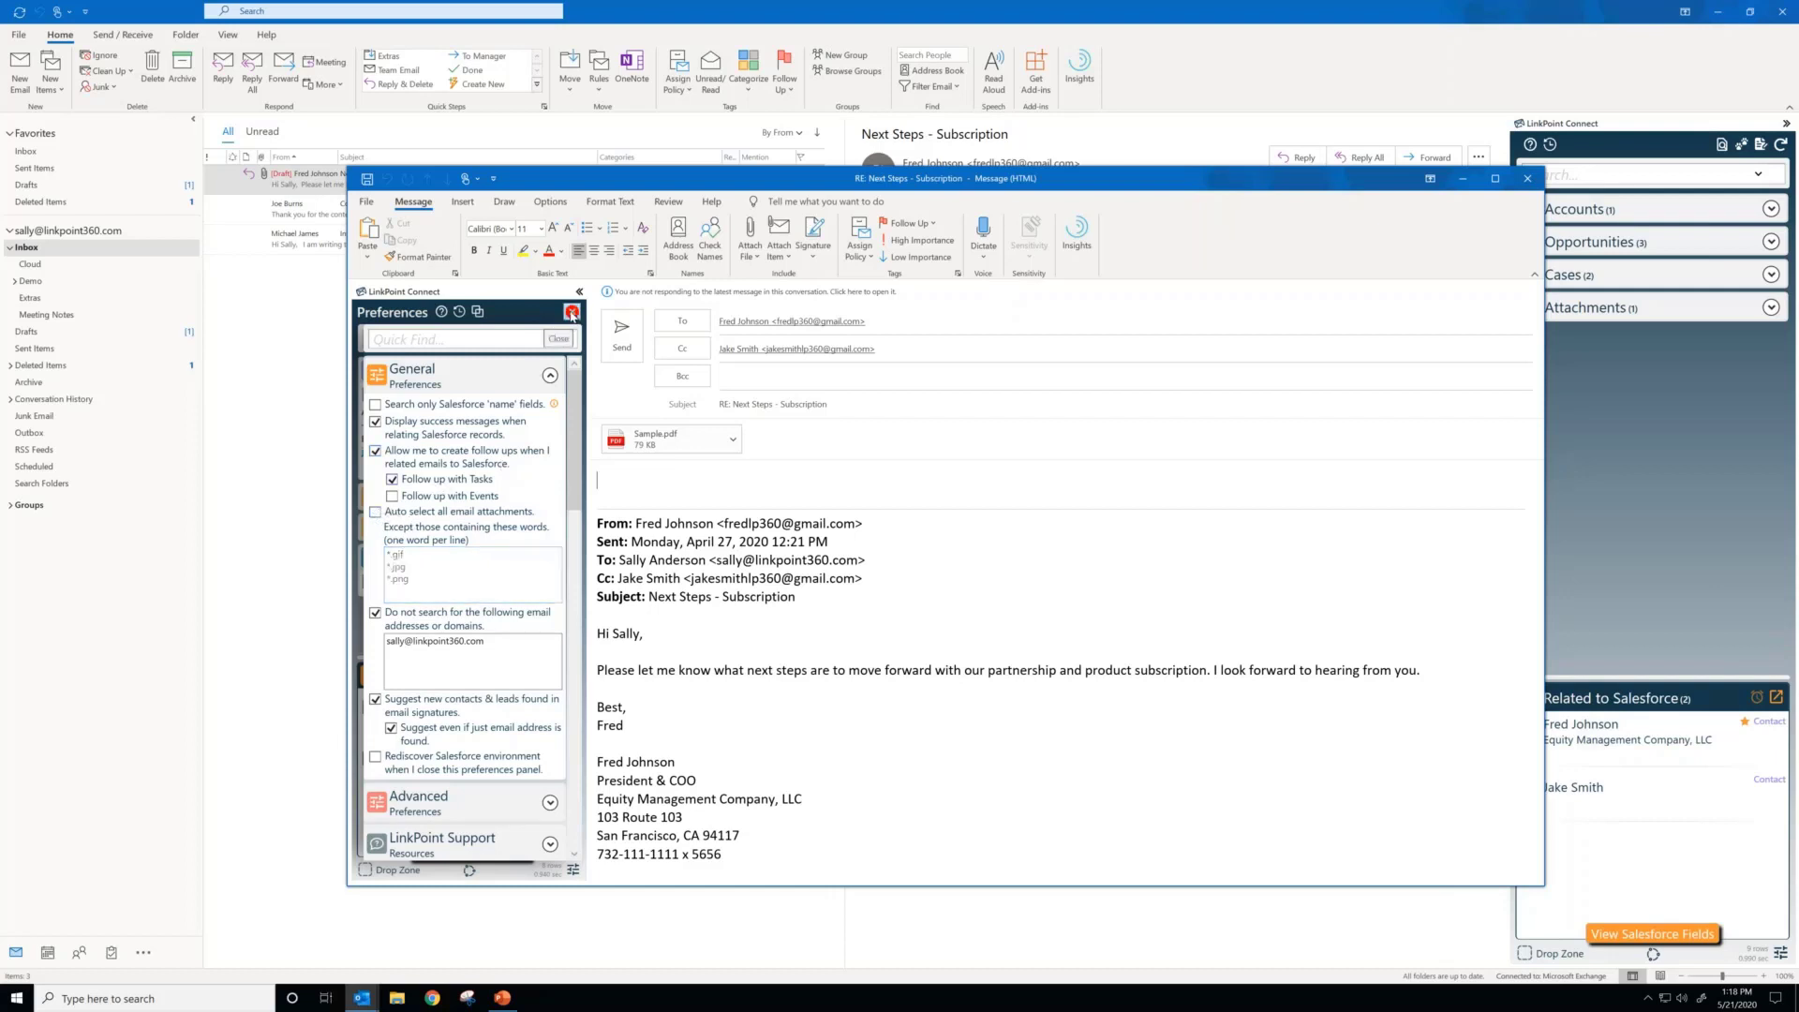
pyautogui.click(572, 312)
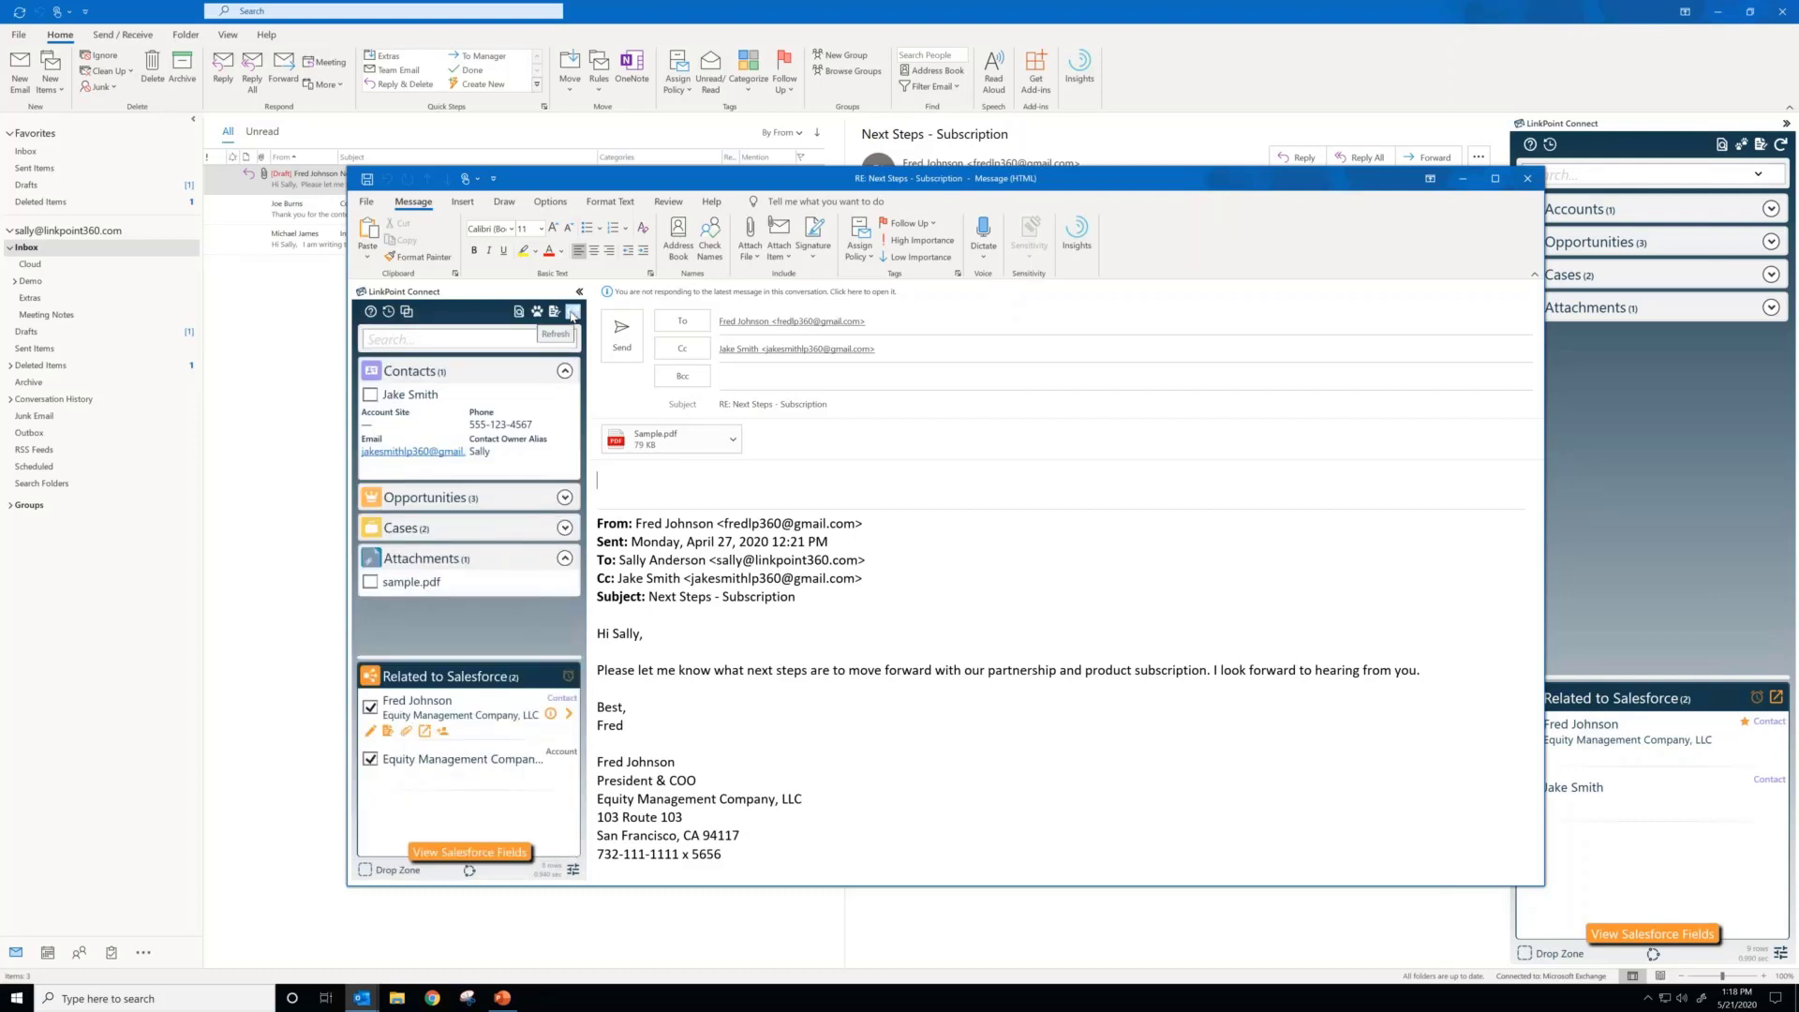
pyautogui.click(572, 314)
# Step: Set the reply's Salesforce subject to "Change This", delete the header lines above the greeting in the comments, and save the fields
pyautogui.click(459, 853)
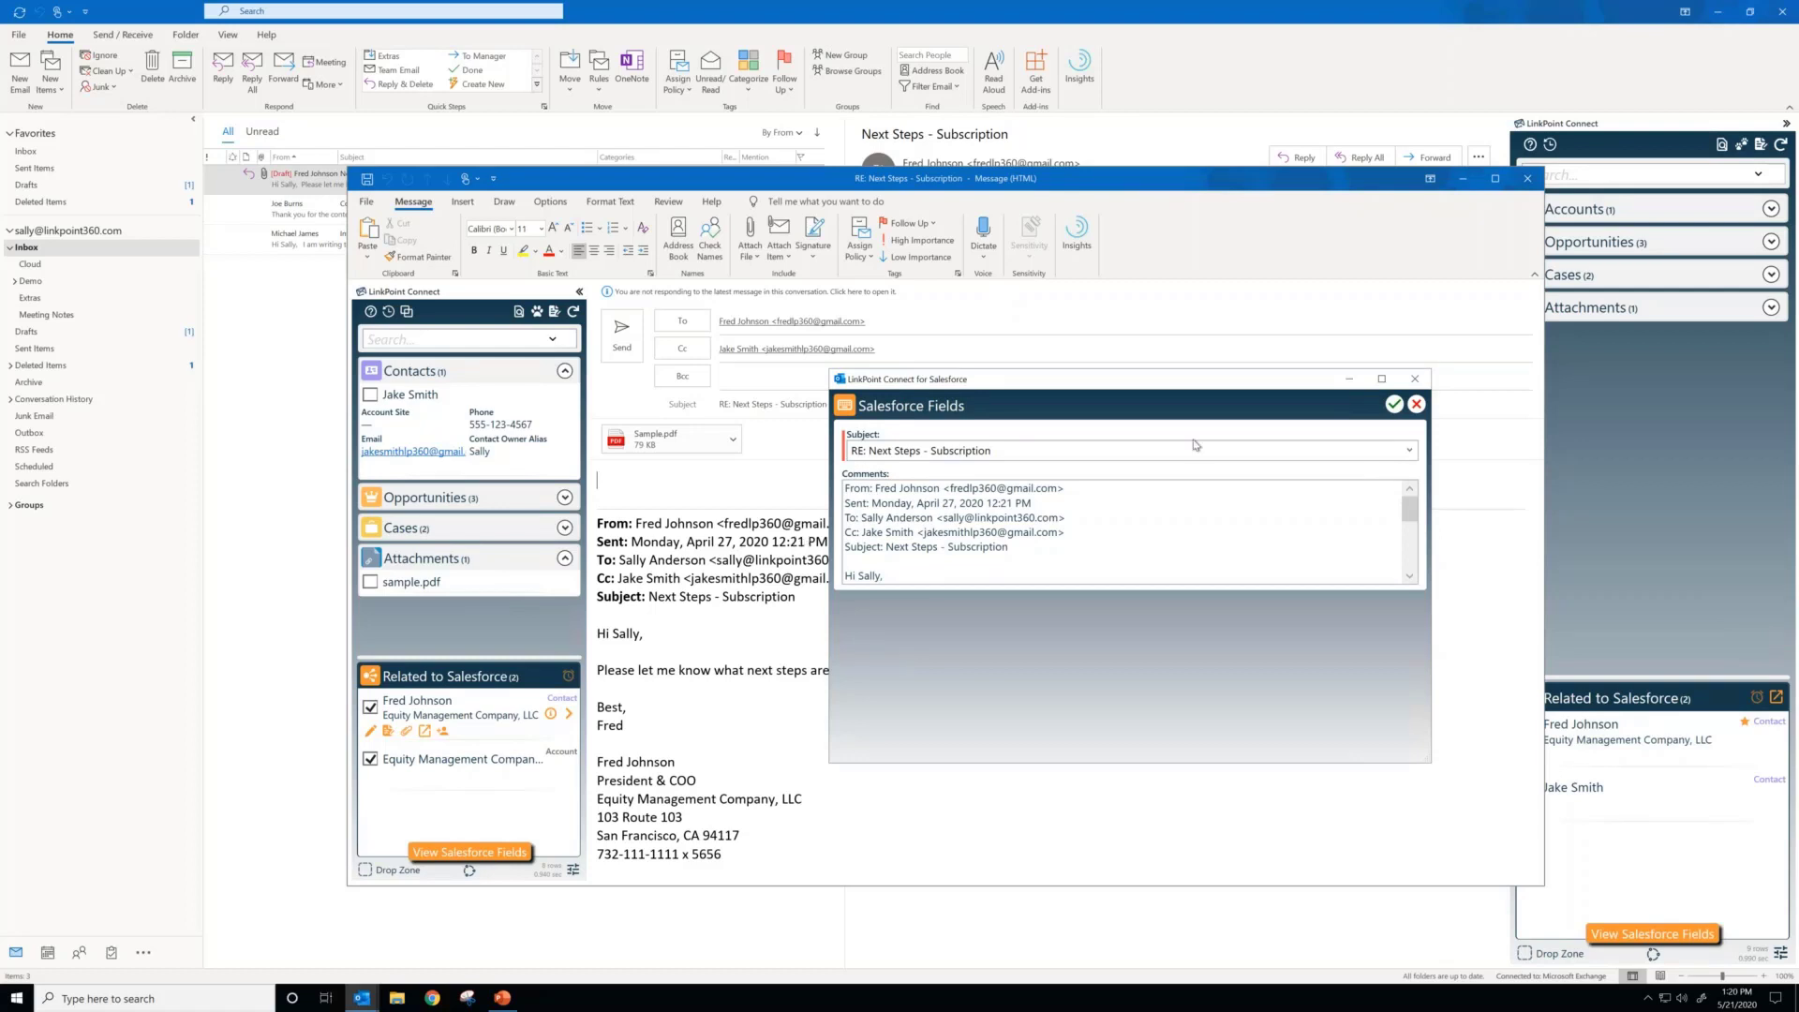
pyautogui.moveTo(1025, 451); pyautogui.dragTo(865, 463)
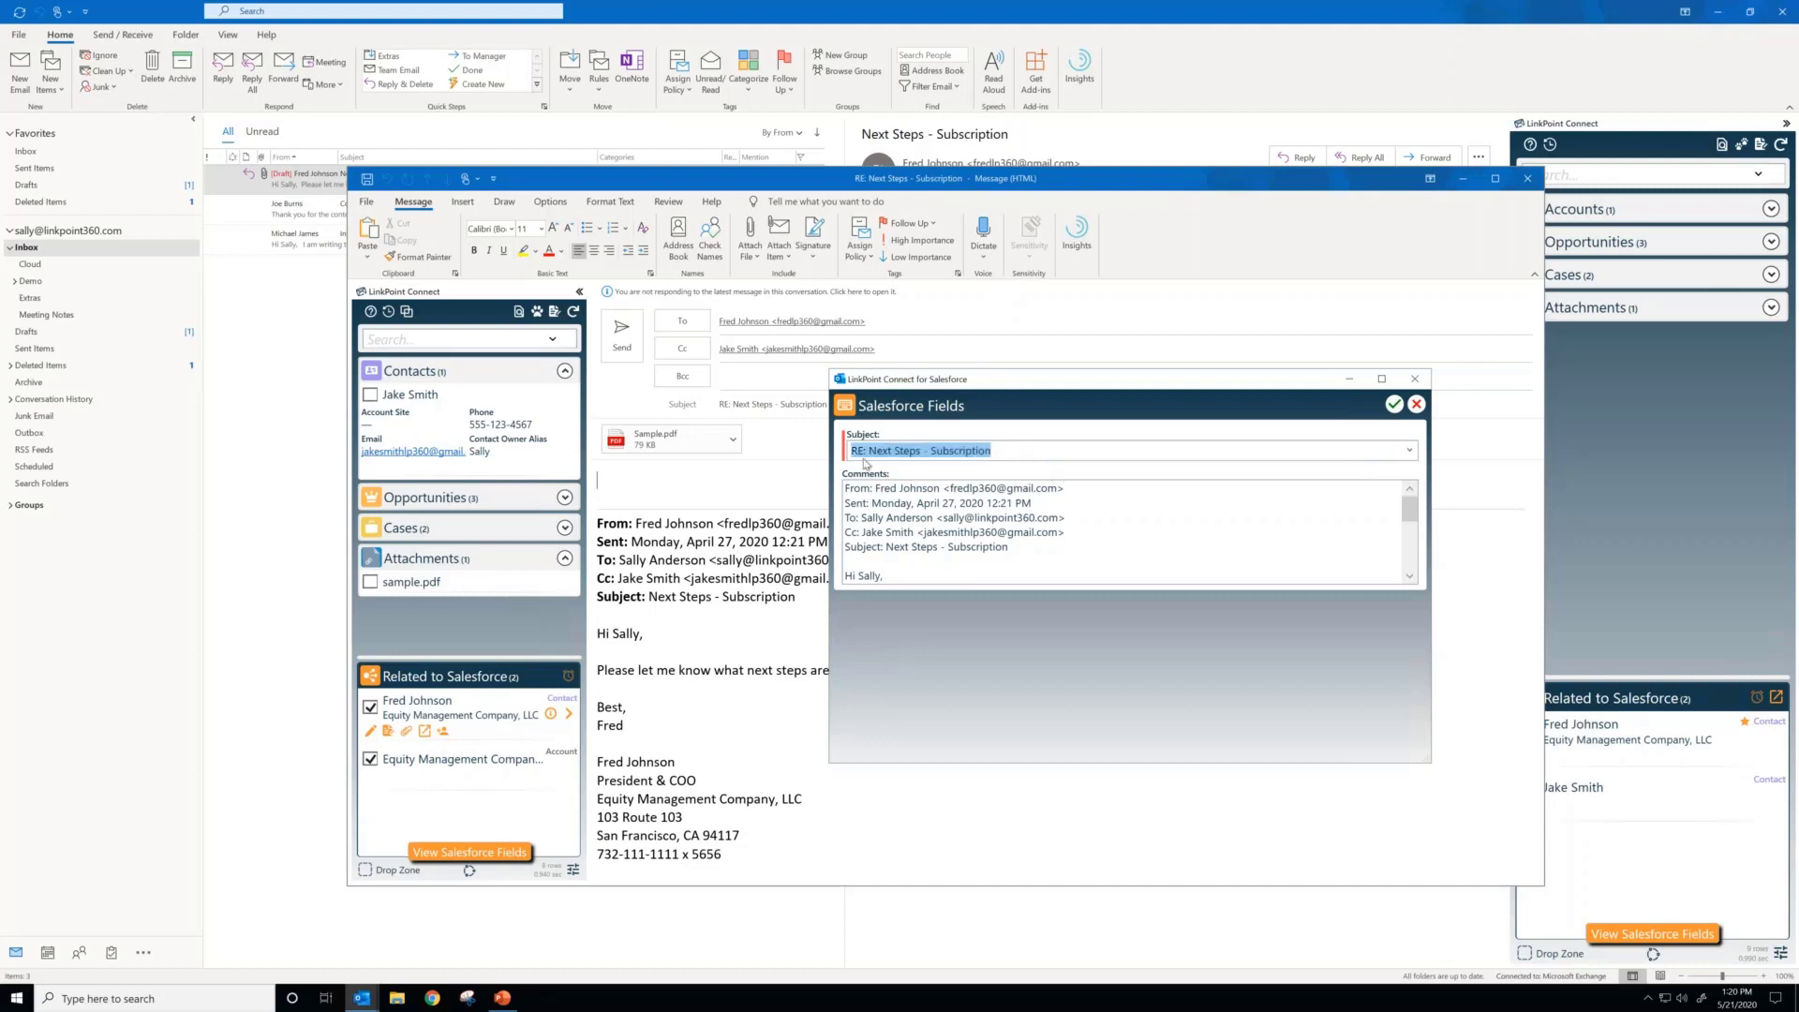
pyautogui.write('C')
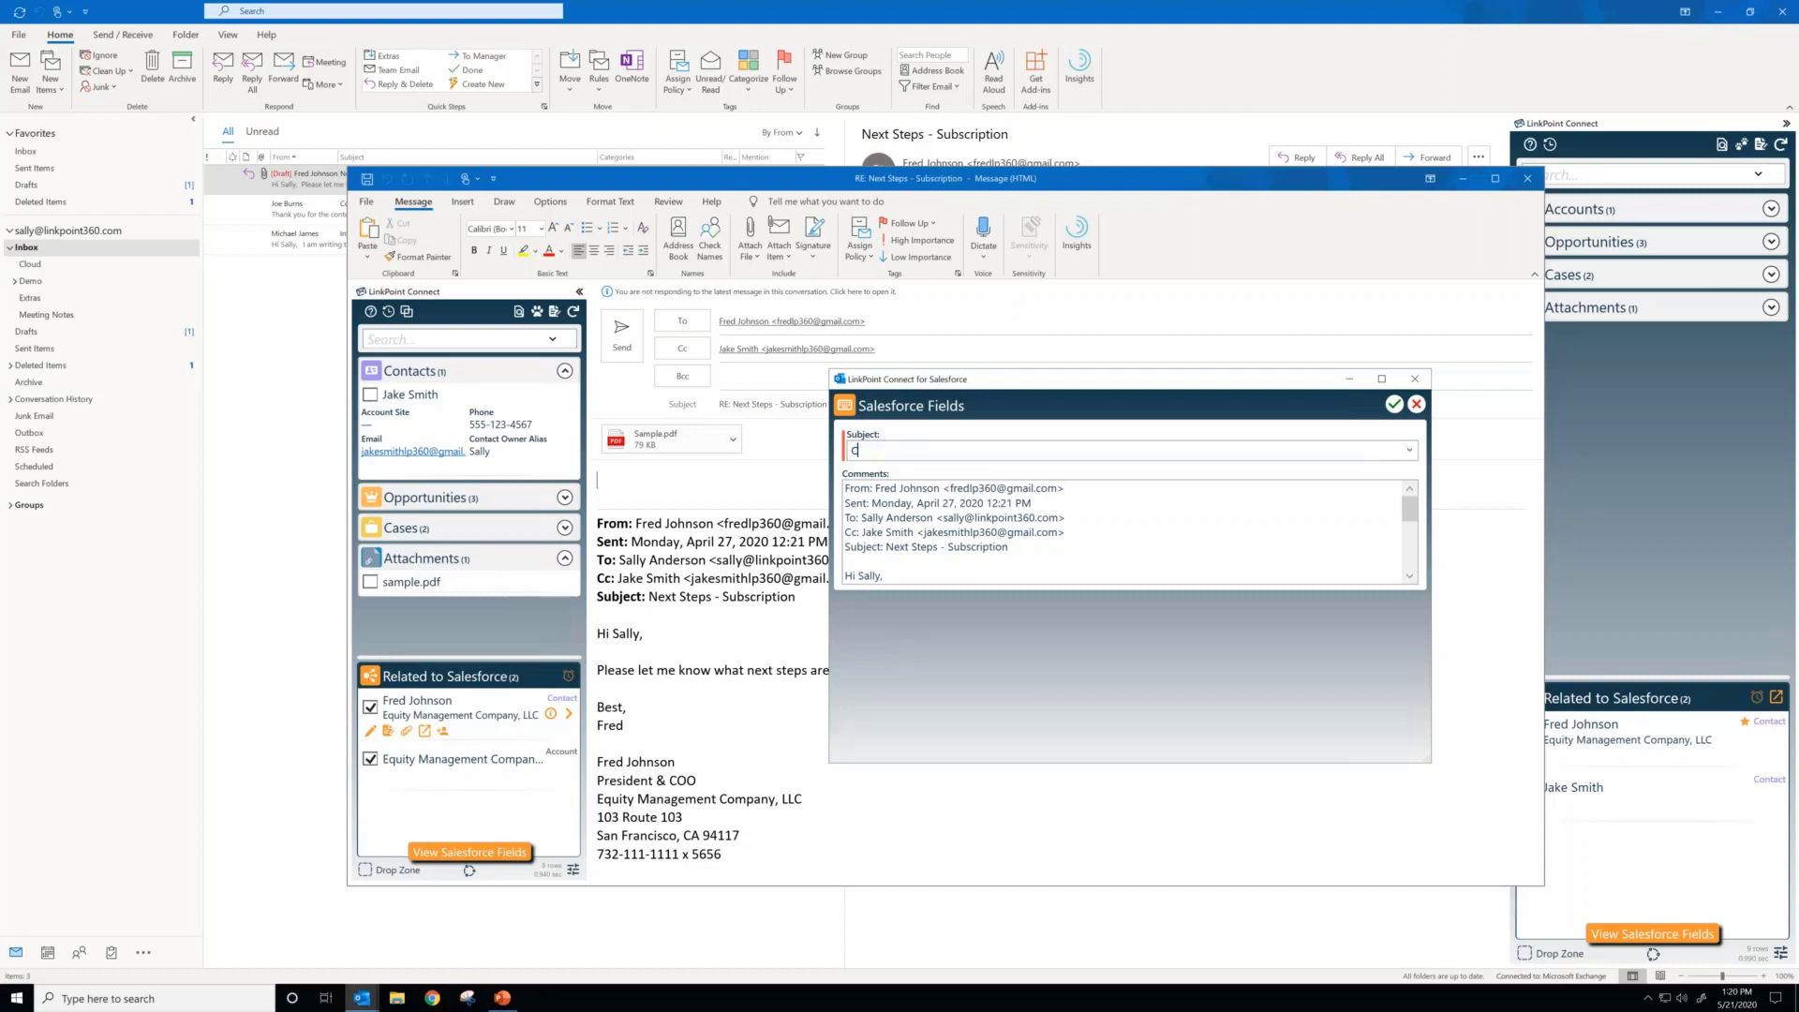
pyautogui.write('hange This')
pyautogui.moveTo(1009, 547); pyautogui.dragTo(843, 486)
pyautogui.press('Delete')
pyautogui.press('Delete')
pyautogui.press('Delete')
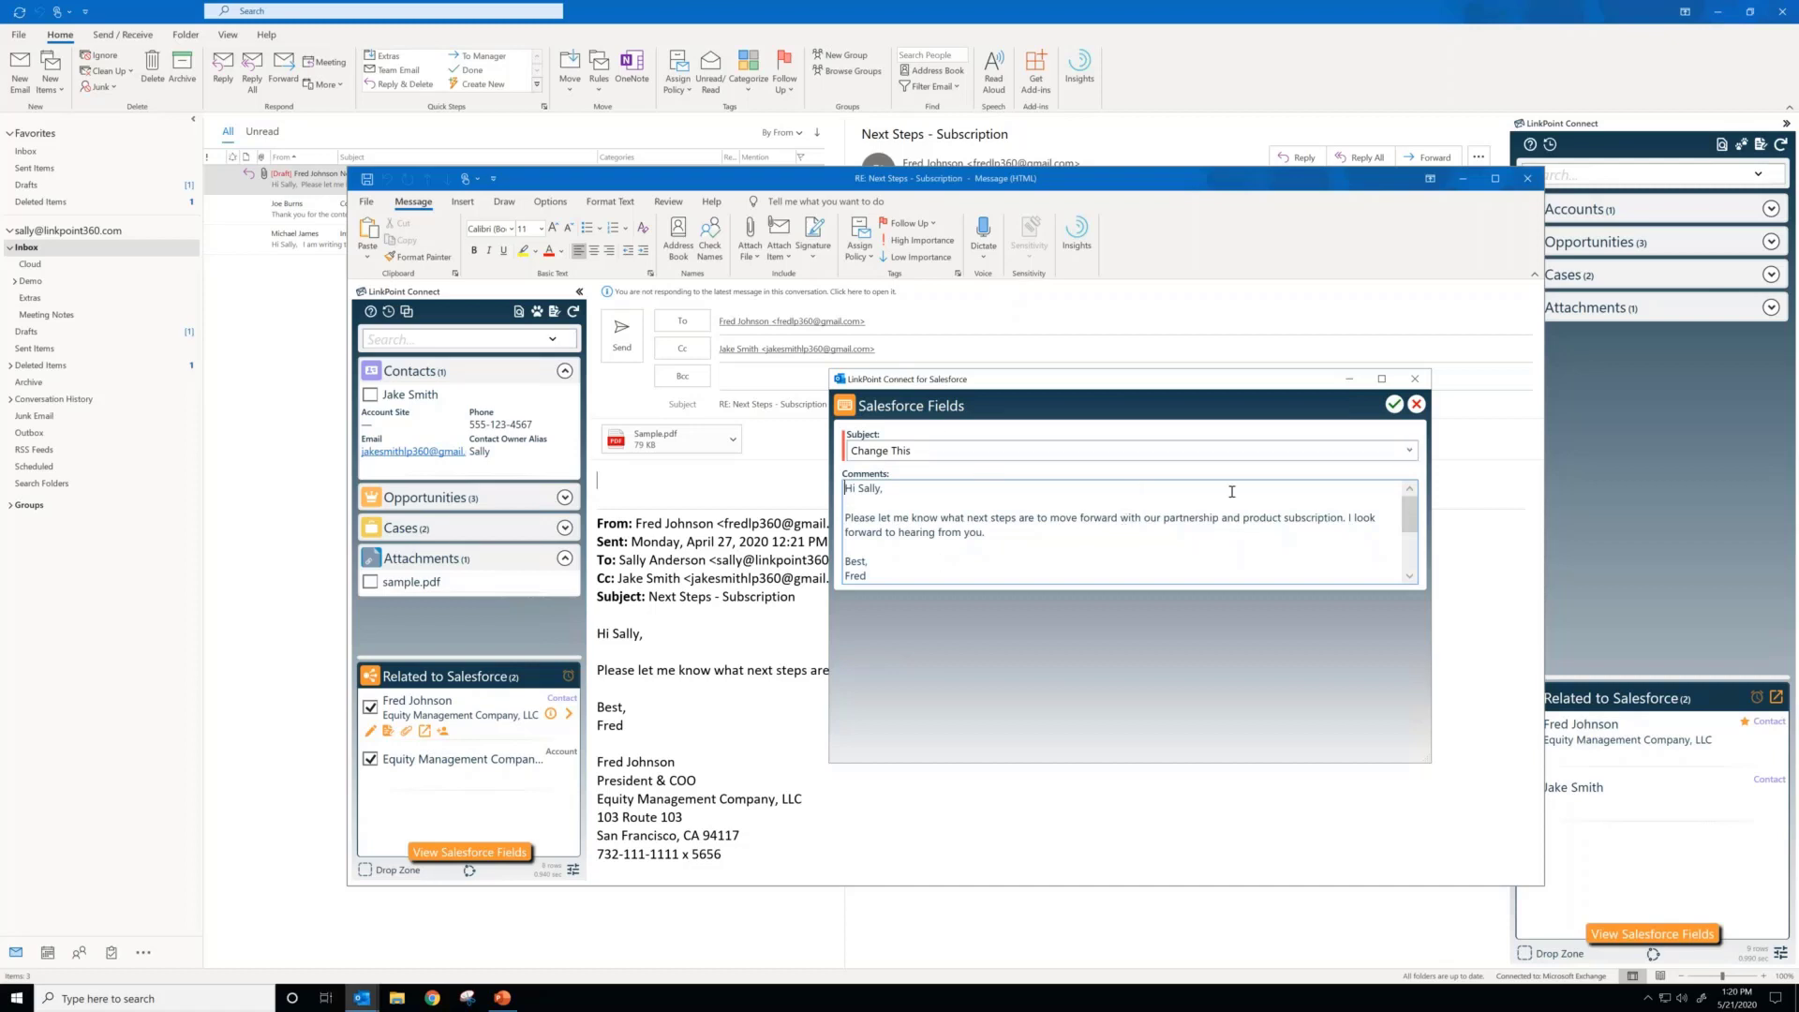
pyautogui.click(1392, 404)
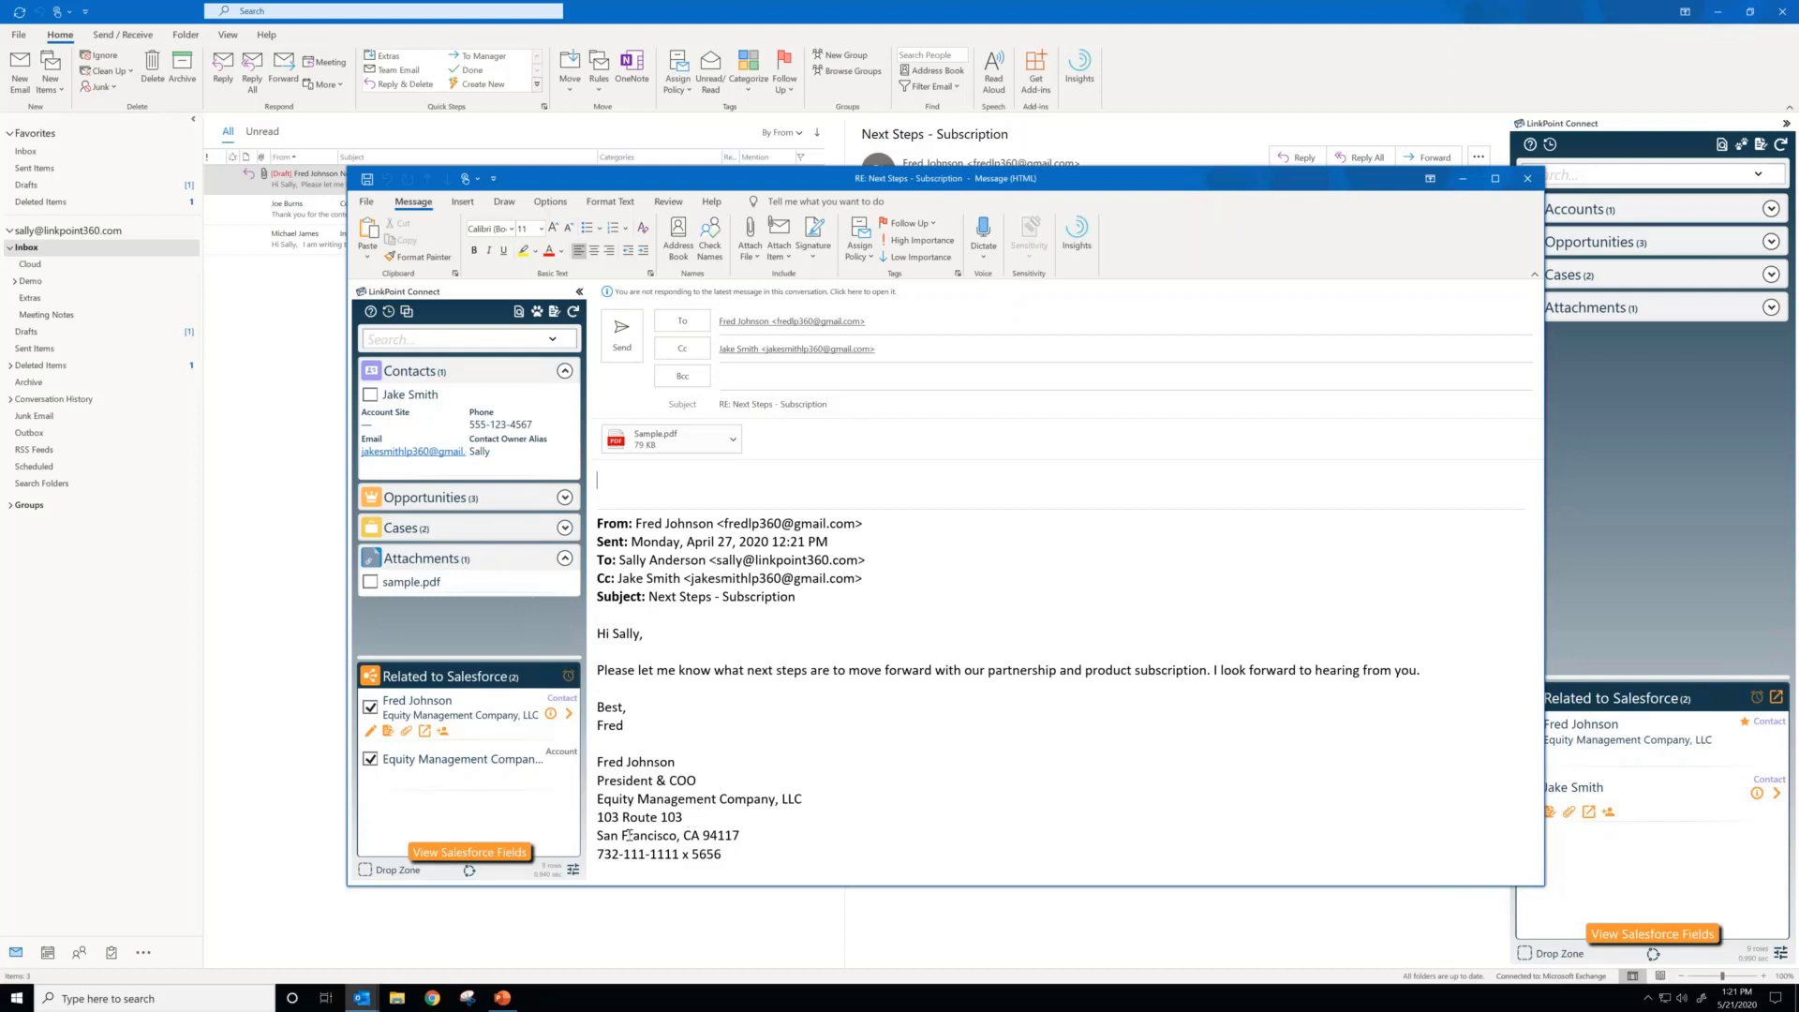
# Step: Review the advanced preferences for the option that allows editing the Subject and Body fields when recording emails
pyautogui.click(573, 870)
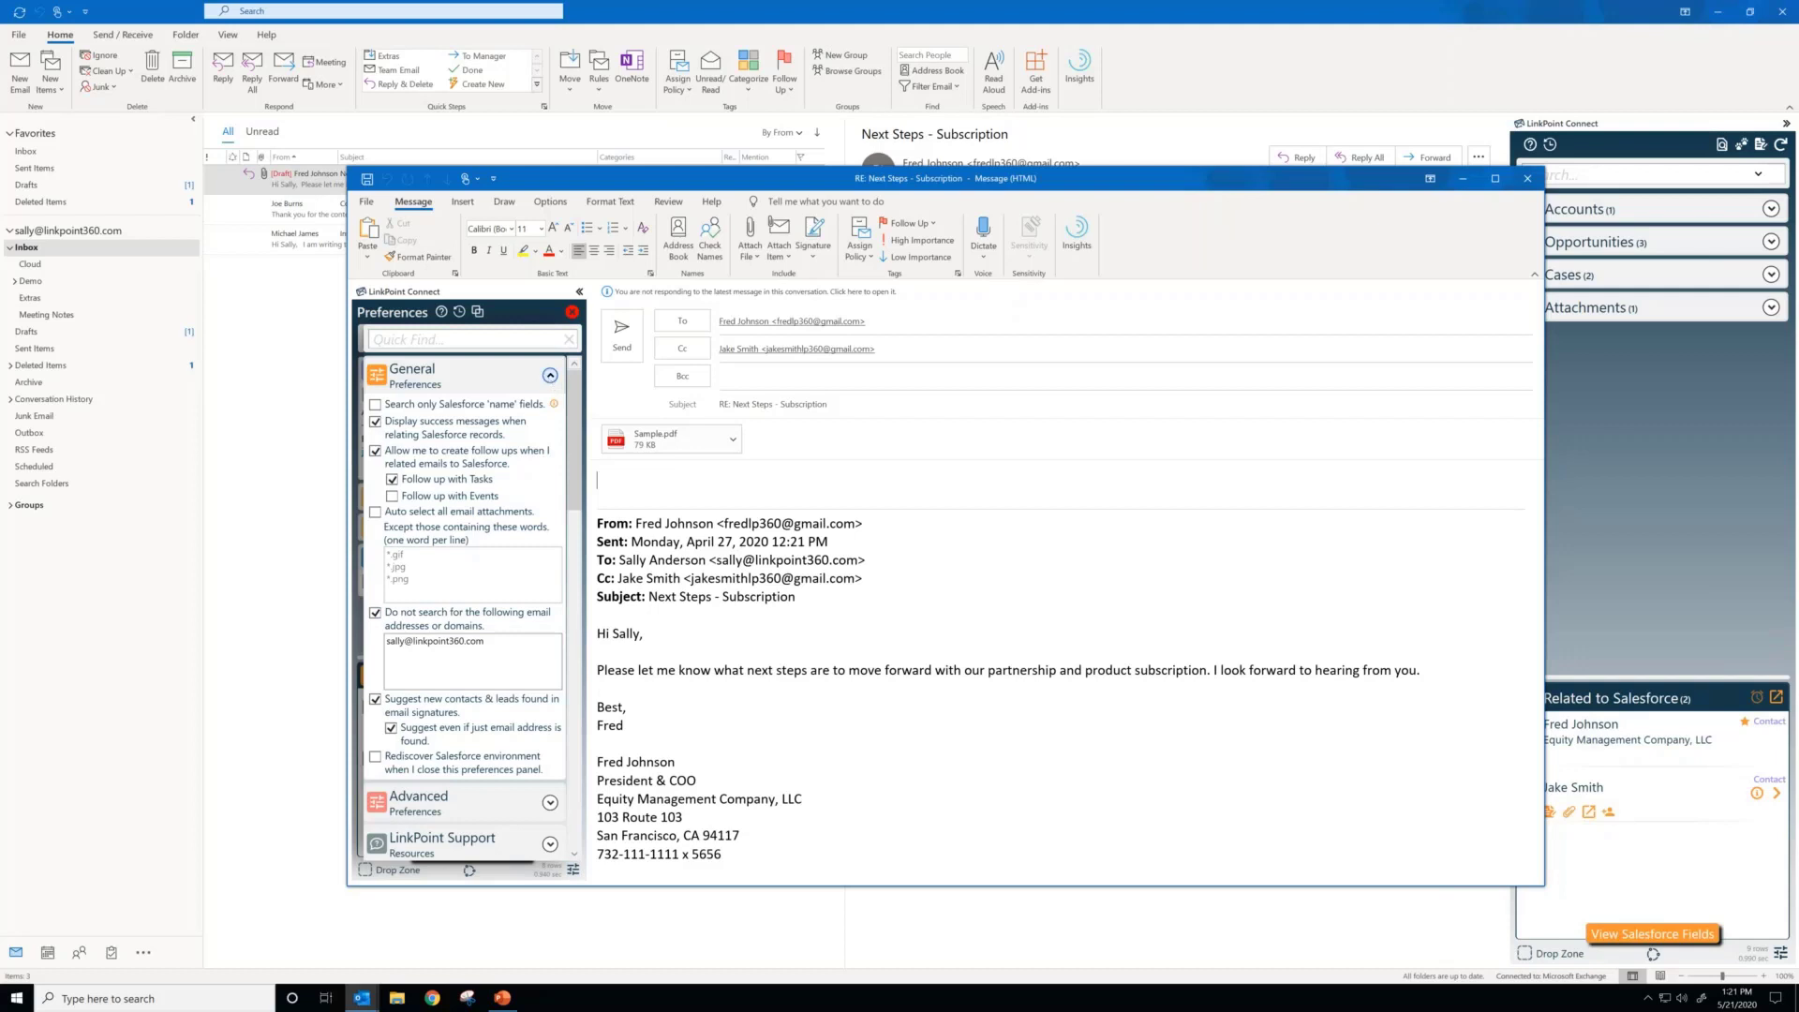
pyautogui.click(550, 377)
pyautogui.click(550, 418)
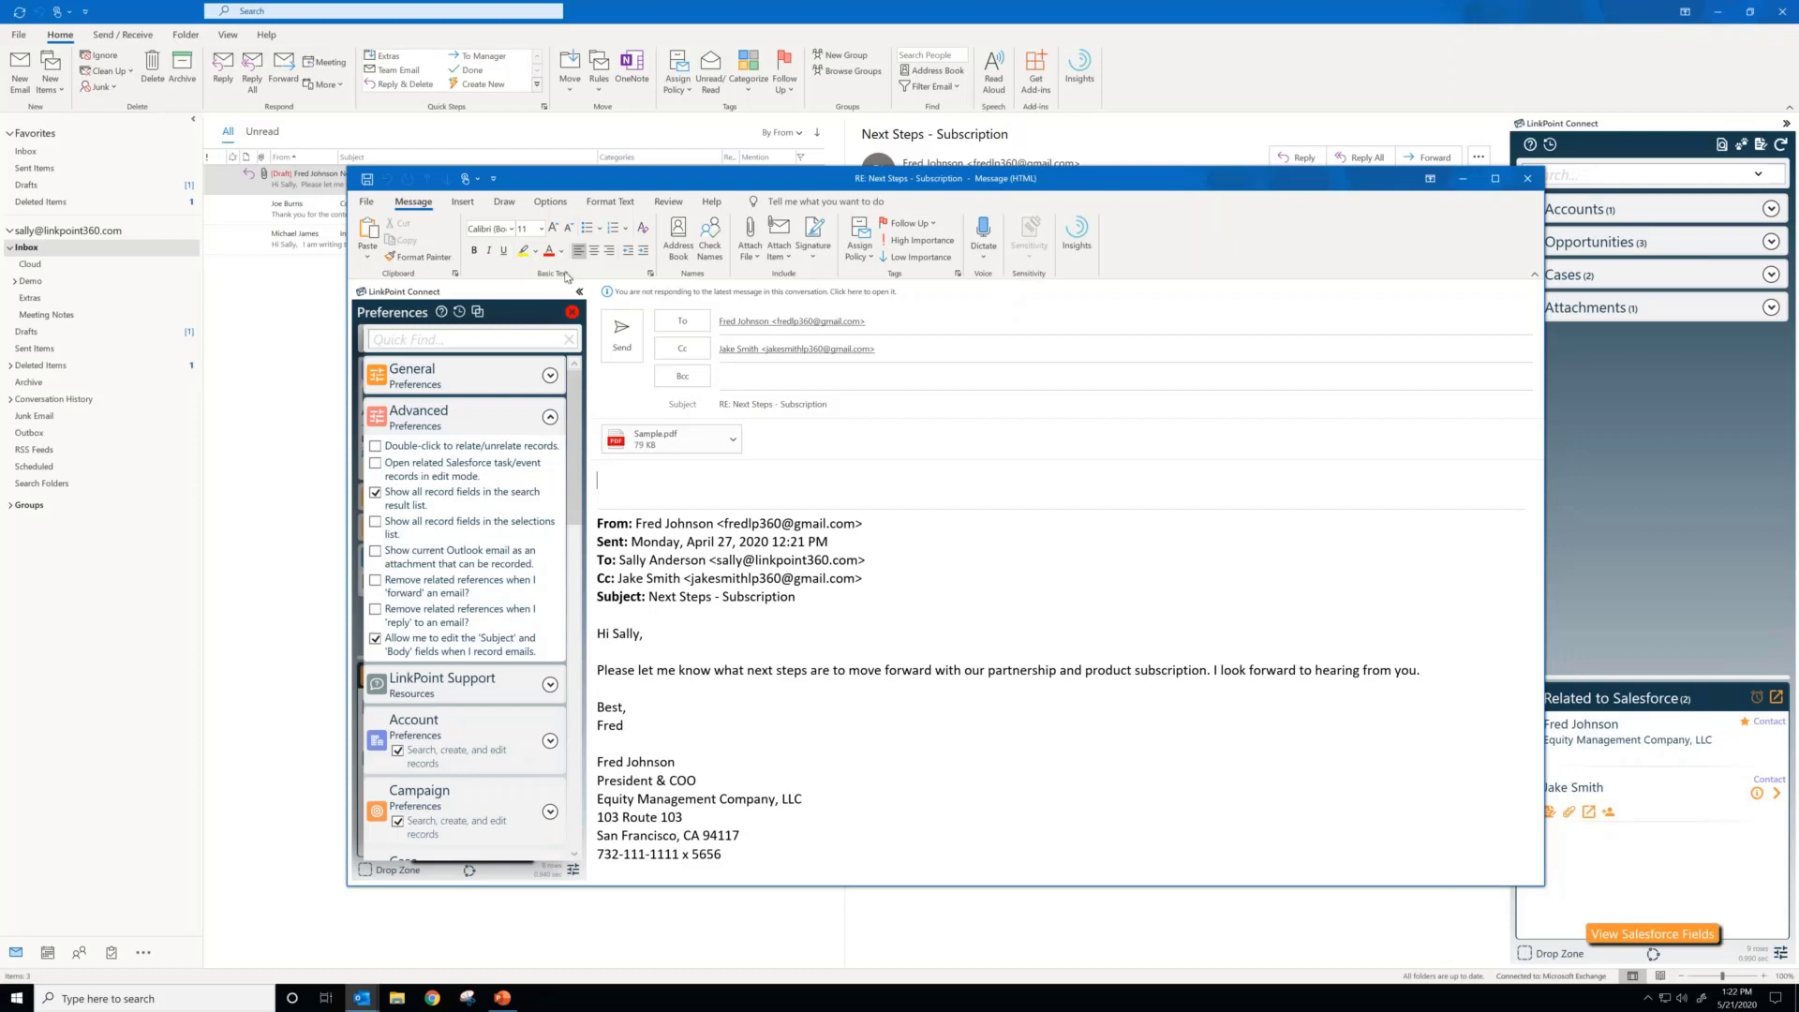
pyautogui.click(572, 312)
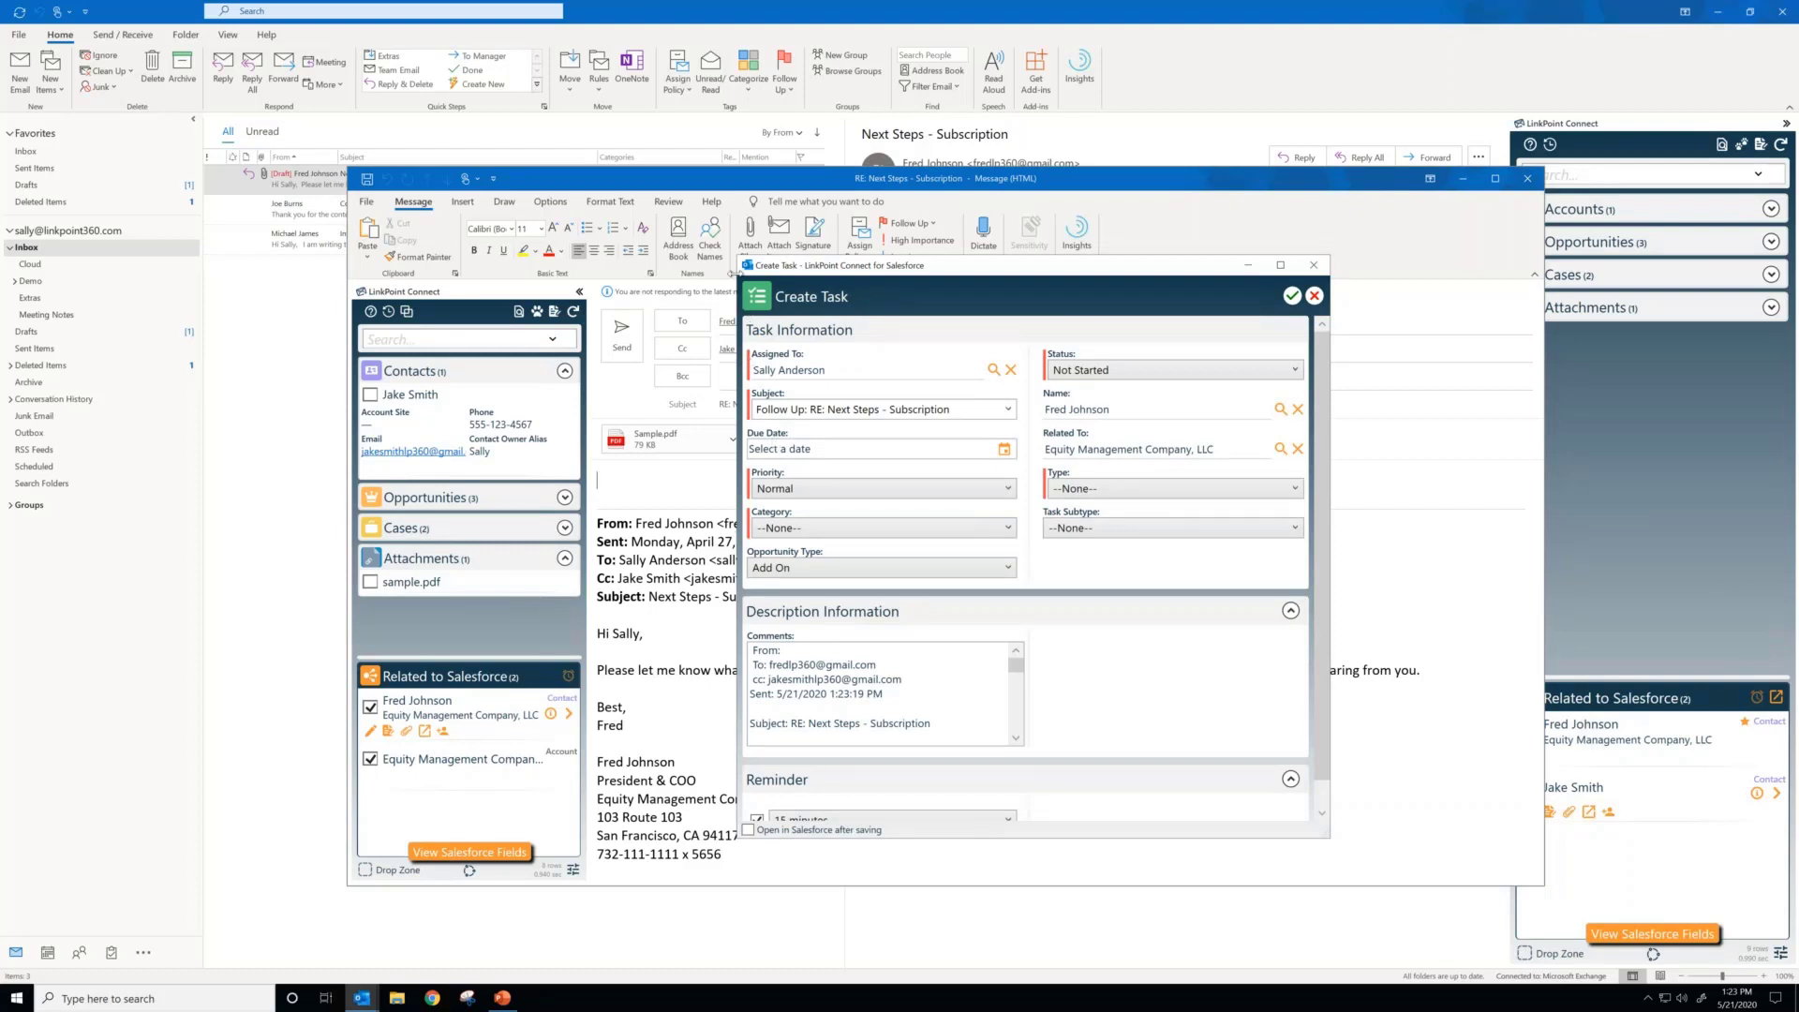
# Step: Set the follow-up task's due date to 6/4/2020, its category to Consultation and its type to Call
pyautogui.moveTo(733, 272); pyautogui.dragTo(683, 204)
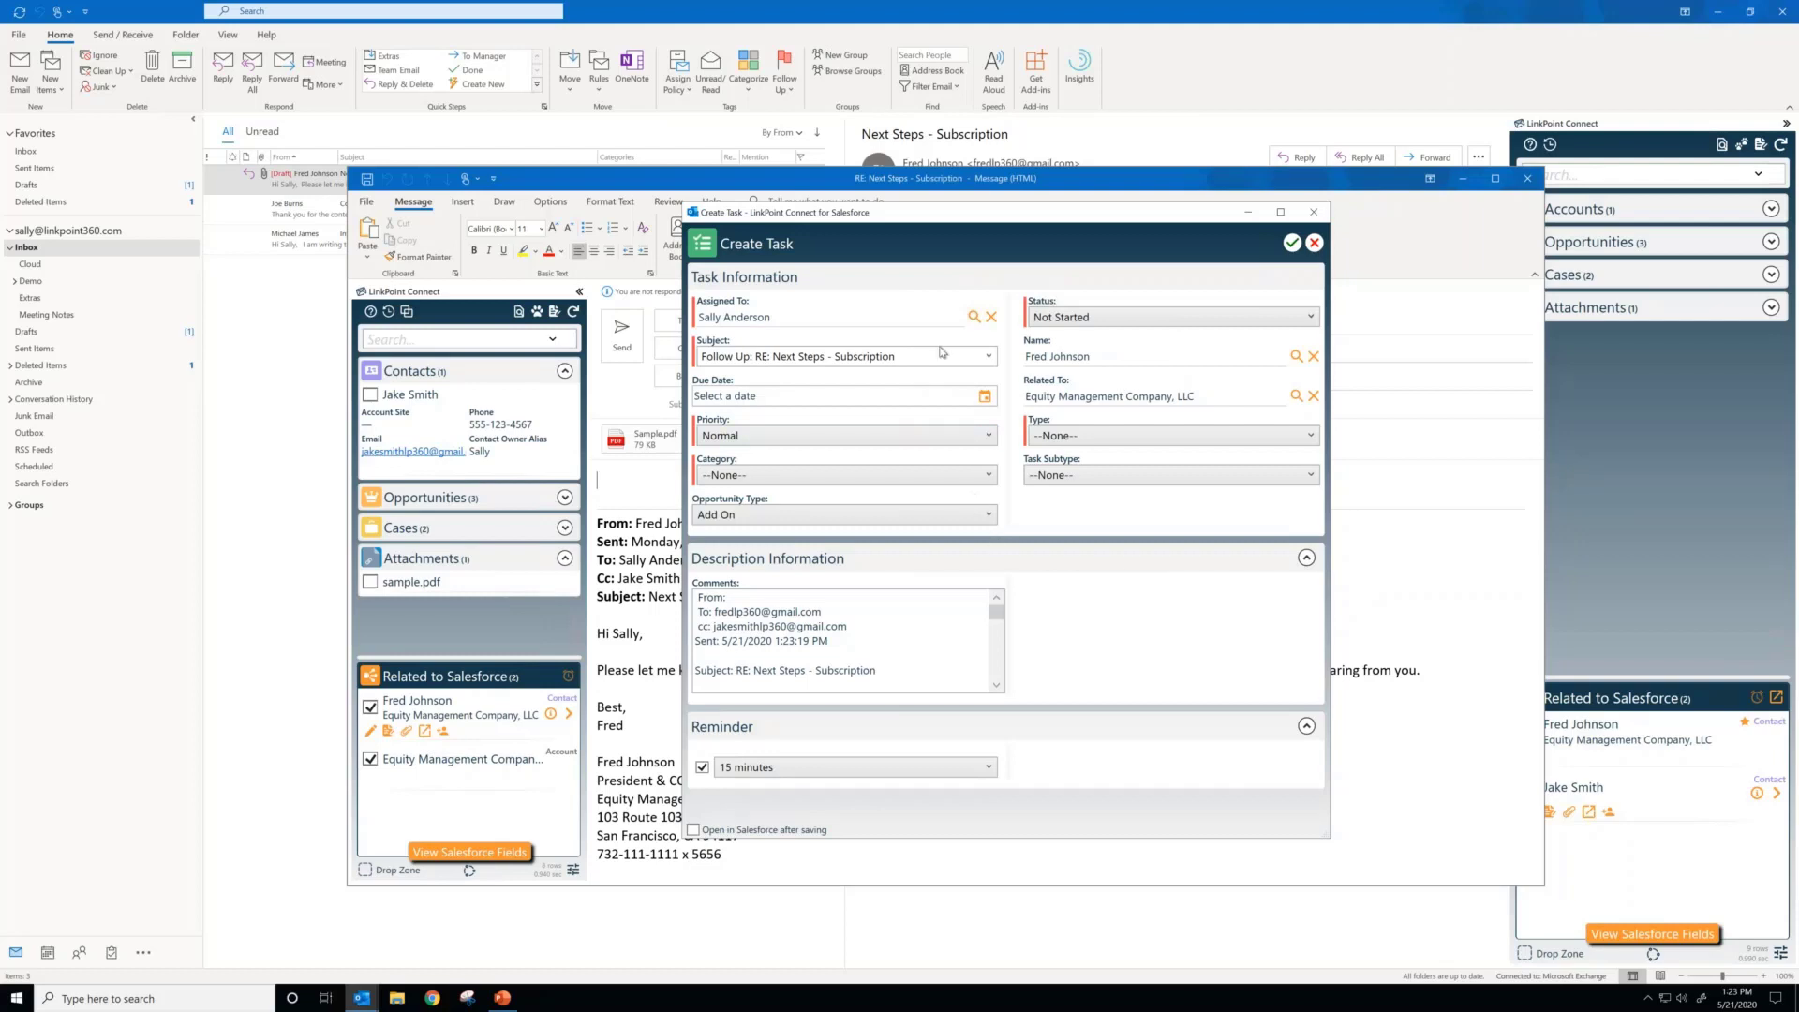
pyautogui.click(984, 396)
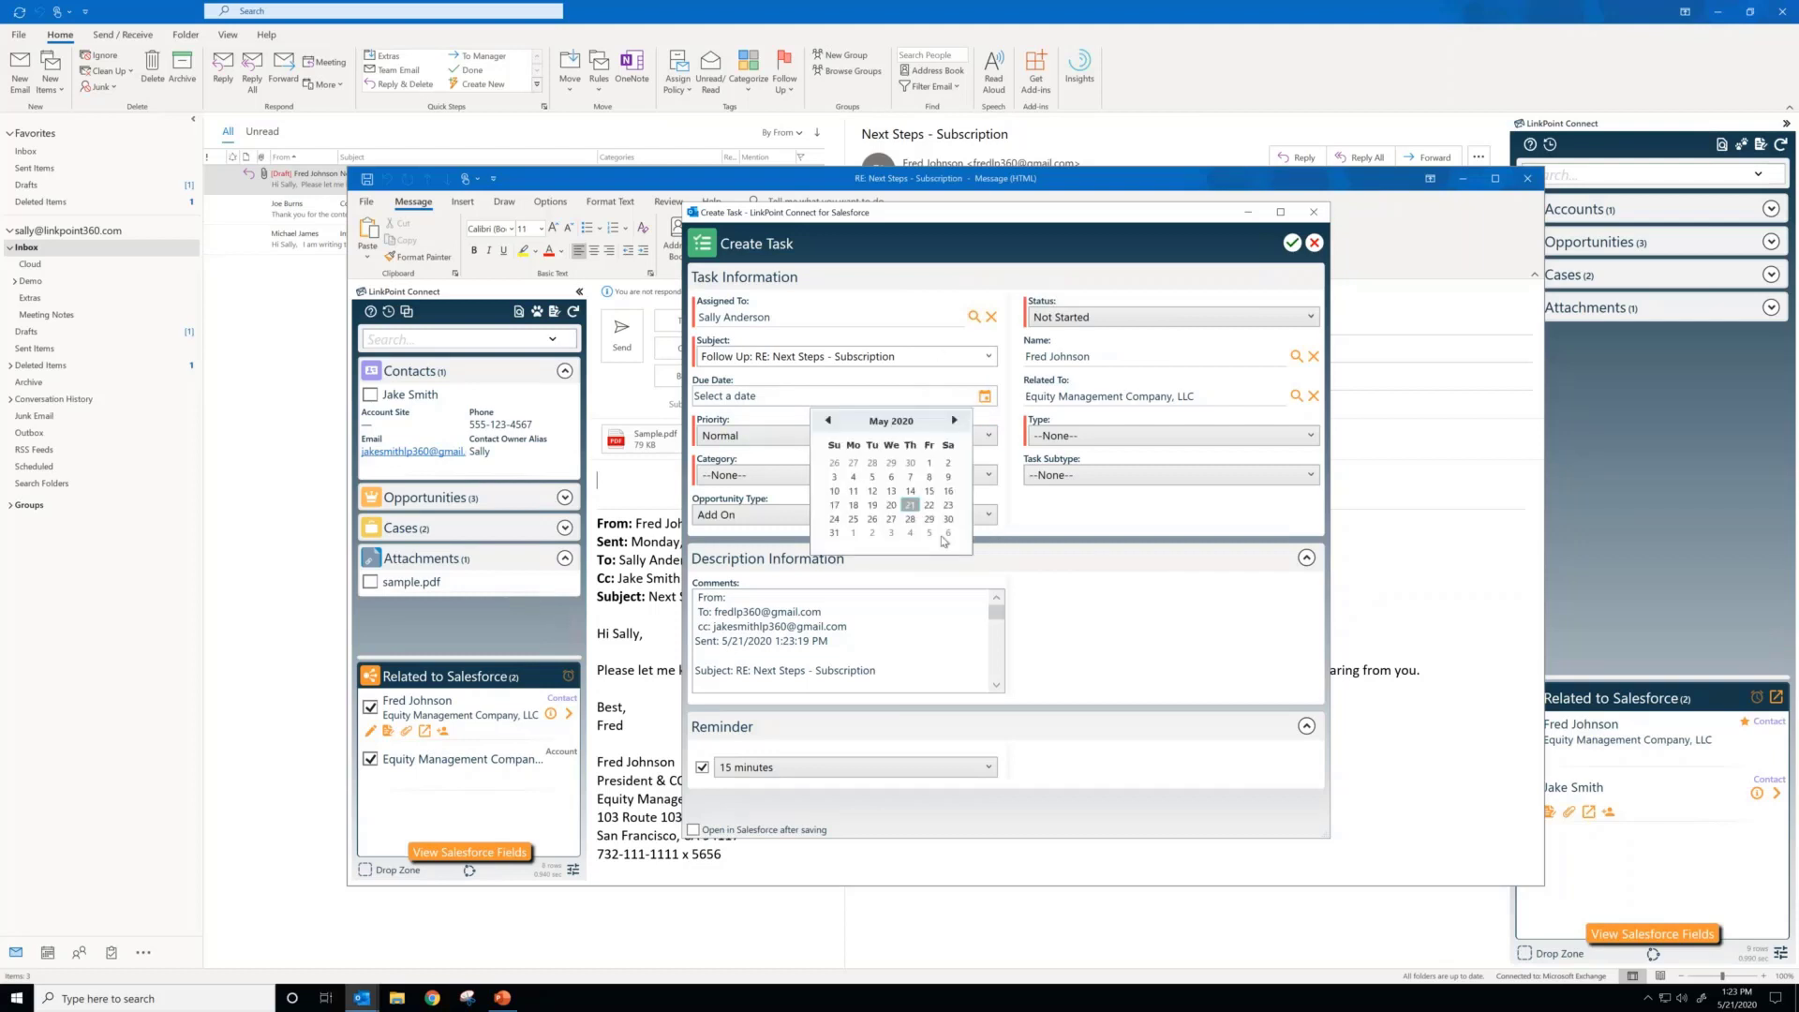
pyautogui.click(910, 532)
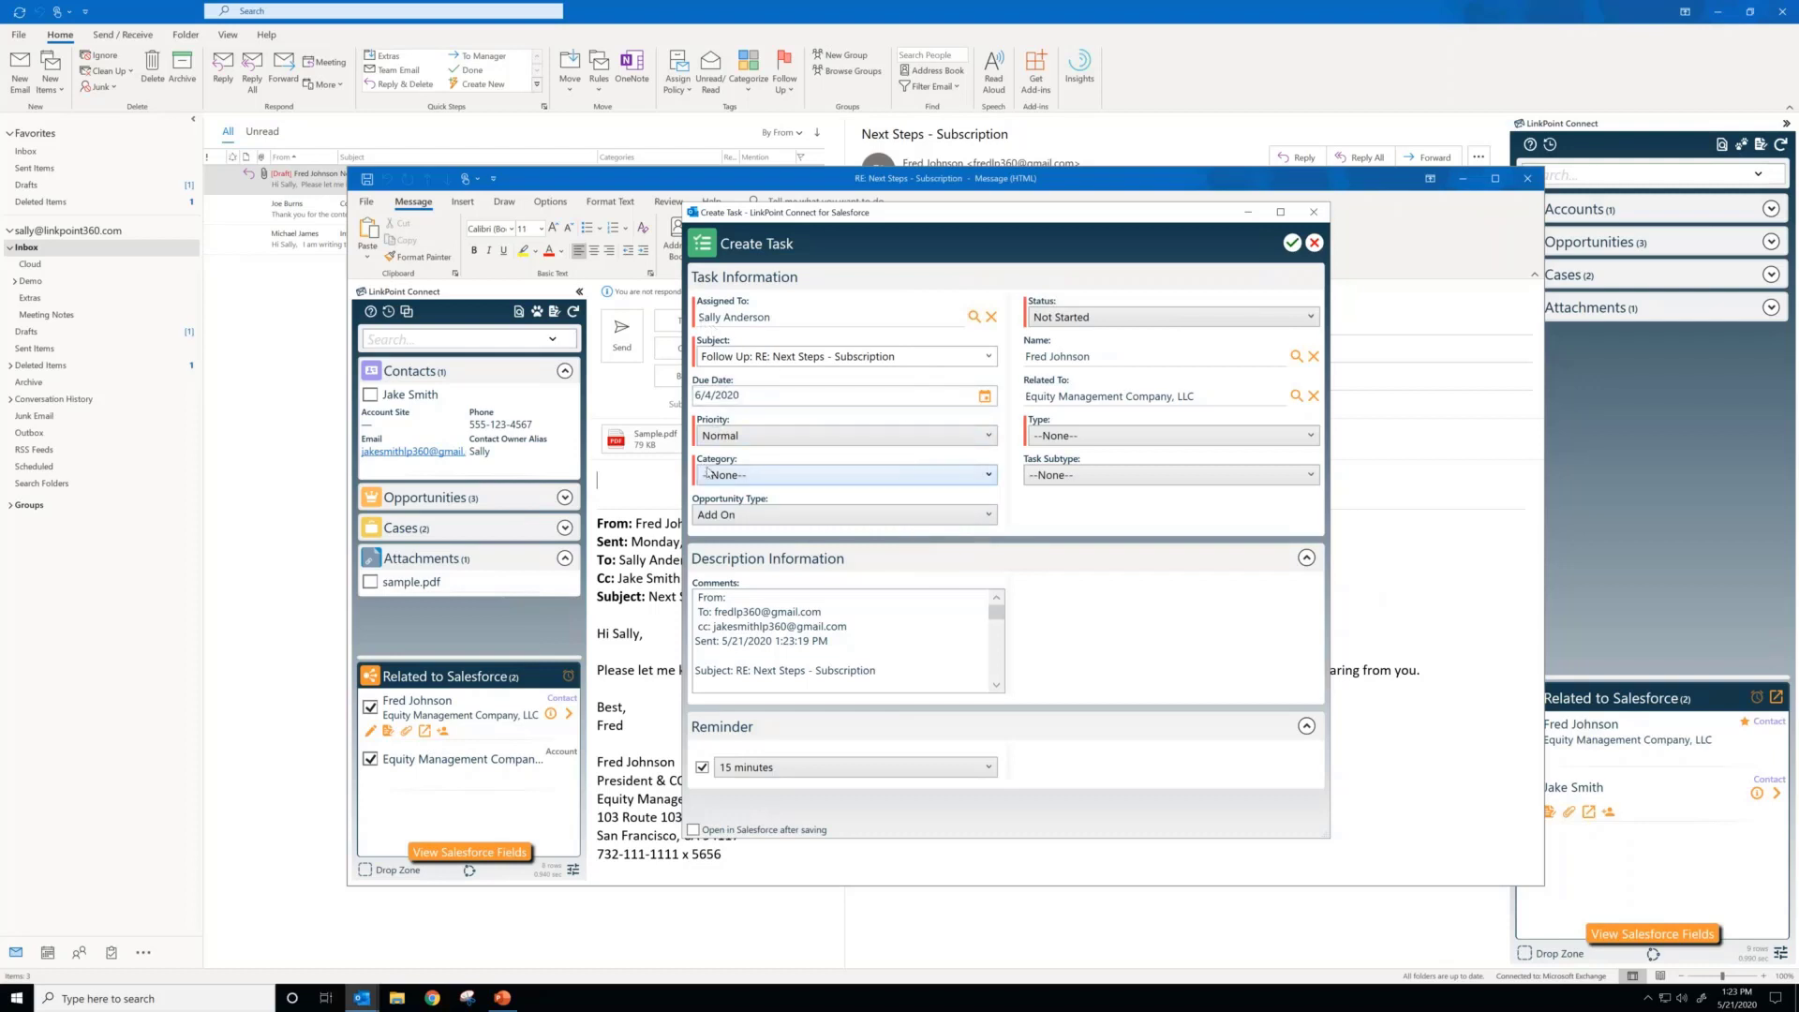
pyautogui.click(804, 474)
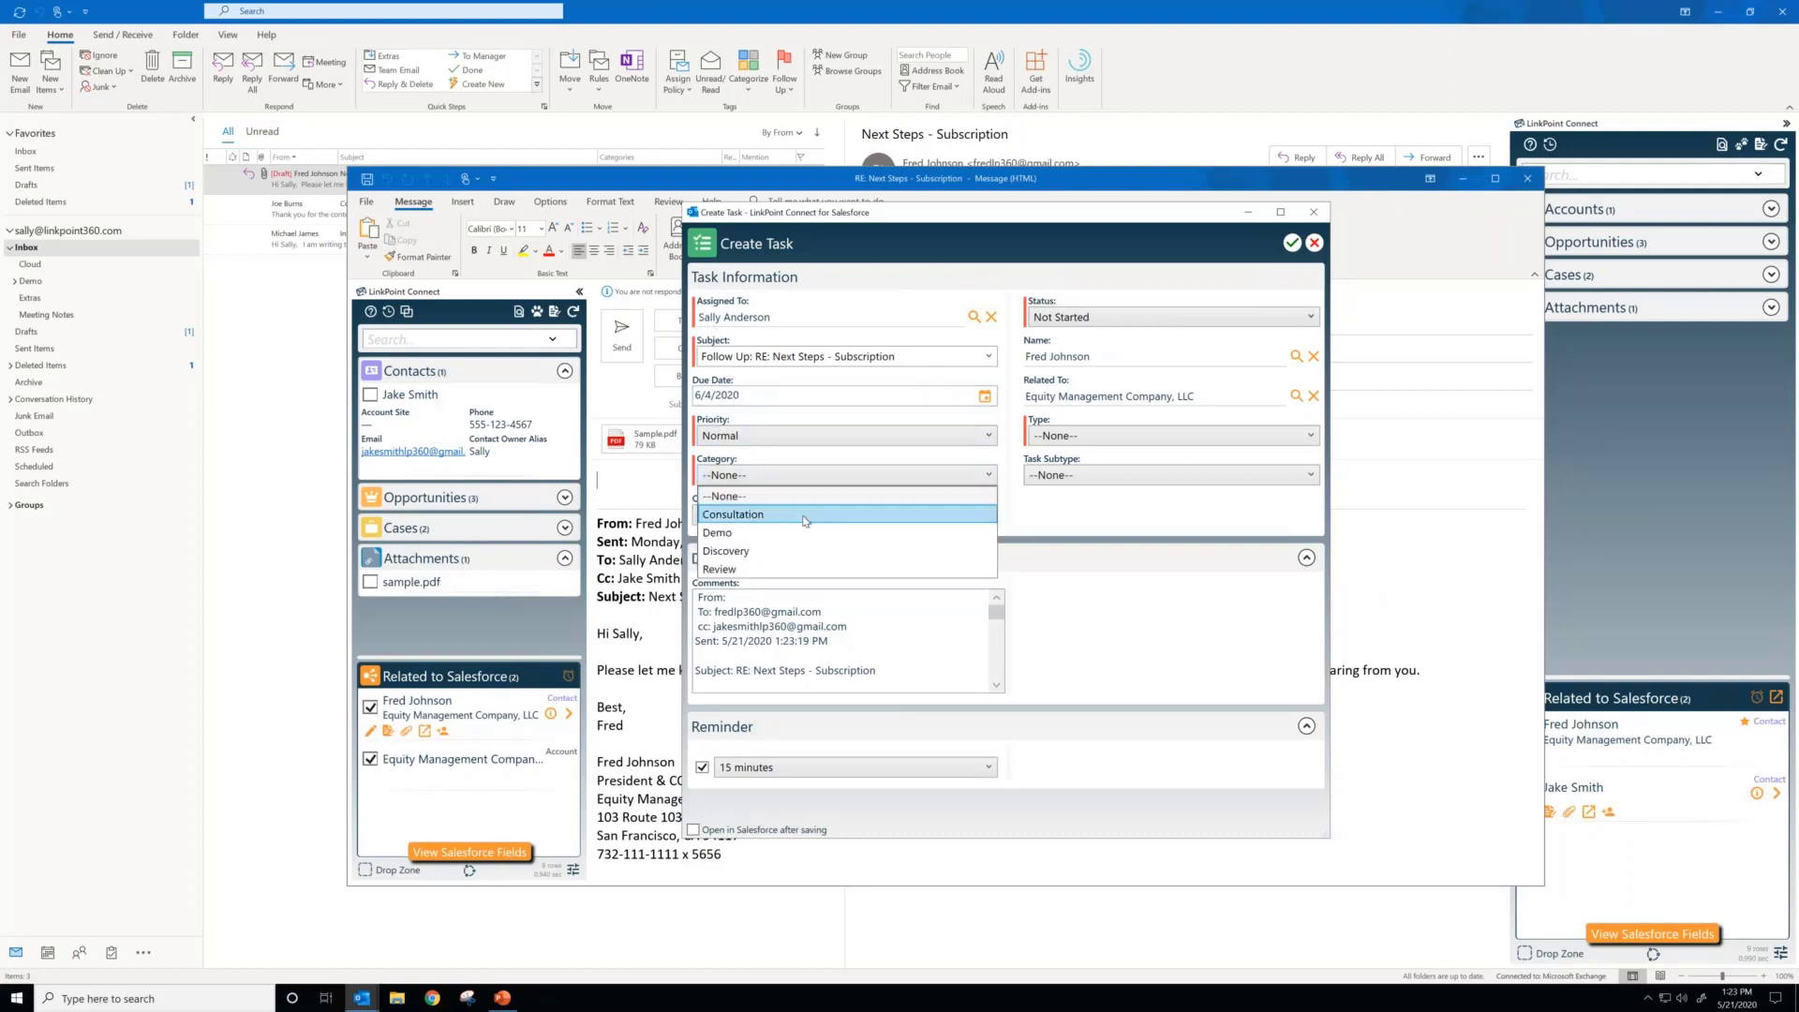
pyautogui.click(804, 514)
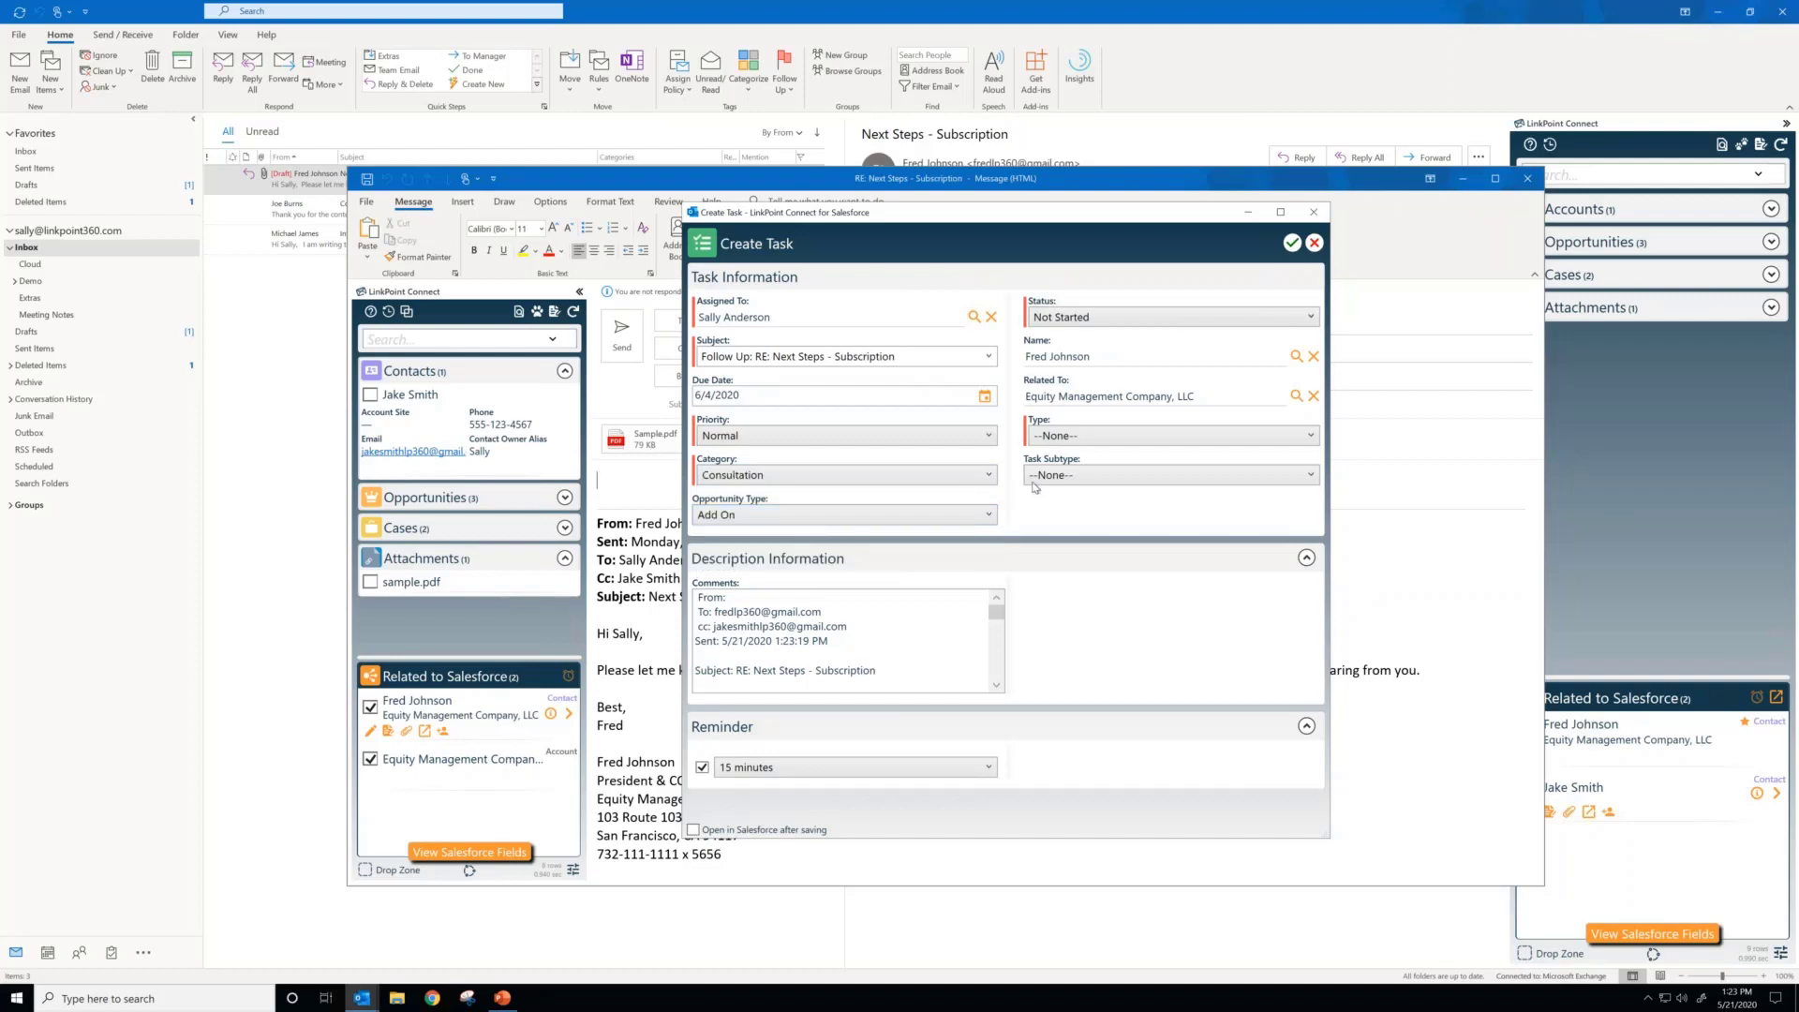
pyautogui.click(1055, 445)
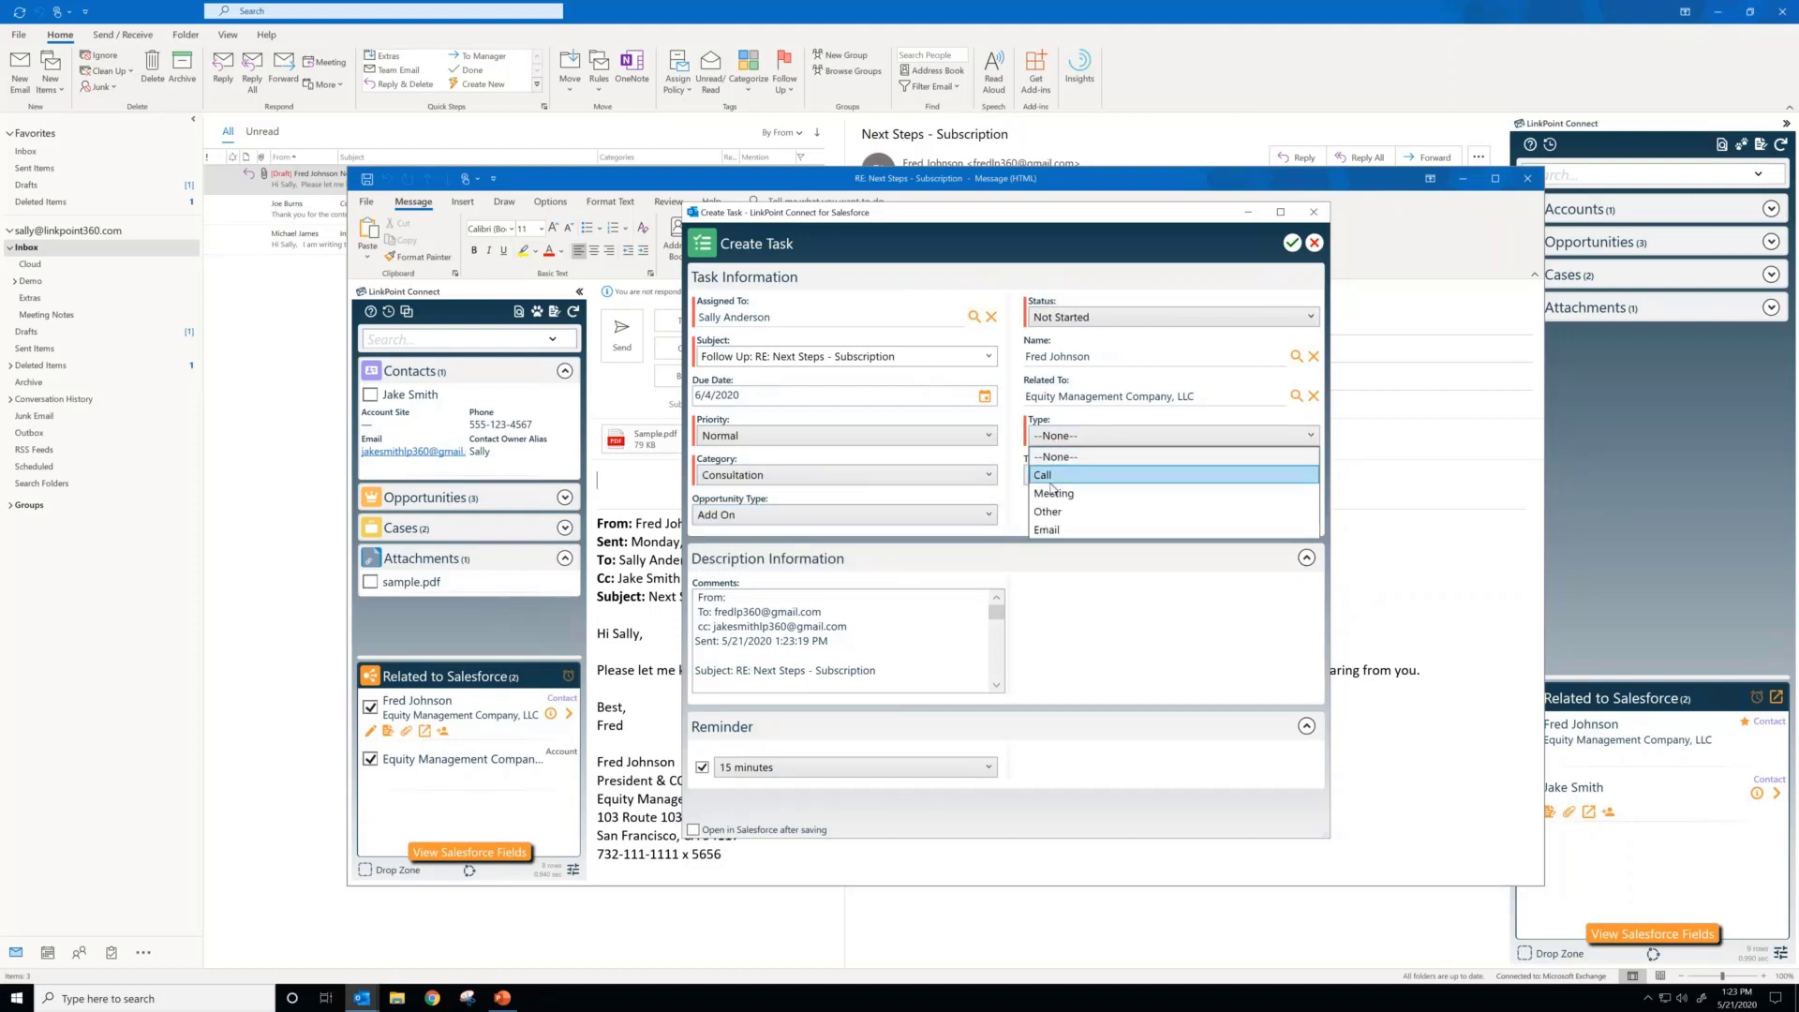
pyautogui.click(1054, 482)
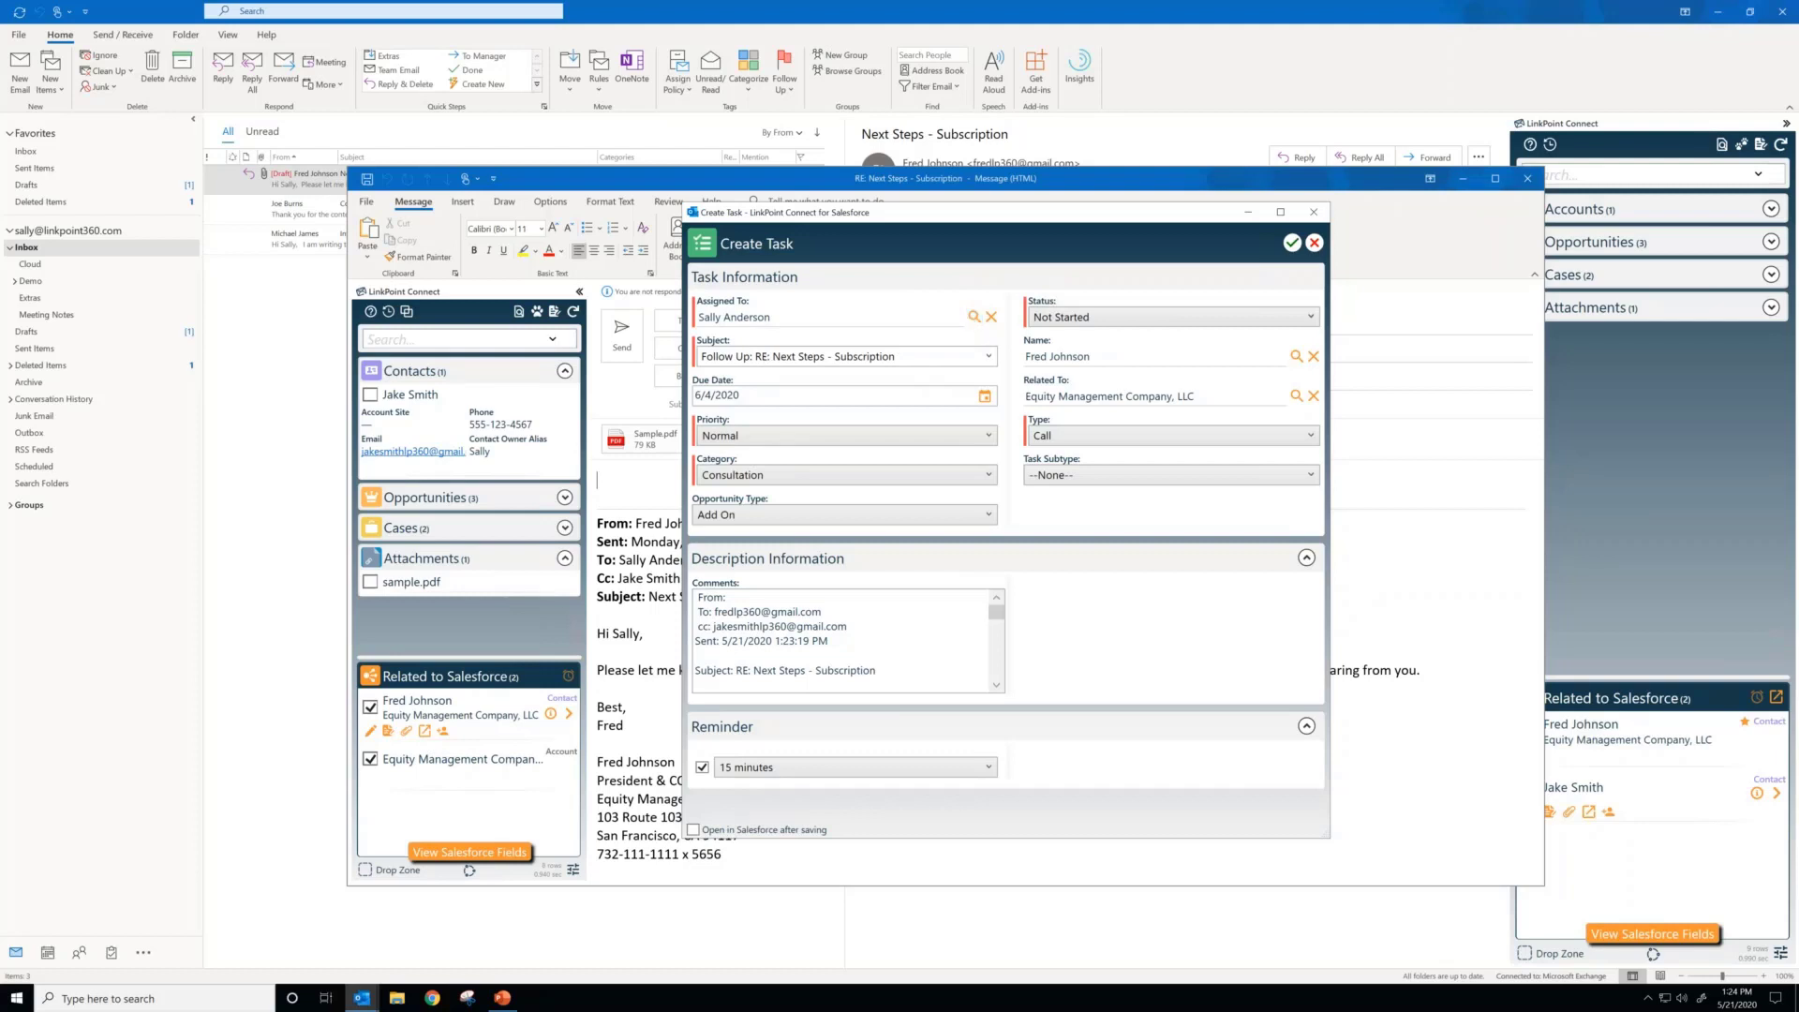
pyautogui.click(706, 358)
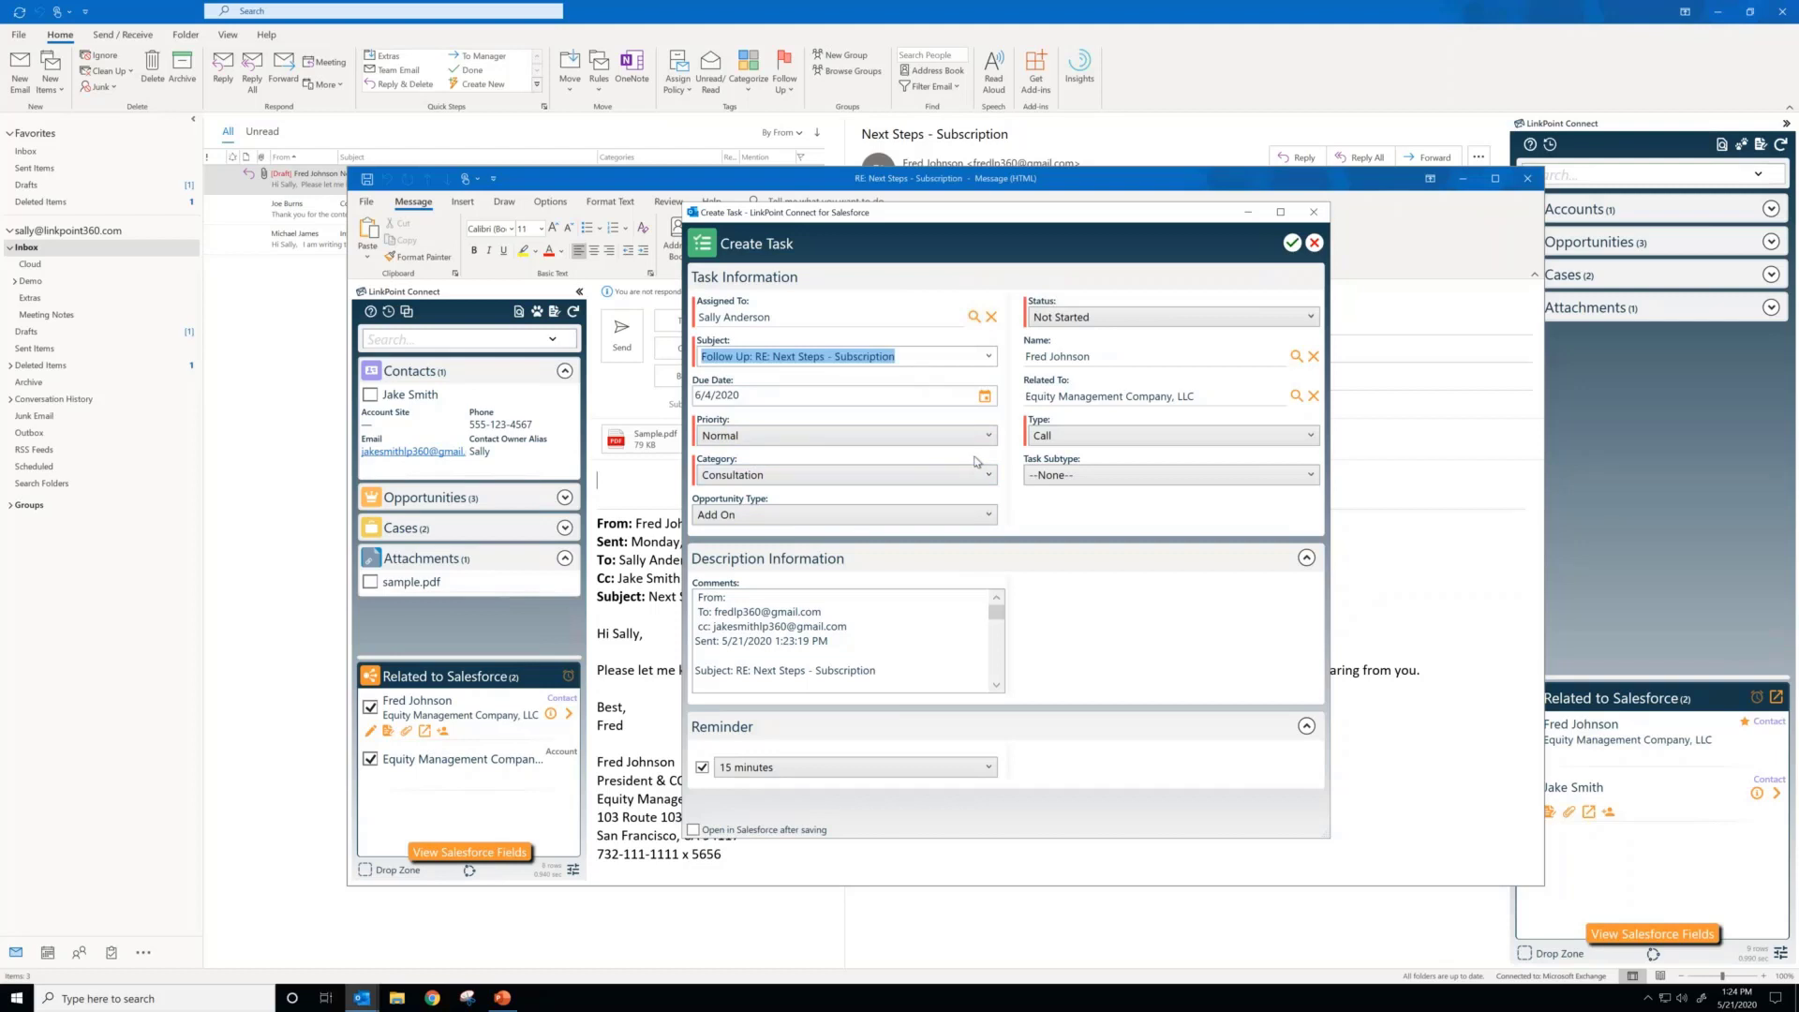
pyautogui.click(1056, 508)
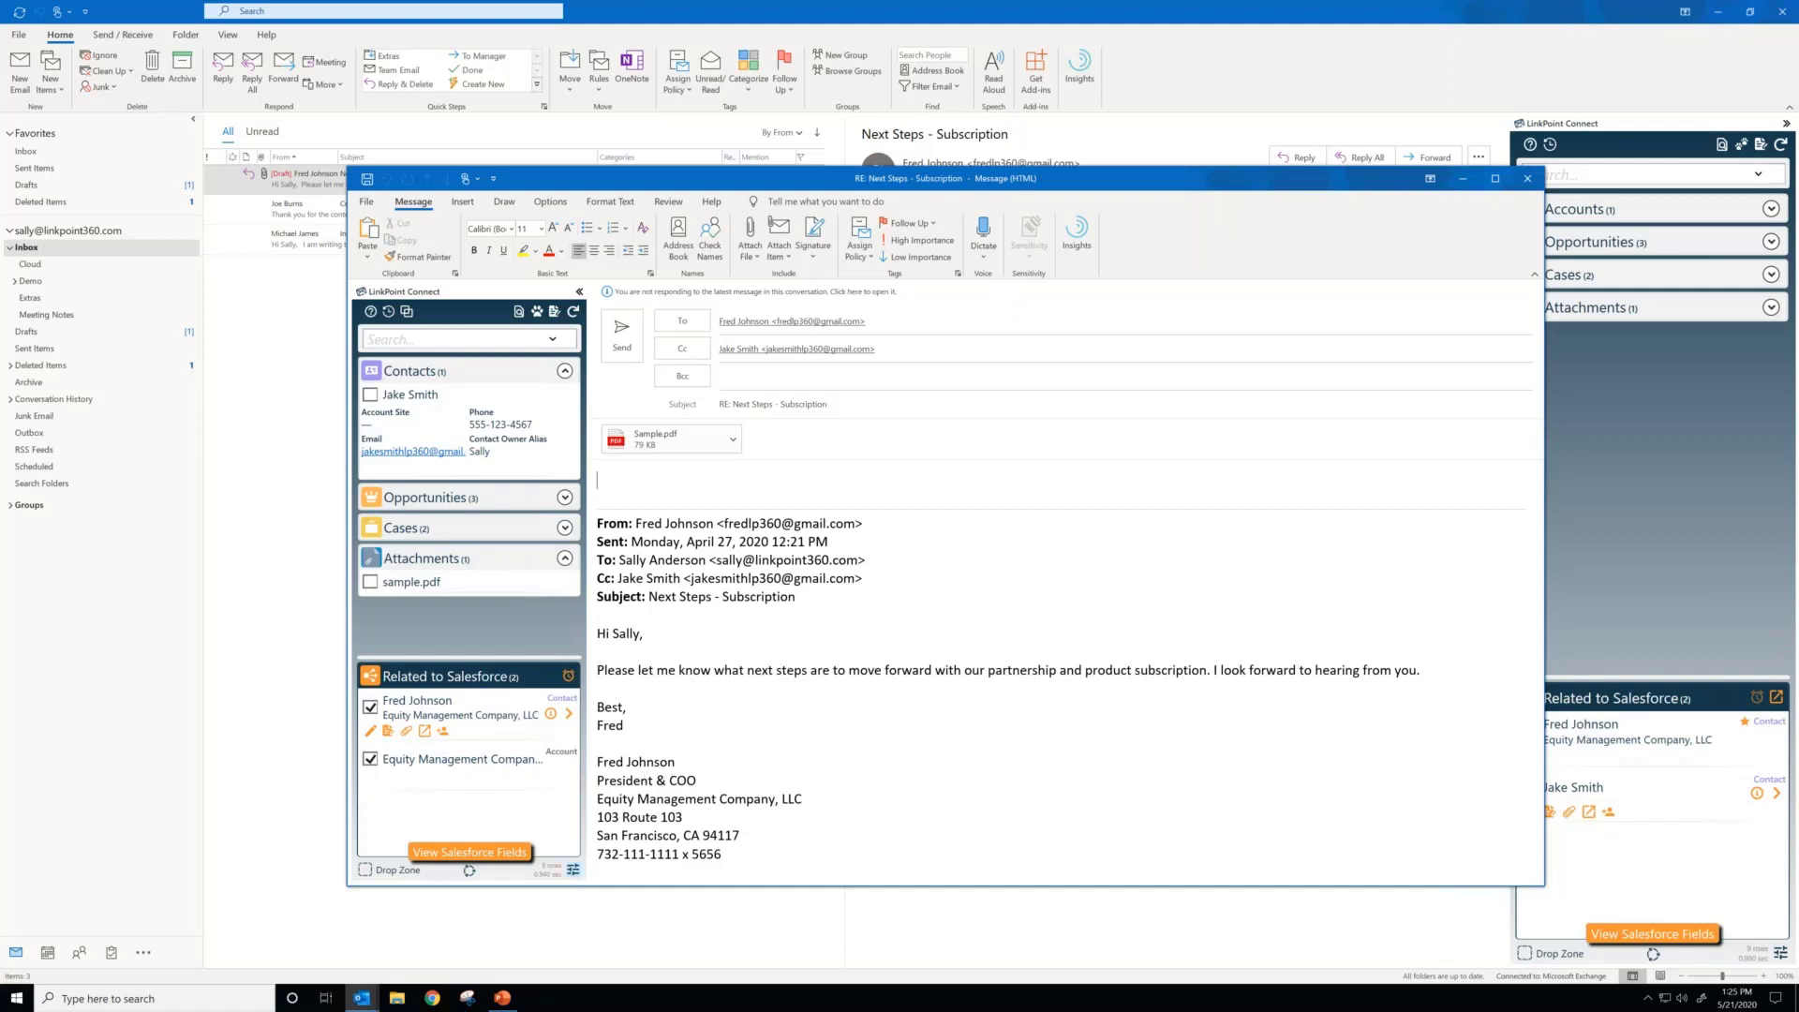
# Step: Try the Follow up with Events preference, switch back to Follow up with Tasks, and close the preferences
pyautogui.click(573, 870)
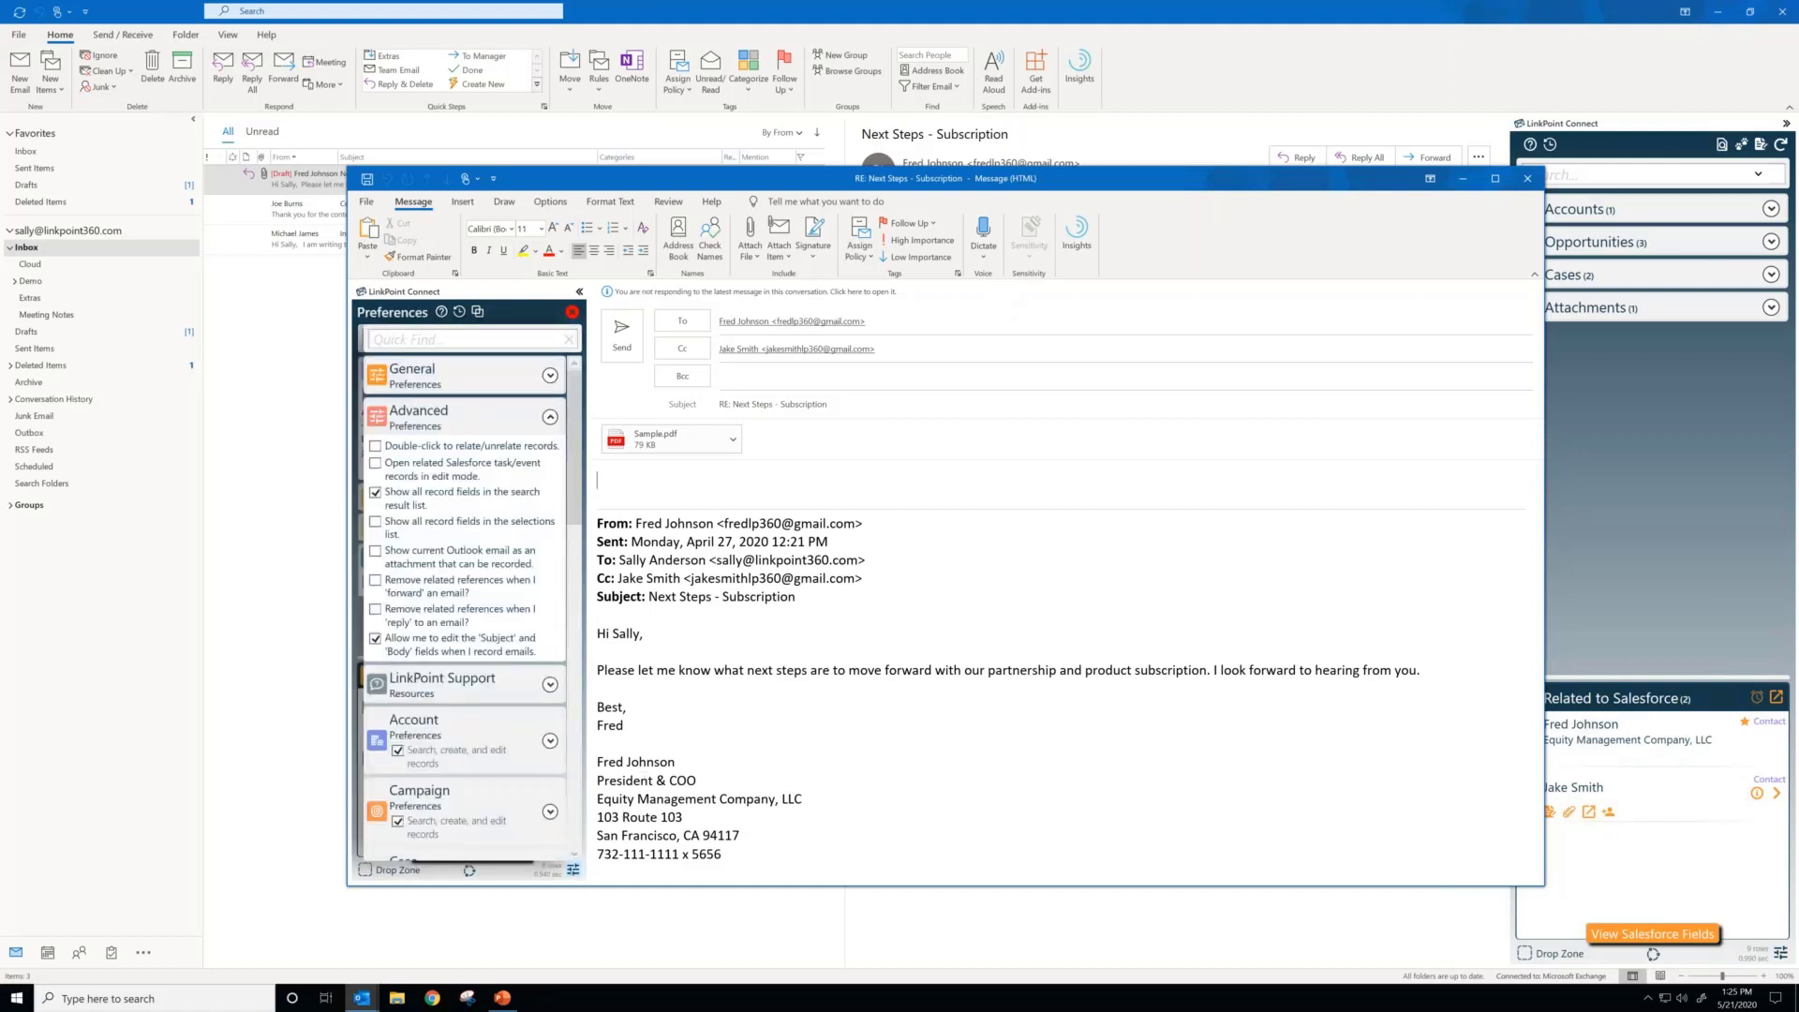
pyautogui.click(551, 418)
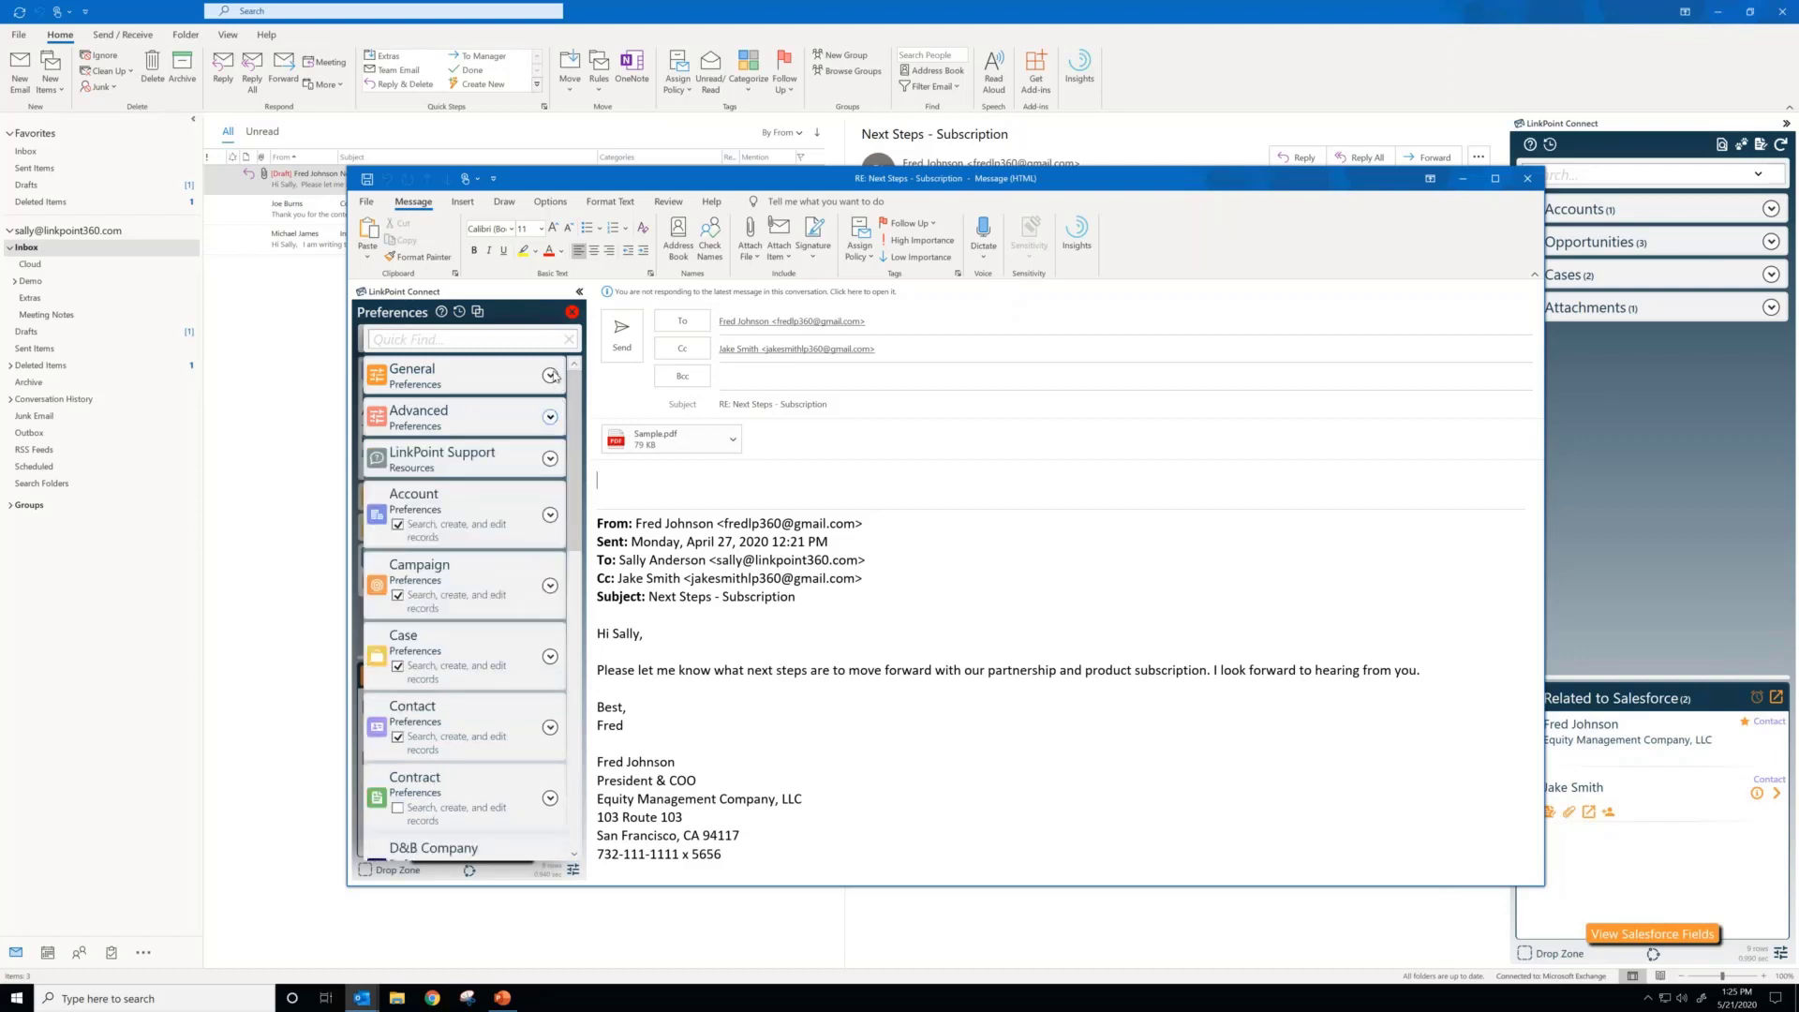
pyautogui.click(551, 376)
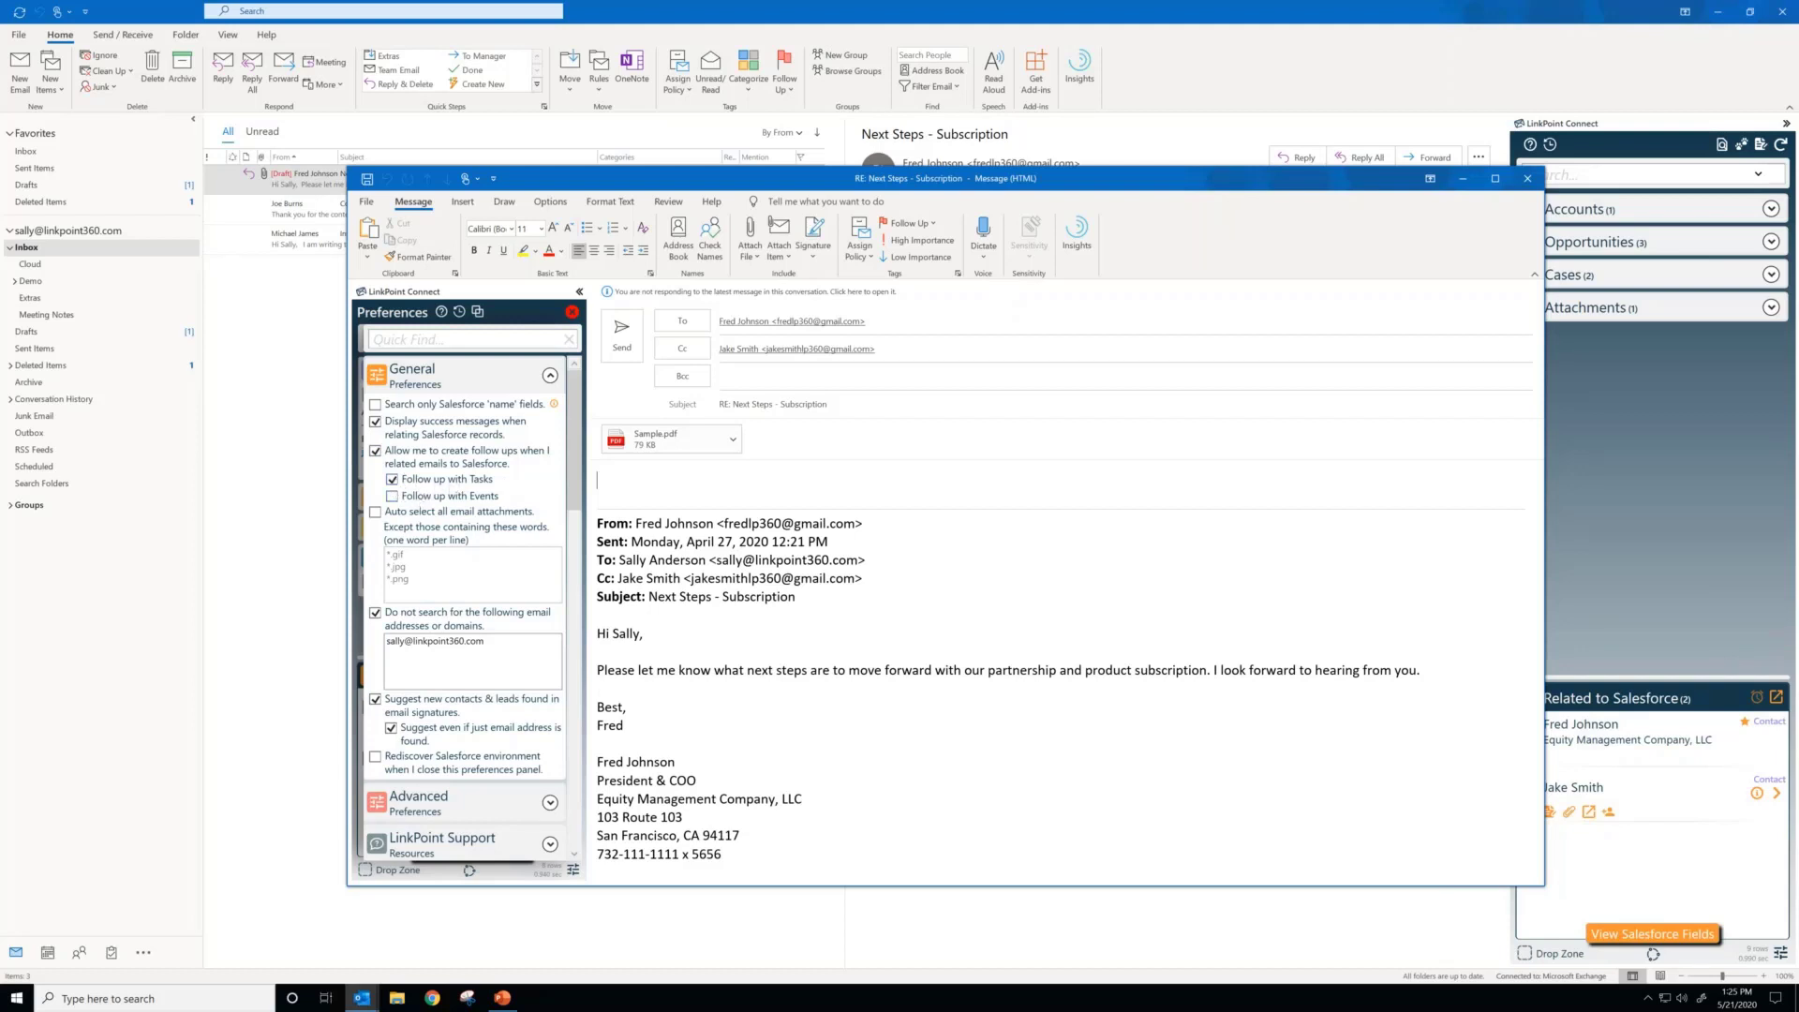
pyautogui.click(392, 497)
pyautogui.click(392, 479)
pyautogui.click(571, 311)
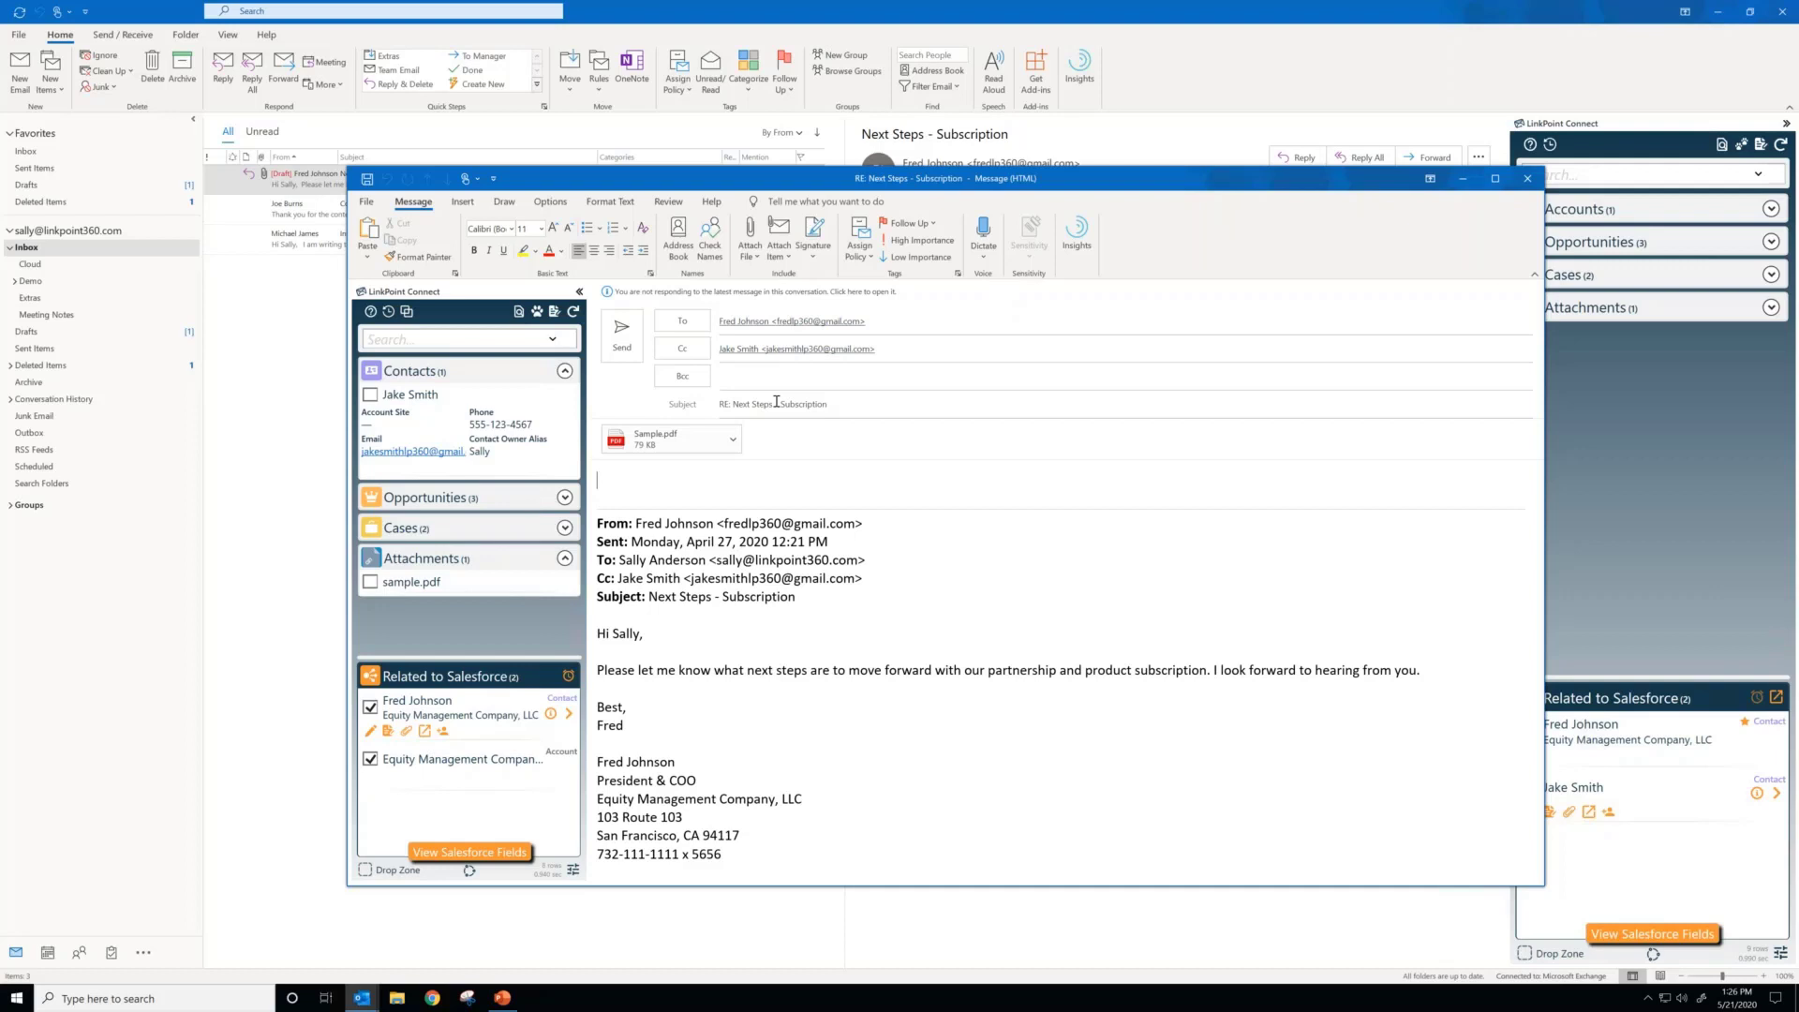
# Step: Start an email template for the reply, preview the recently used support templates, and choose Post Demo Outreach
pyautogui.click(406, 311)
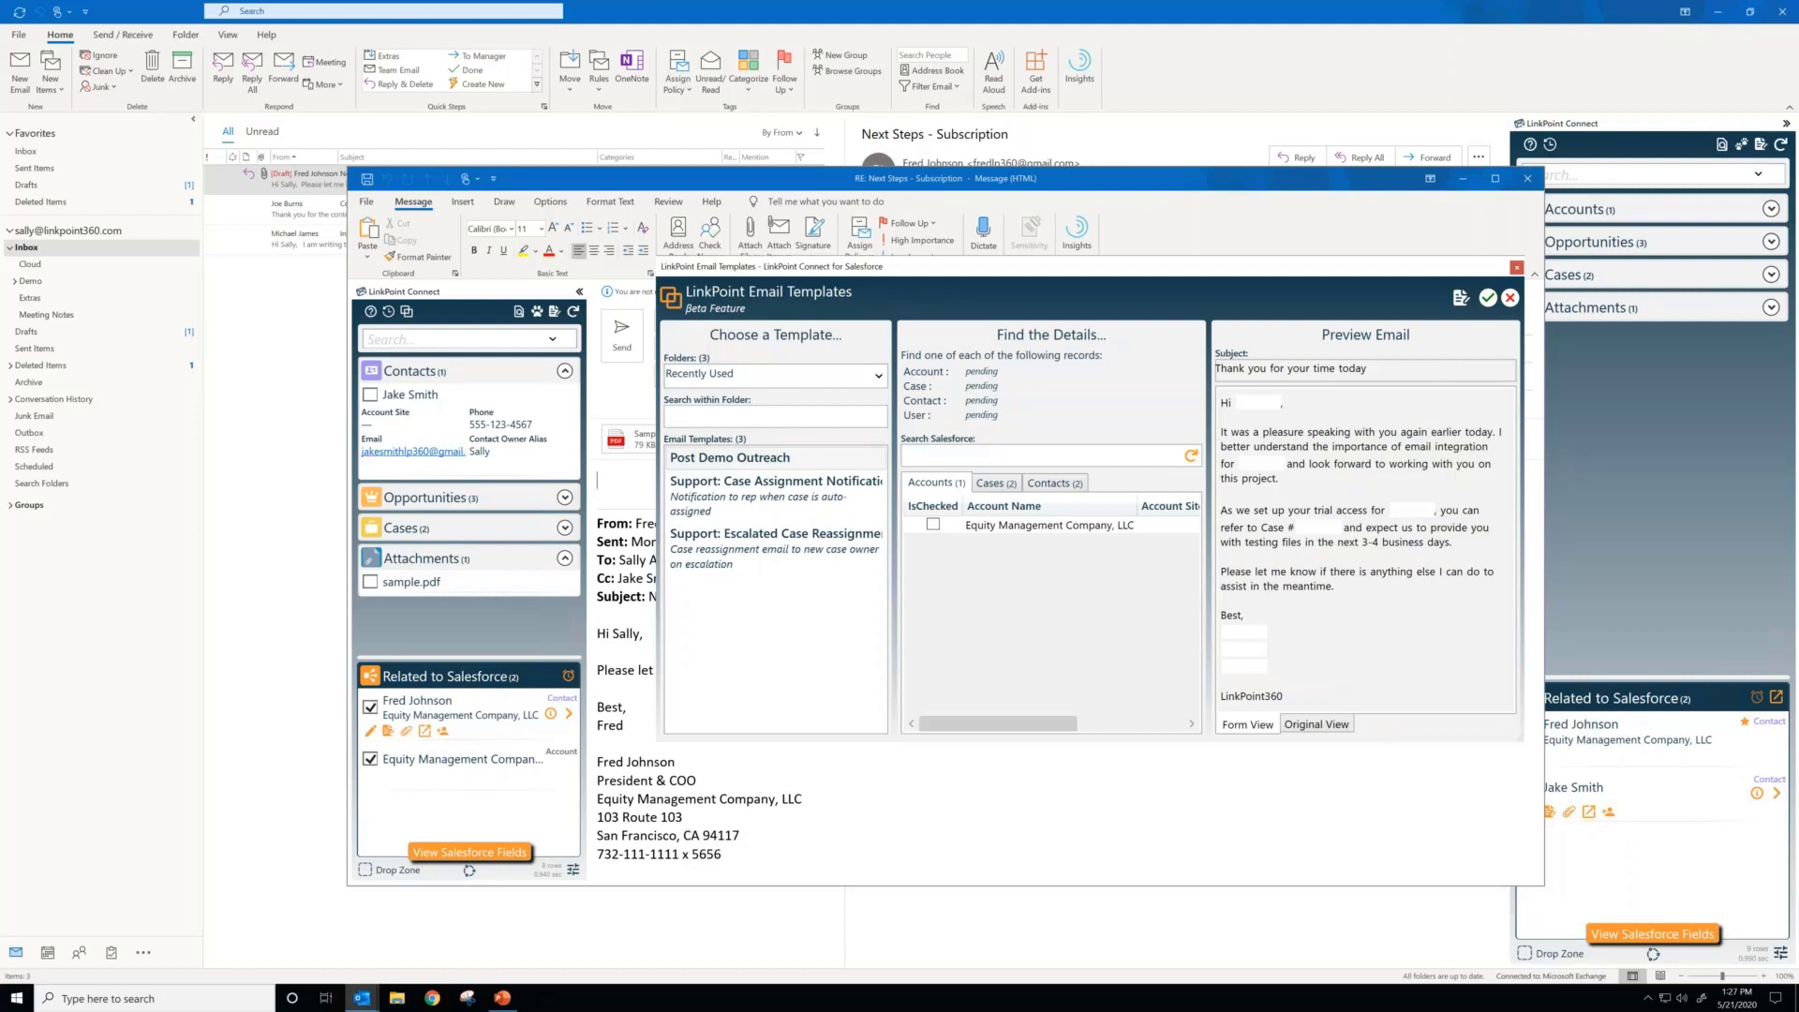
pyautogui.click(727, 457)
pyautogui.click(728, 495)
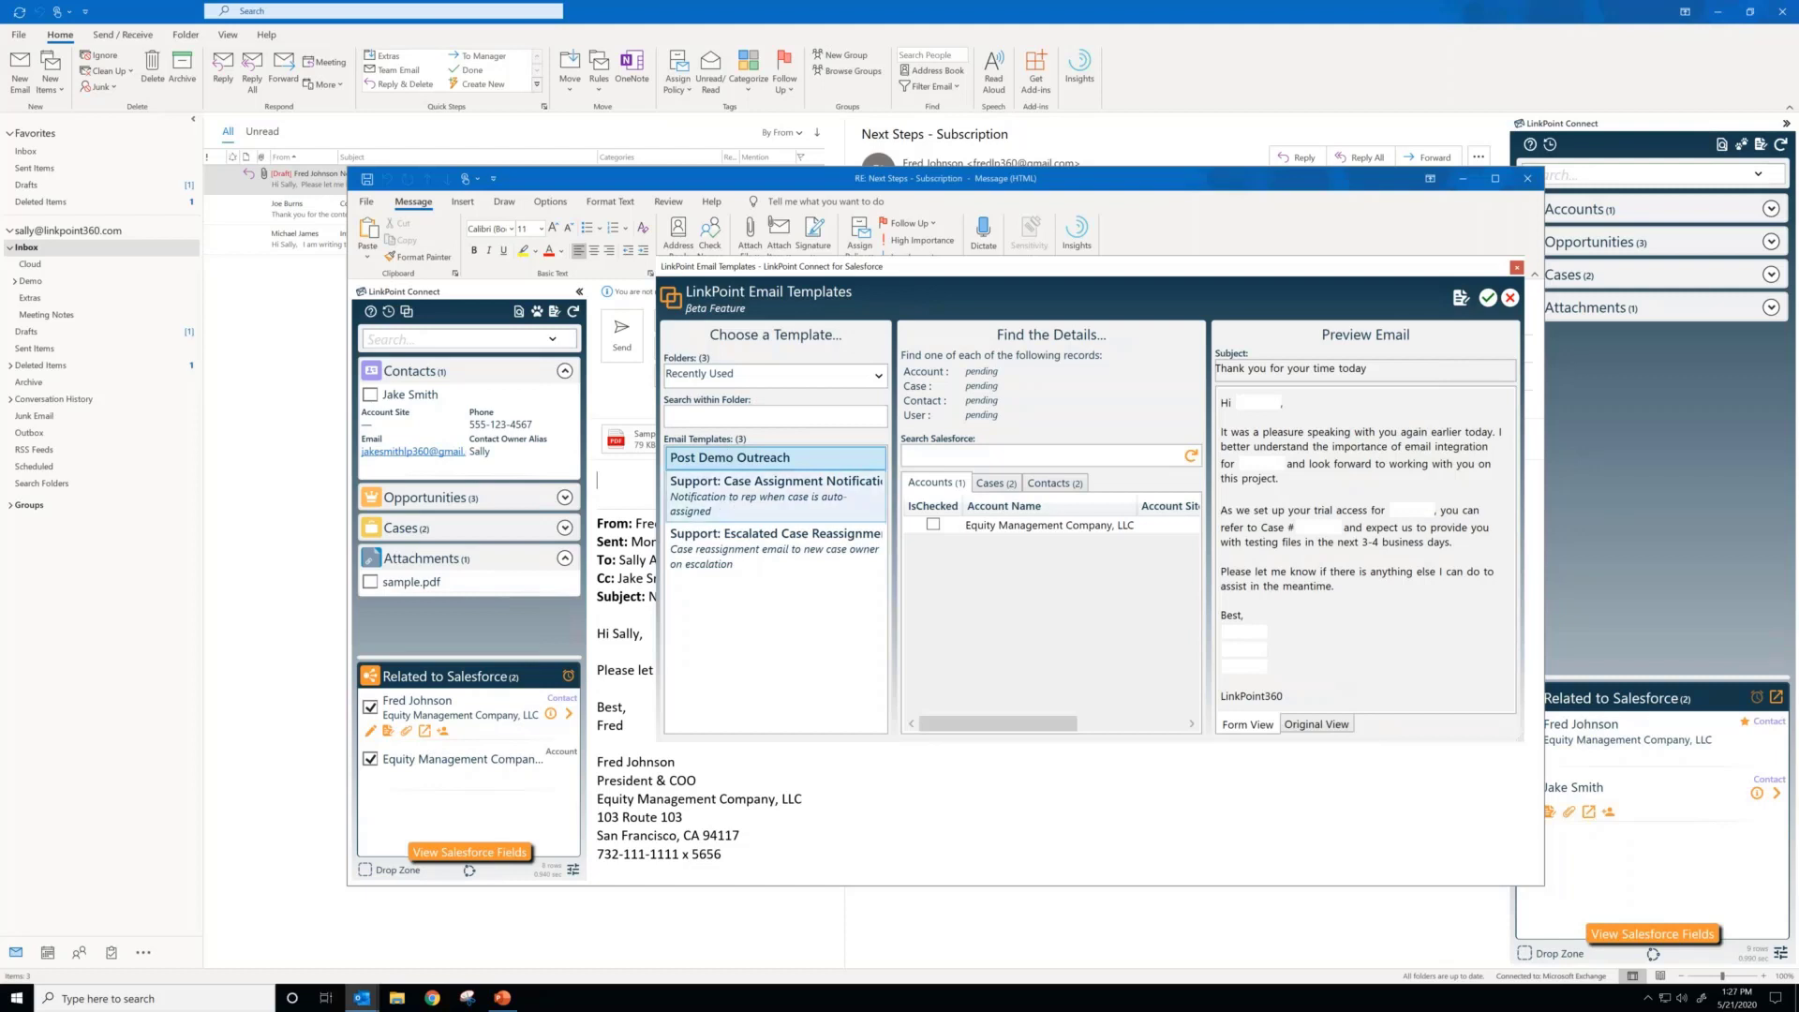
pyautogui.click(723, 533)
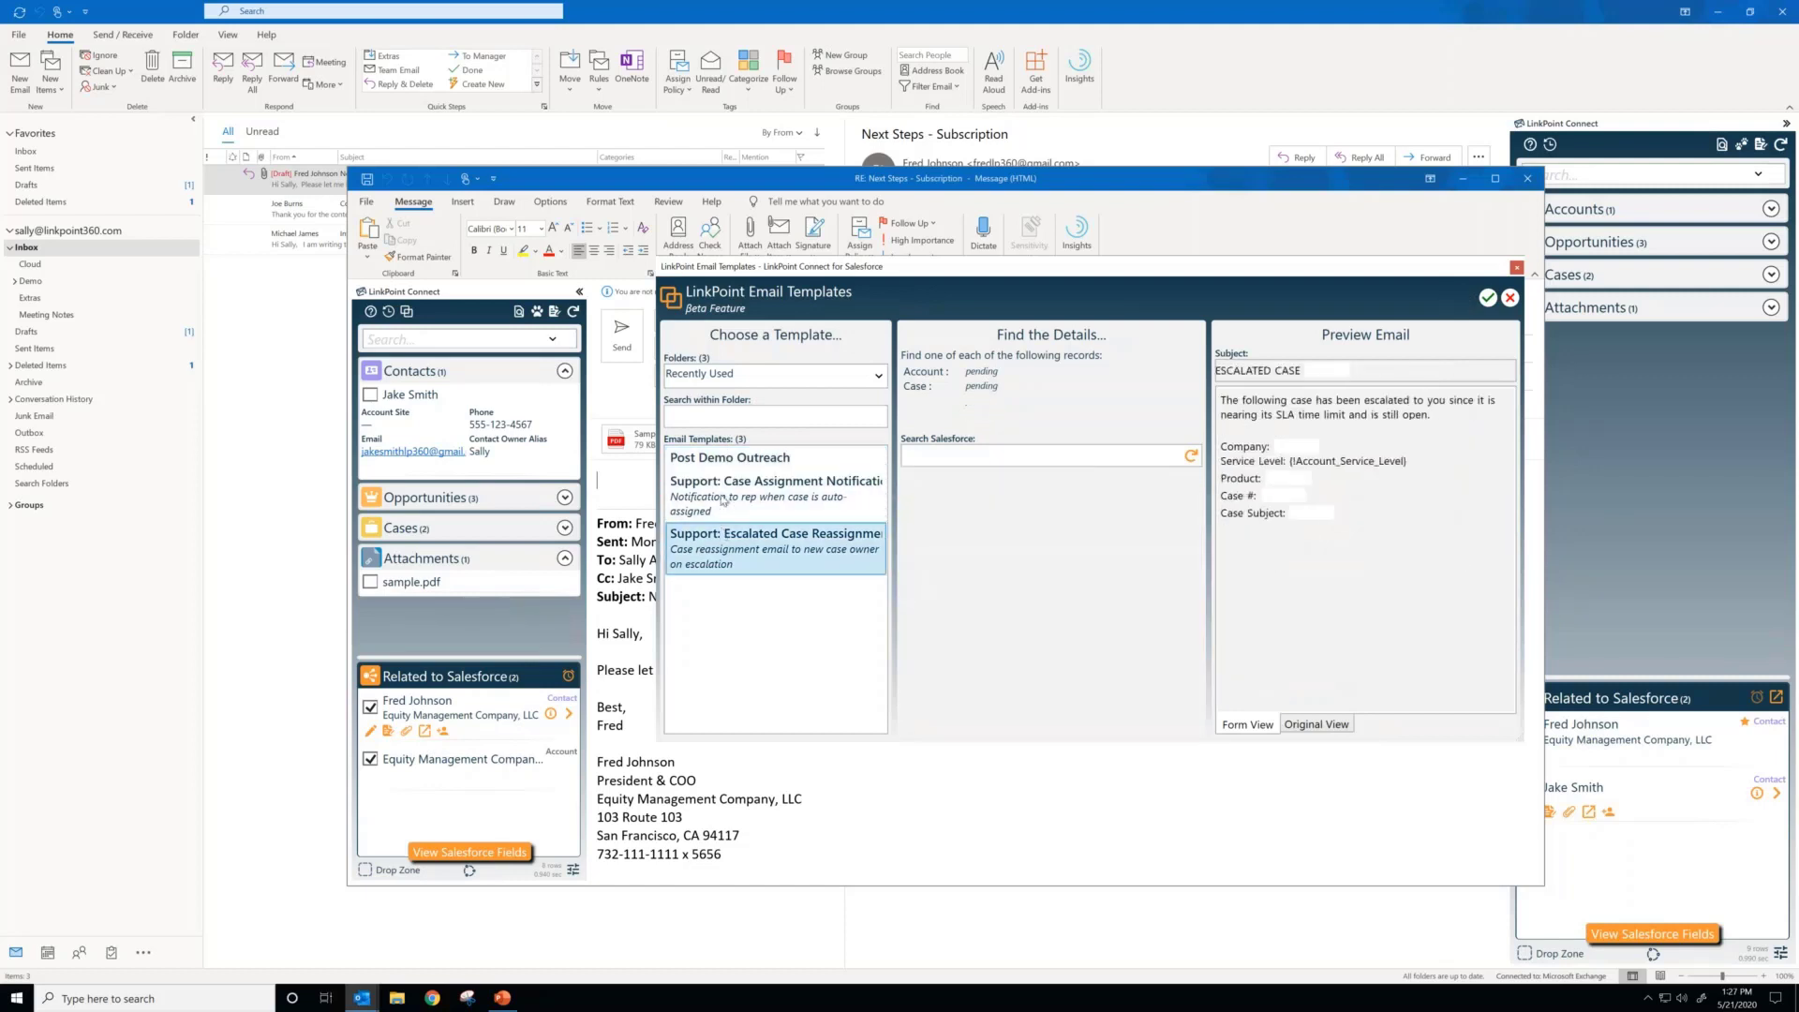
pyautogui.click(746, 459)
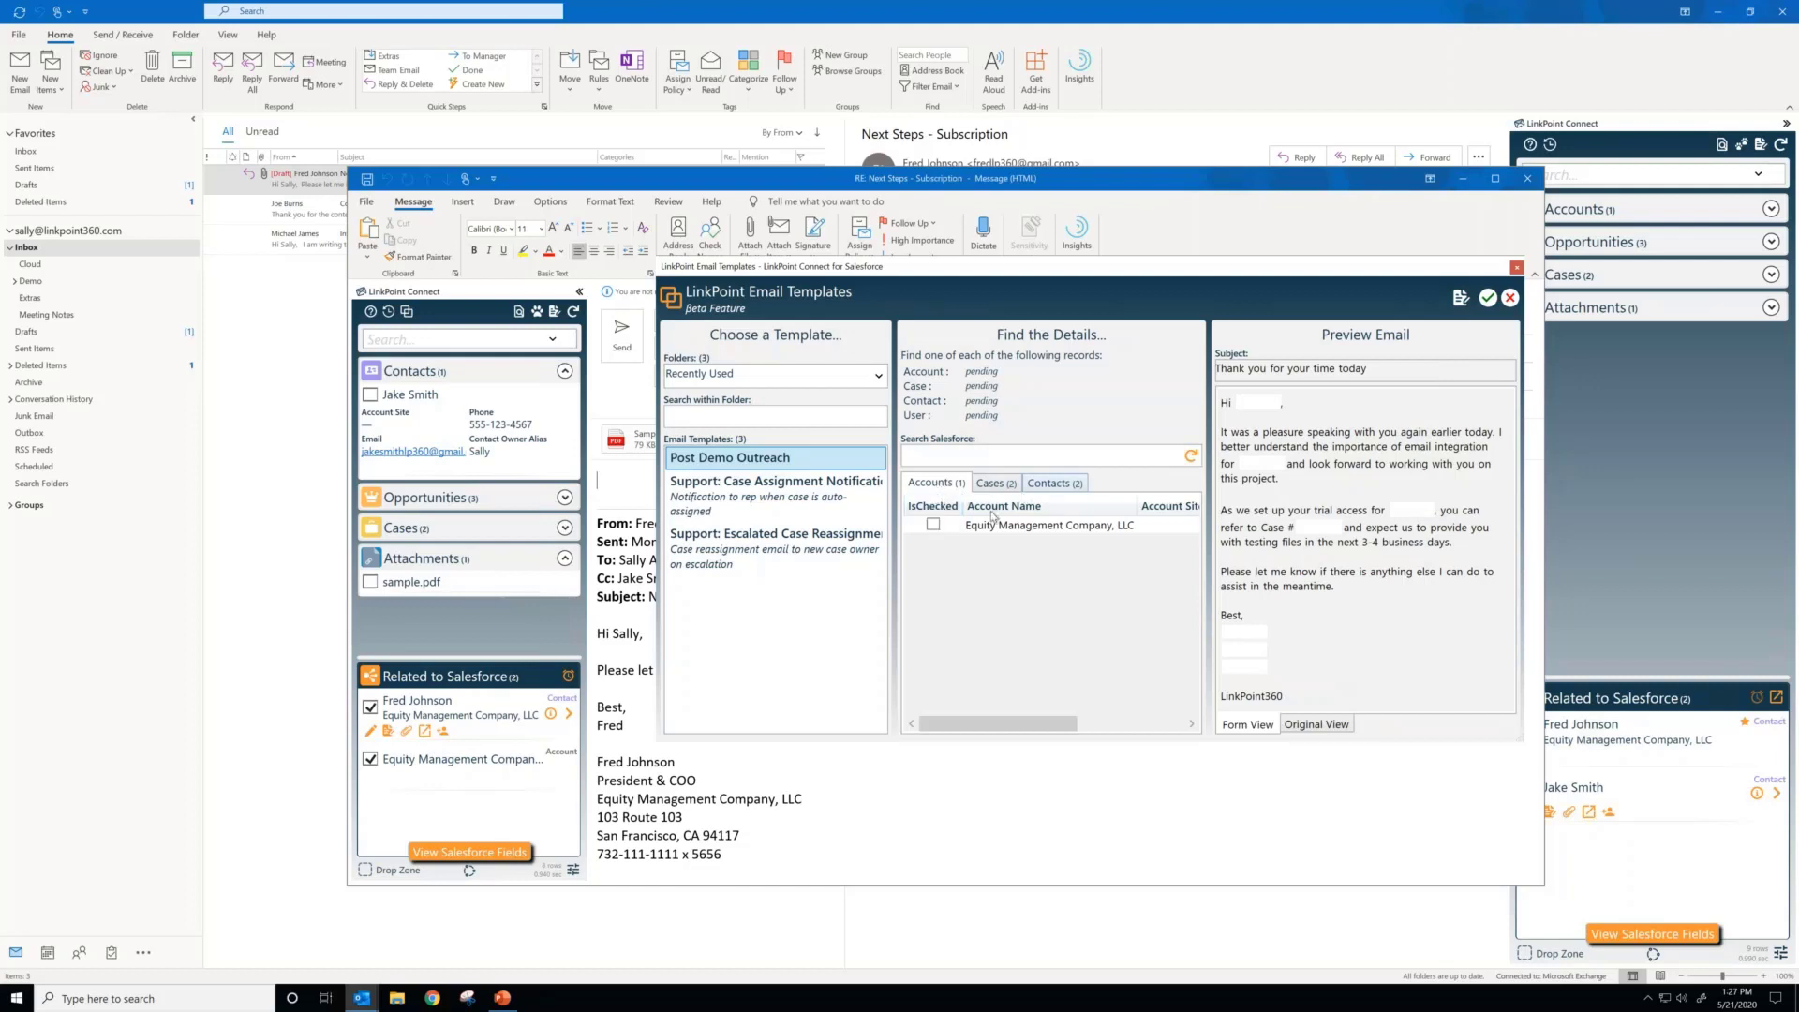
# Step: Choose the Equity Management Company, LLC account, its Private Equity Agreement for Review case and the matching contact as the template's merge records
pyautogui.click(934, 526)
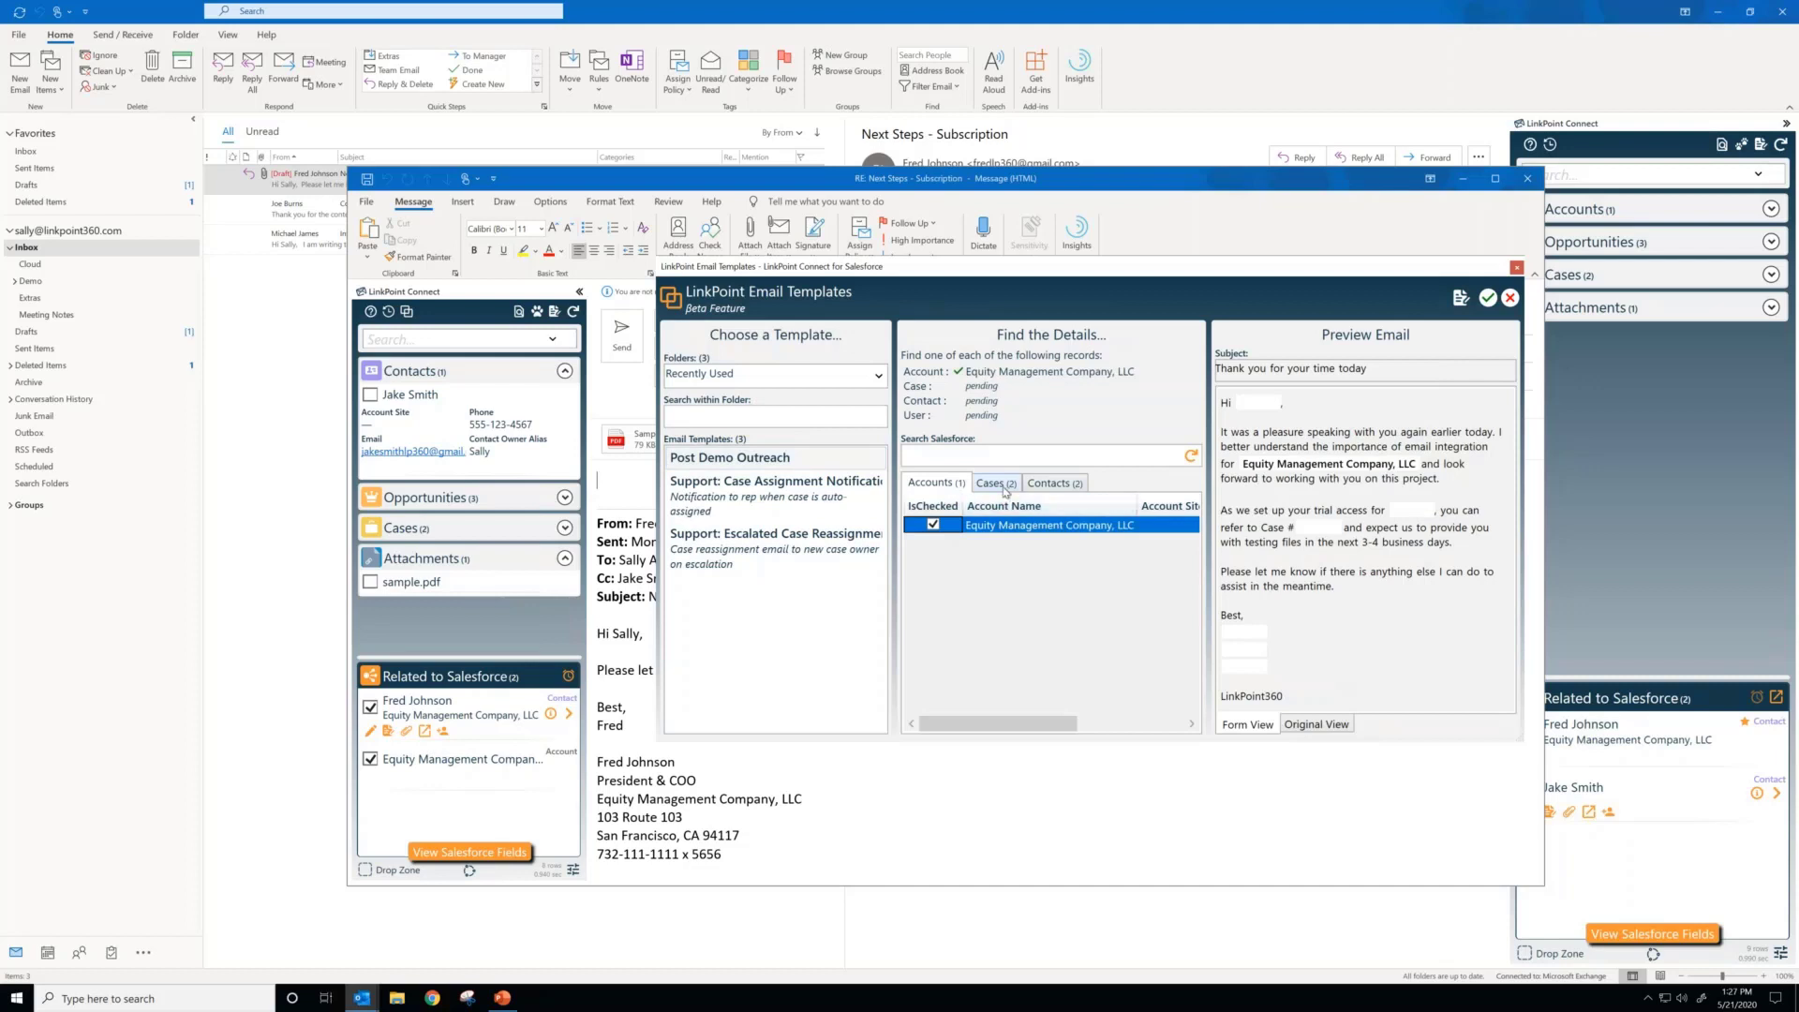
pyautogui.click(1005, 489)
pyautogui.click(933, 542)
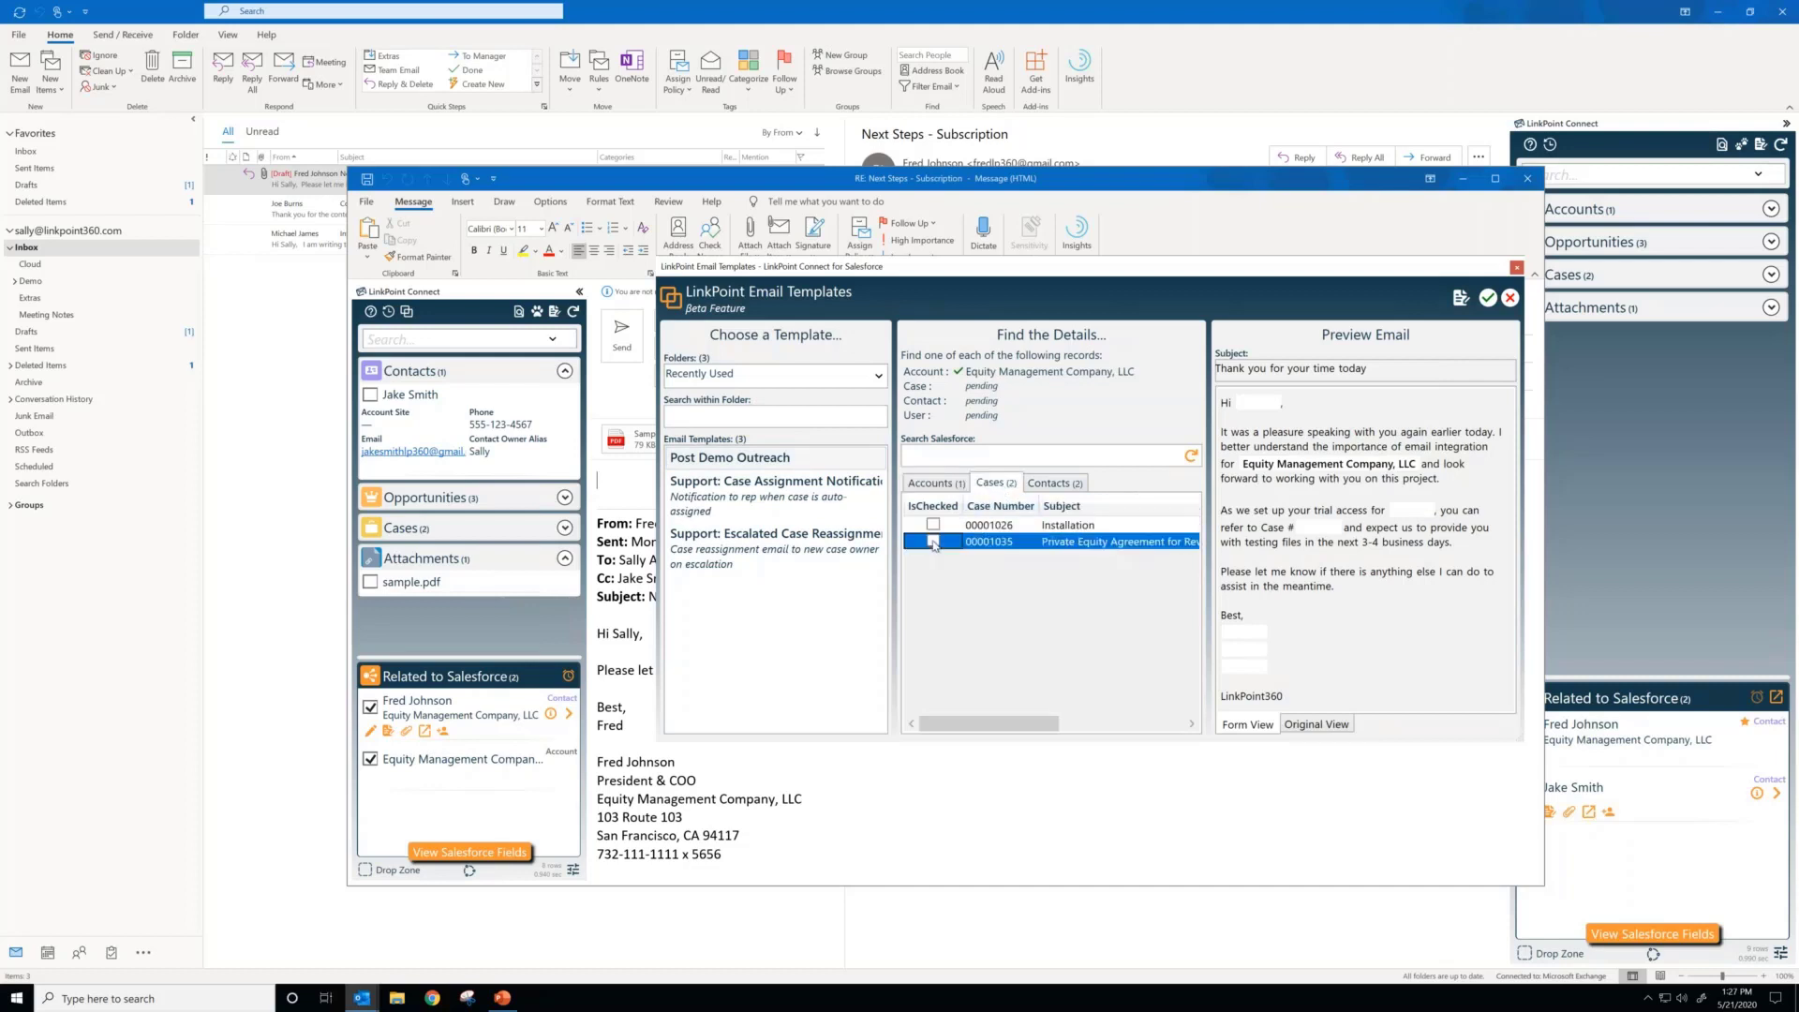
pyautogui.click(933, 542)
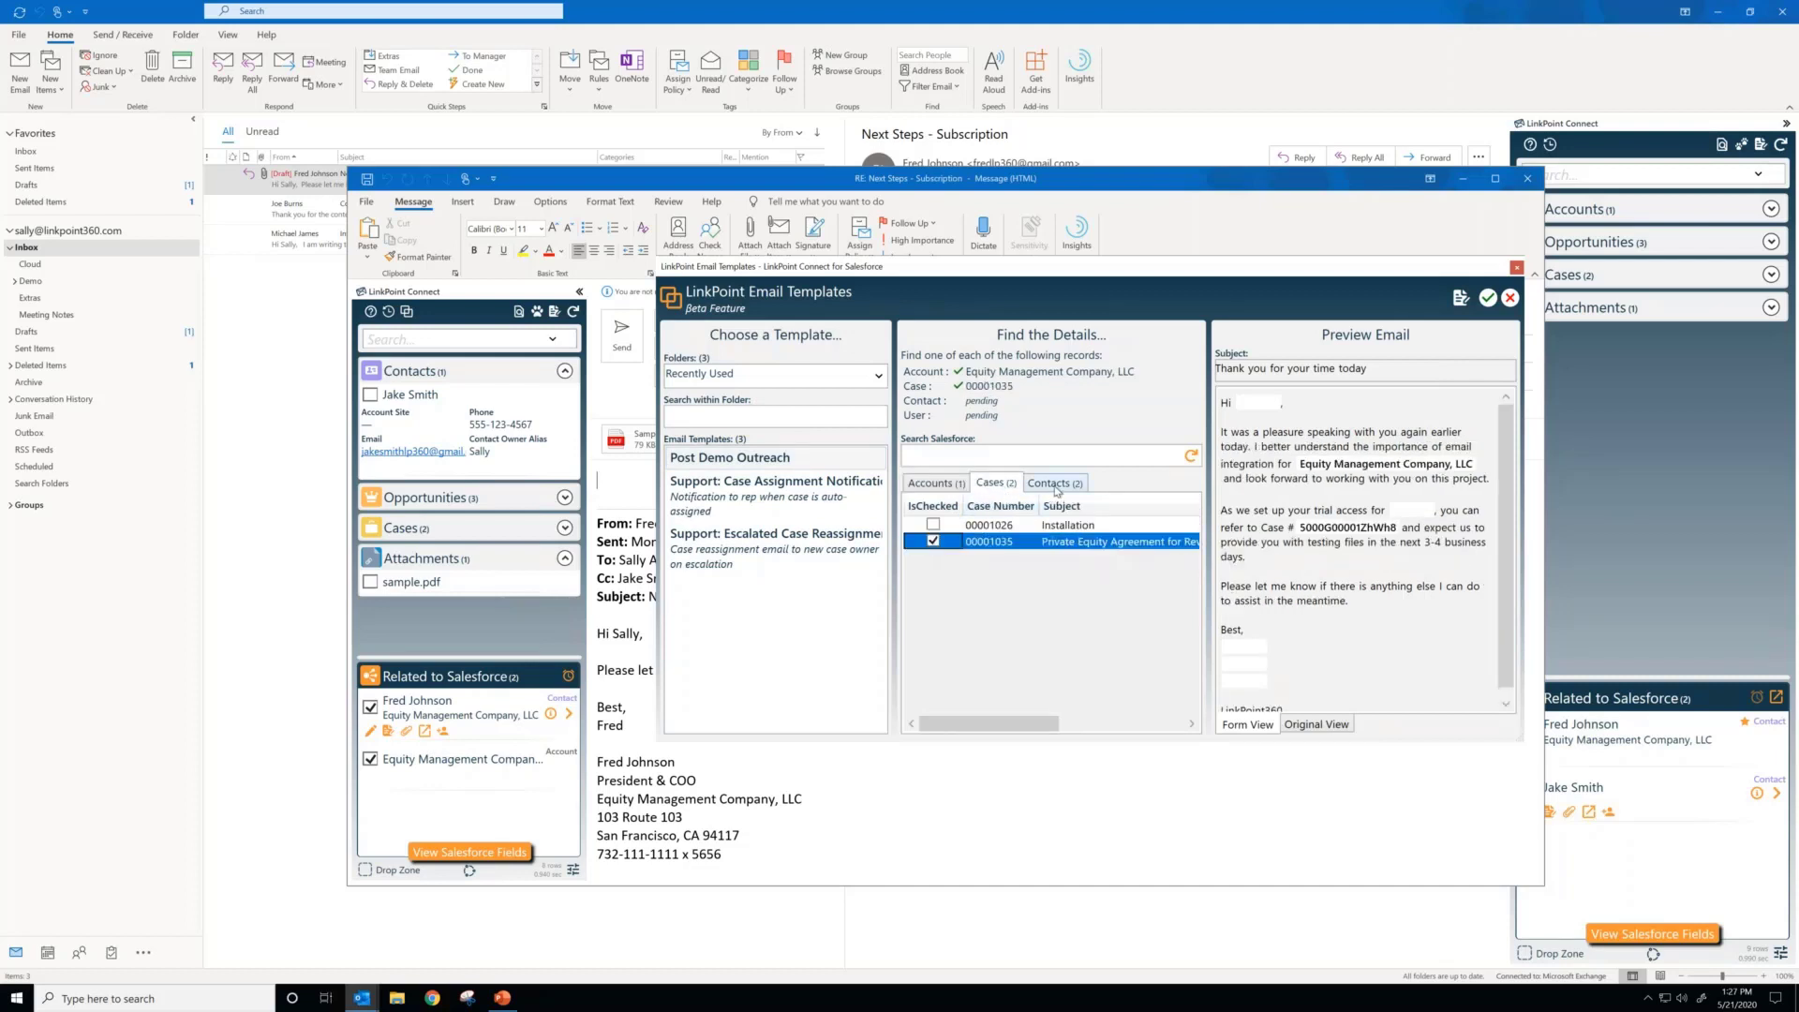
pyautogui.click(1054, 484)
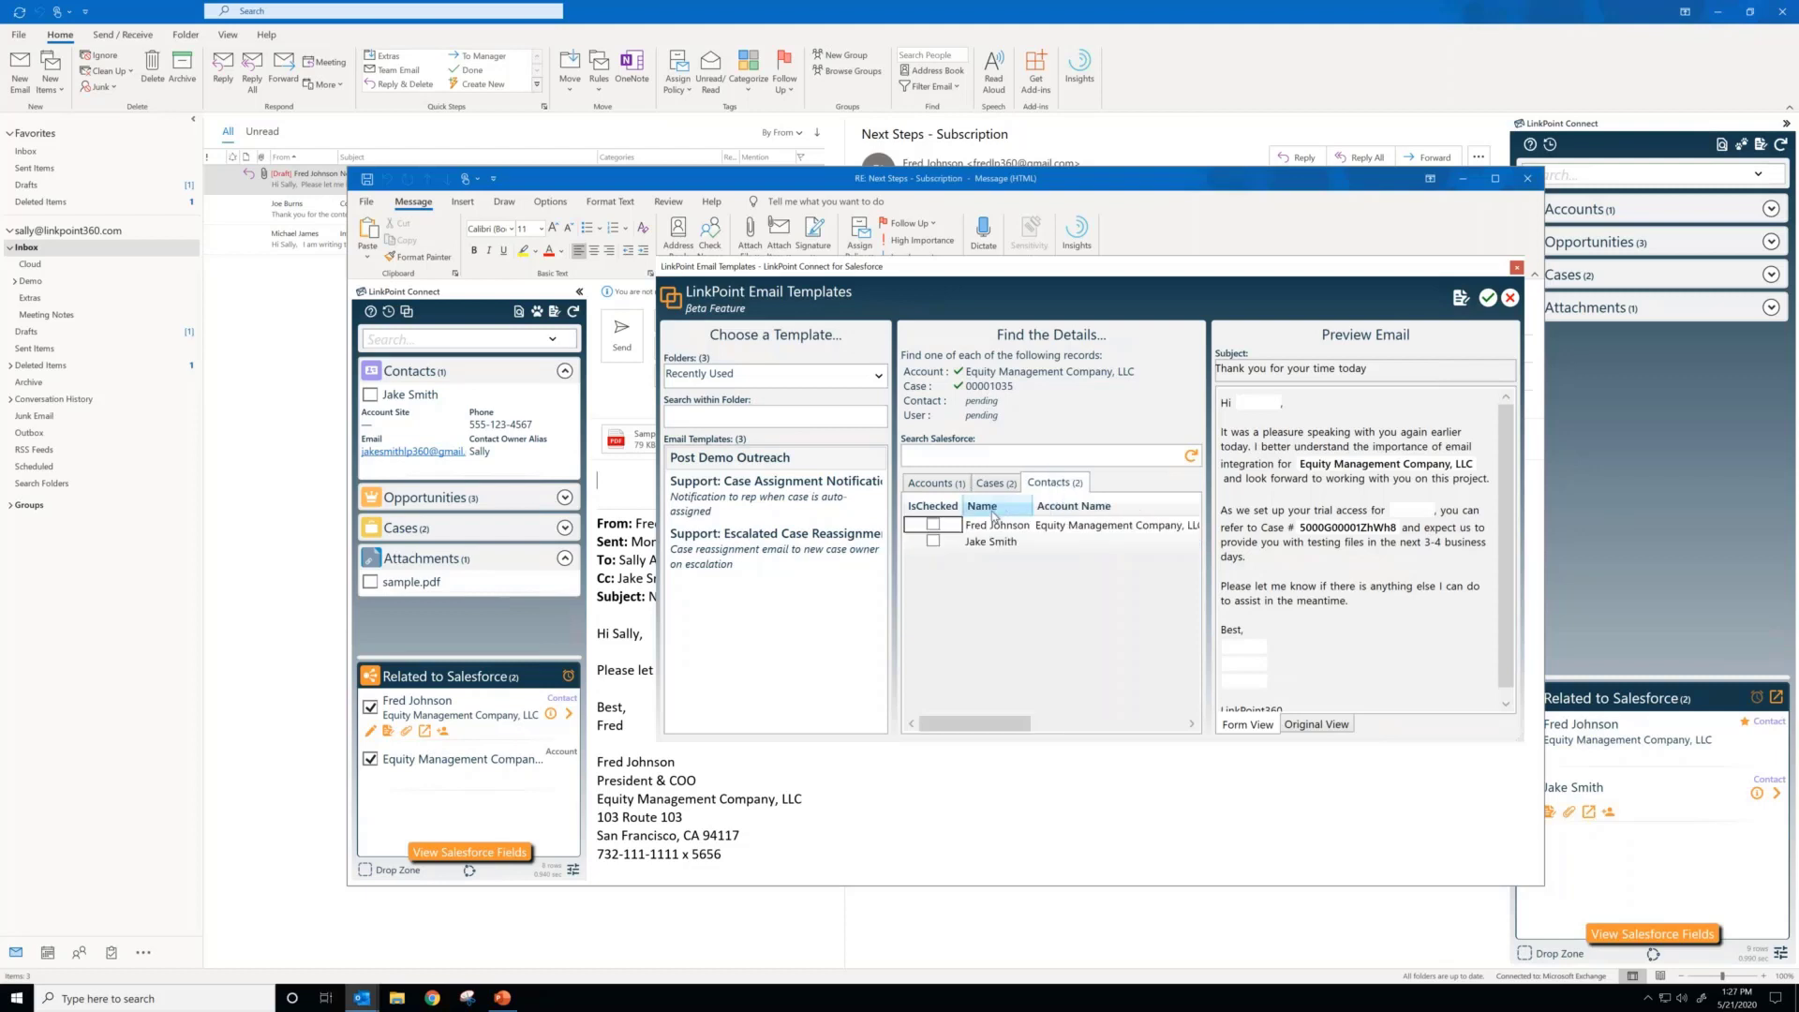
pyautogui.click(933, 526)
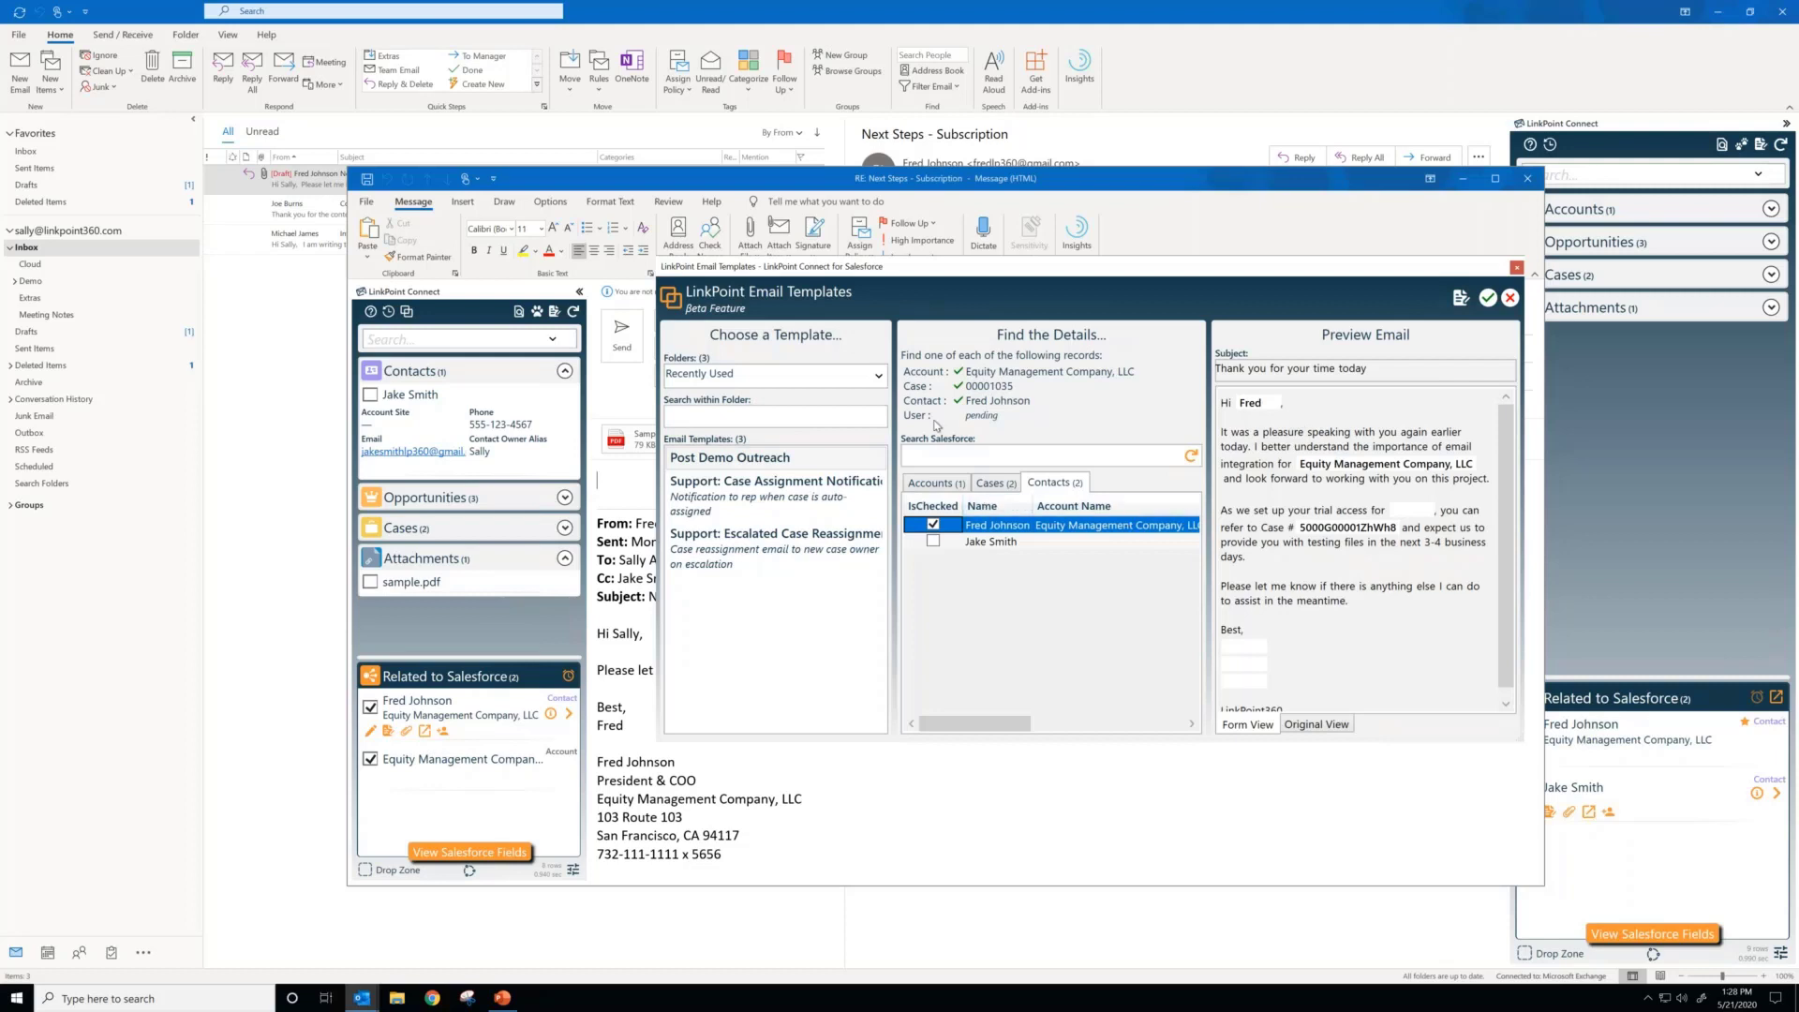
# Step: Search Salesforce for the sender by first name and choose the matching user record to fill the template's signature
pyautogui.click(1068, 455)
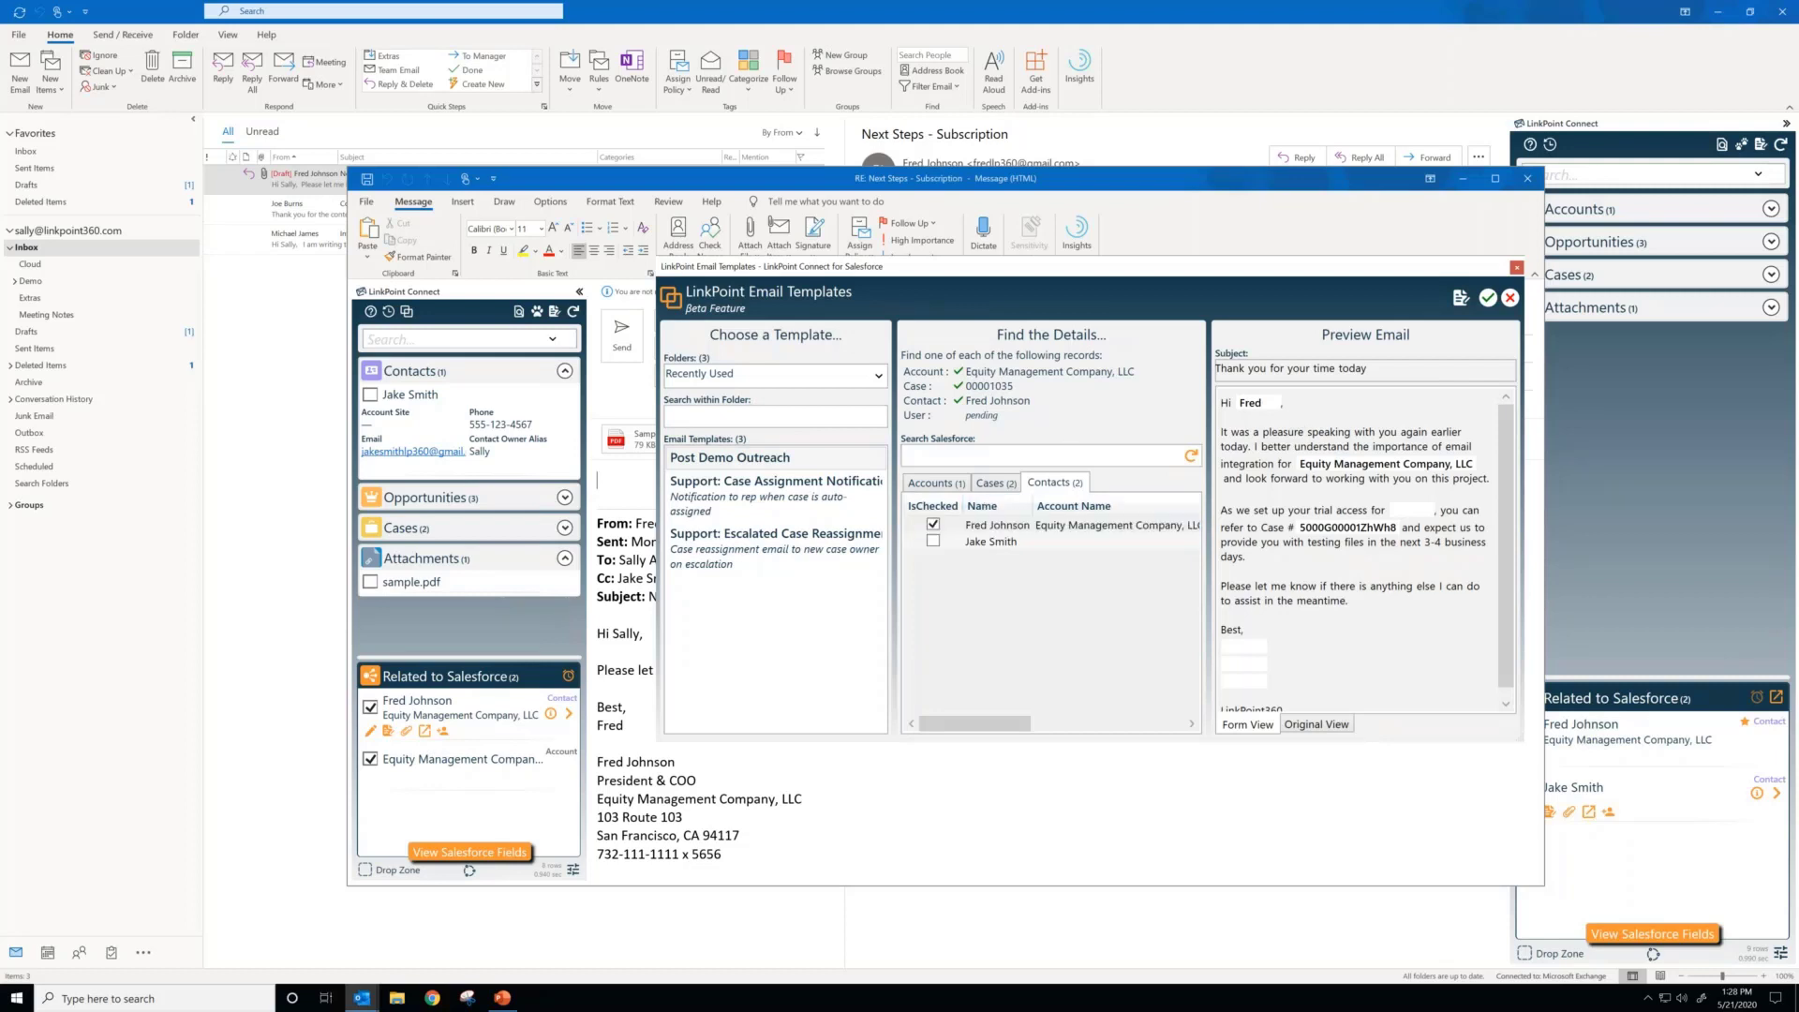
pyautogui.write('sally')
pyautogui.press('Return')
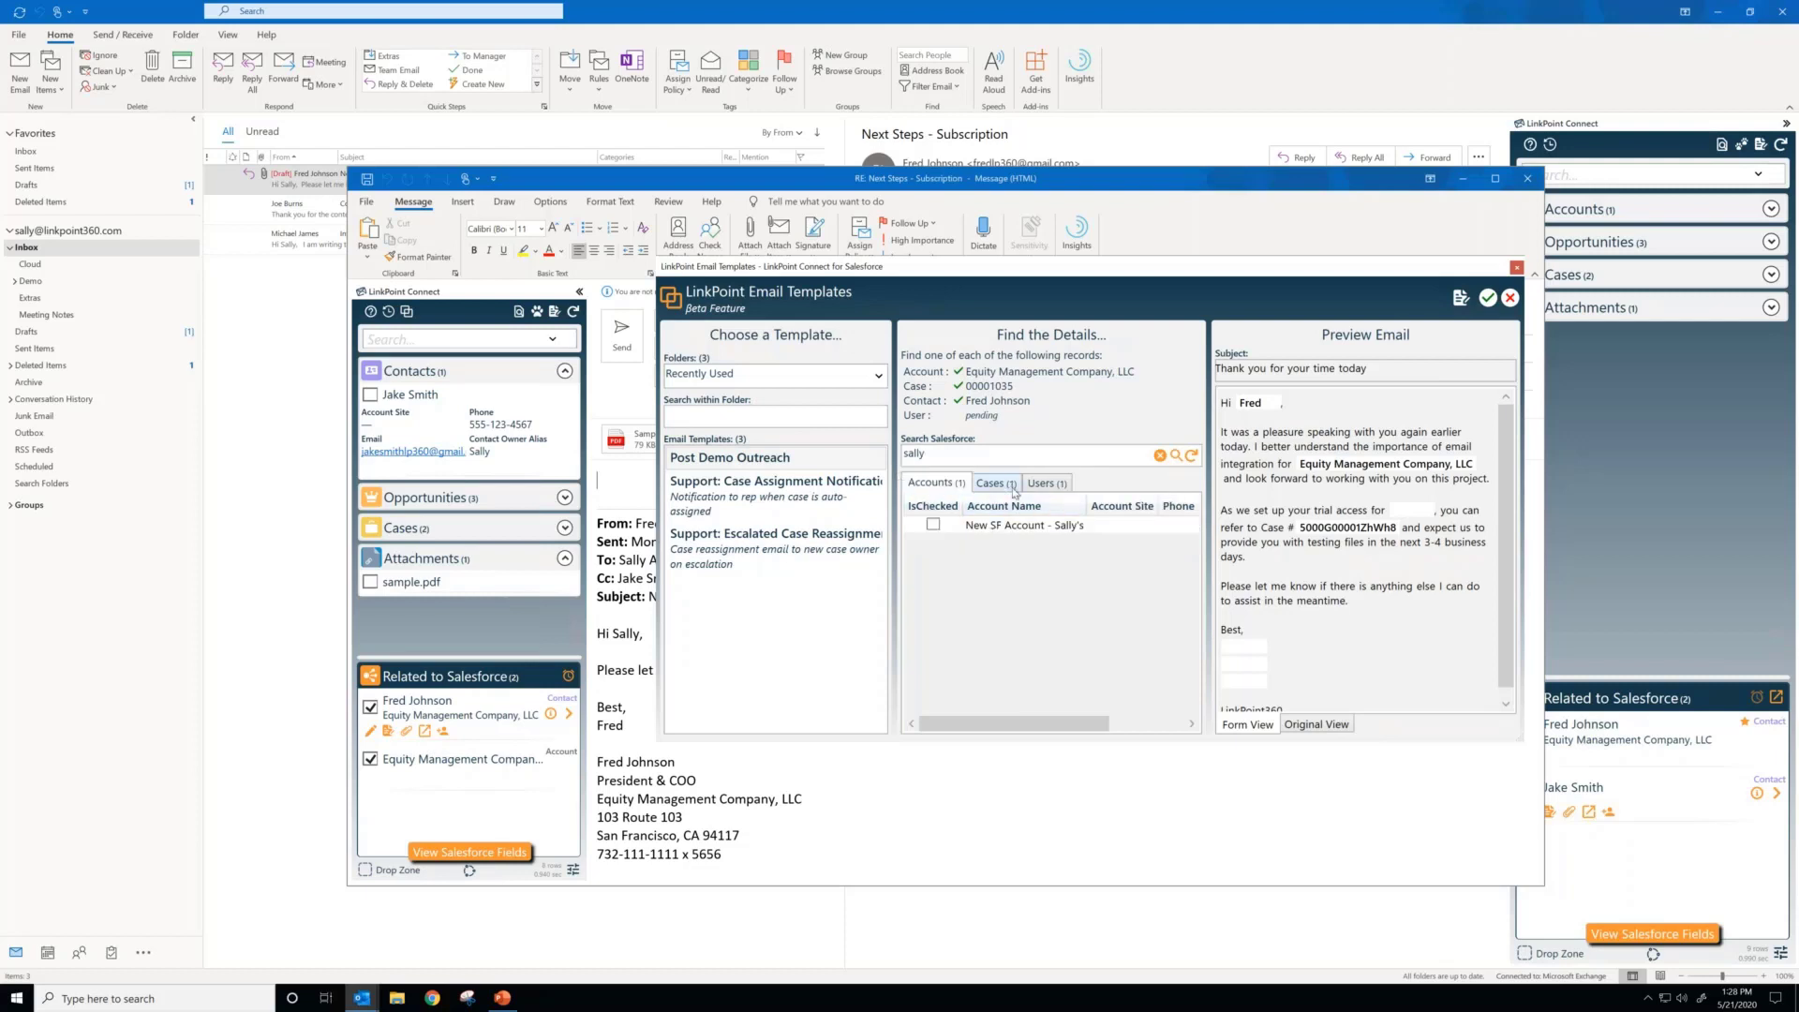
pyautogui.click(1042, 483)
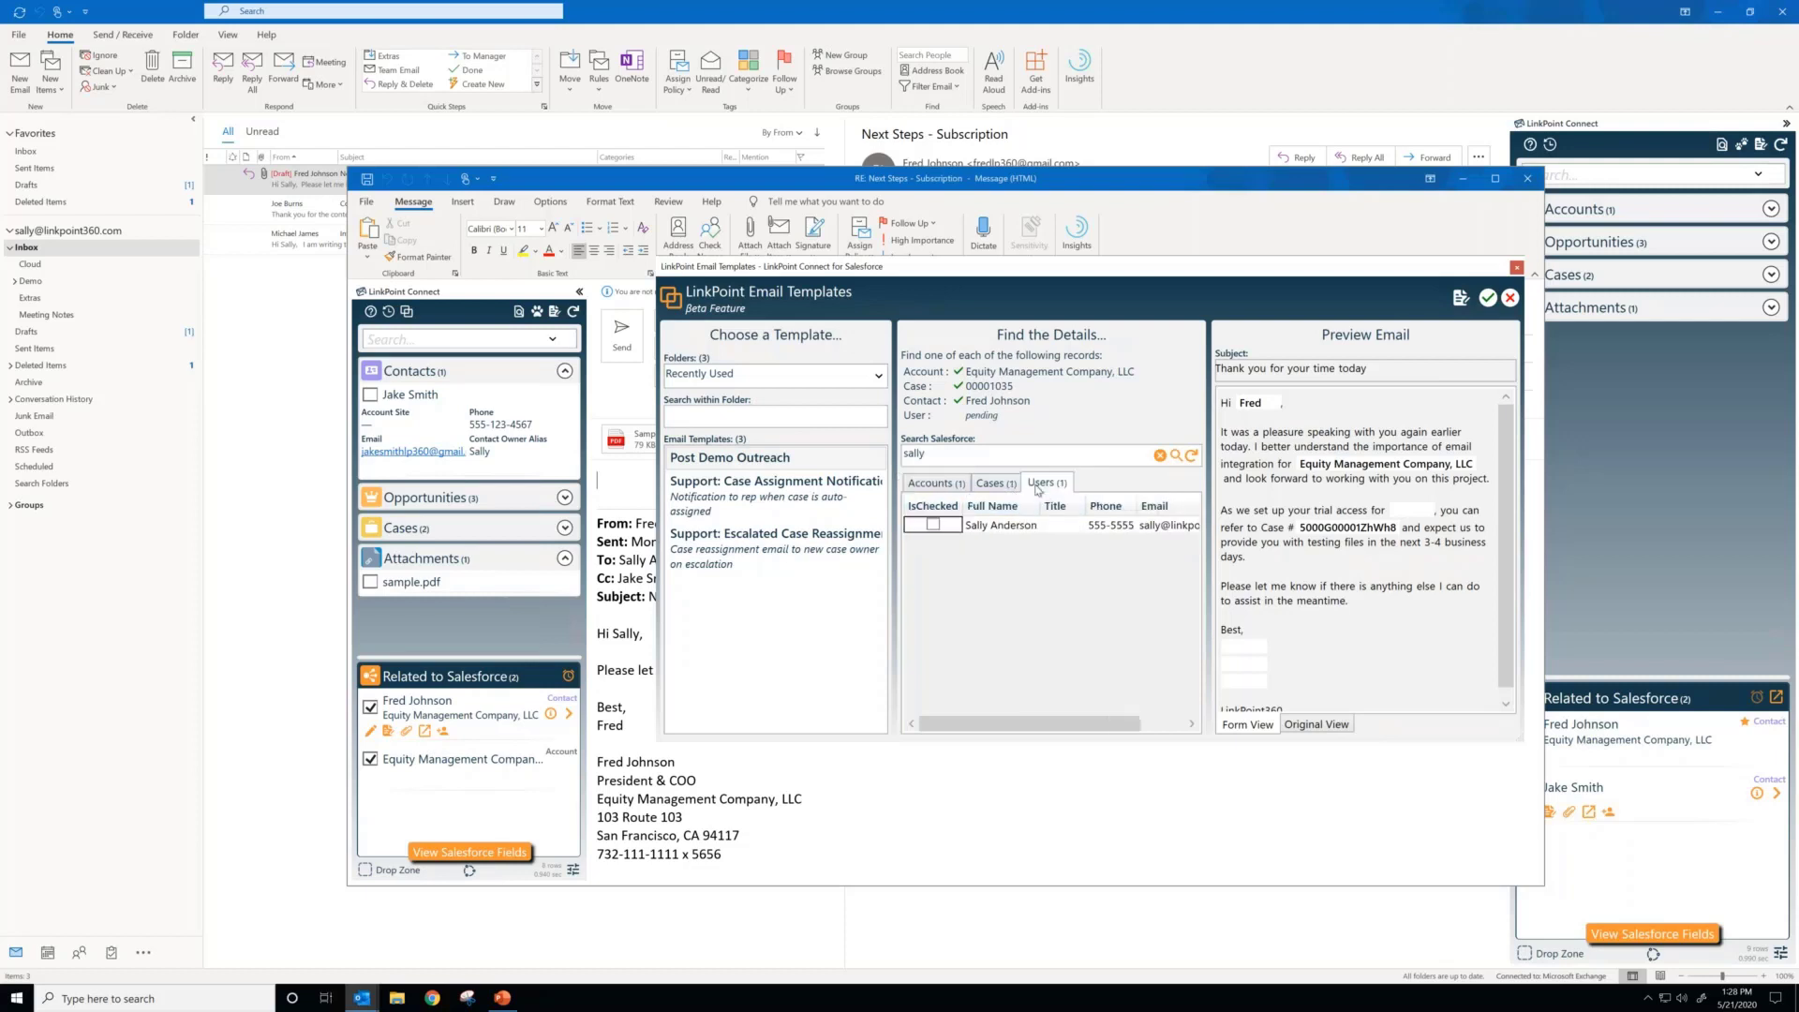
pyautogui.click(932, 526)
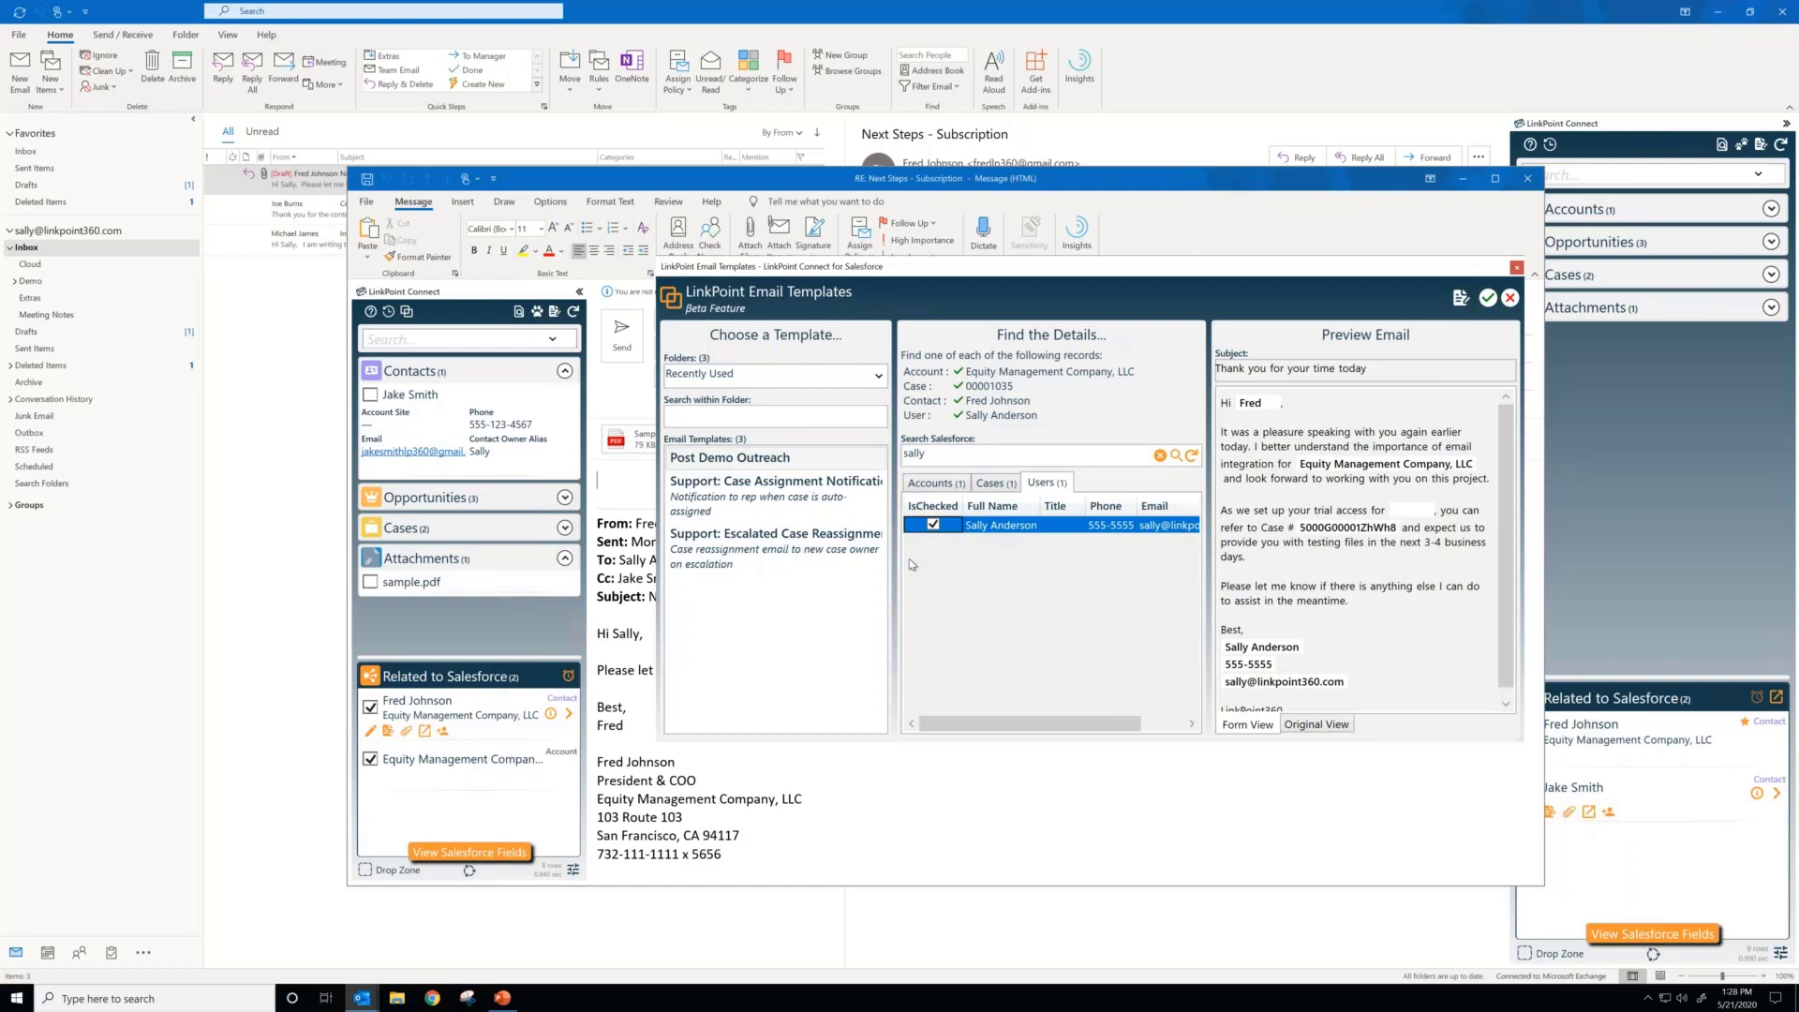
pyautogui.scroll(-1, 1335, 663)
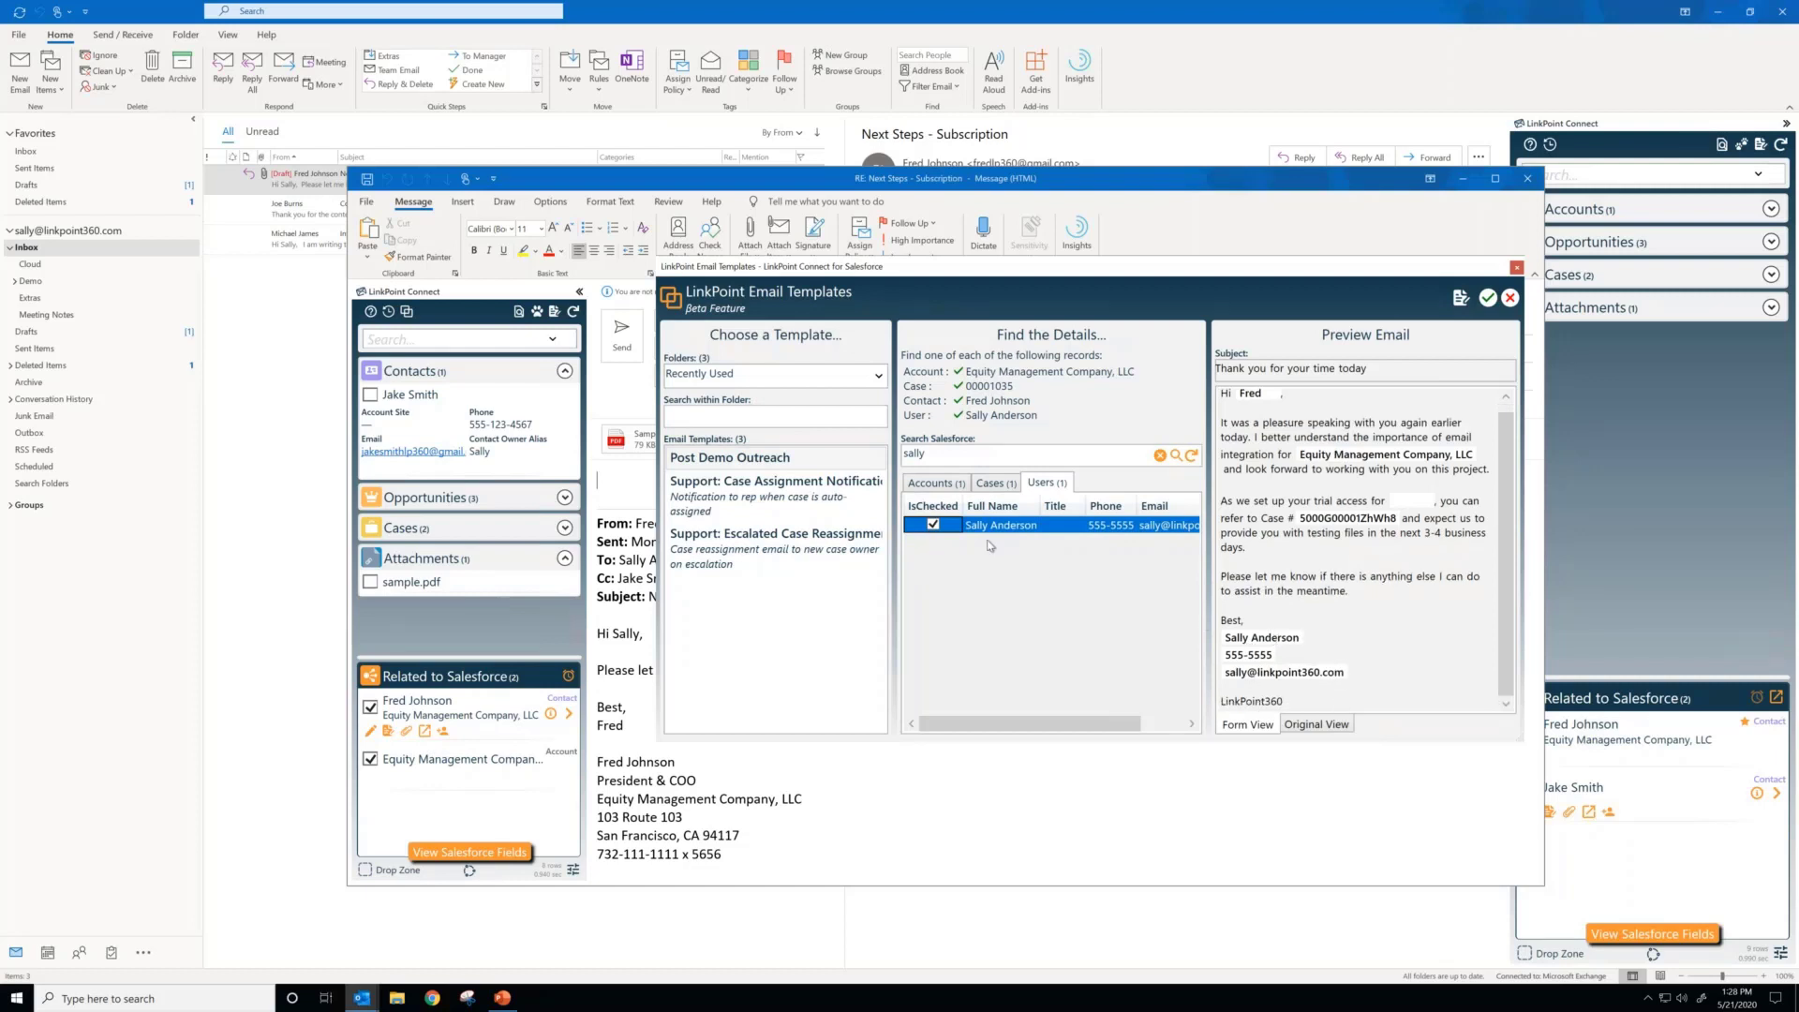
# Step: Try entering SOMETHING in the blank trial access field of the email preview, and clear it again
pyautogui.click(935, 483)
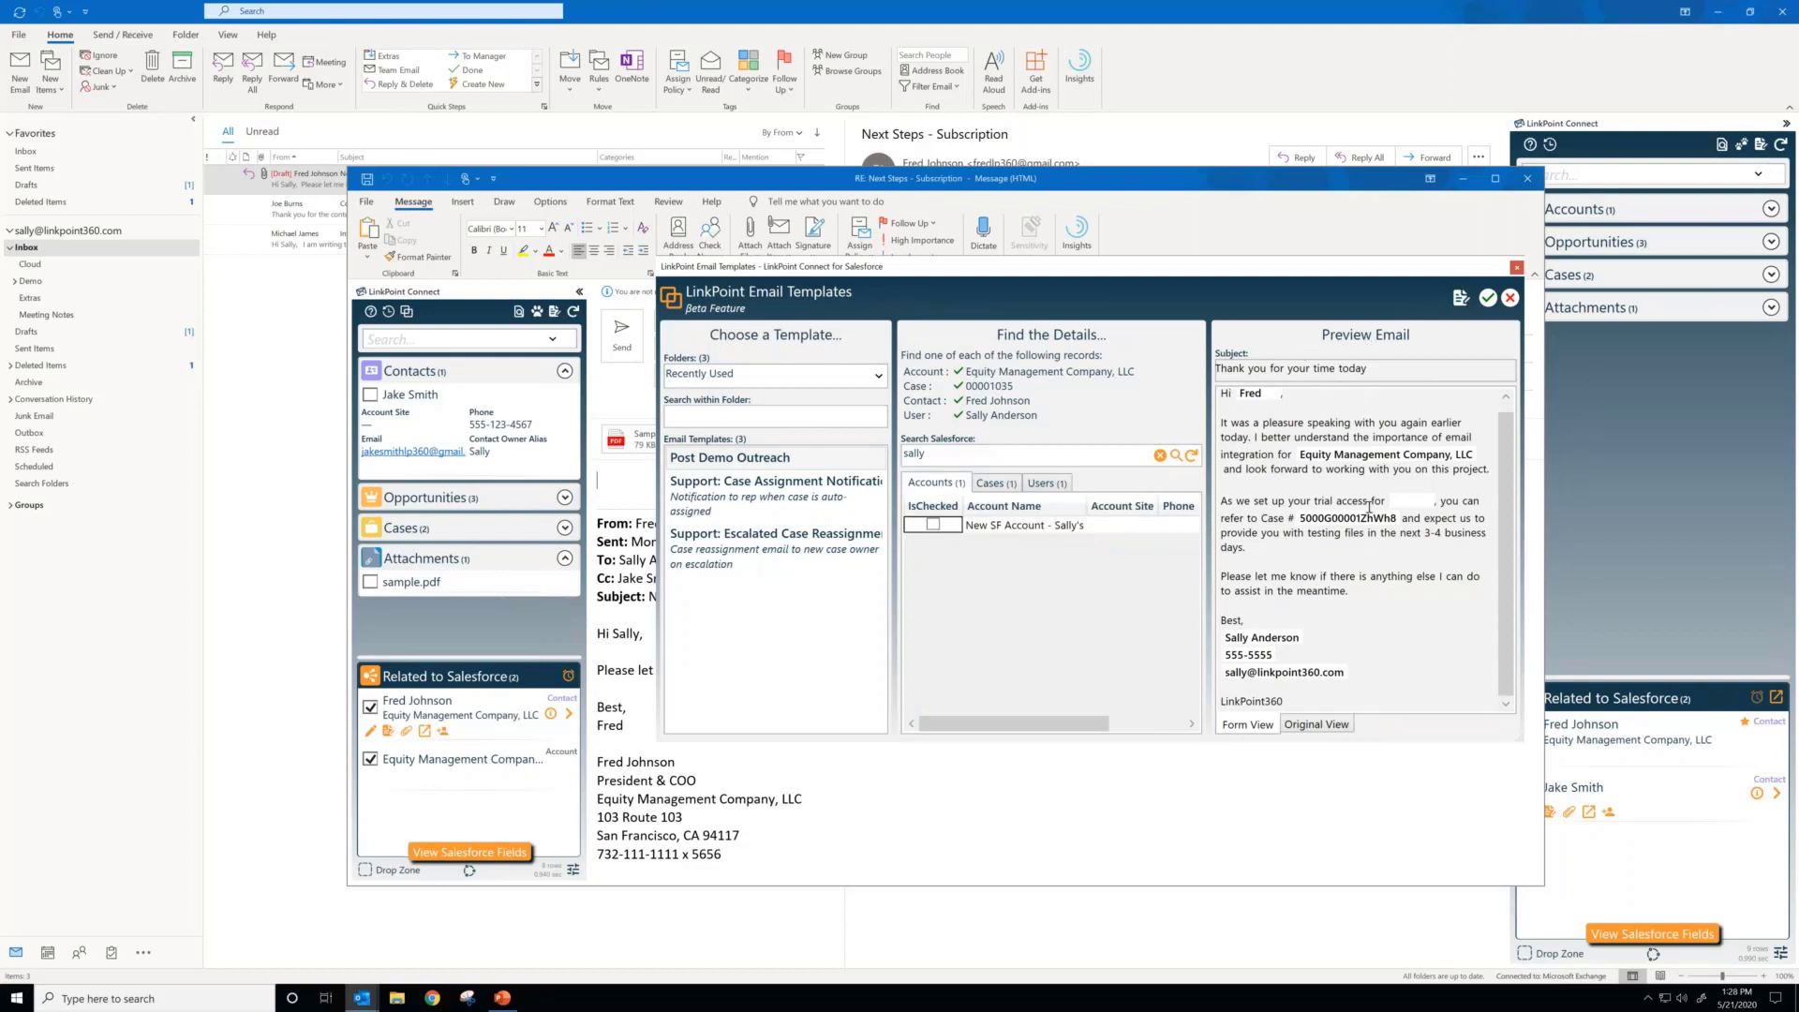
pyautogui.click(959, 400)
pyautogui.write('OMETHING')
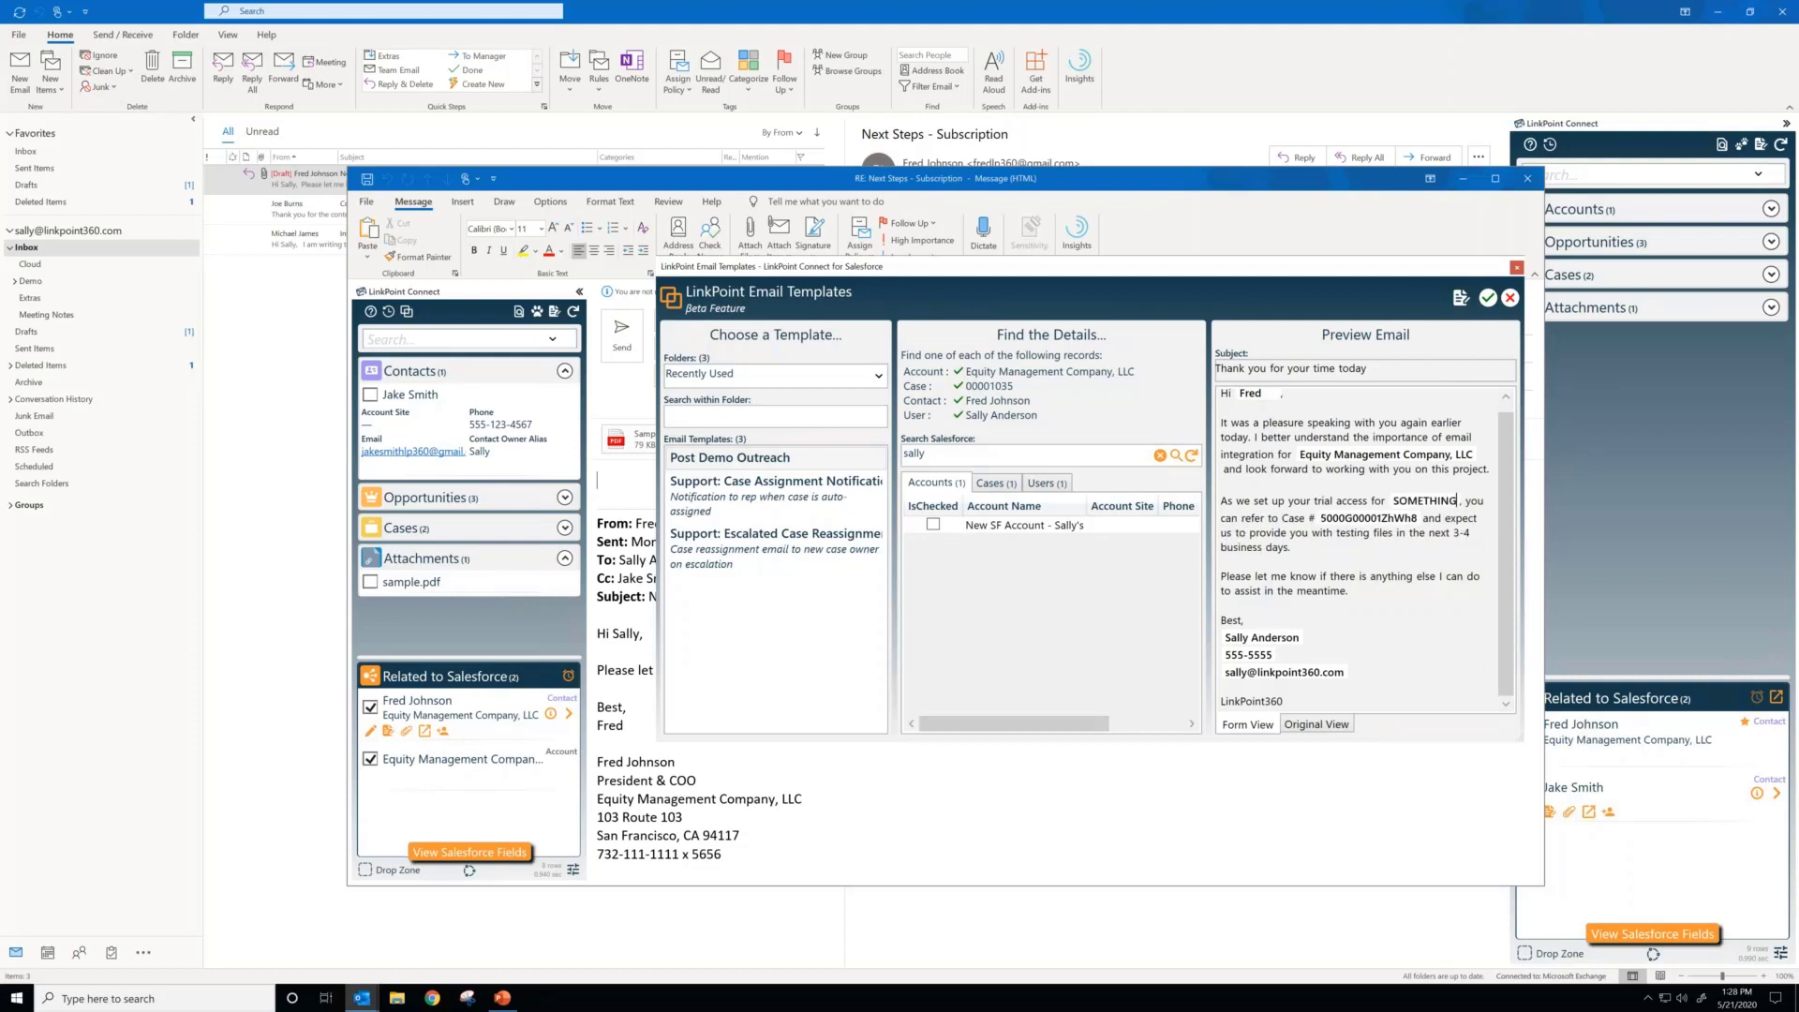
pyautogui.press('BackSpace')
pyautogui.press('BackSpace')
pyautogui.press('BackSpace')
pyautogui.press('BackSpace')
pyautogui.press('BackSpace')
pyautogui.press('BackSpace')
pyautogui.press('BackSpace')
pyautogui.press('BackSpace')
pyautogui.press('BackSpace')
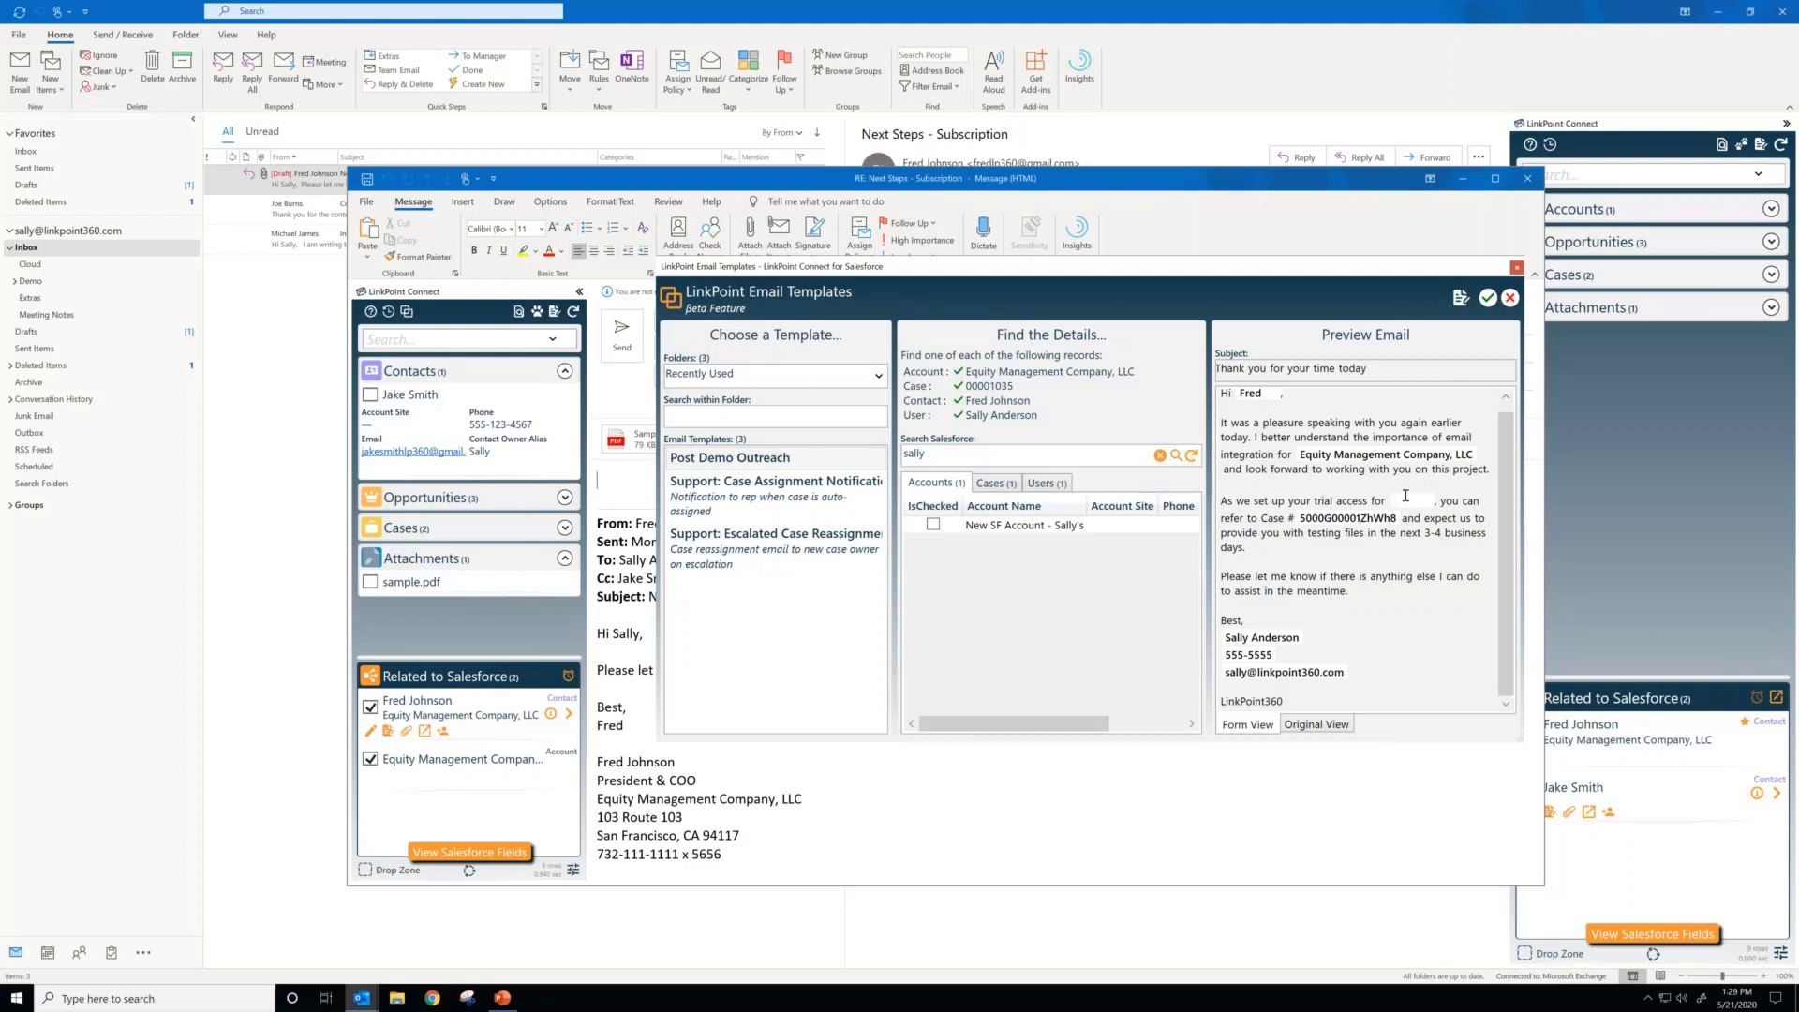
# Step: Apply the Post Demo Outreach template to the reply, keeping the reply's current subject
pyautogui.click(1487, 298)
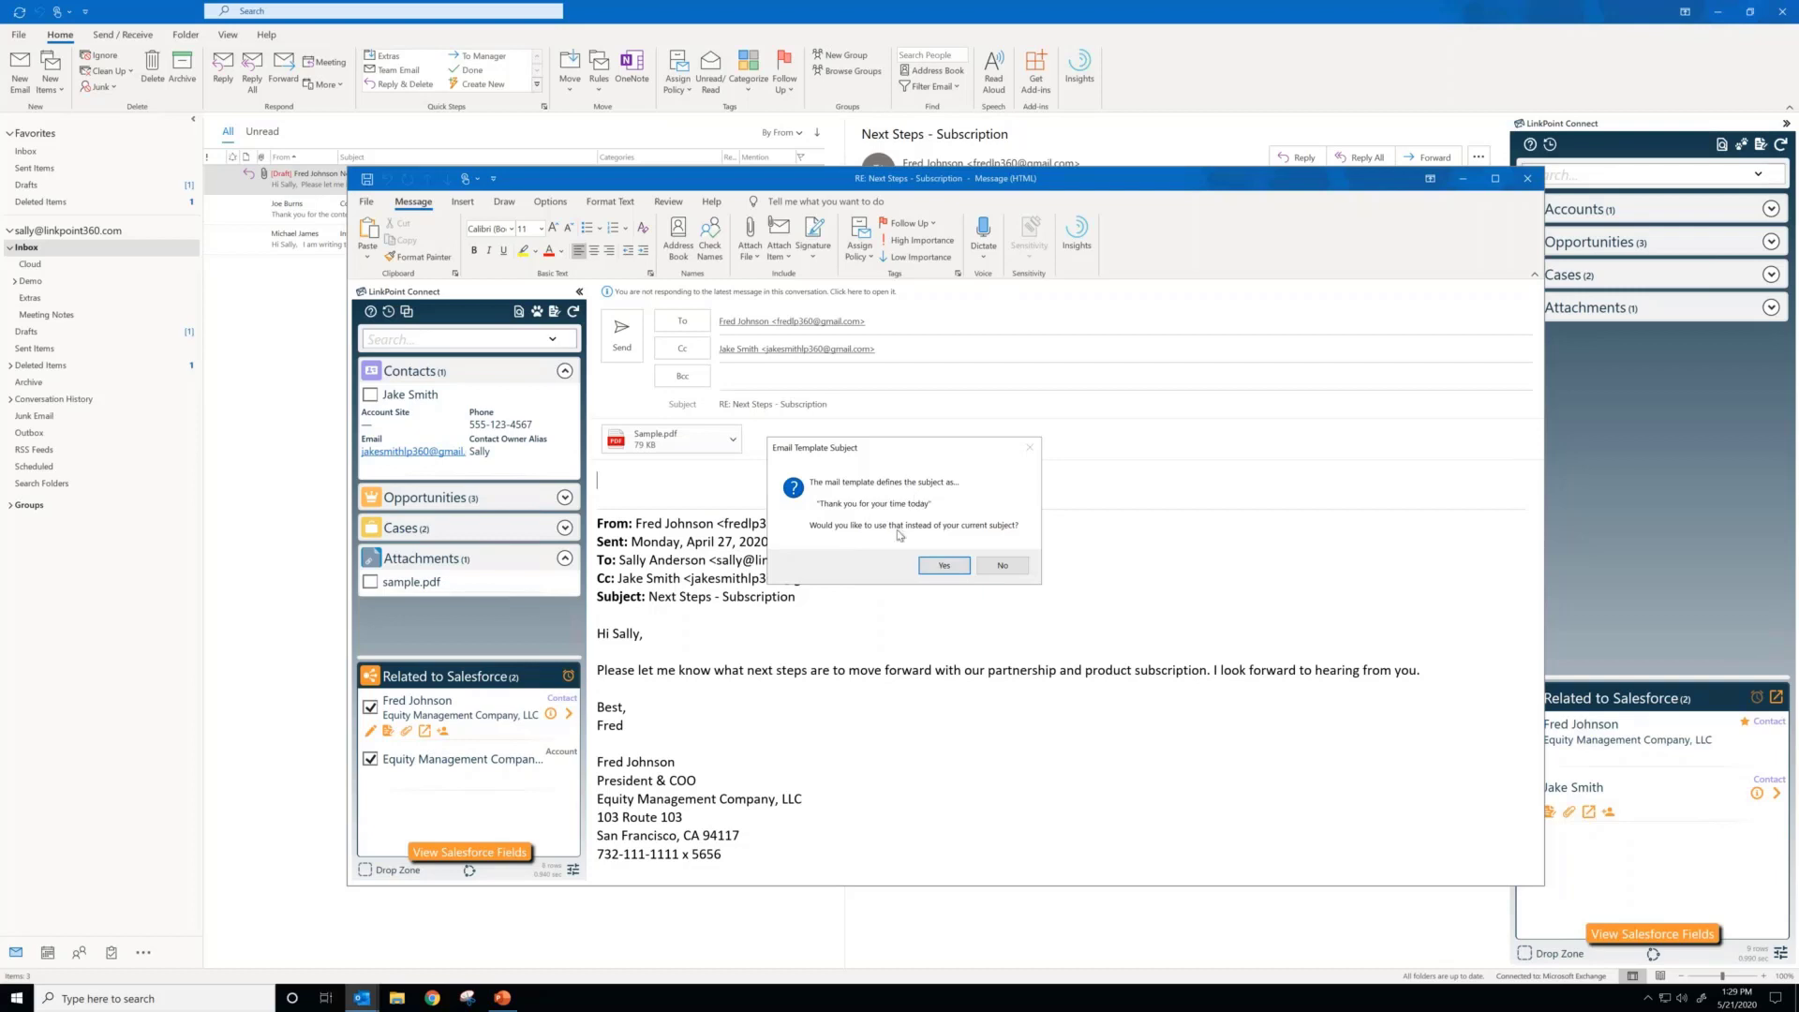
pyautogui.click(1002, 565)
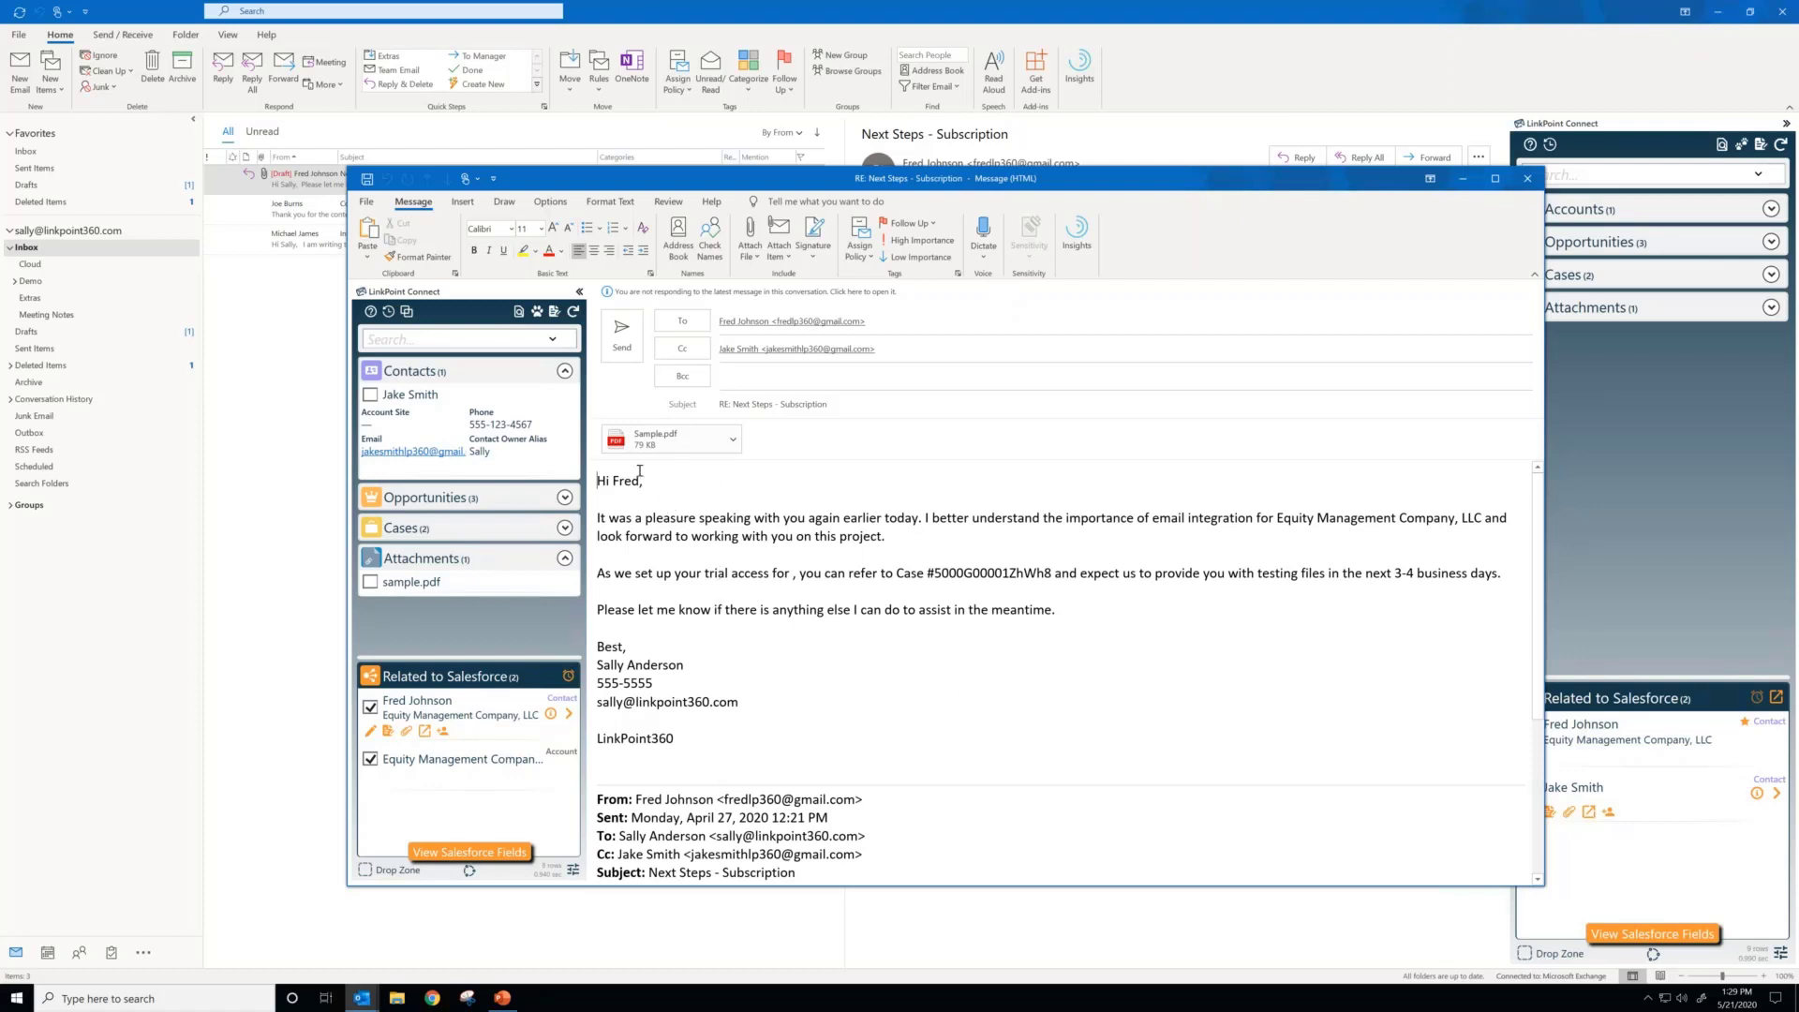
# Step: Complete the reply's trial access sentence with LinkPoint Connect and send the reply
pyautogui.click(793, 572)
pyautogui.write('LinkPoint Connec')
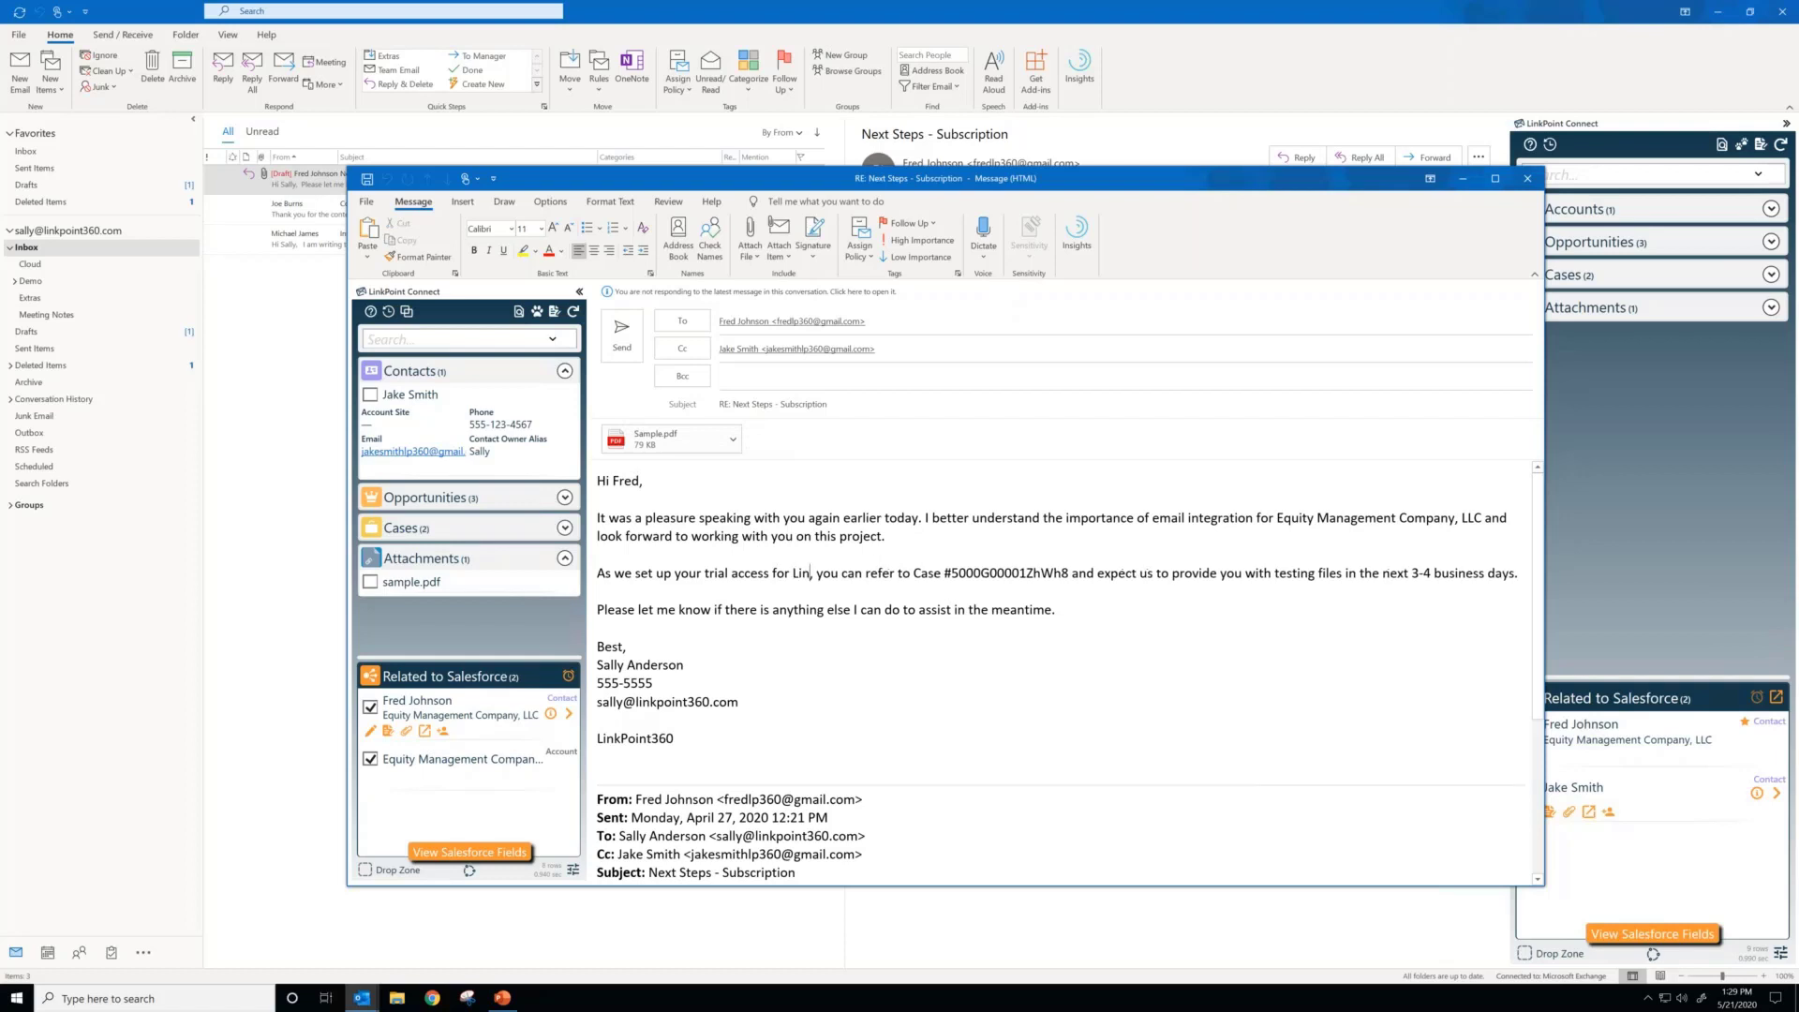
pyautogui.write('t')
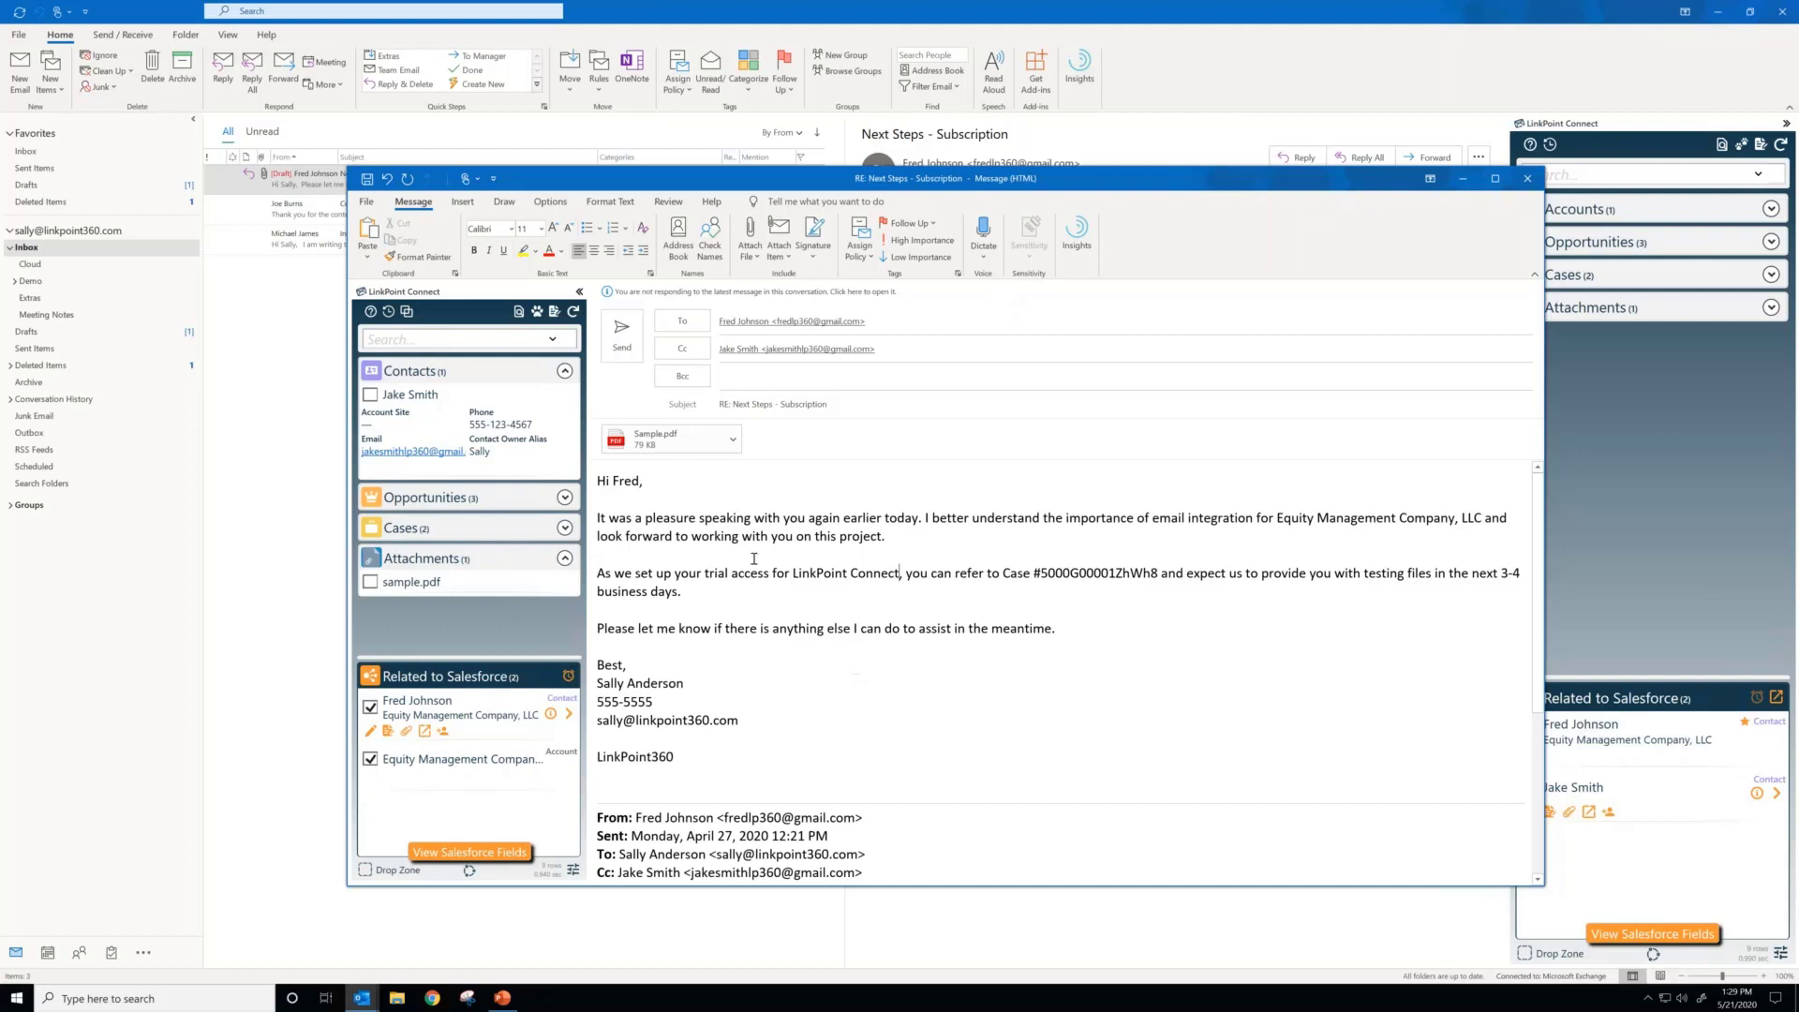
pyautogui.click(623, 335)
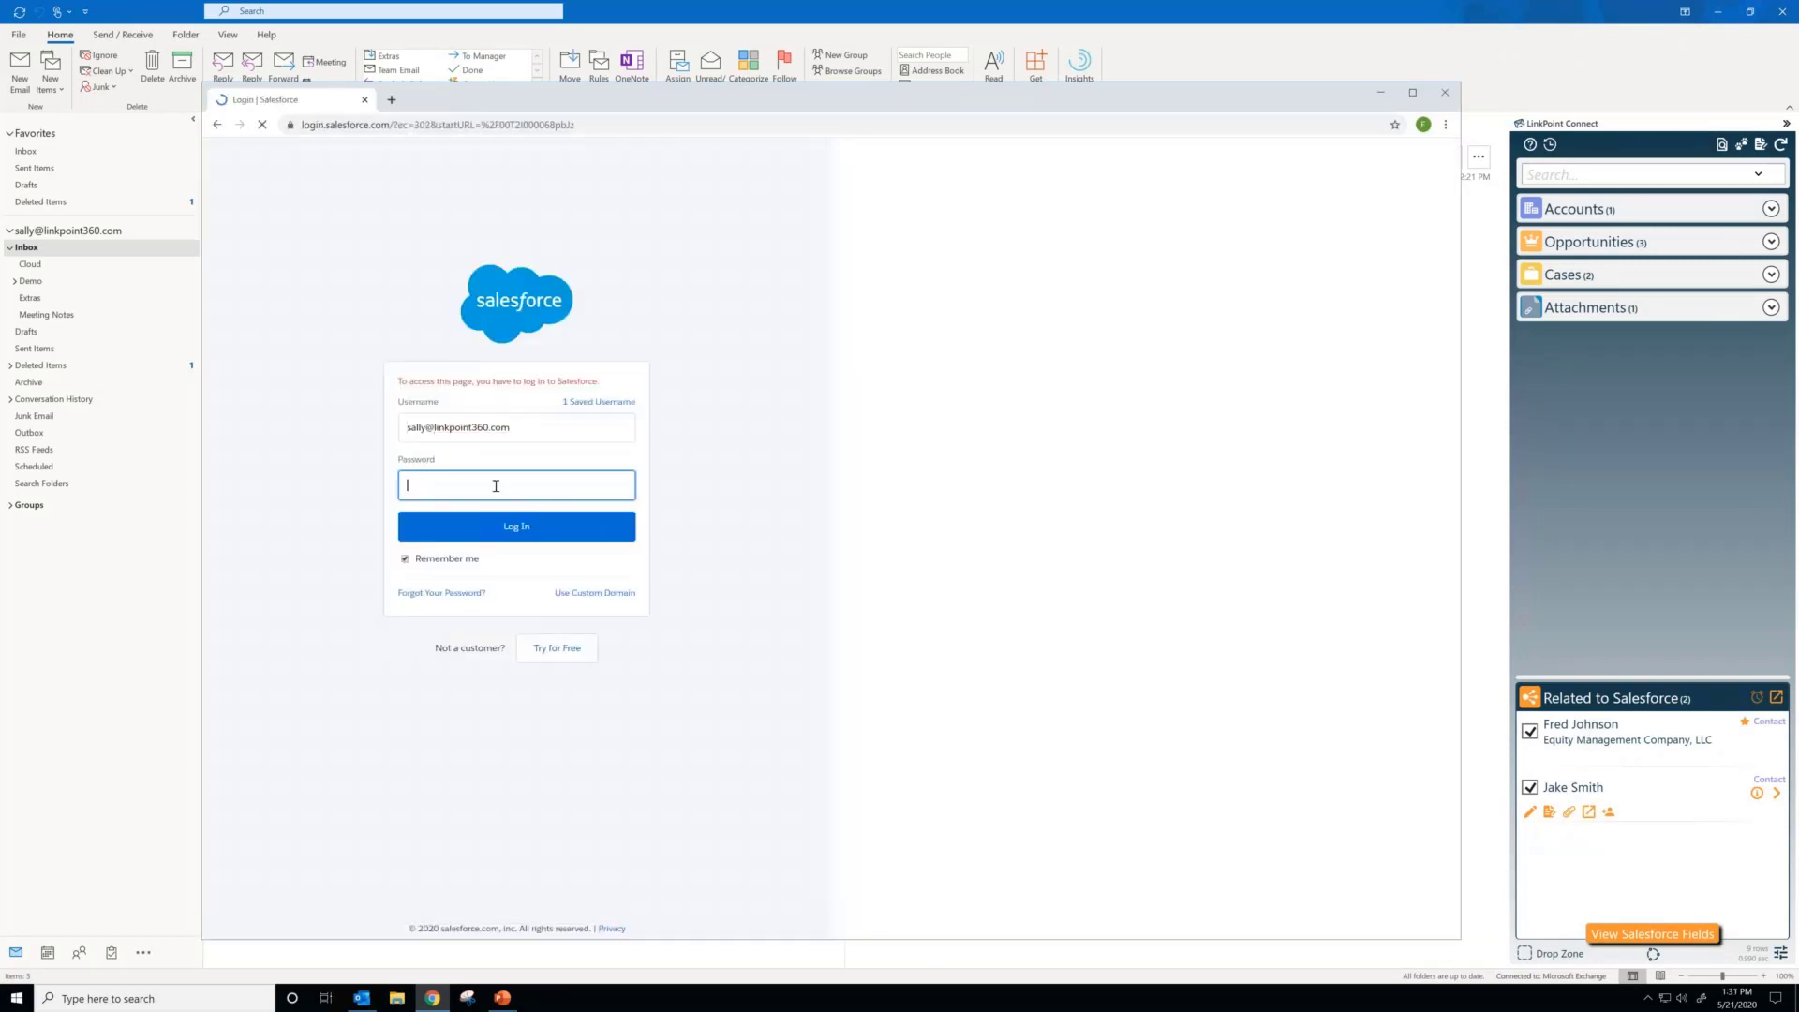
# Step: Log in to Salesforce with the account password and open the contact record named on the recorded email task
pyautogui.write('•••••••')
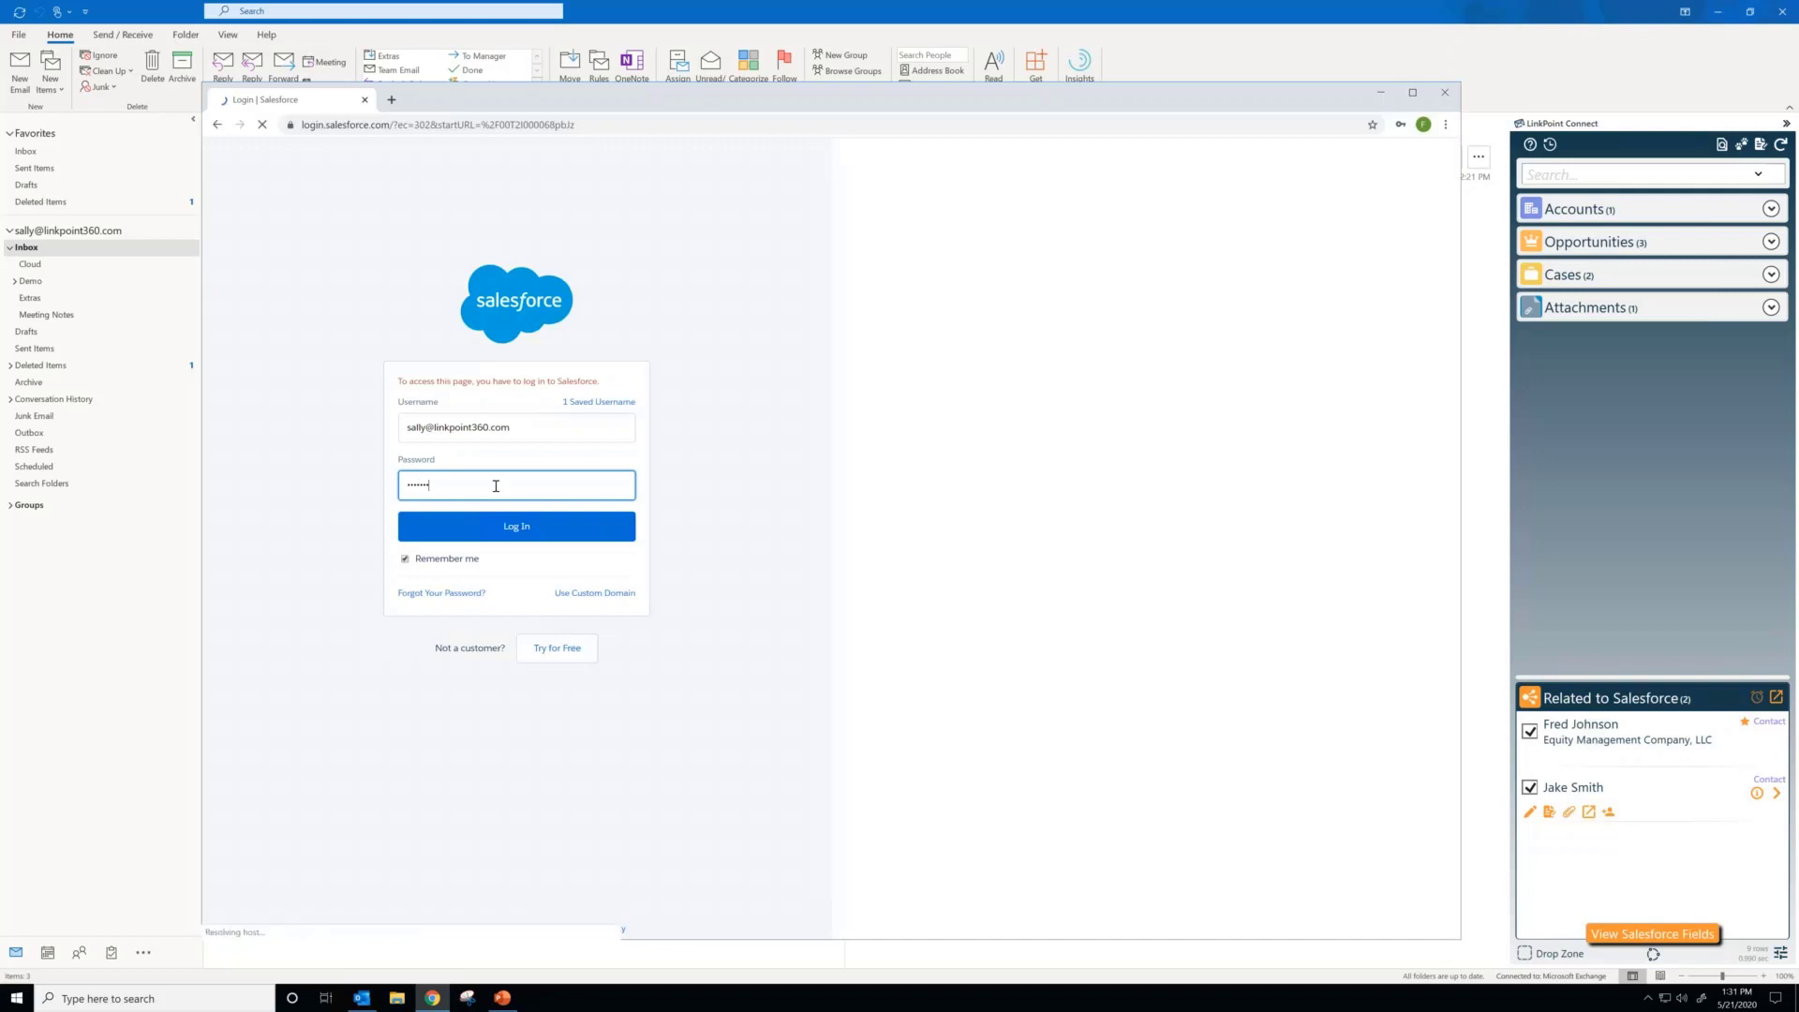
pyautogui.press('Return')
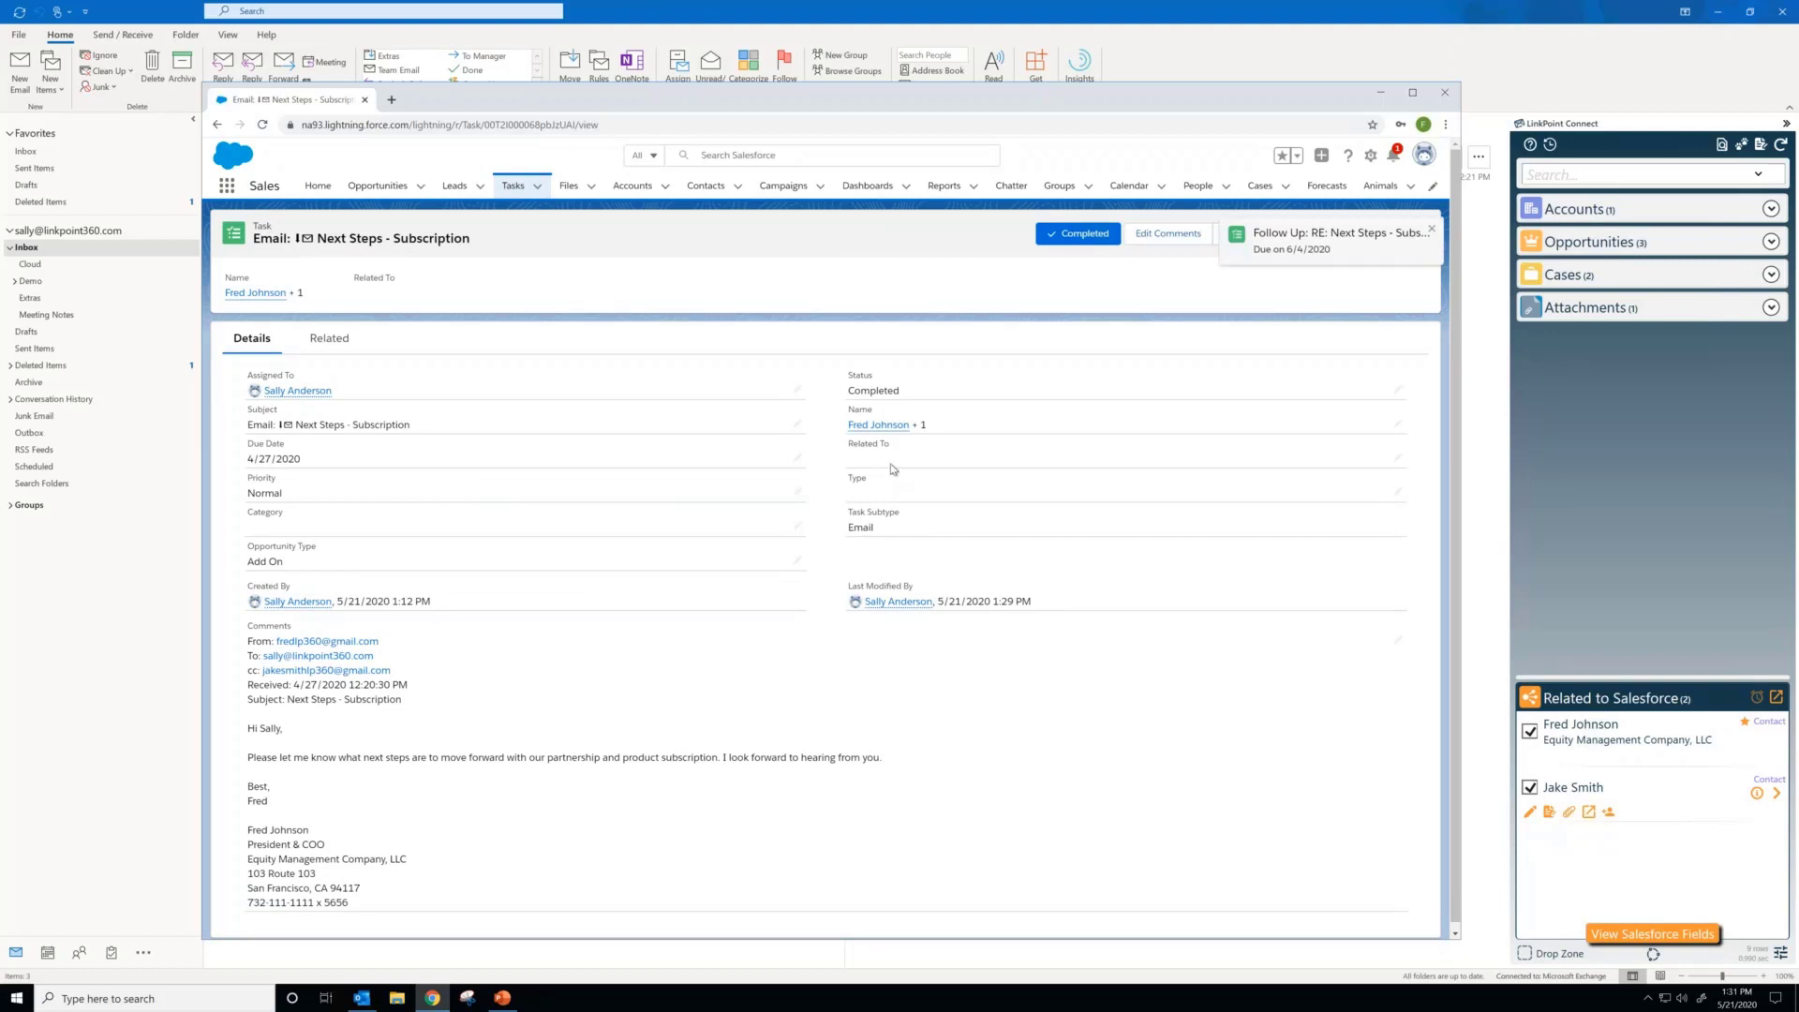
pyautogui.moveTo(878, 430)
pyautogui.click(879, 425)
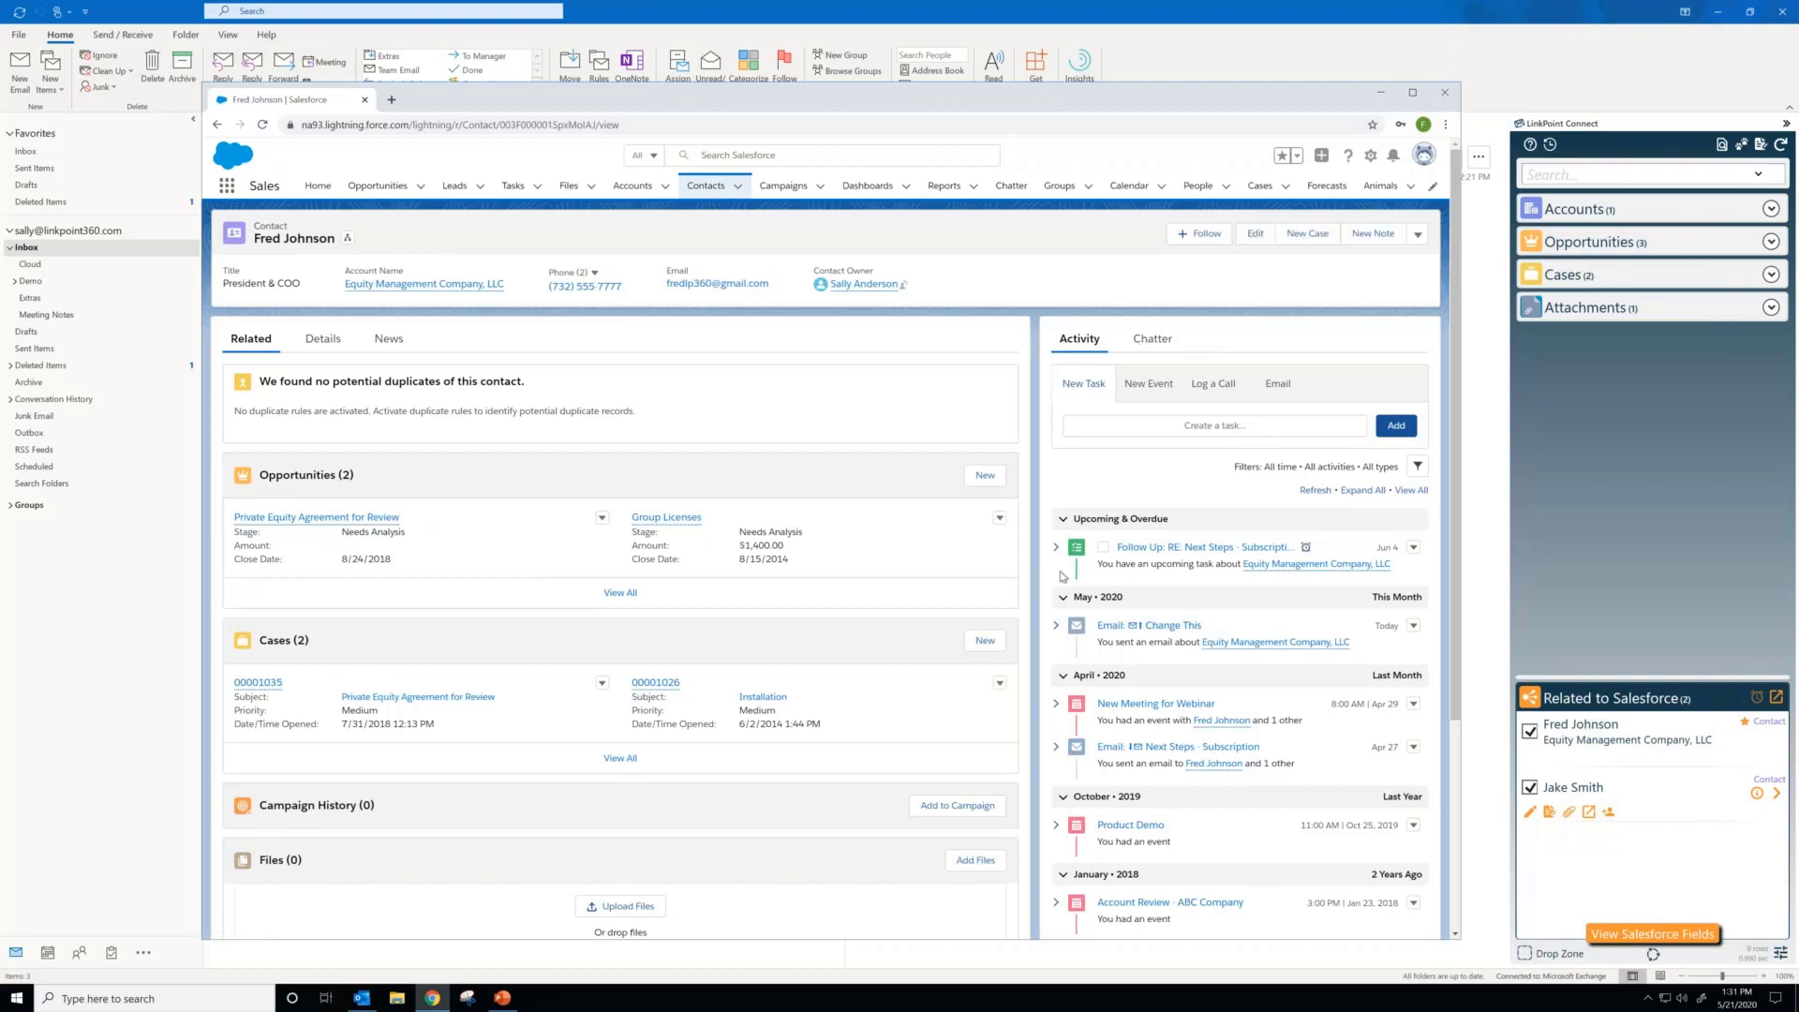
# Step: Open the Change This email from the contact's activity timeline, examine its subject and comments, and return to the contact
pyautogui.scroll(-1, 1063, 575)
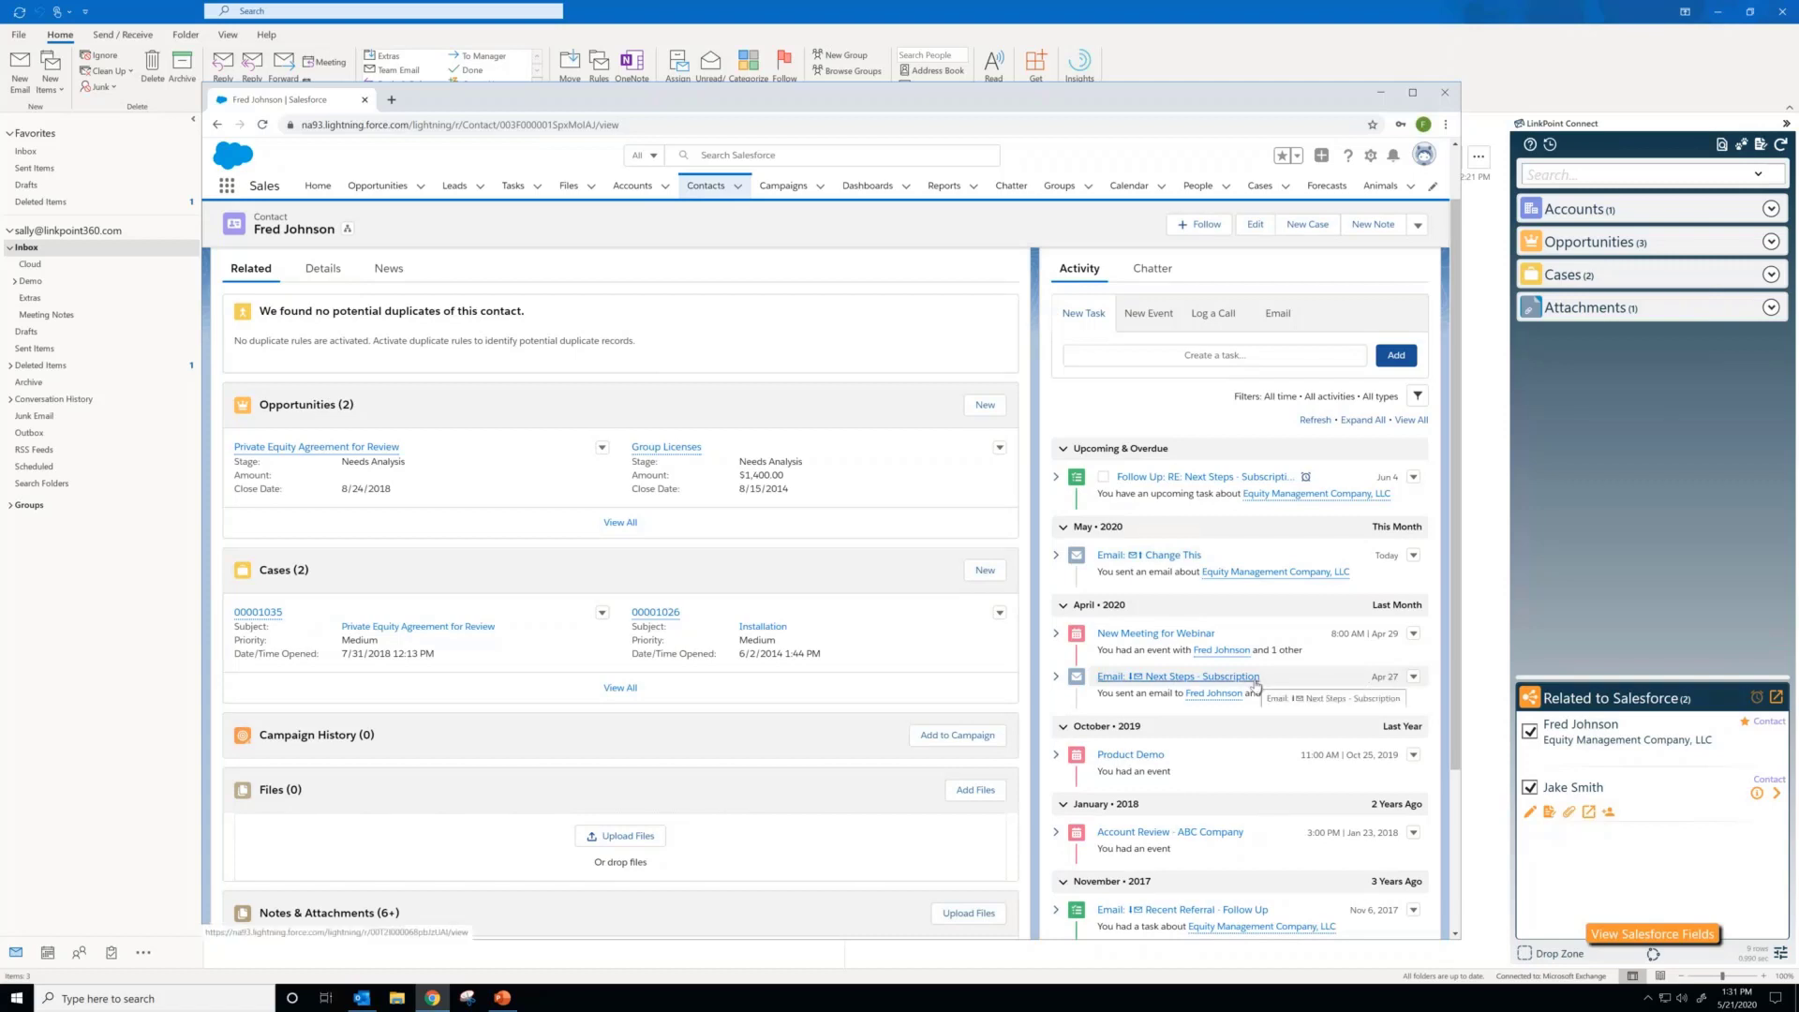
pyautogui.click(1174, 556)
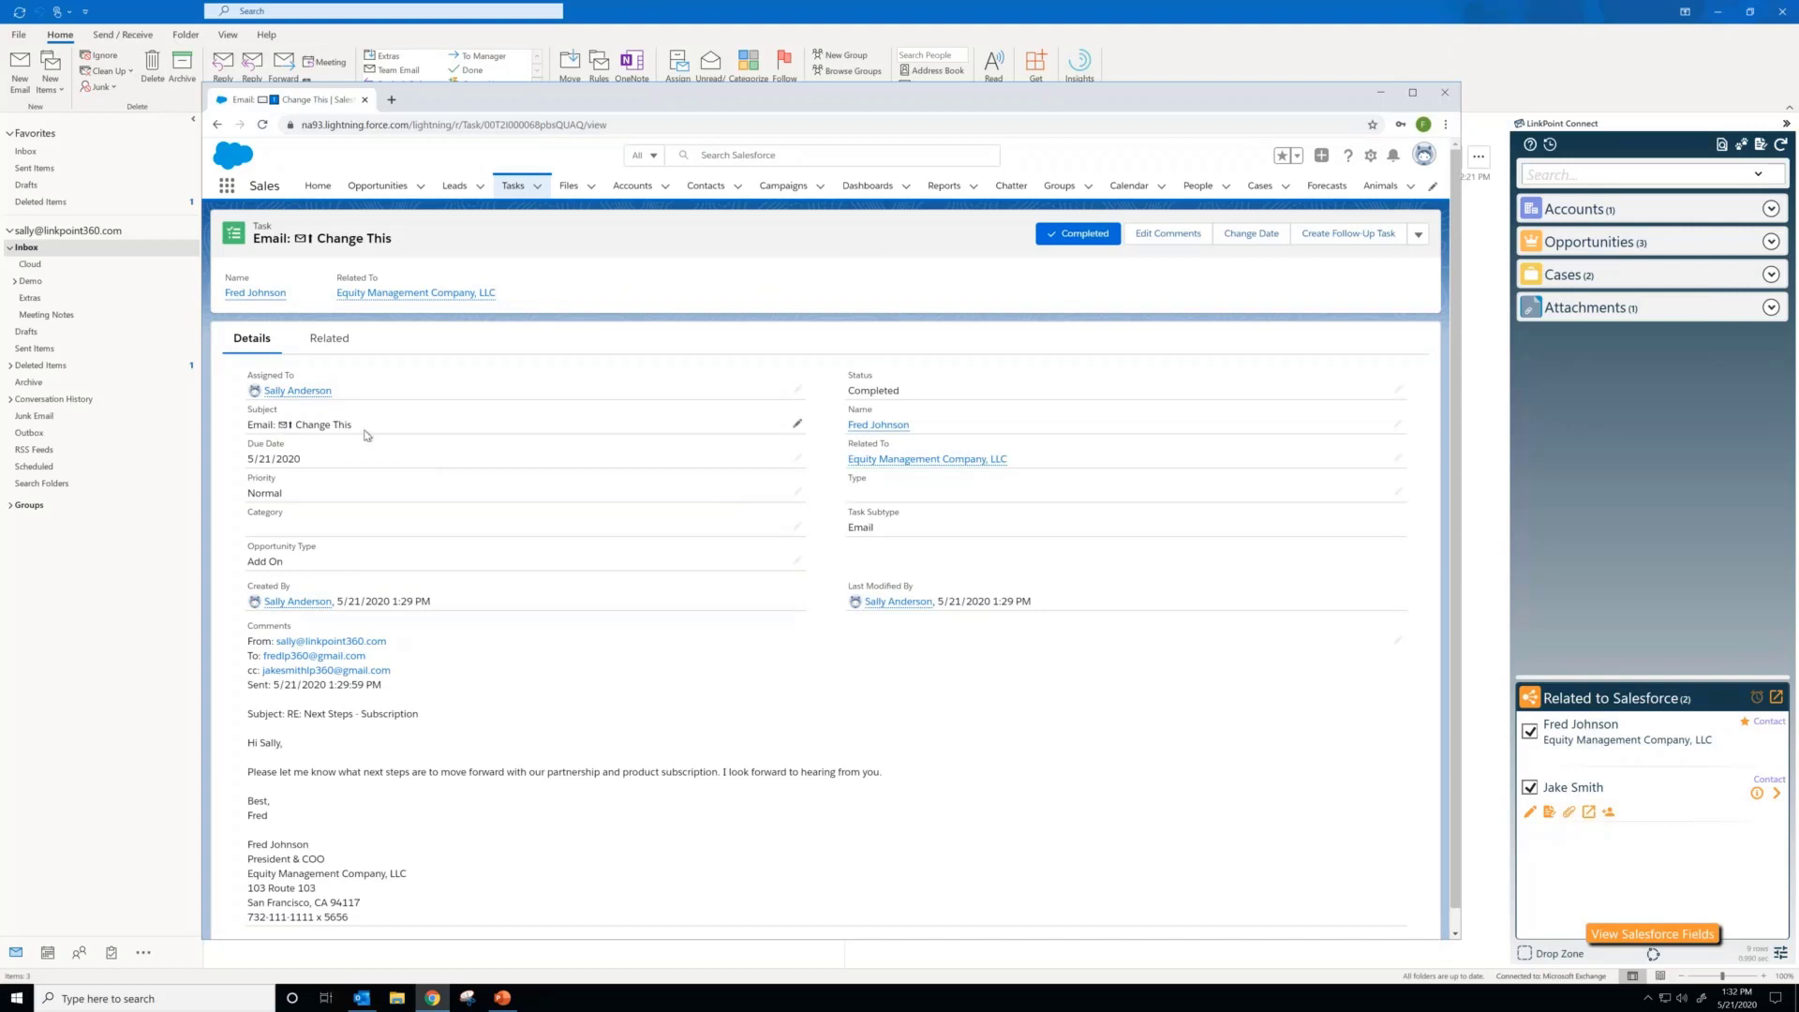
pyautogui.moveTo(368, 436); pyautogui.dragTo(248, 428)
pyautogui.click(246, 428)
pyautogui.moveTo(310, 679); pyautogui.dragTo(250, 644)
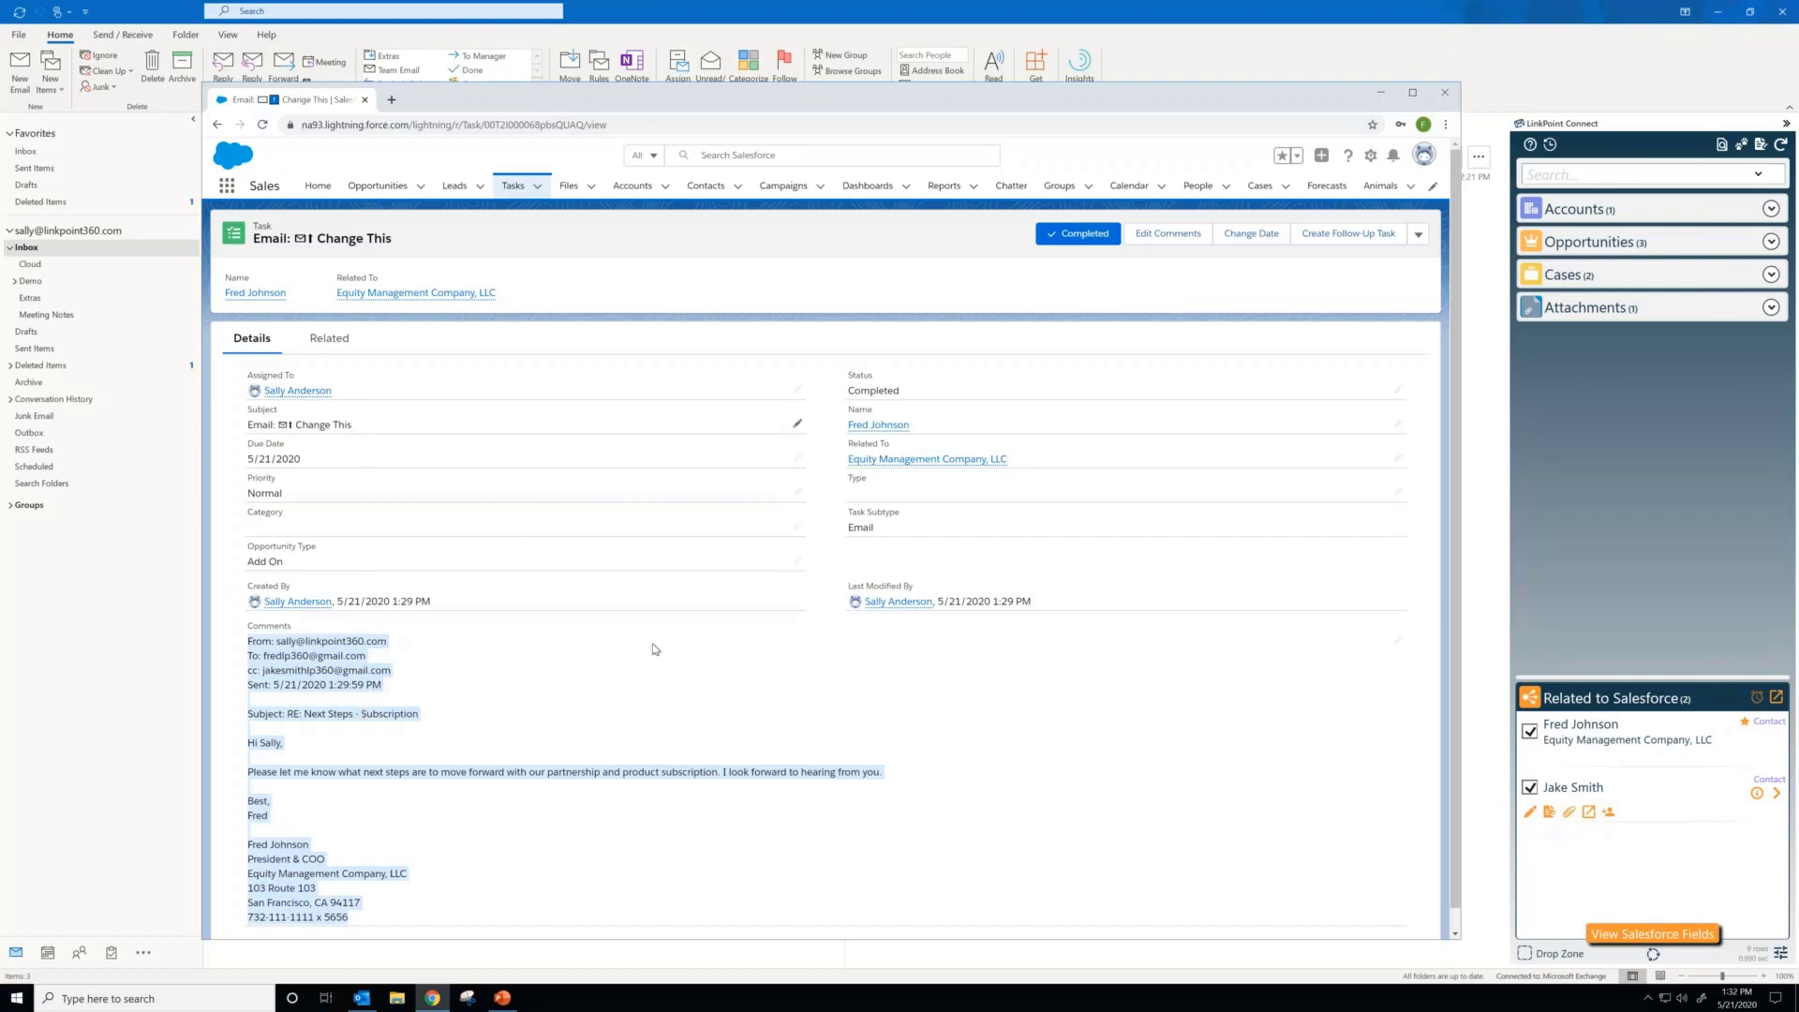
pyautogui.hotkey('alt', 'Left')
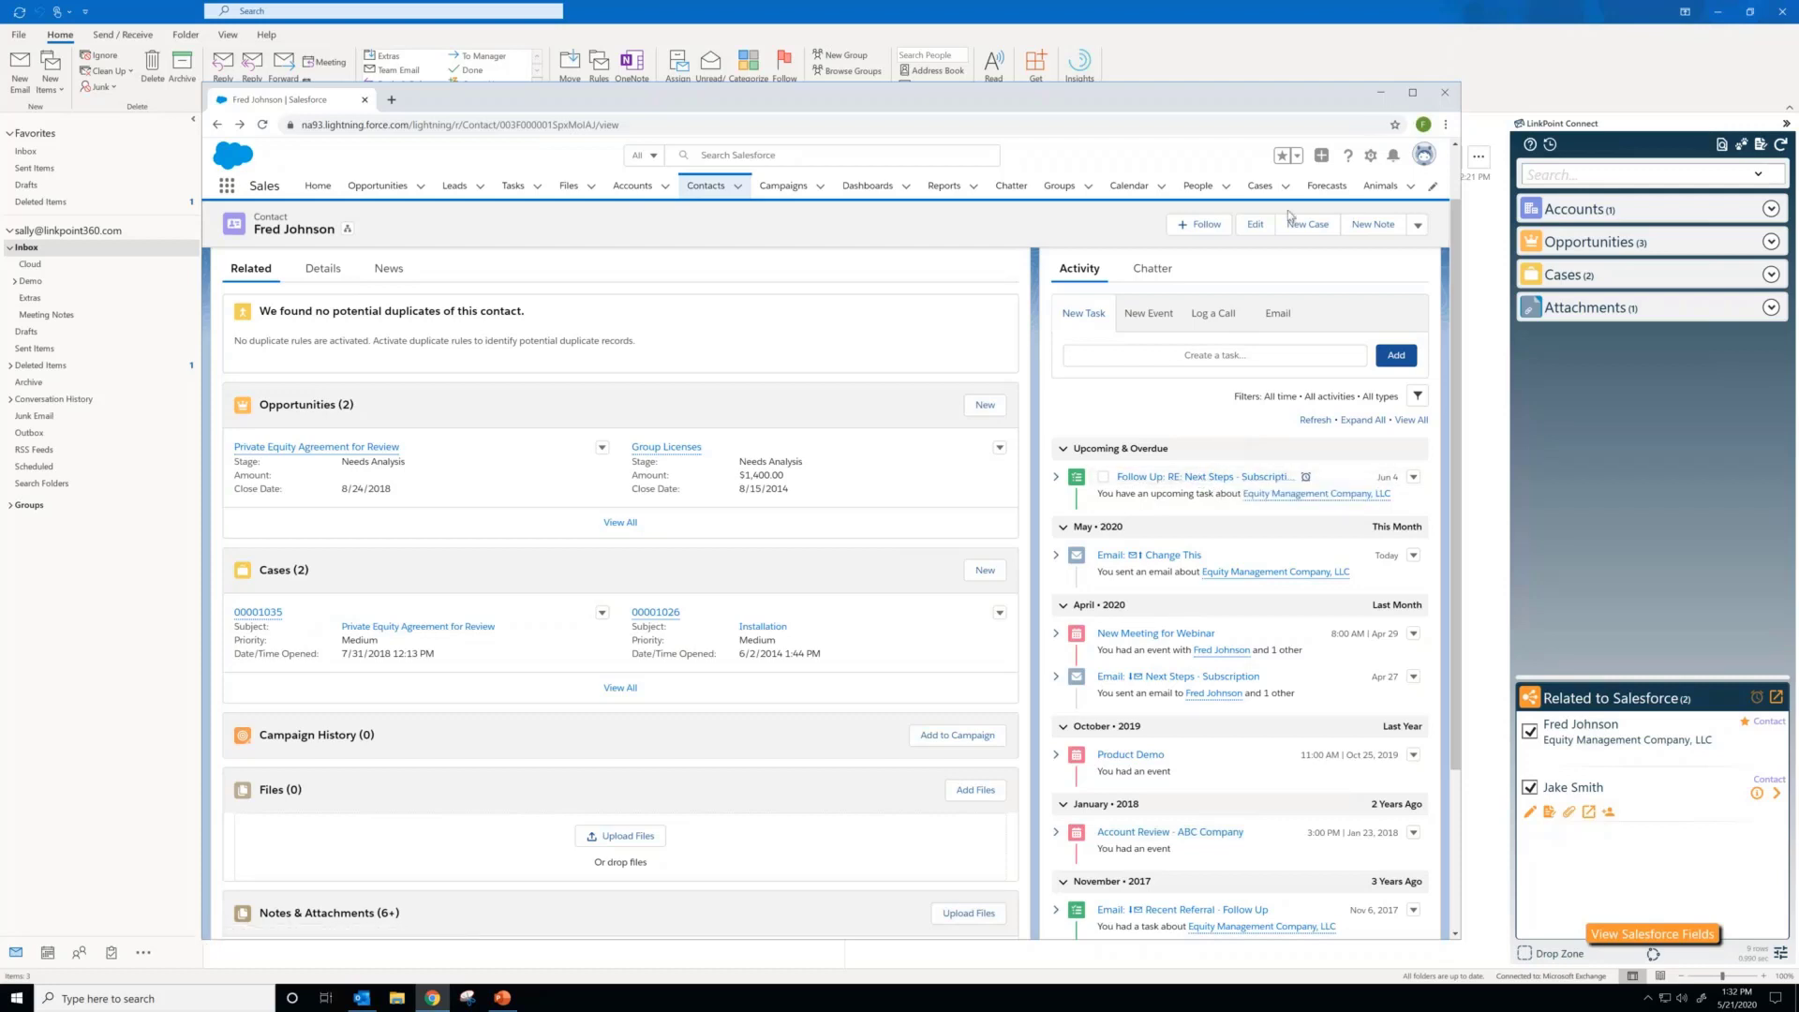
# Step: Switch back to Outlook and add the sample.pdf attachment to the email's related Salesforce items
pyautogui.click(1384, 93)
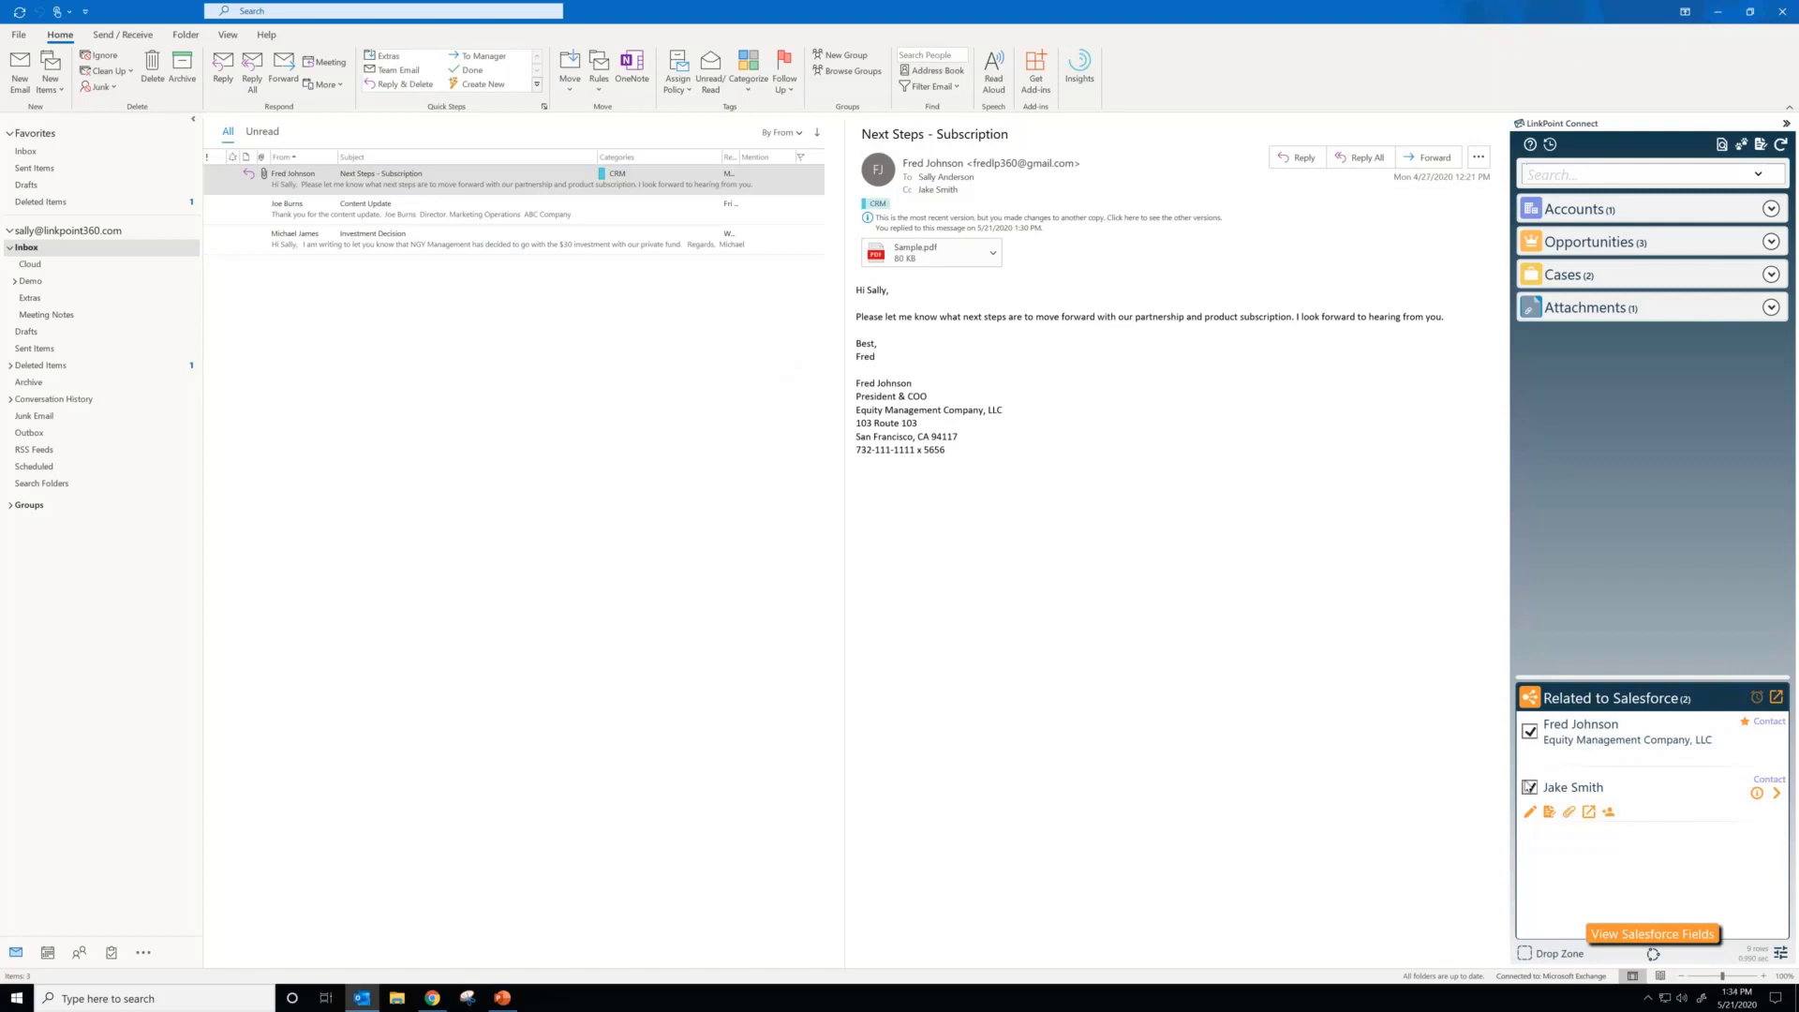
pyautogui.click(1769, 310)
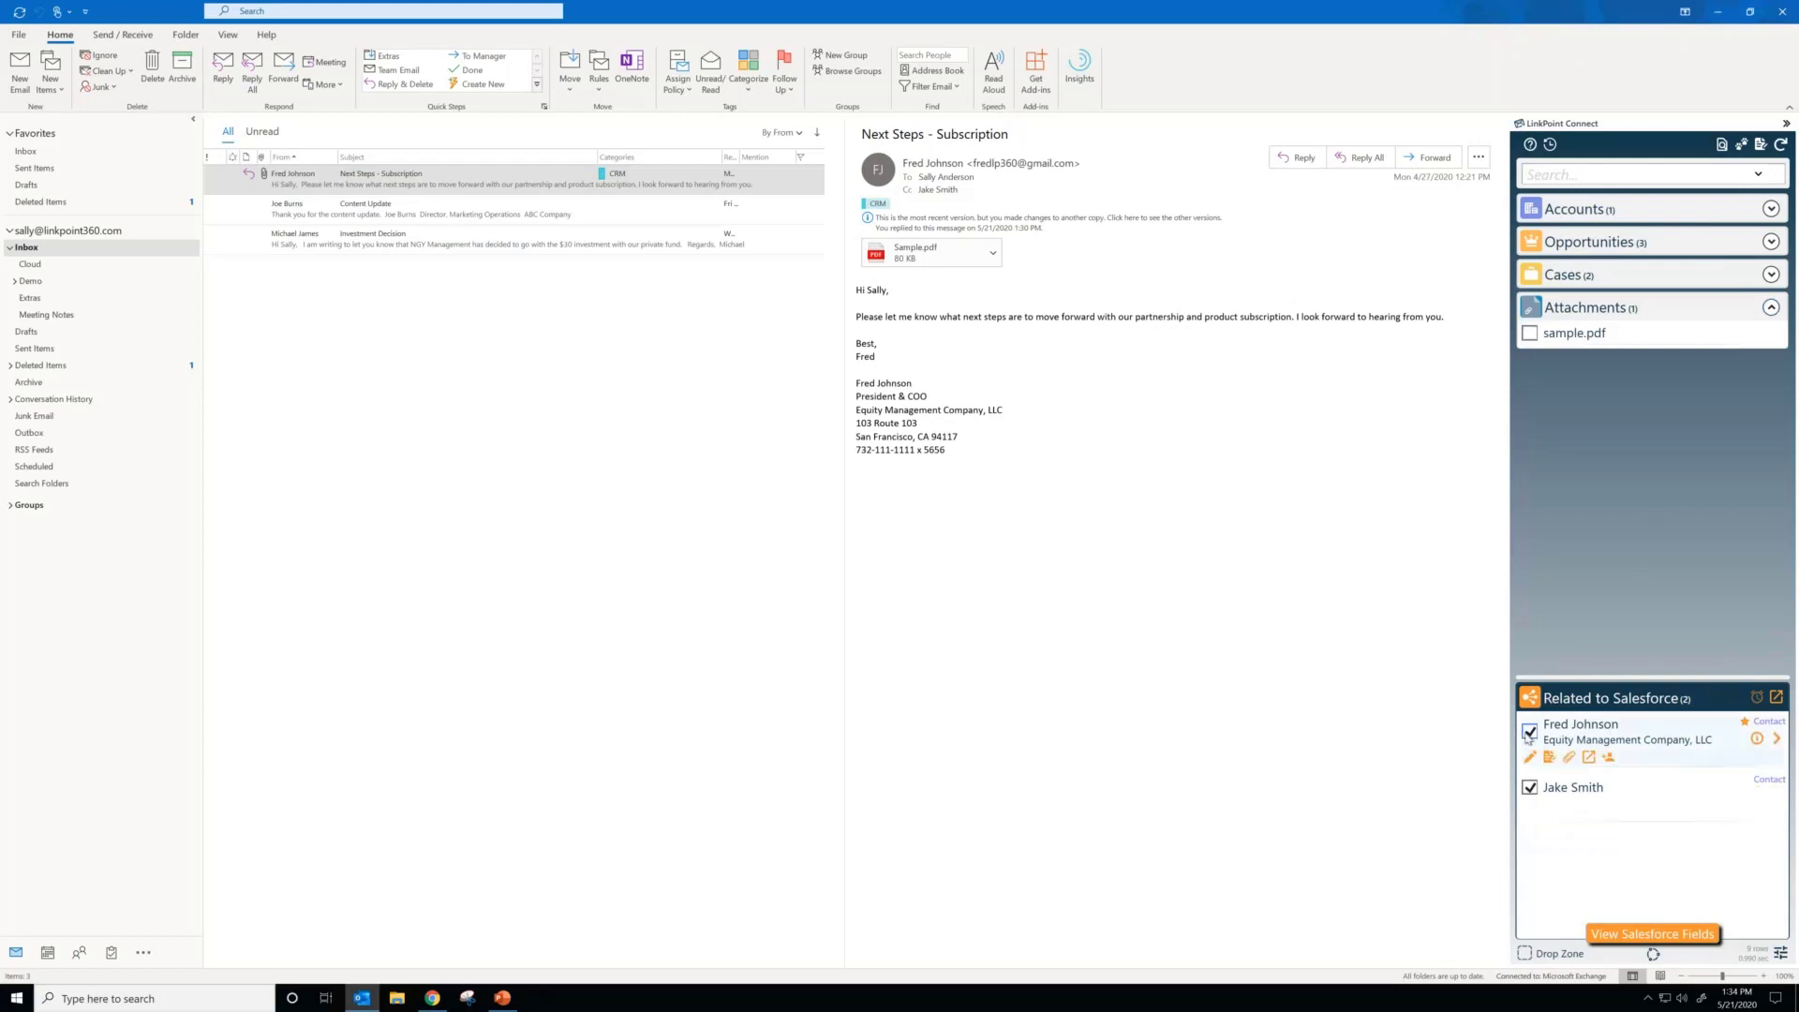
pyautogui.click(1527, 335)
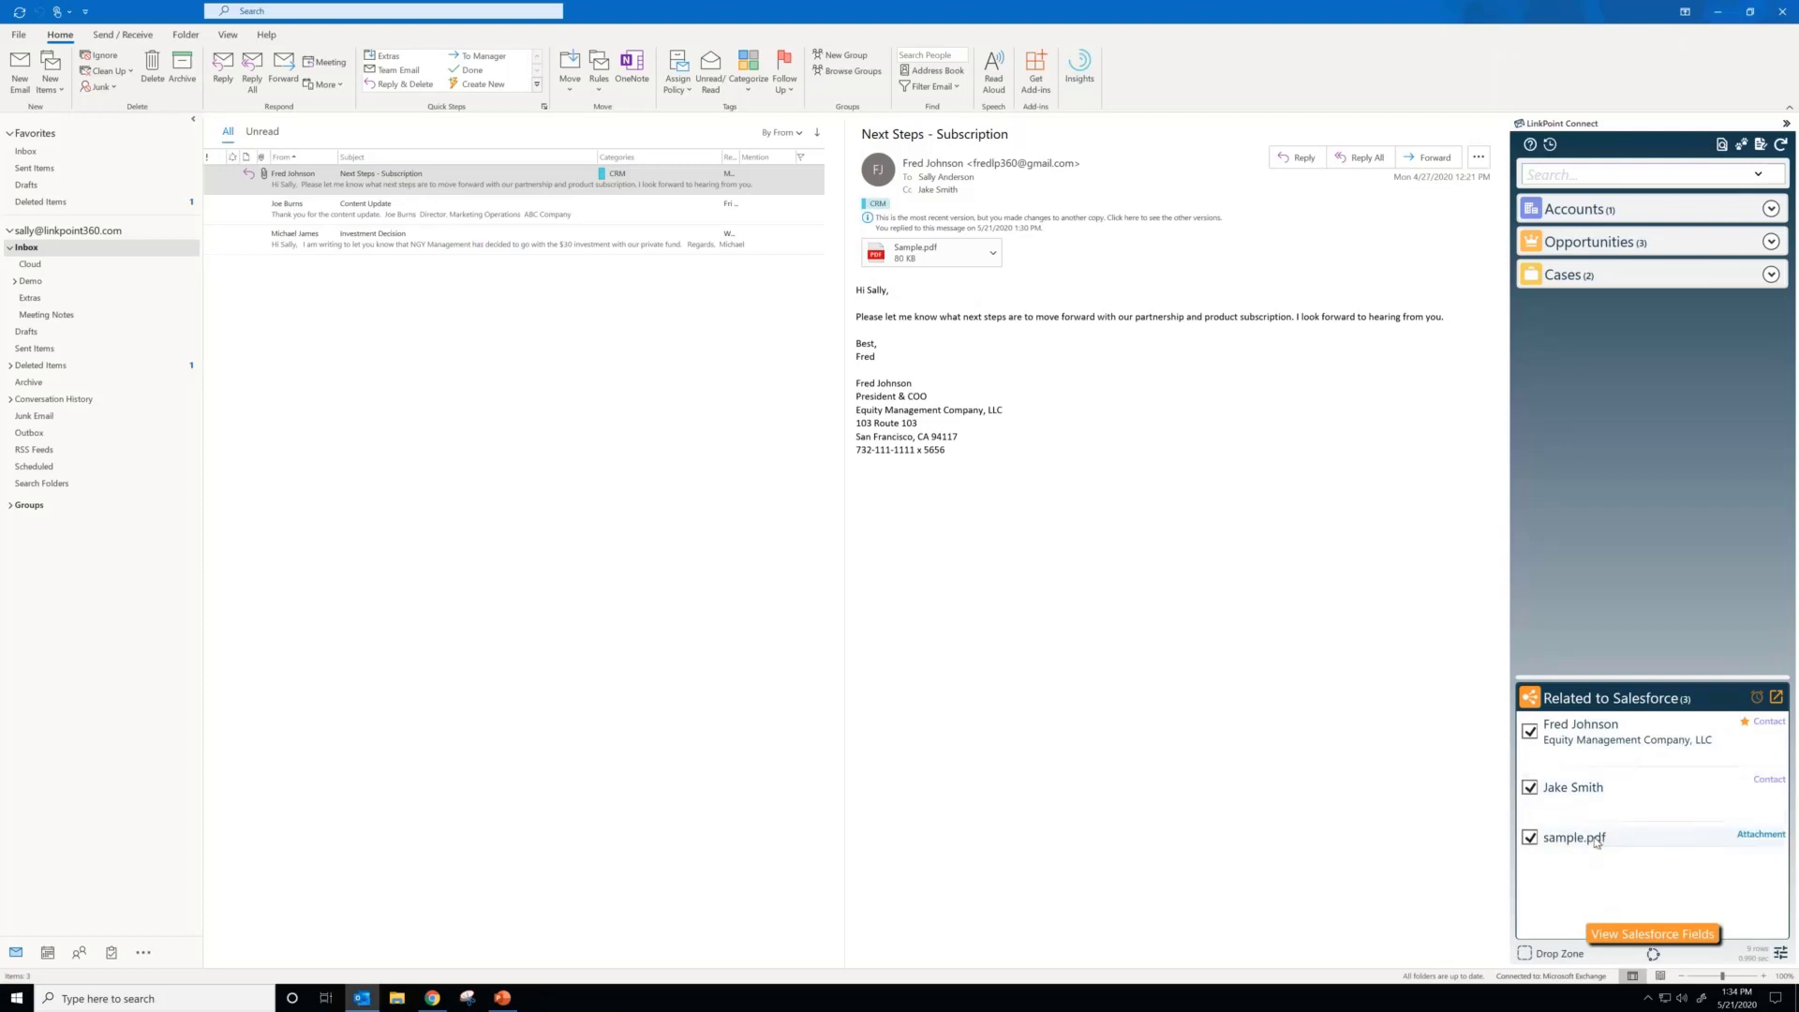
pyautogui.moveTo(1627, 752)
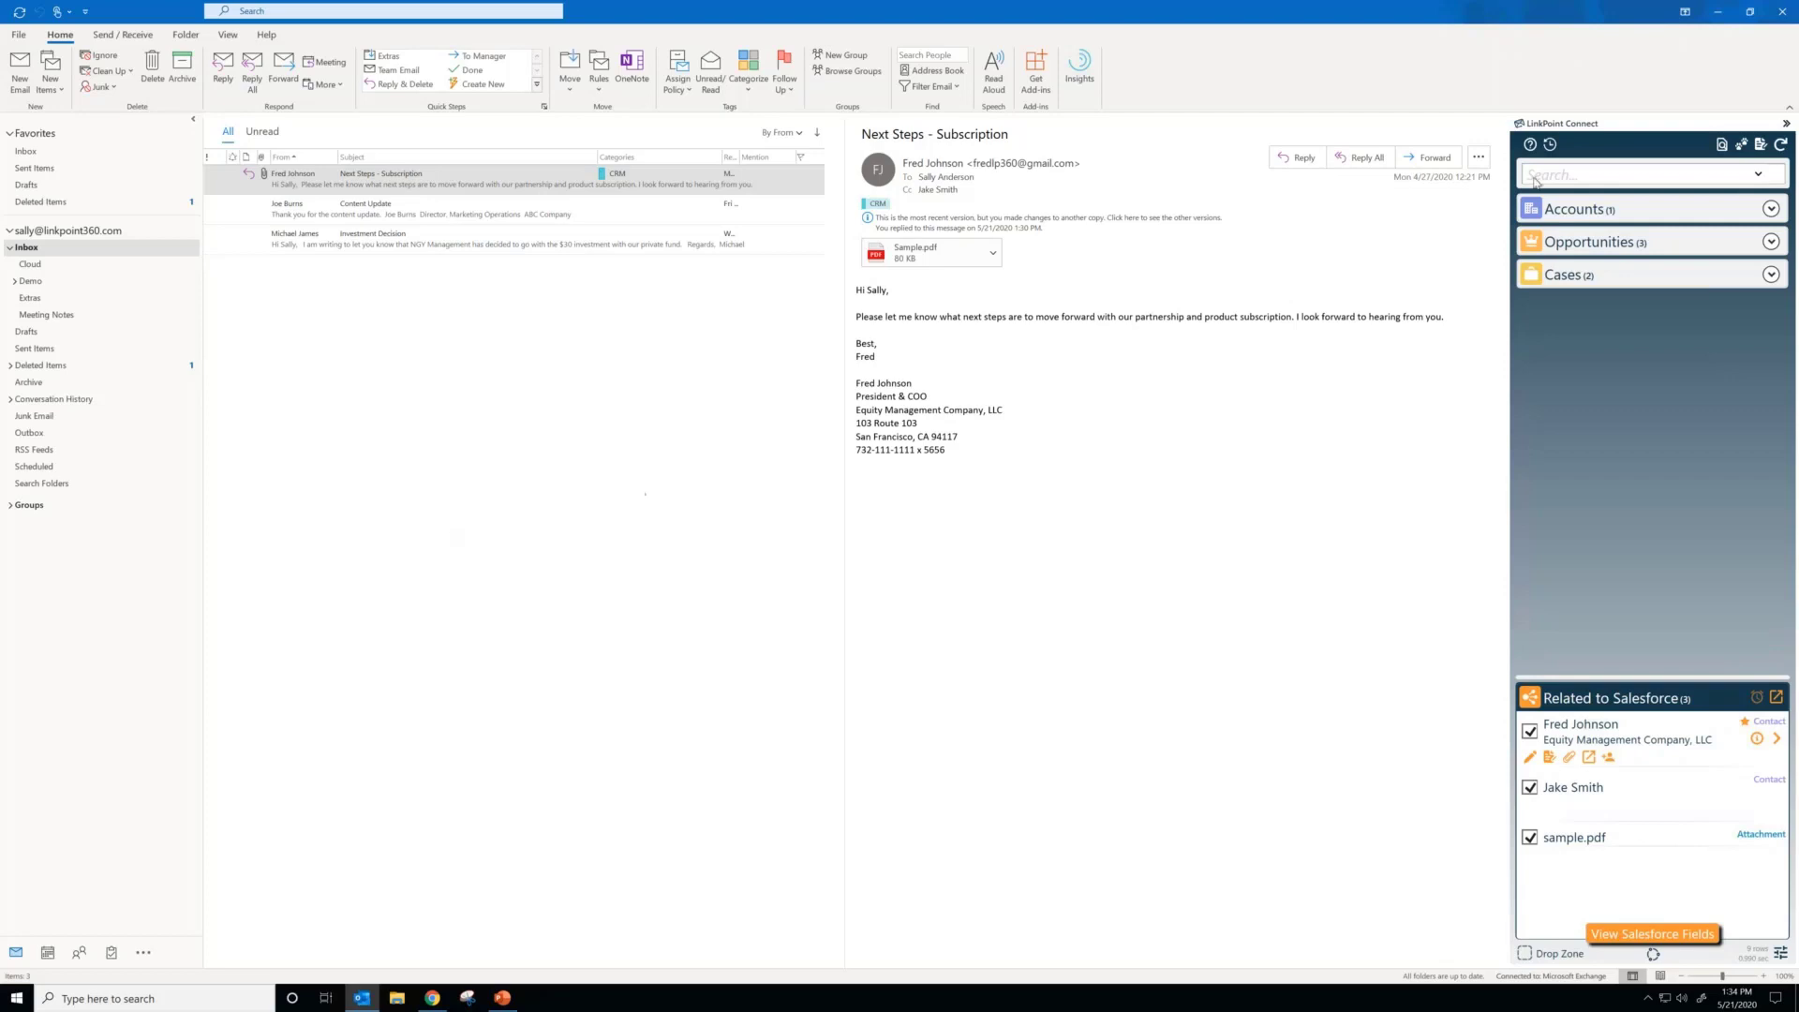
# Step: View the suggested opportunities, filter the Salesforce records with a Quick Find for new, and clear the filter
pyautogui.click(1771, 242)
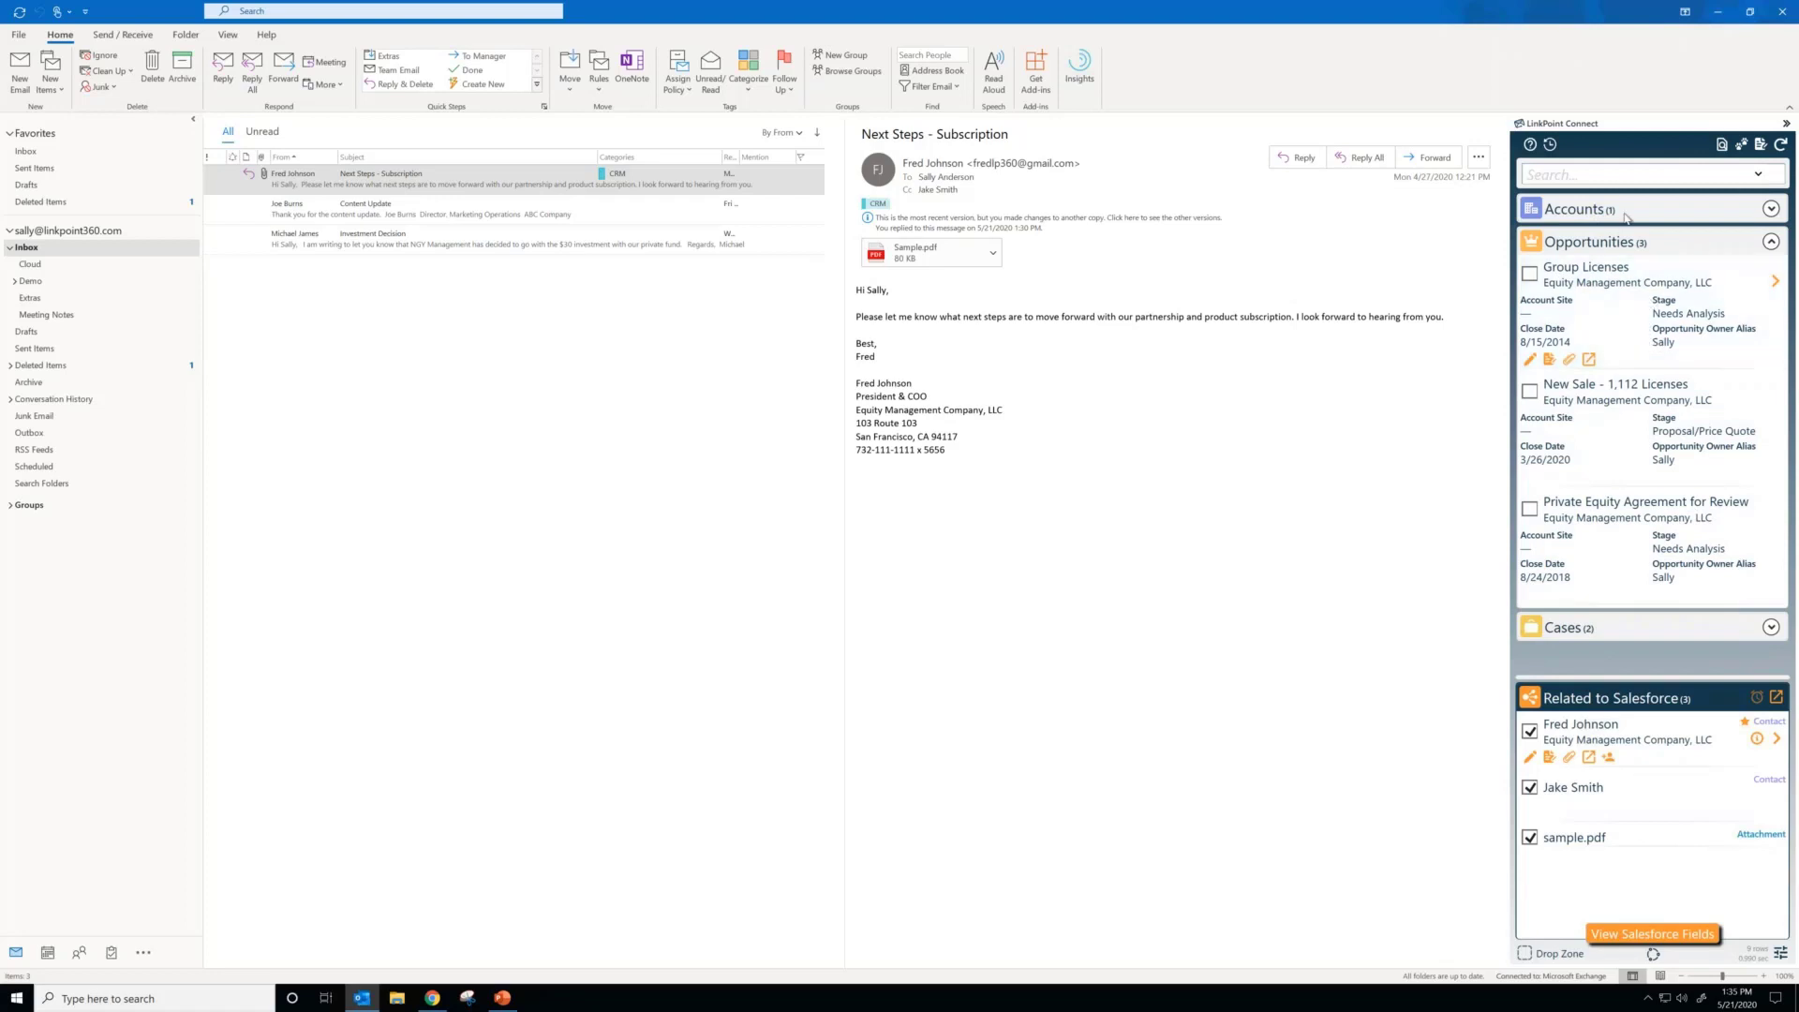
pyautogui.click(1721, 145)
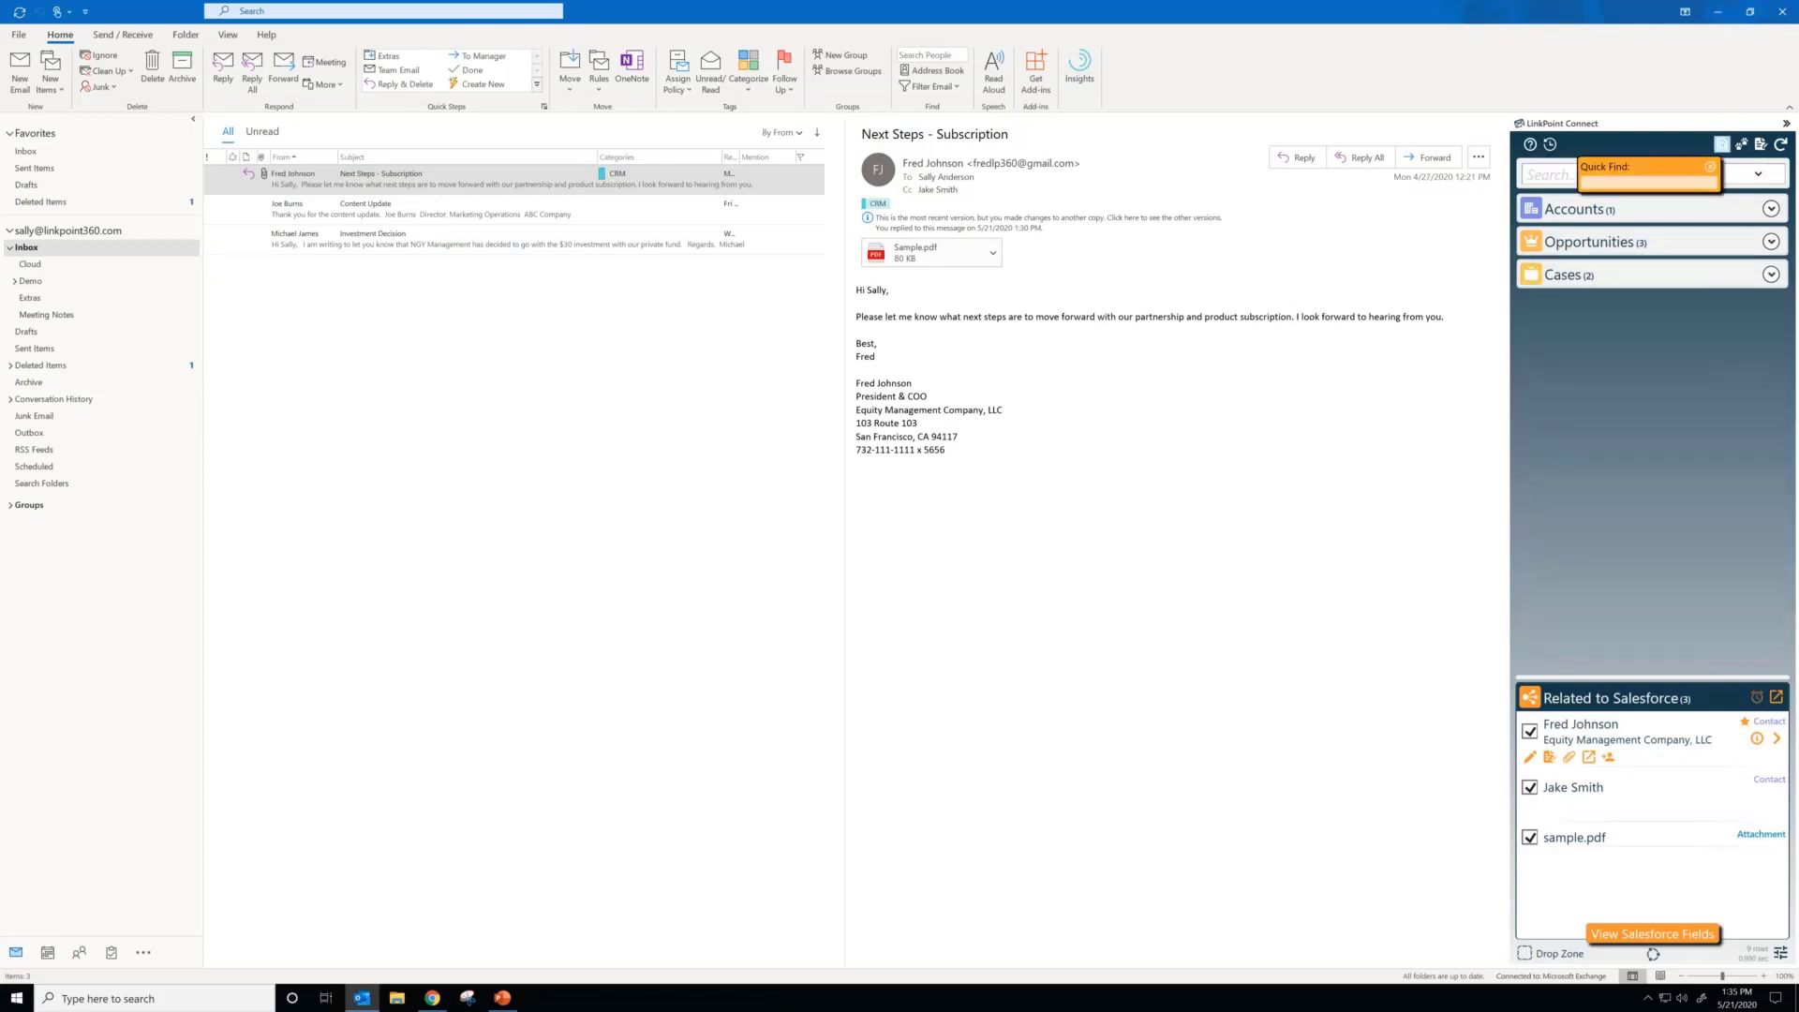
pyautogui.write('n')
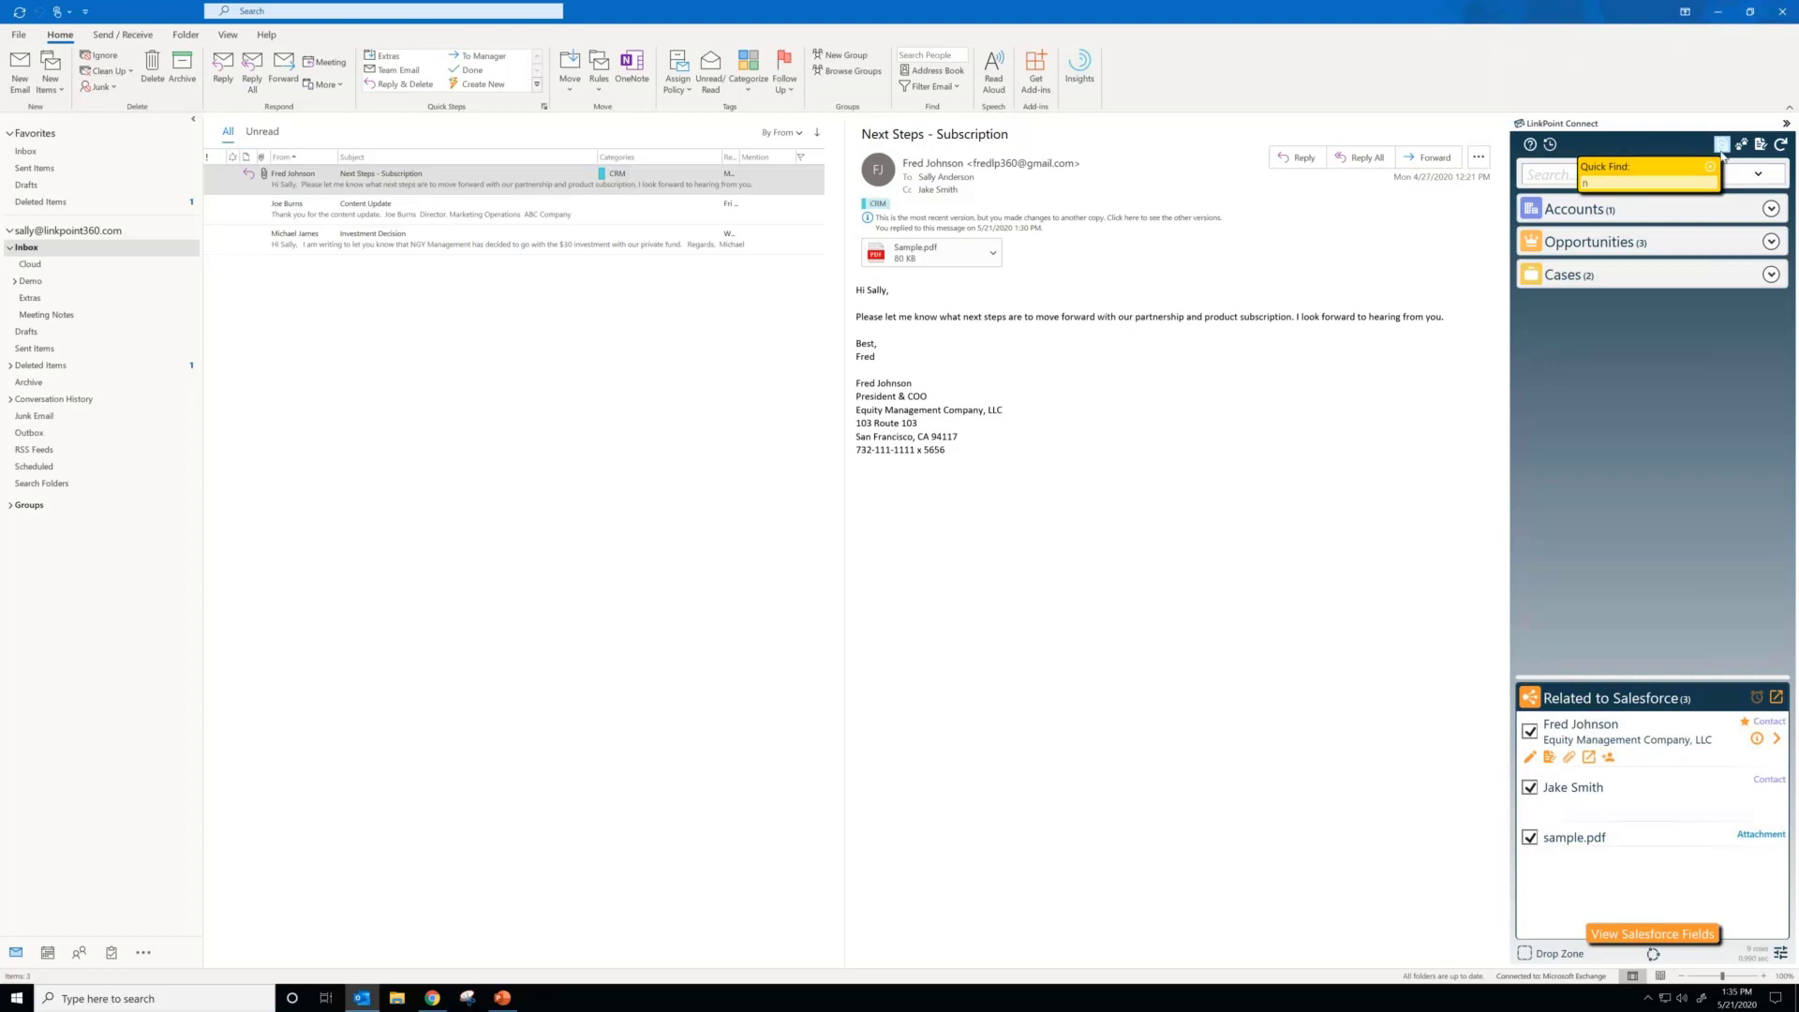
pyautogui.write('ew')
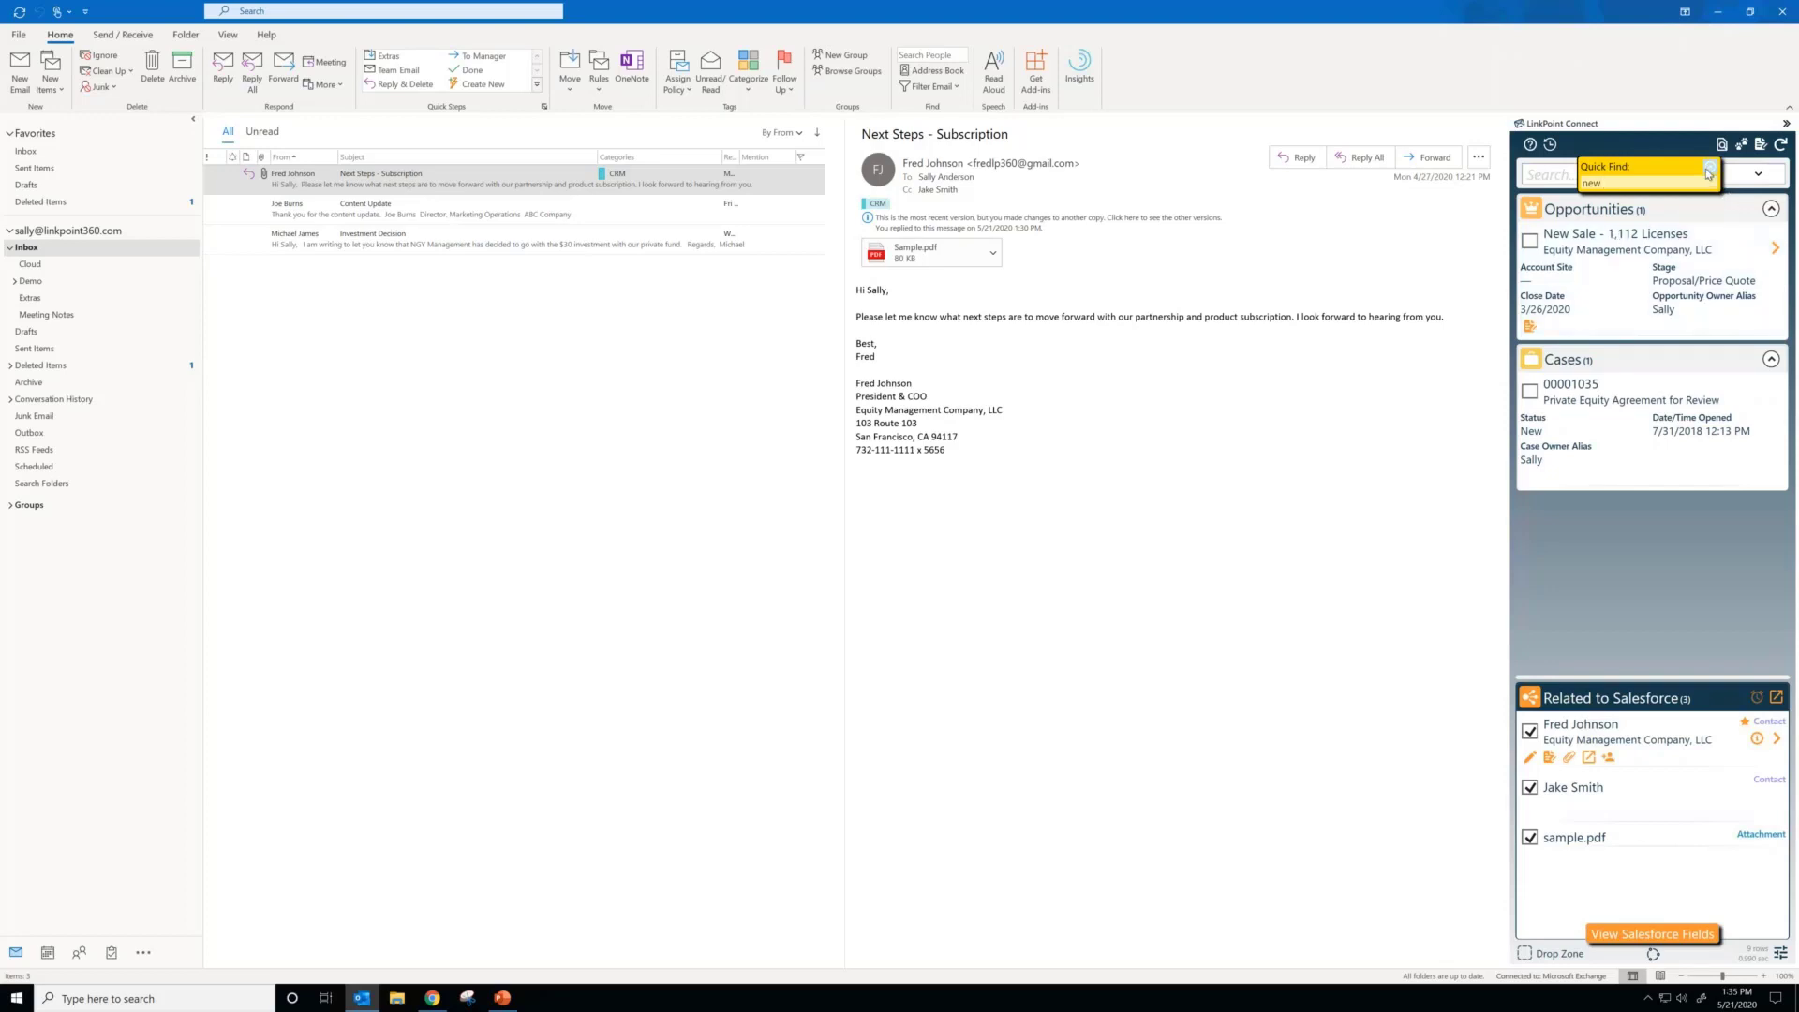
pyautogui.click(1708, 171)
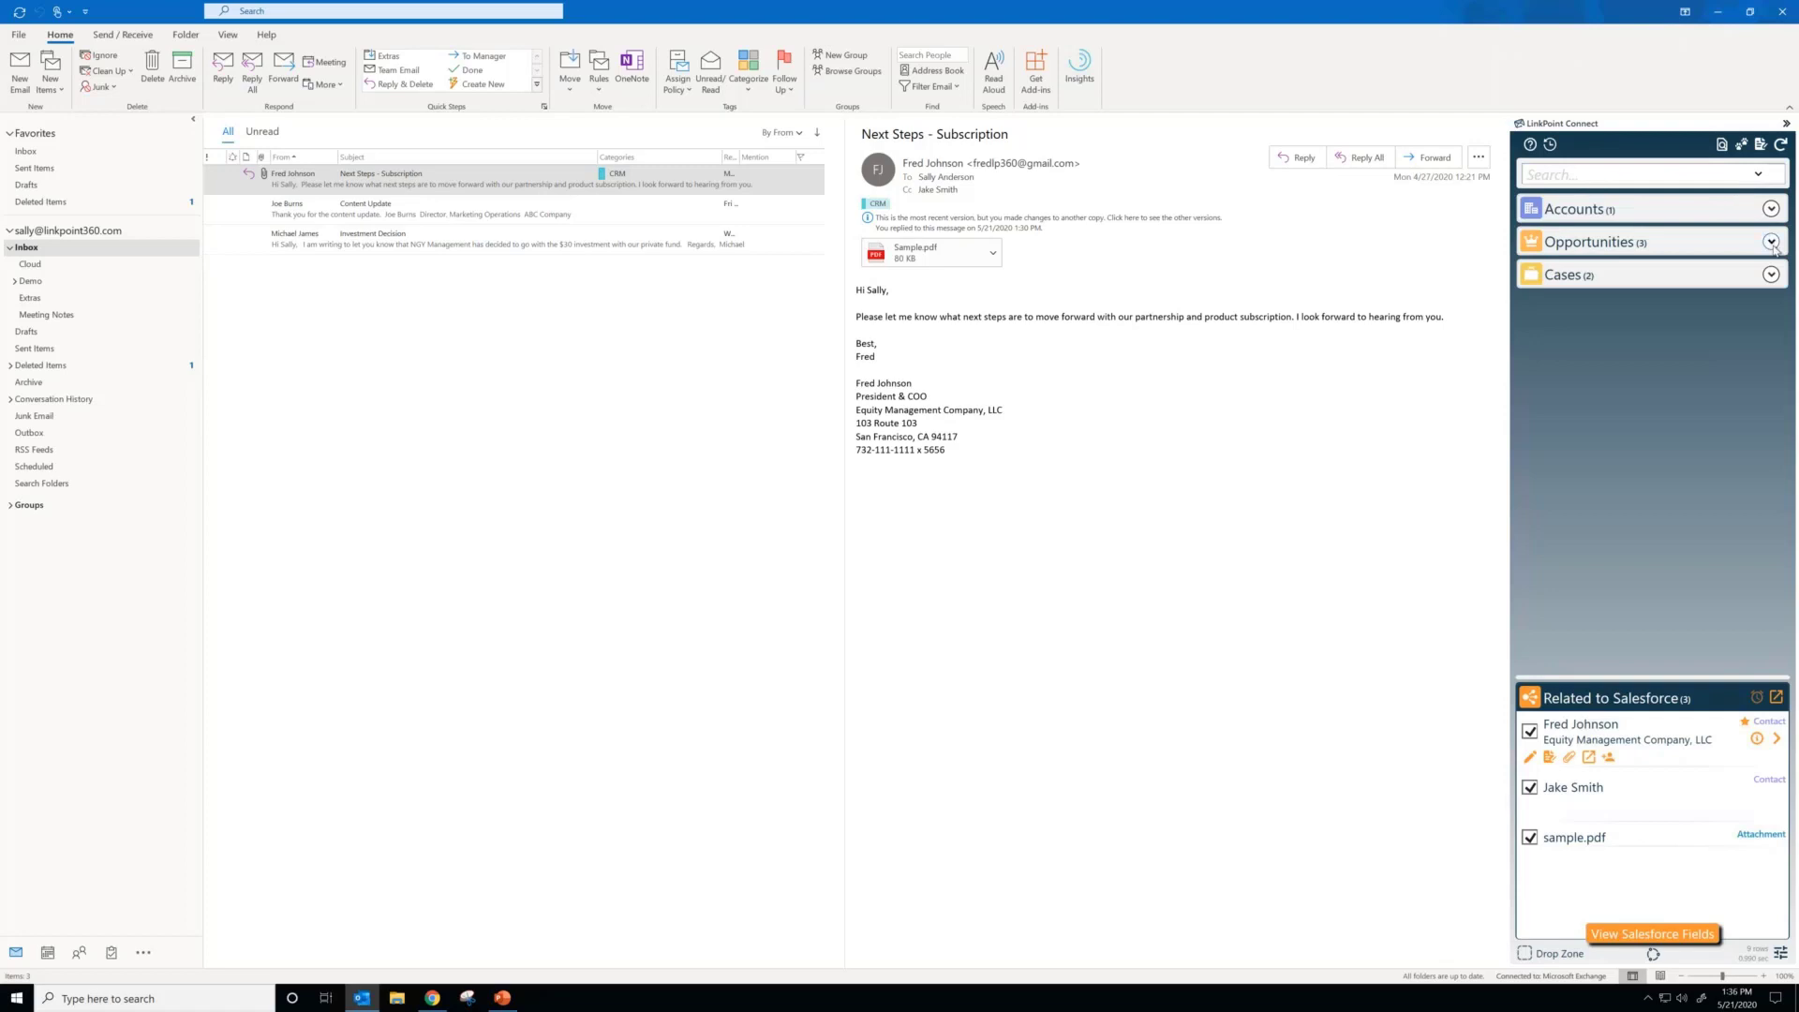
# Step: Expand the Accounts and Opportunities groups and show the display and sort options for Opportunities
pyautogui.click(1771, 242)
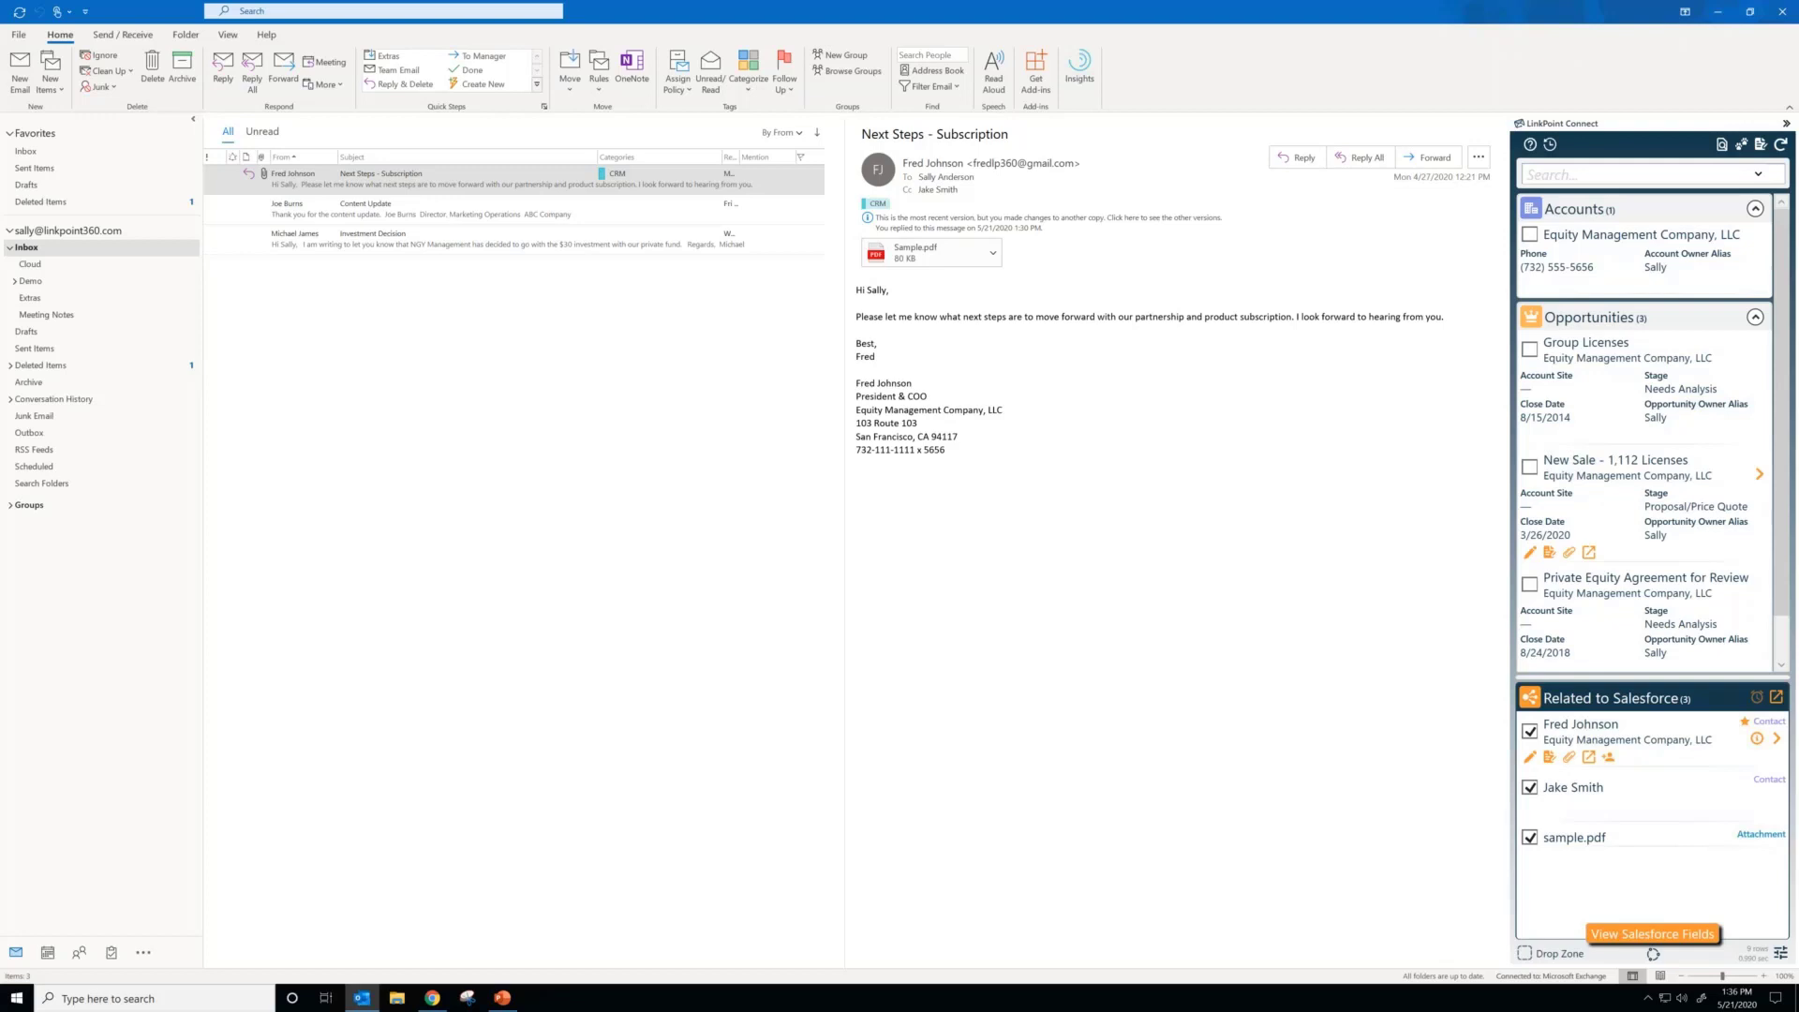
pyautogui.click(1541, 318)
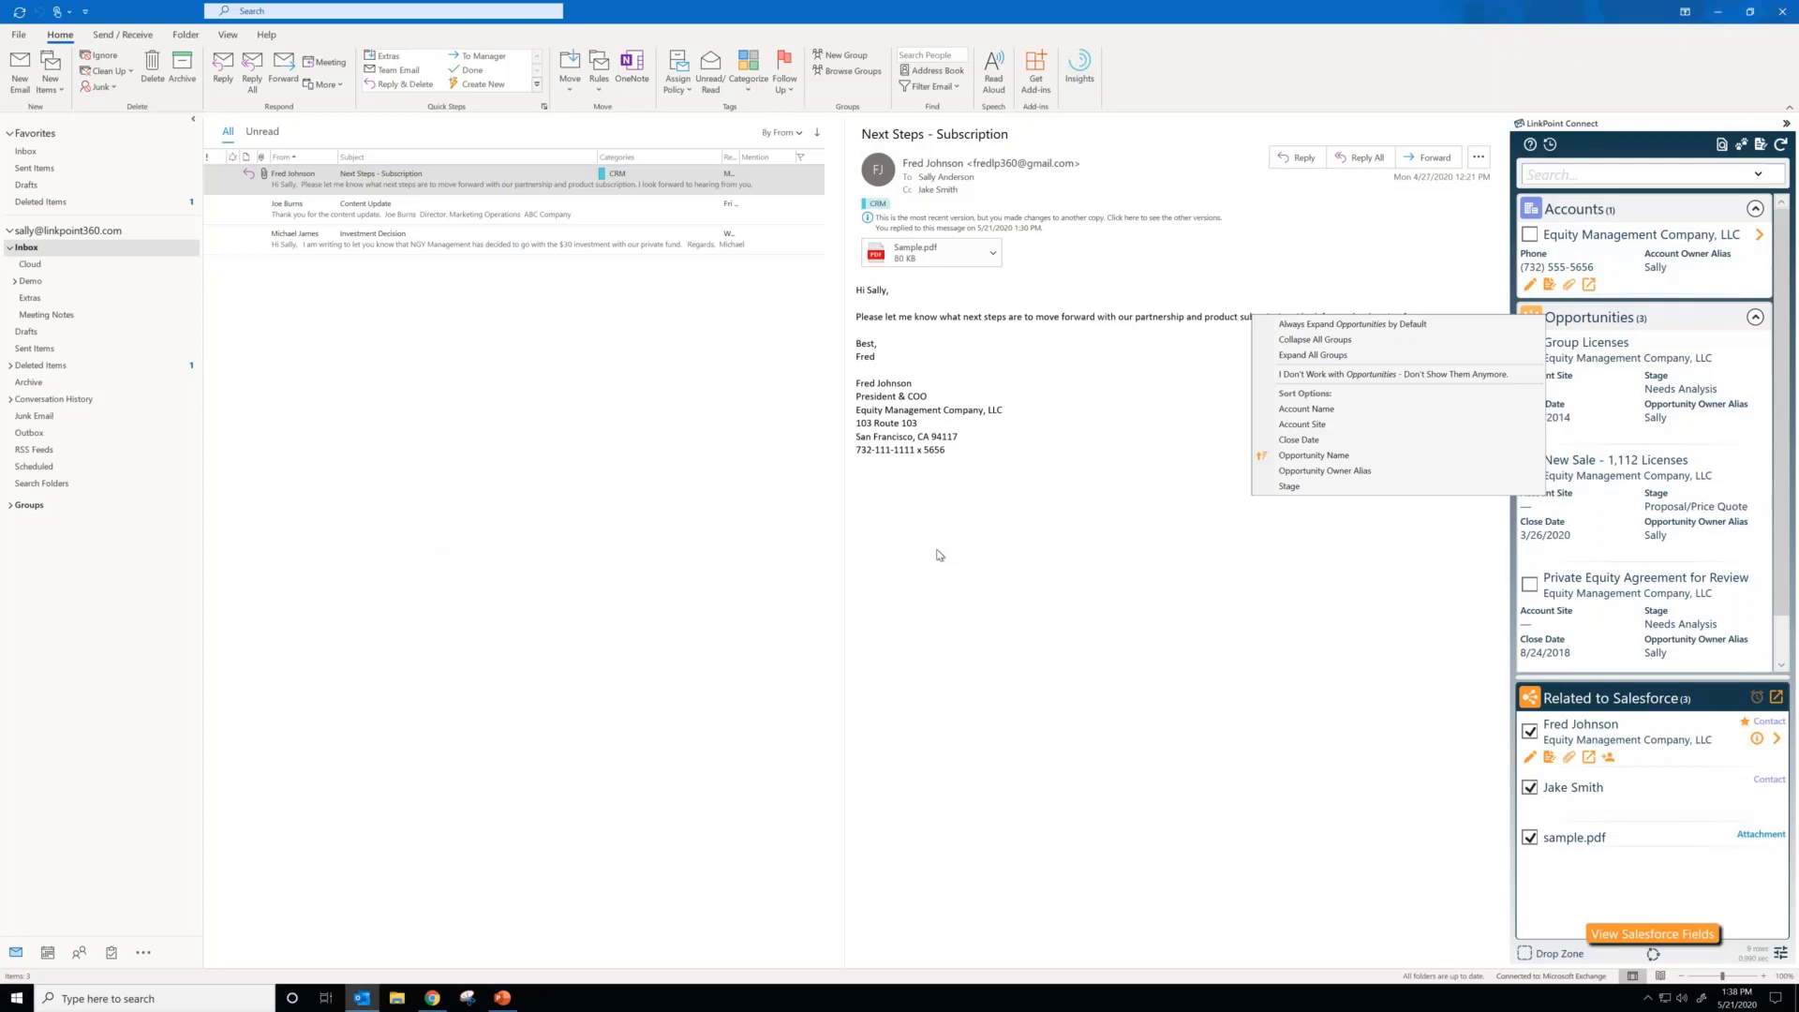
# Step: Dismiss the Opportunities options, open the follow-up Create Task form for the related email, and close it without saving
pyautogui.click(940, 554)
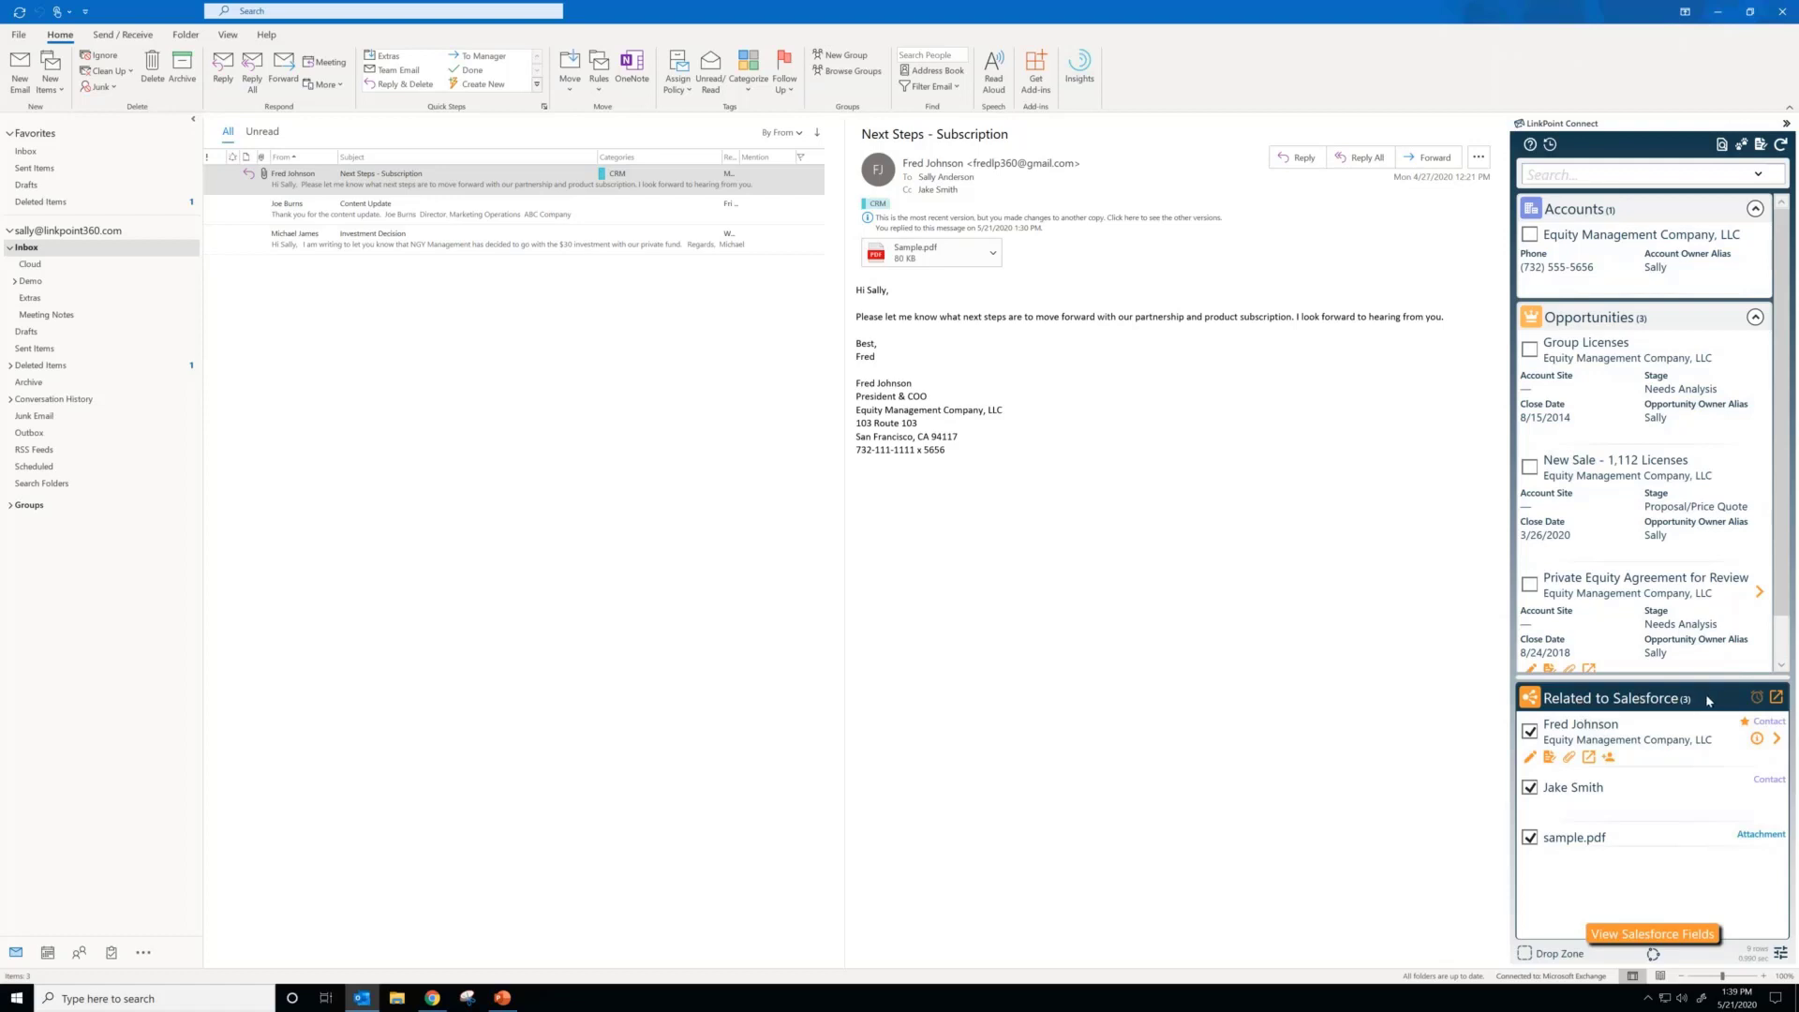
pyautogui.click(1755, 700)
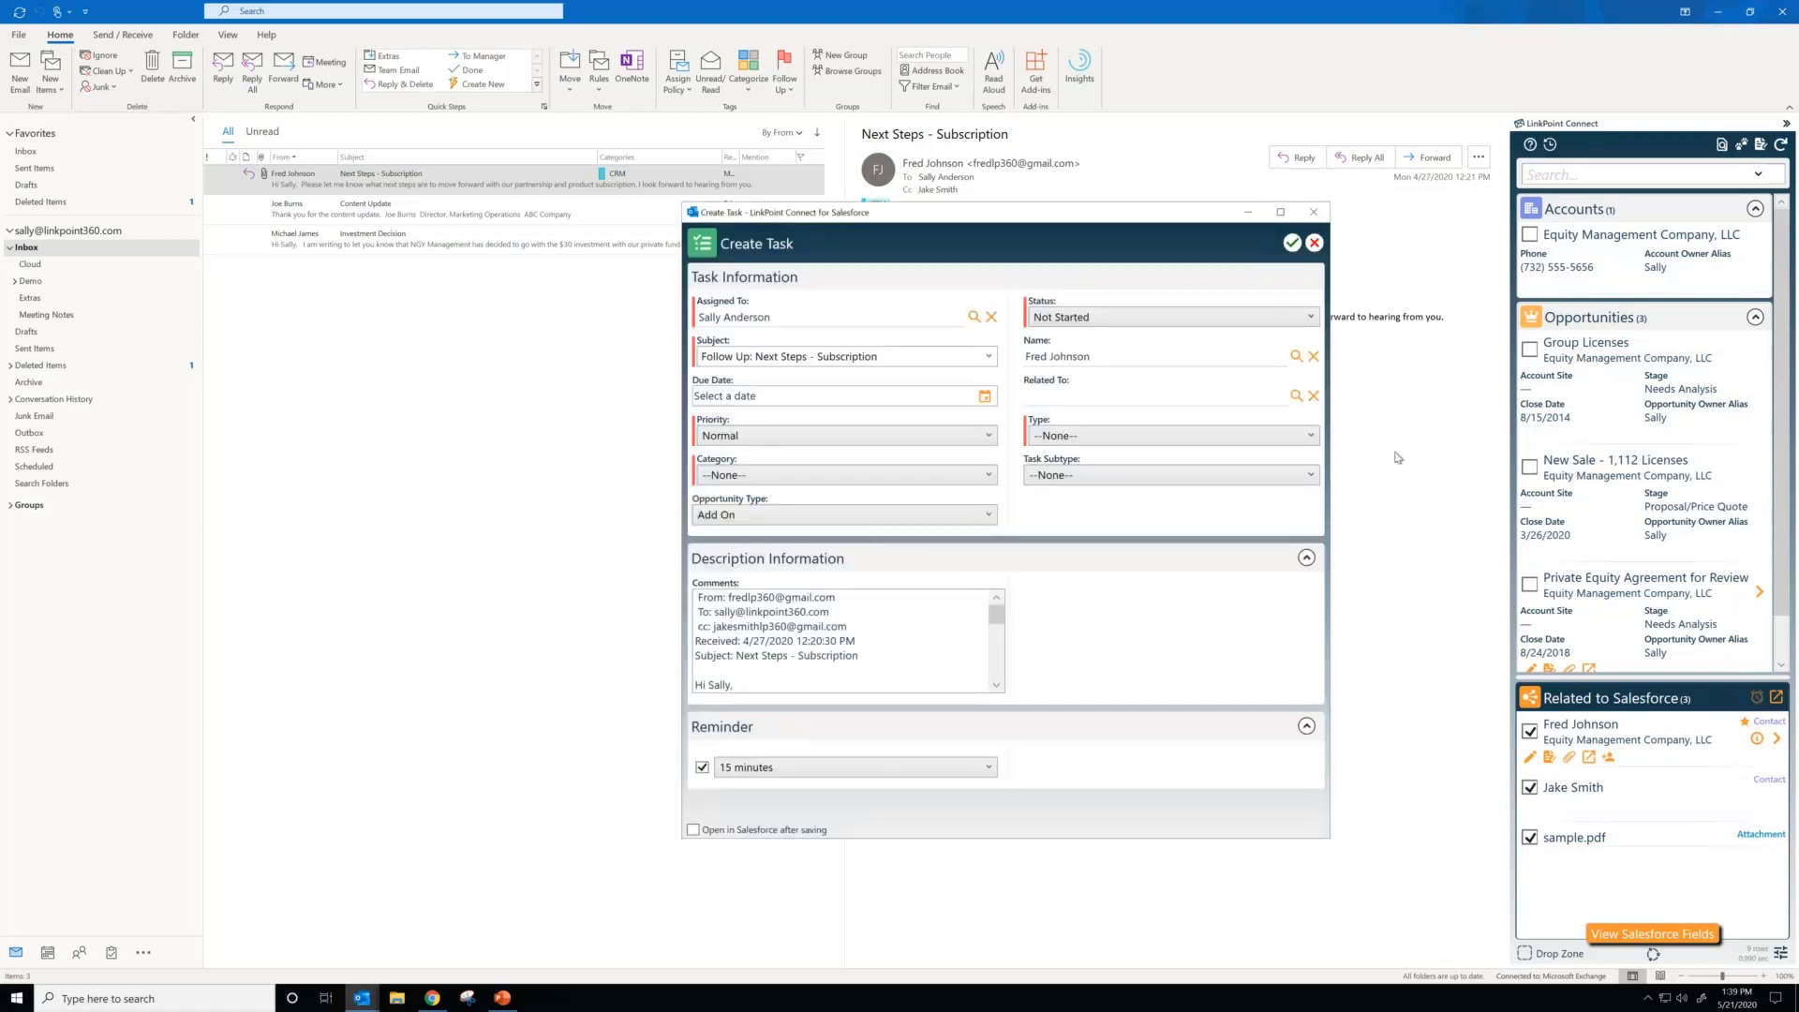
pyautogui.click(1316, 243)
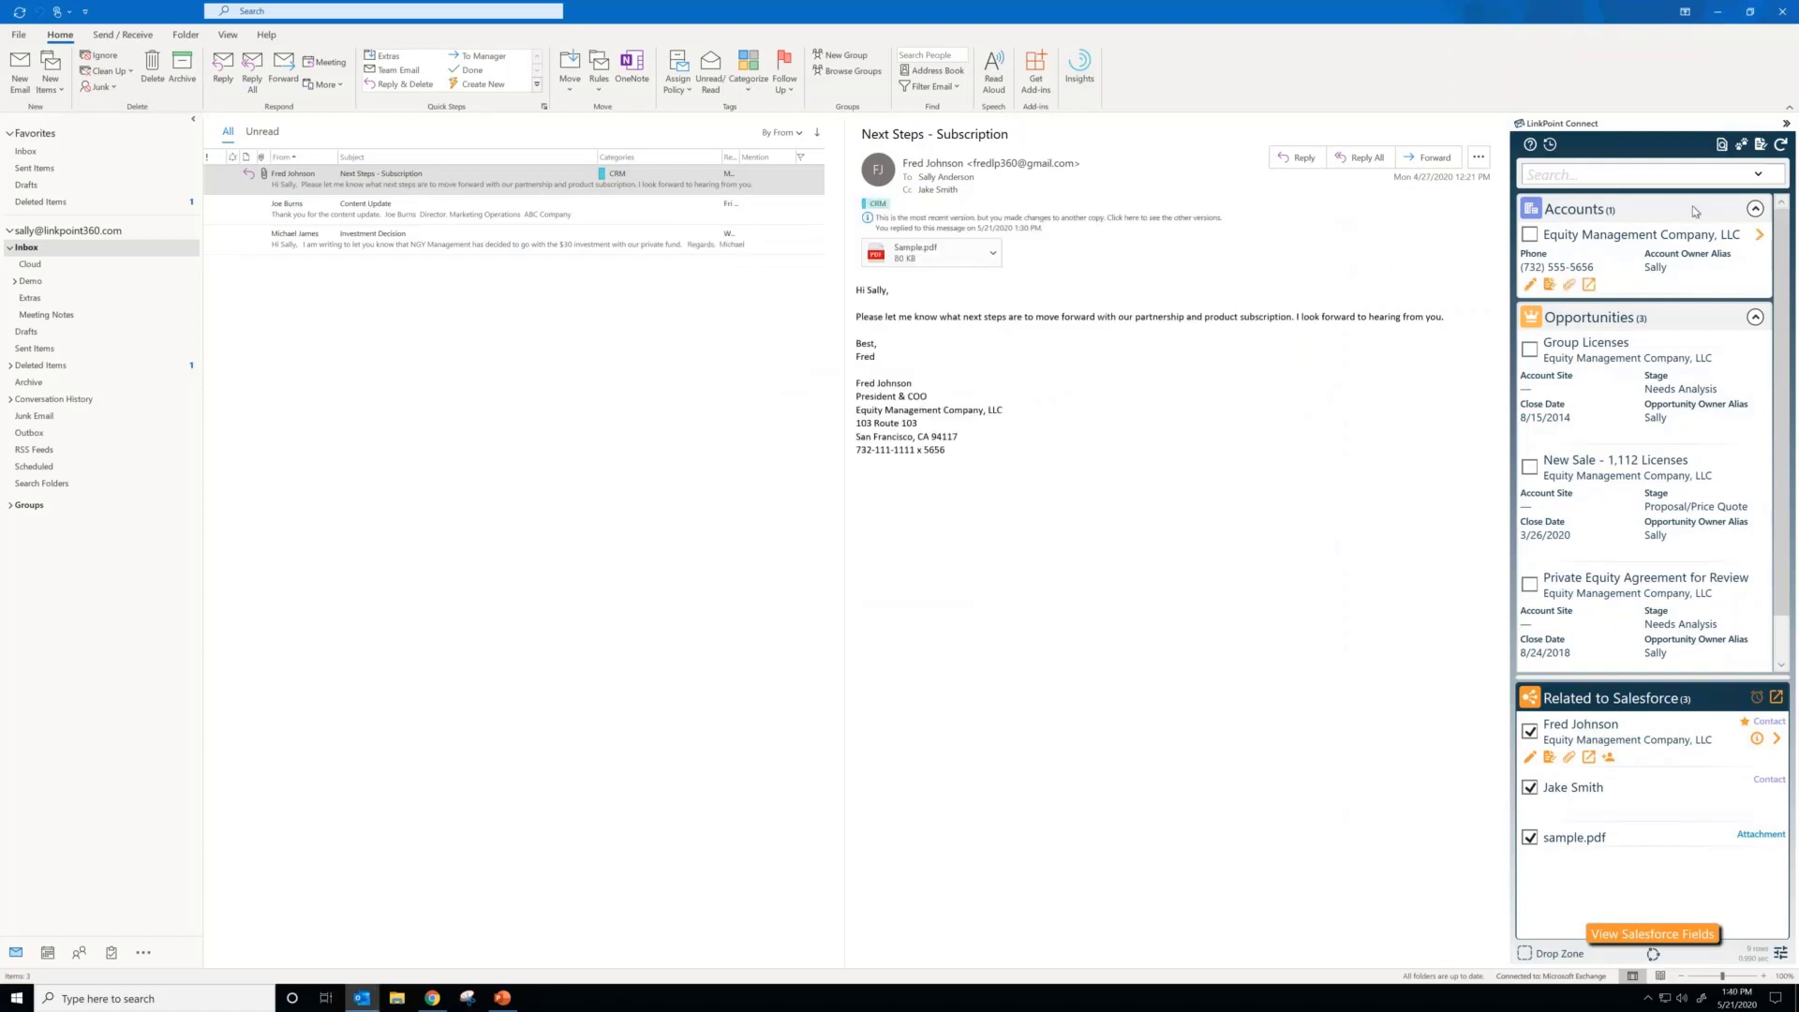
# Step: Try a 120% zoom factor in the LinkPoint Connect panel, restore the previous zoom, and widen the panel slightly
pyautogui.click(1760, 145)
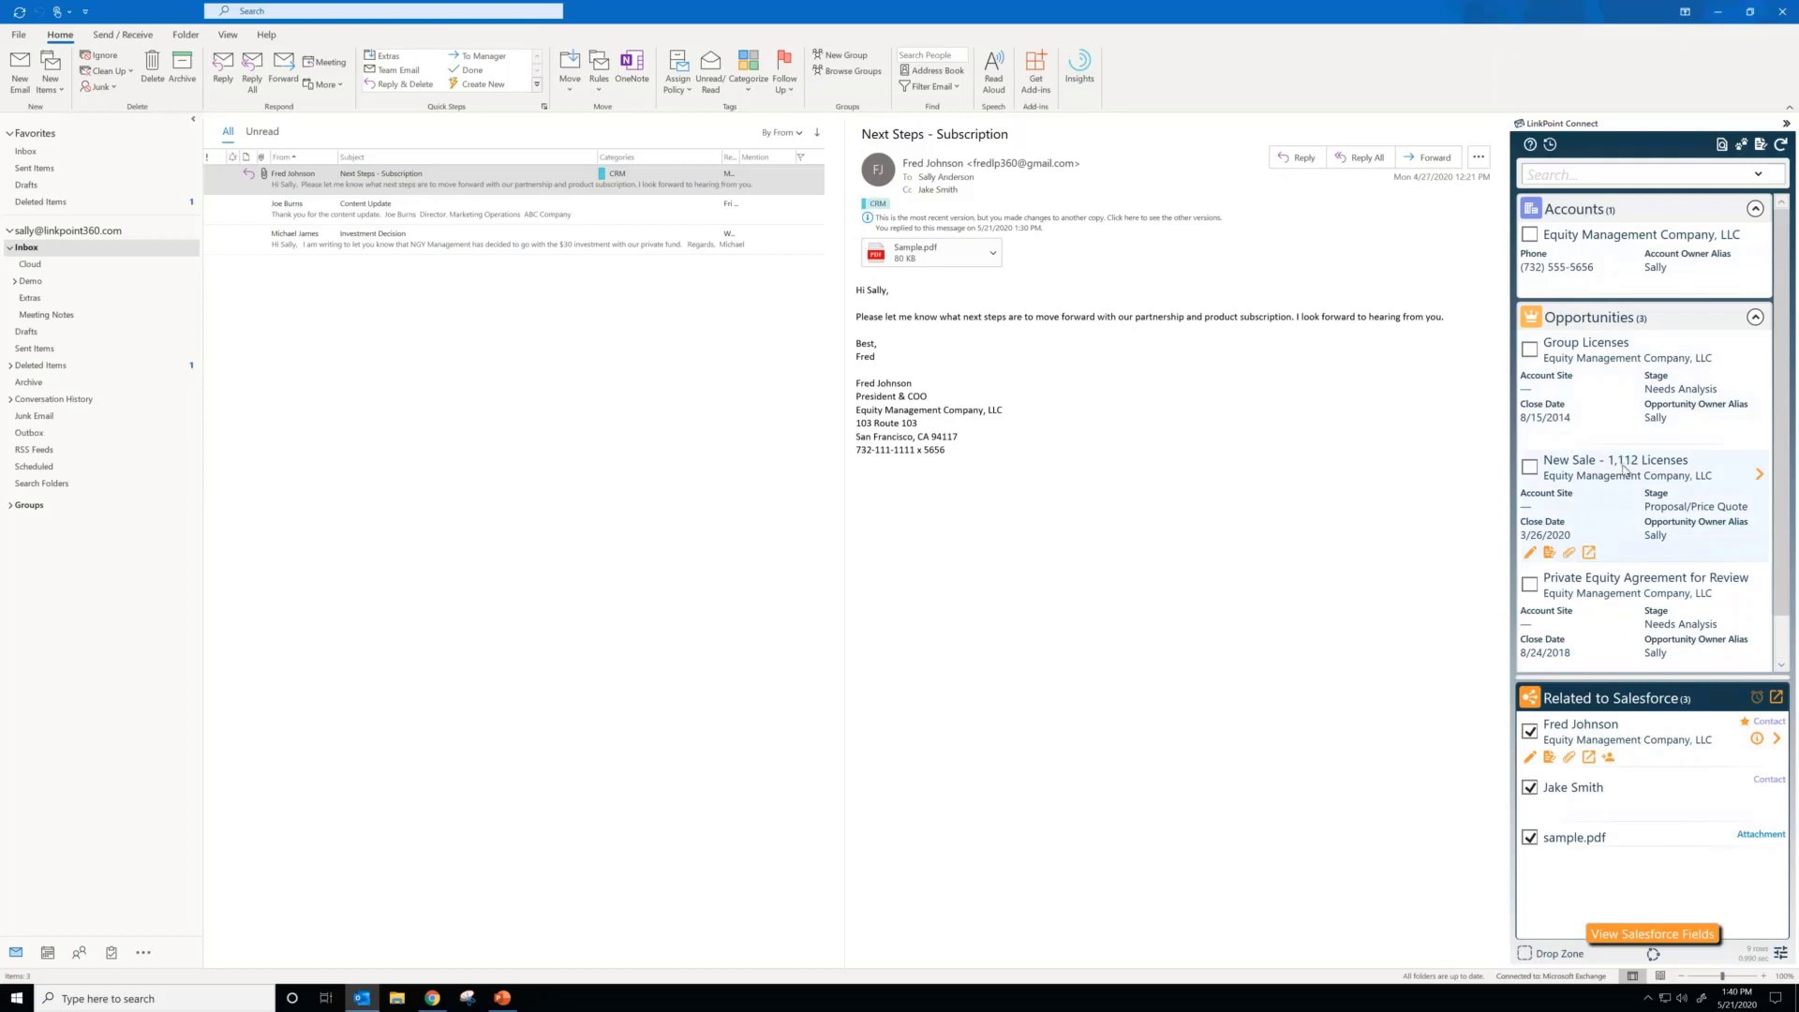
pyautogui.scroll(-3, 1624, 468)
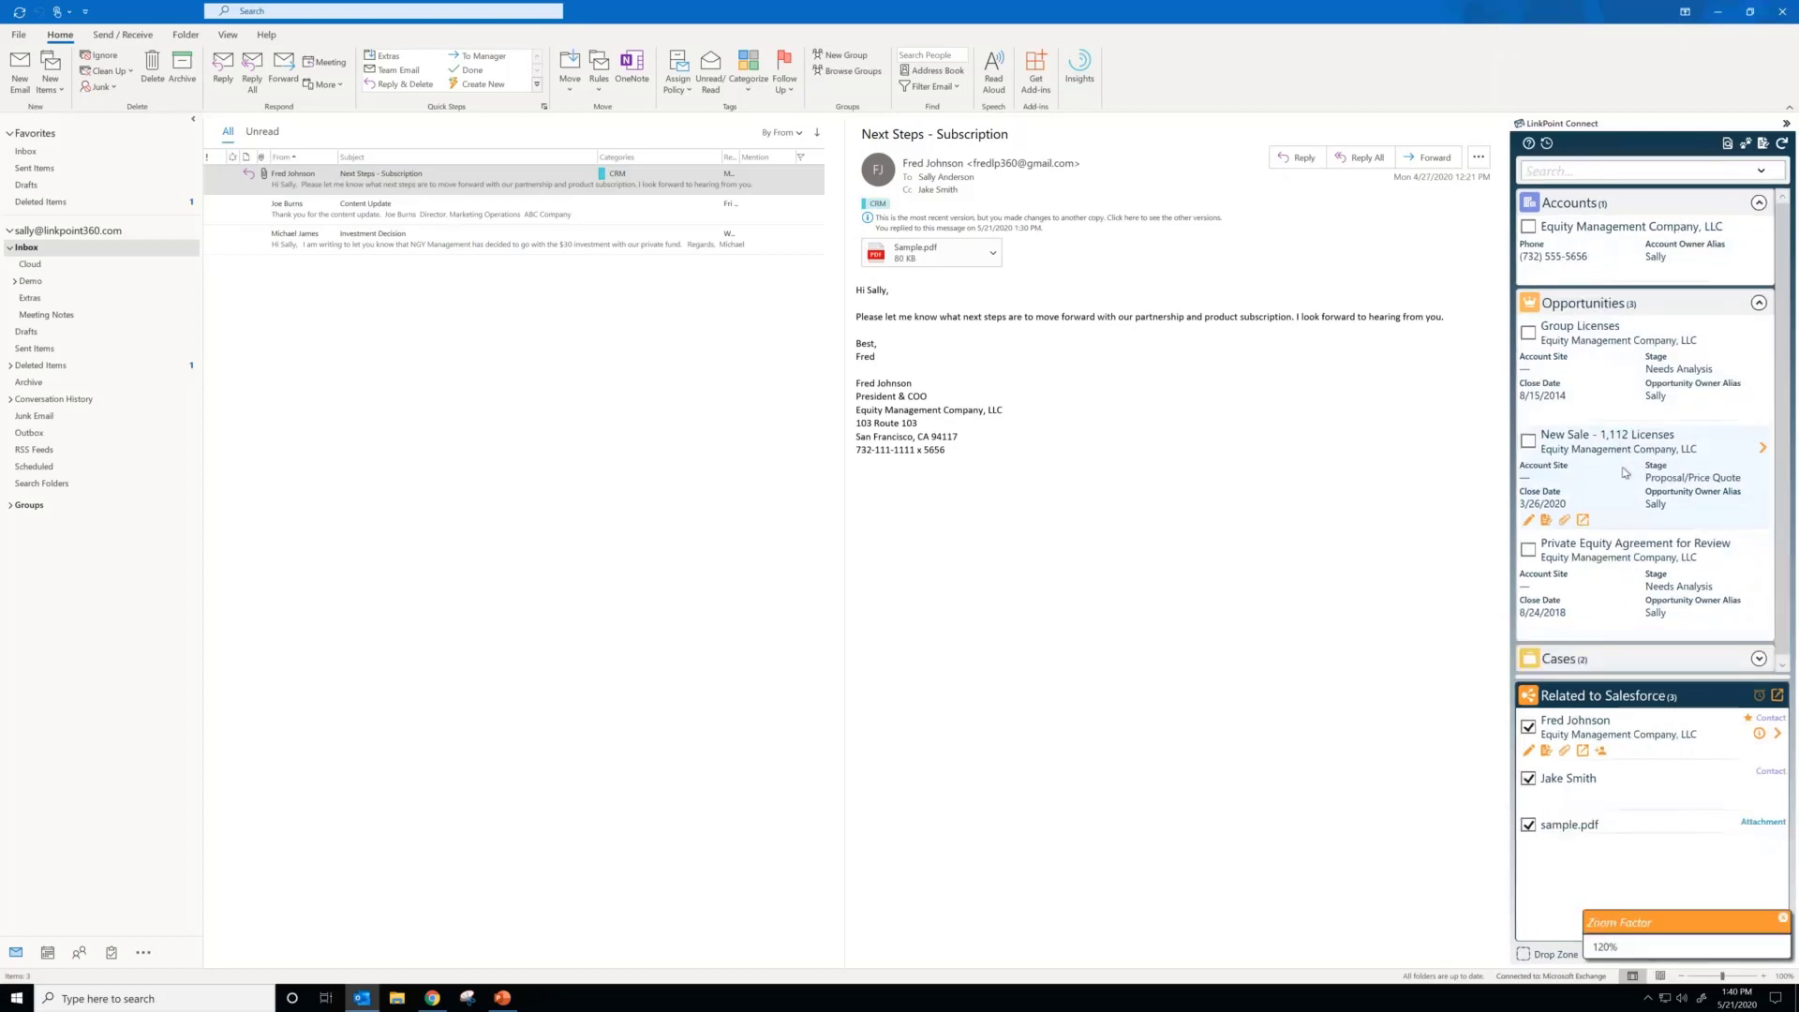
pyautogui.scroll(1, 1626, 472)
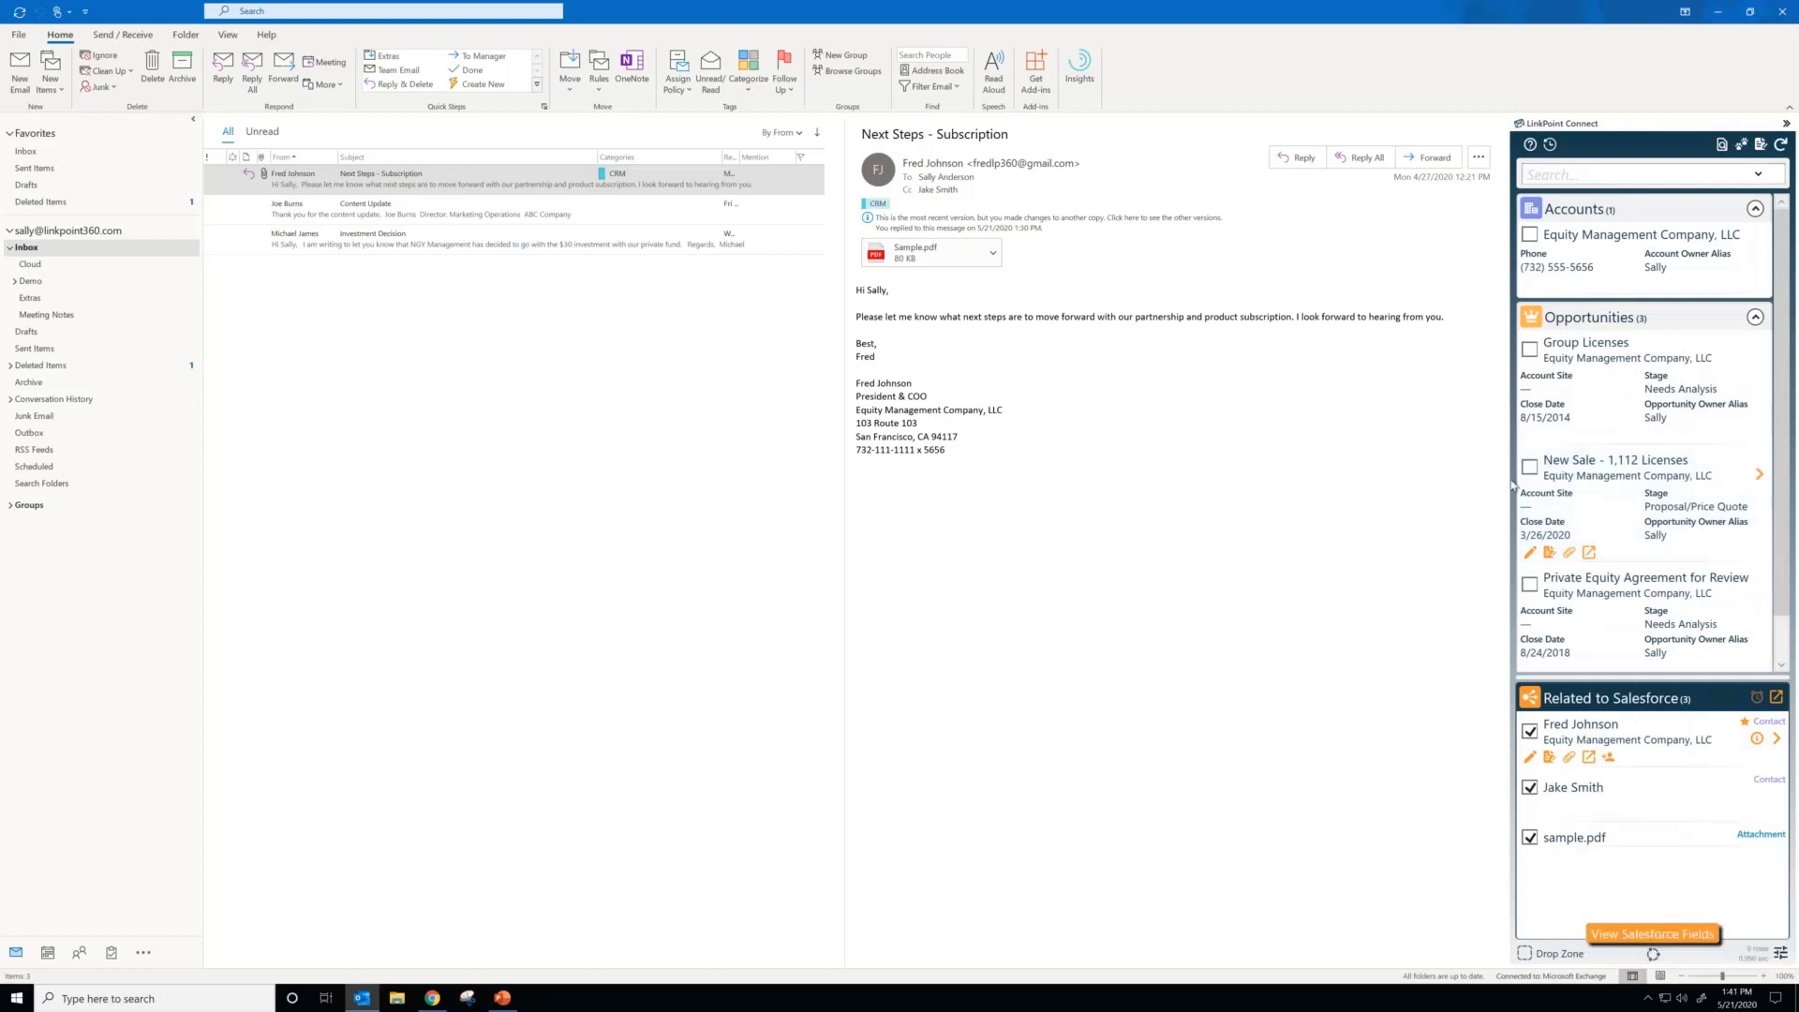
pyautogui.moveTo(1509, 485)
pyautogui.mouseDown()
pyautogui.moveTo(1378, 497)
pyautogui.moveTo(1480, 495)
pyautogui.mouseUp()
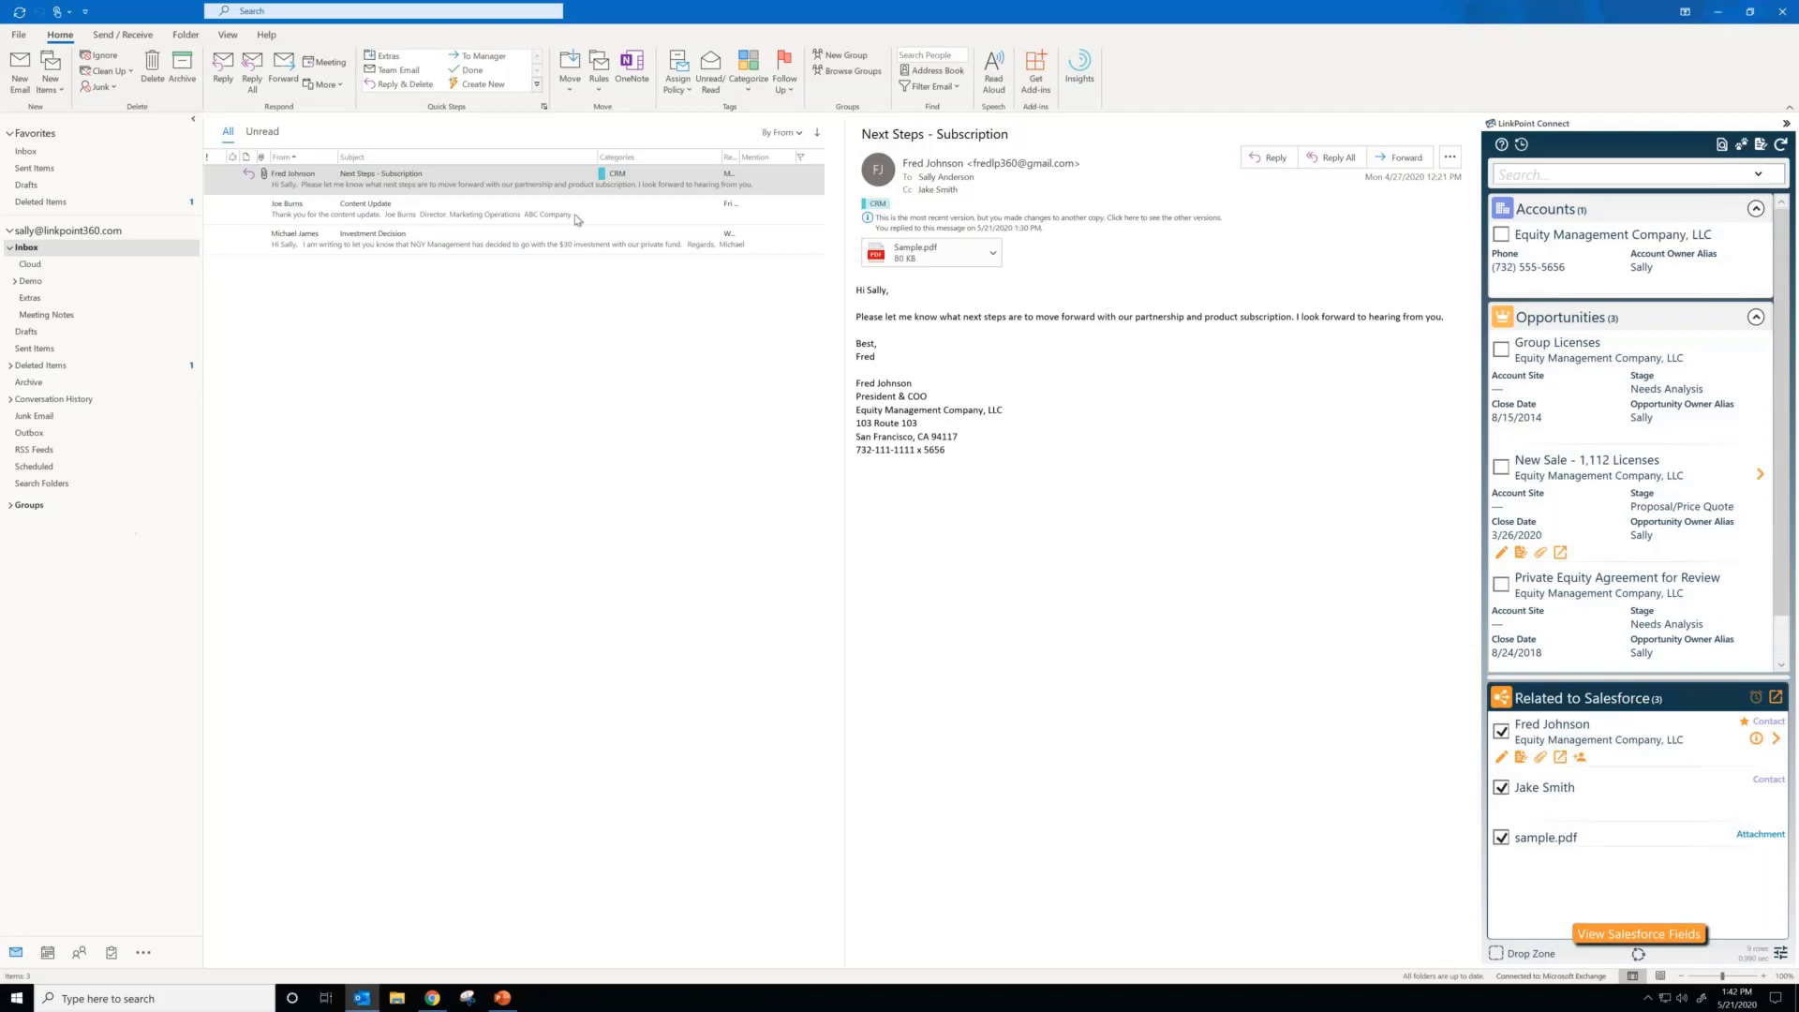
# Step: Unrelate sample.pdf and both contacts from the Next Steps - Subscription email
pyautogui.click(565, 179)
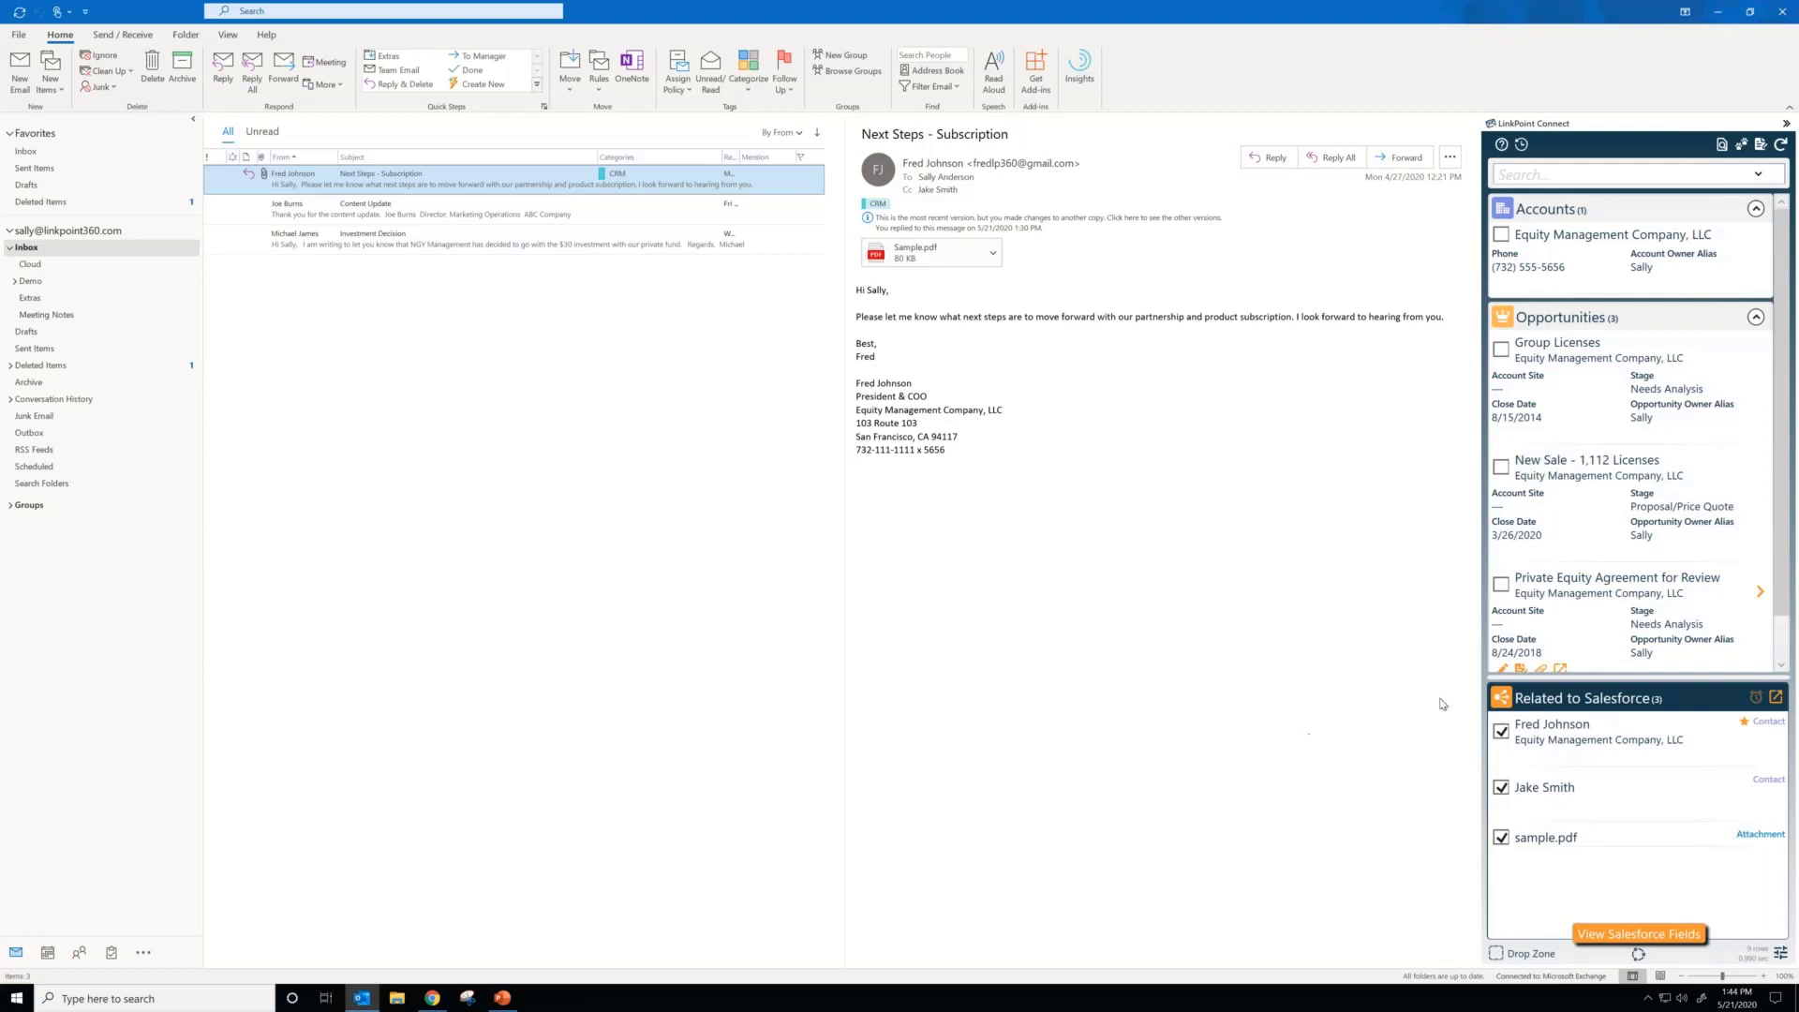
pyautogui.click(1501, 836)
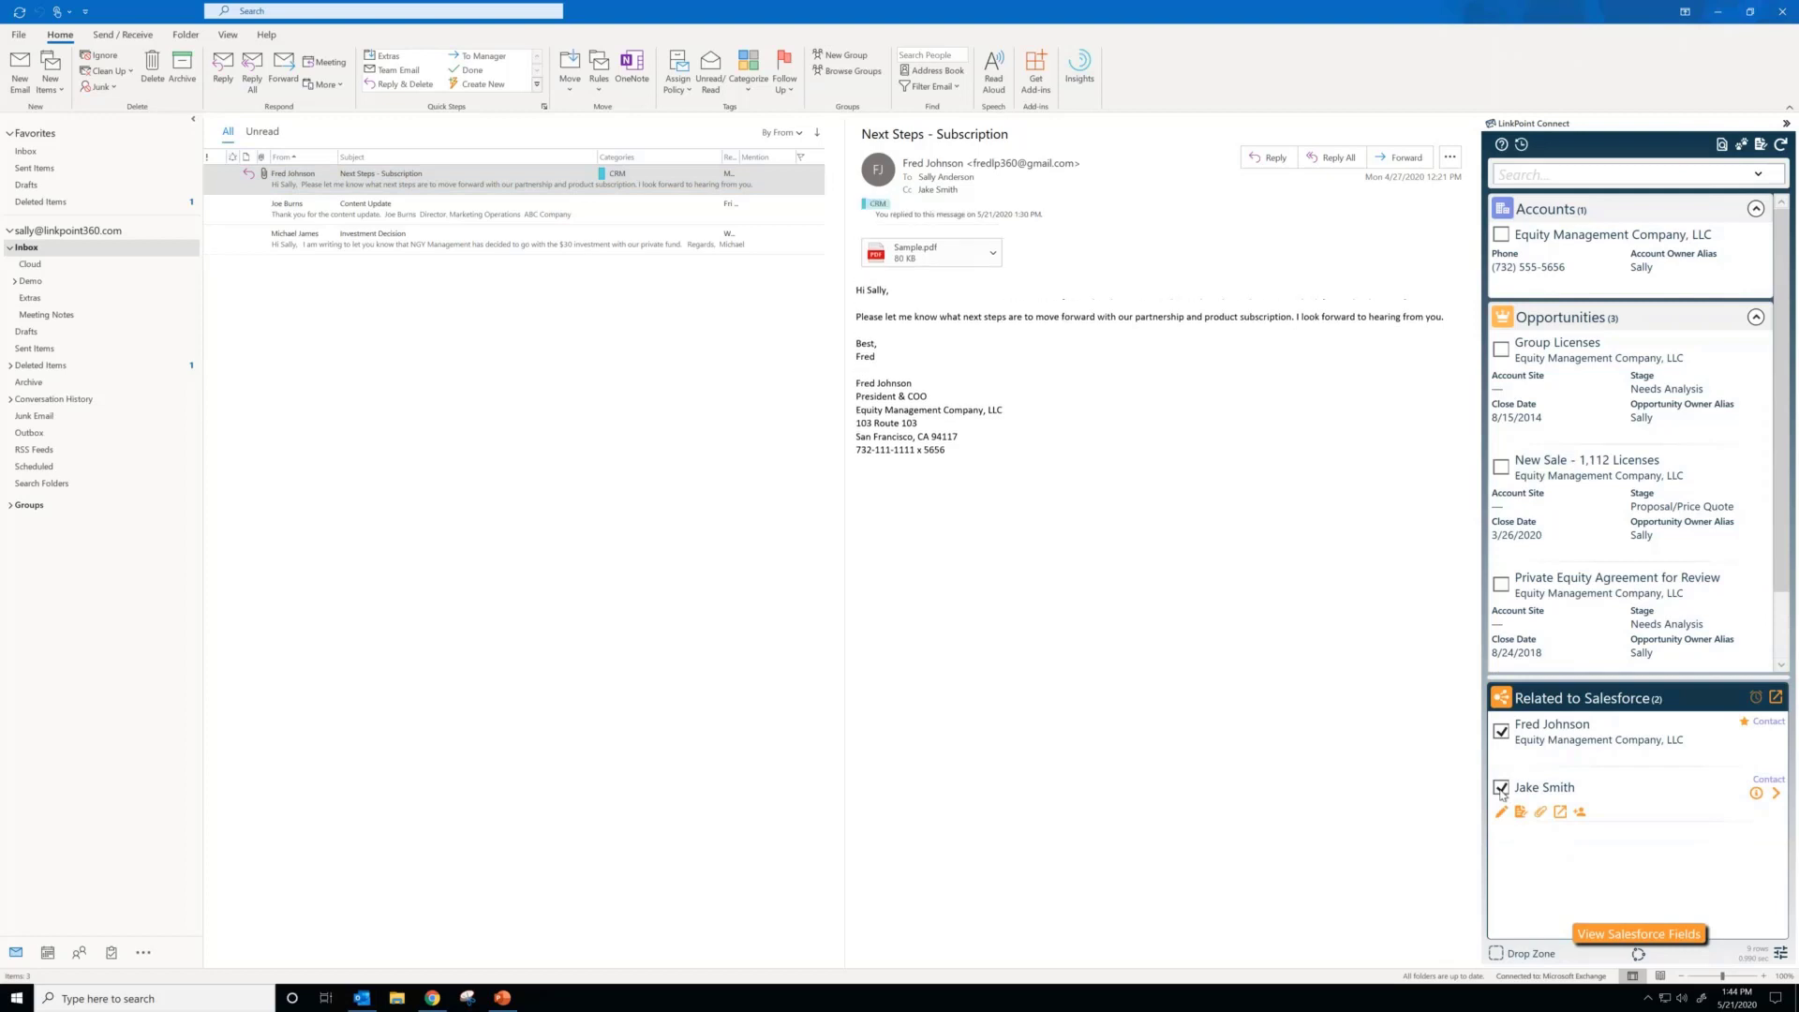
pyautogui.click(1501, 789)
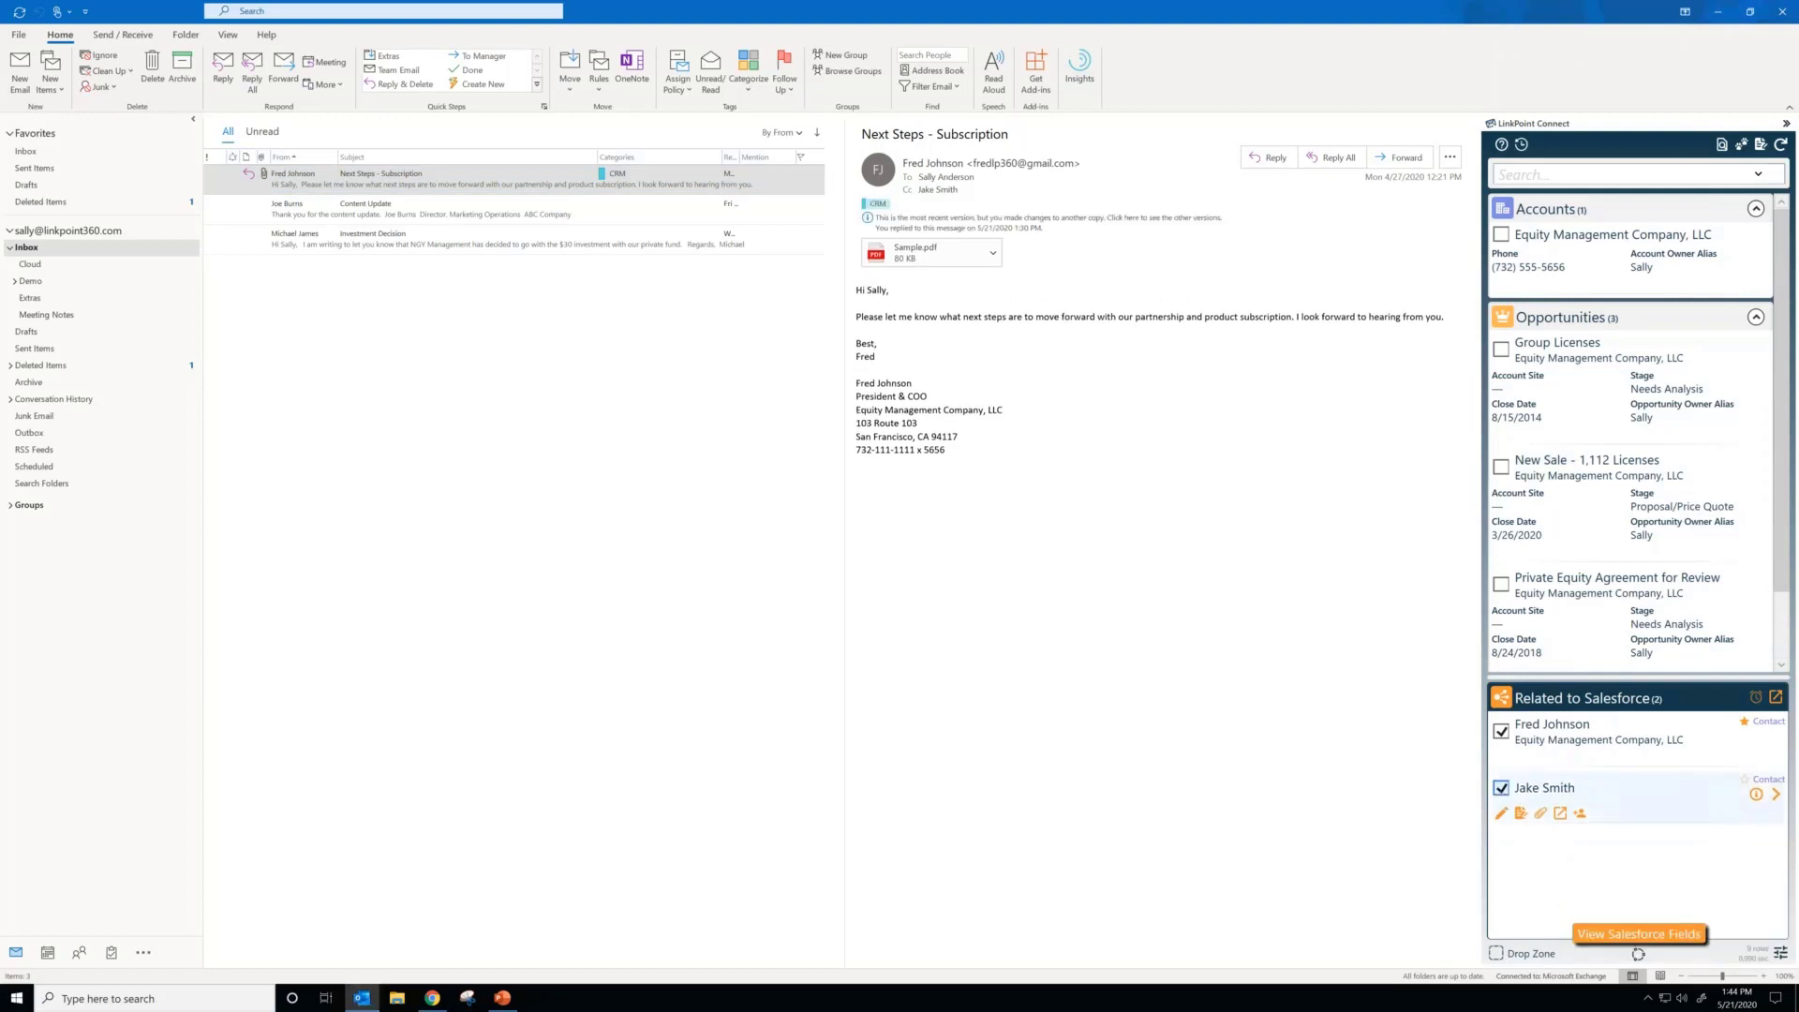
pyautogui.click(1502, 732)
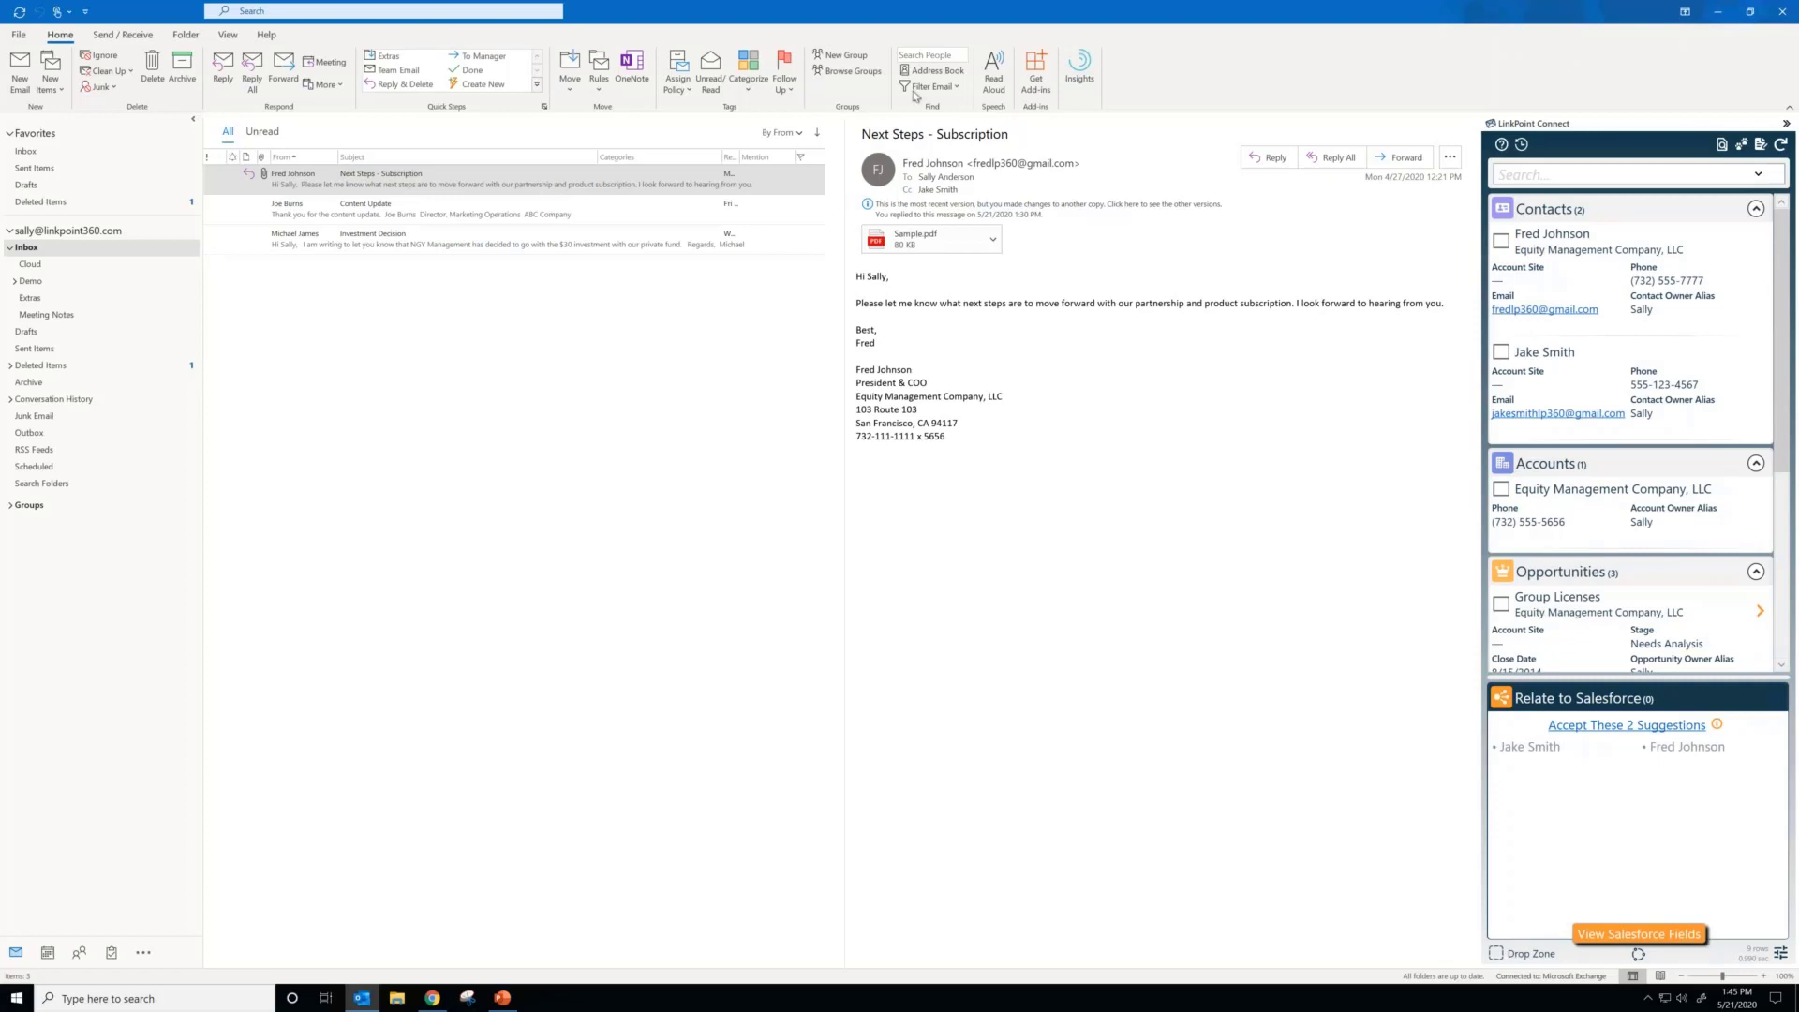
# Step: Examine the General settings in the LinkPoint Connect preferences and return to the suggested records
pyautogui.click(1780, 953)
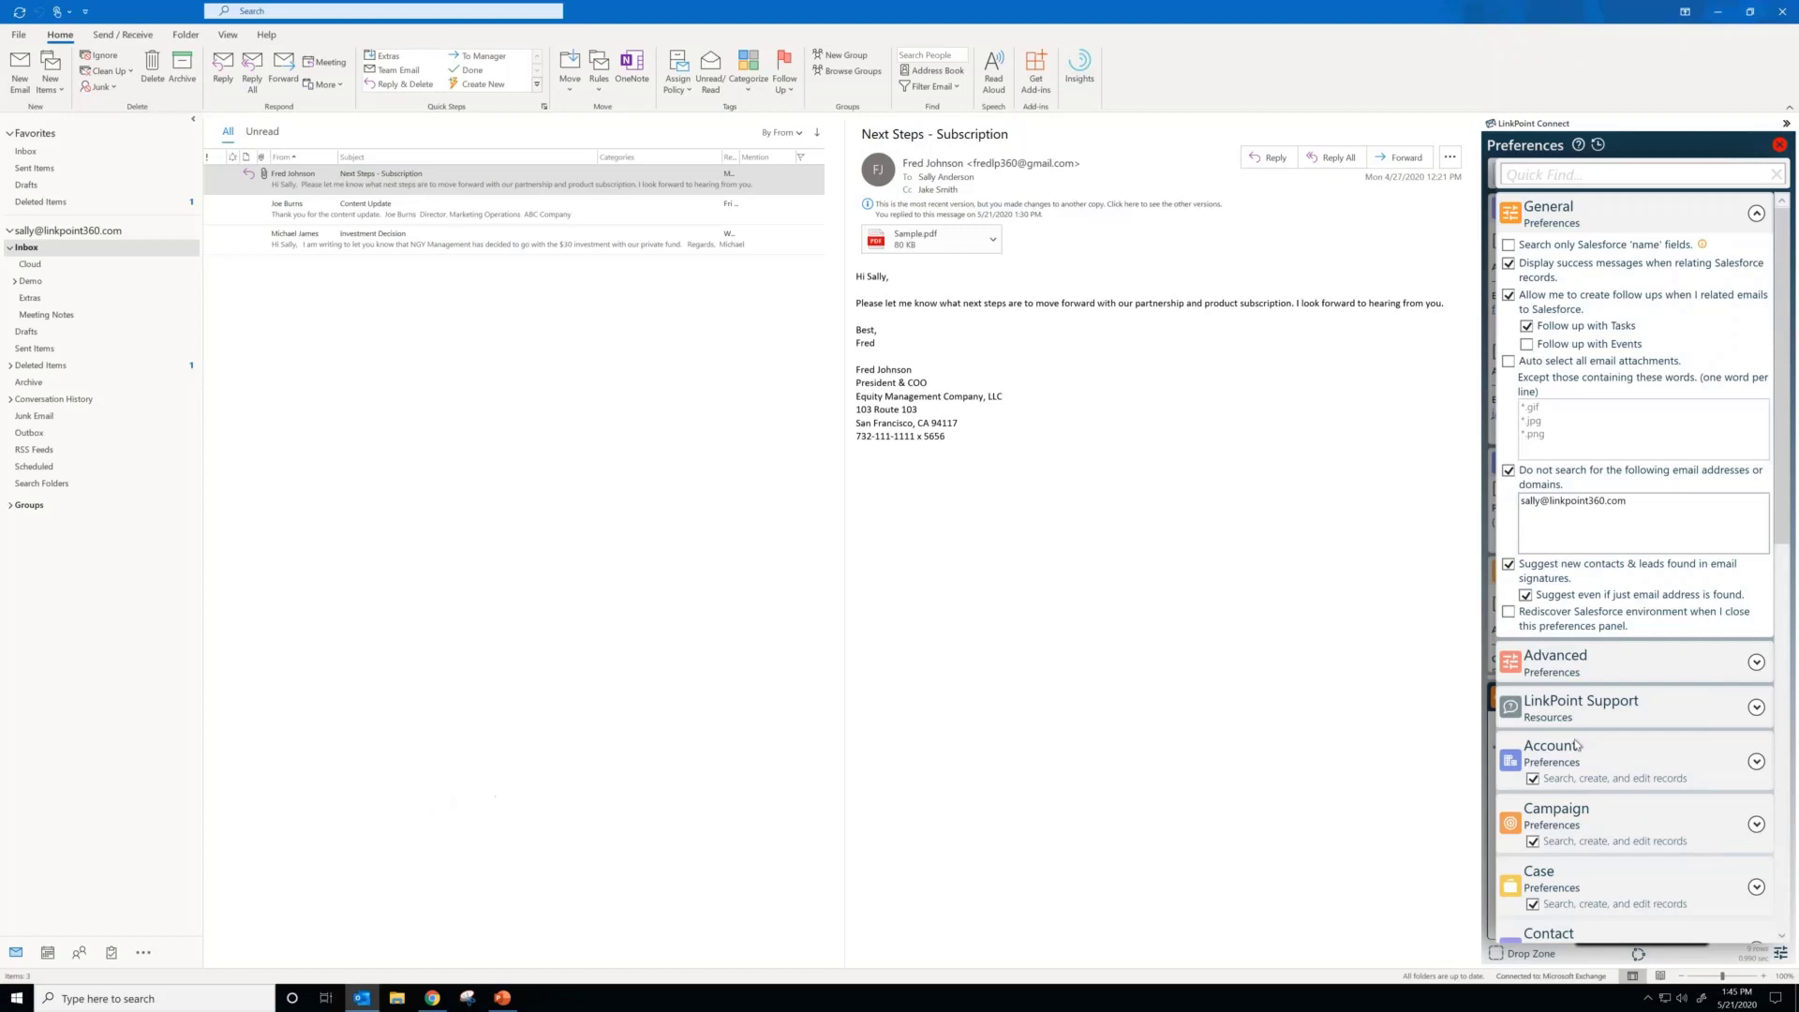
pyautogui.click(1781, 954)
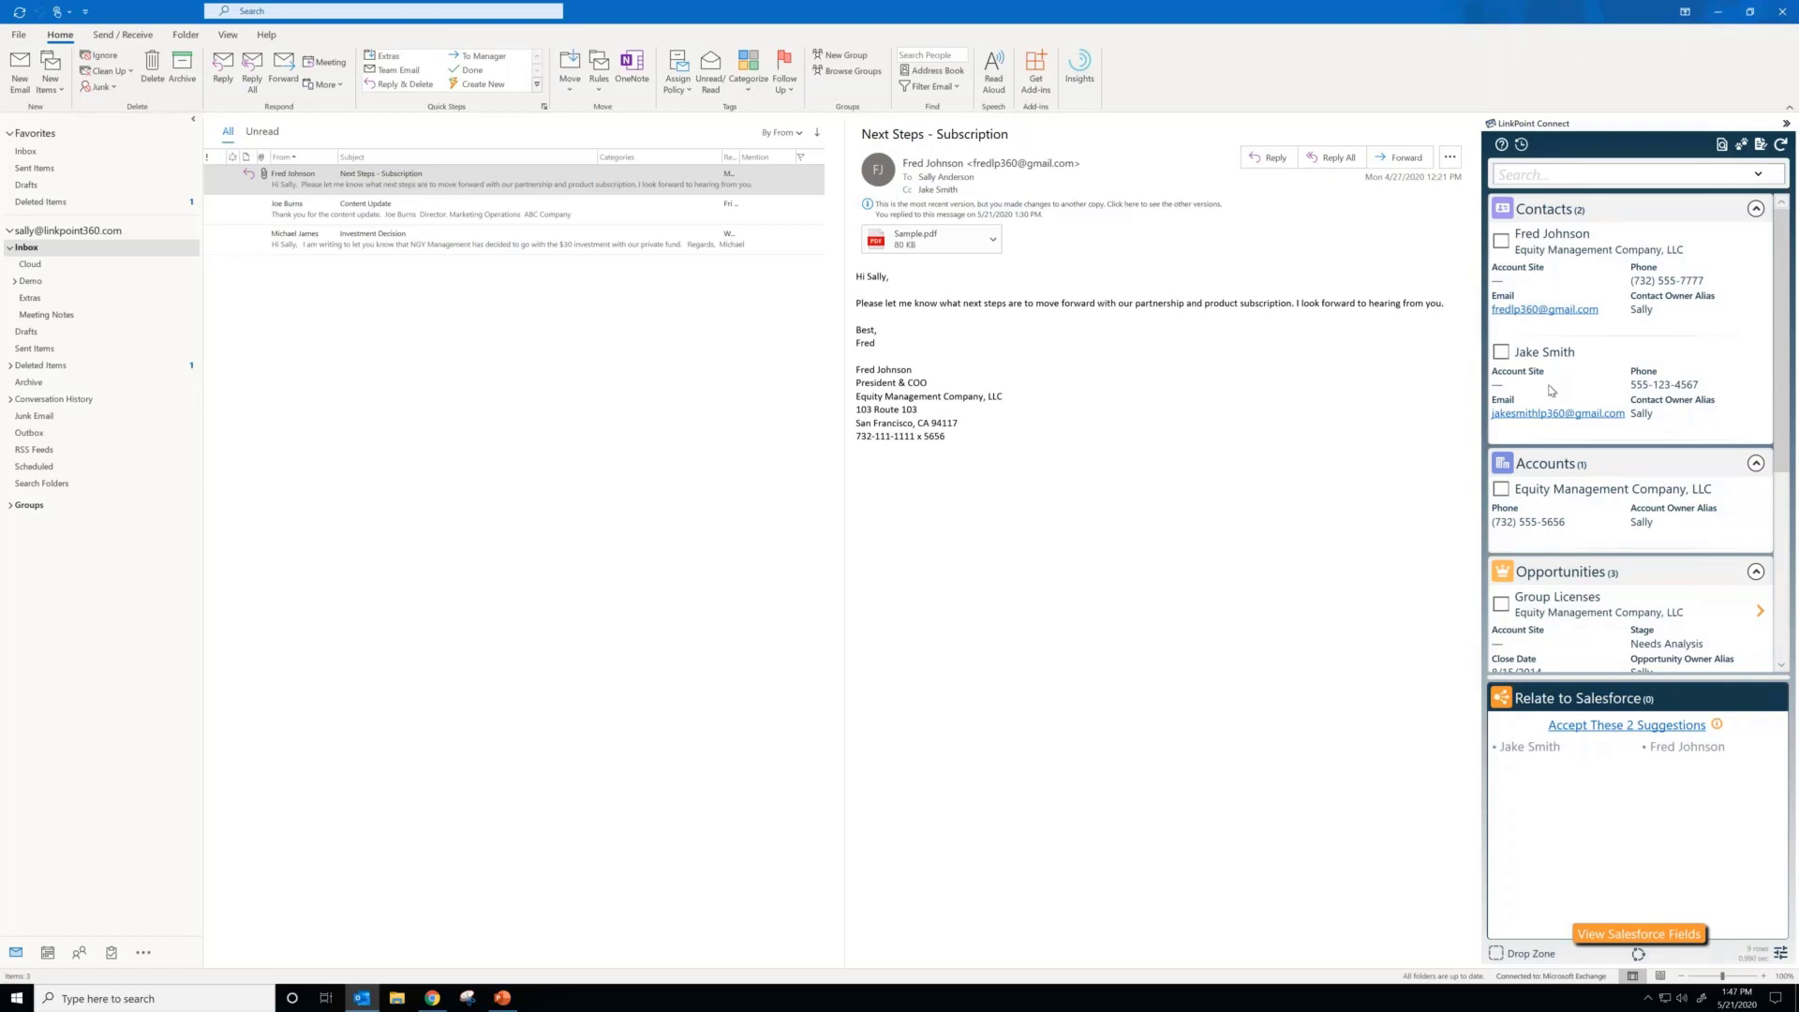
# Step: Relate the email to the Group Licenses opportunity and the Cc'd contact, viewing the recorded Salesforce task before adding the contact
pyautogui.click(1502, 606)
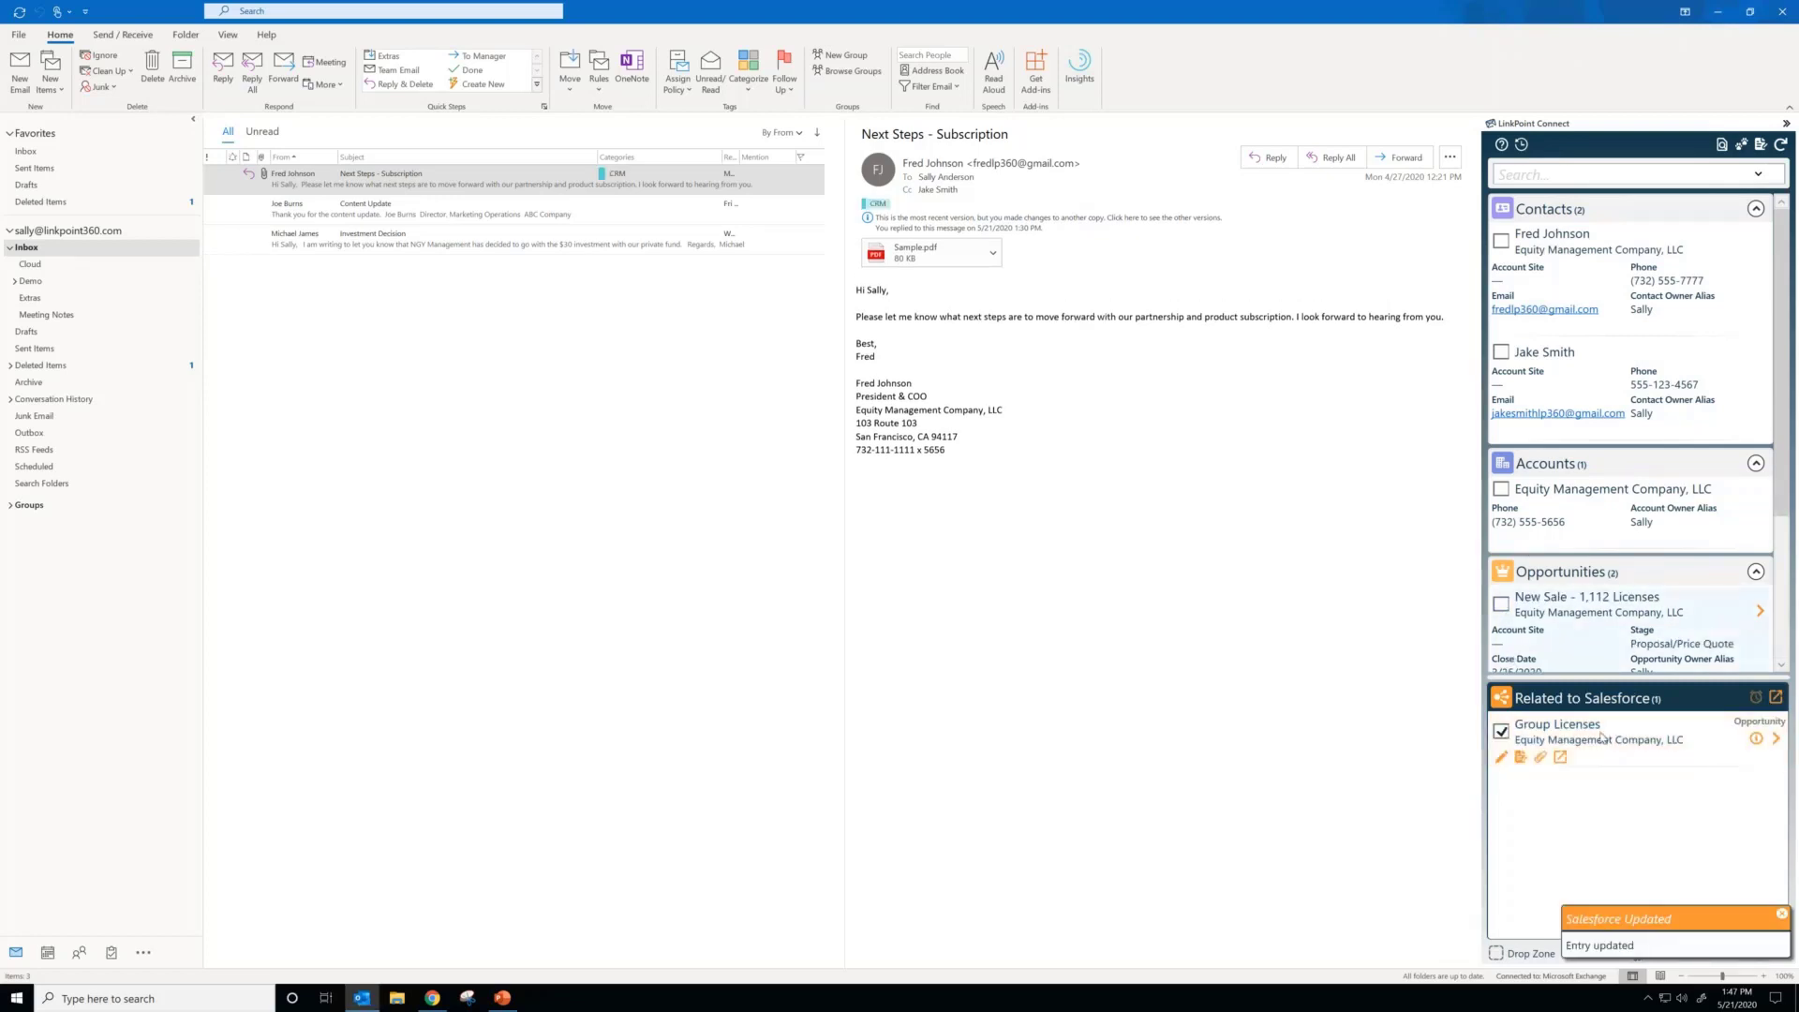
pyautogui.click(1776, 697)
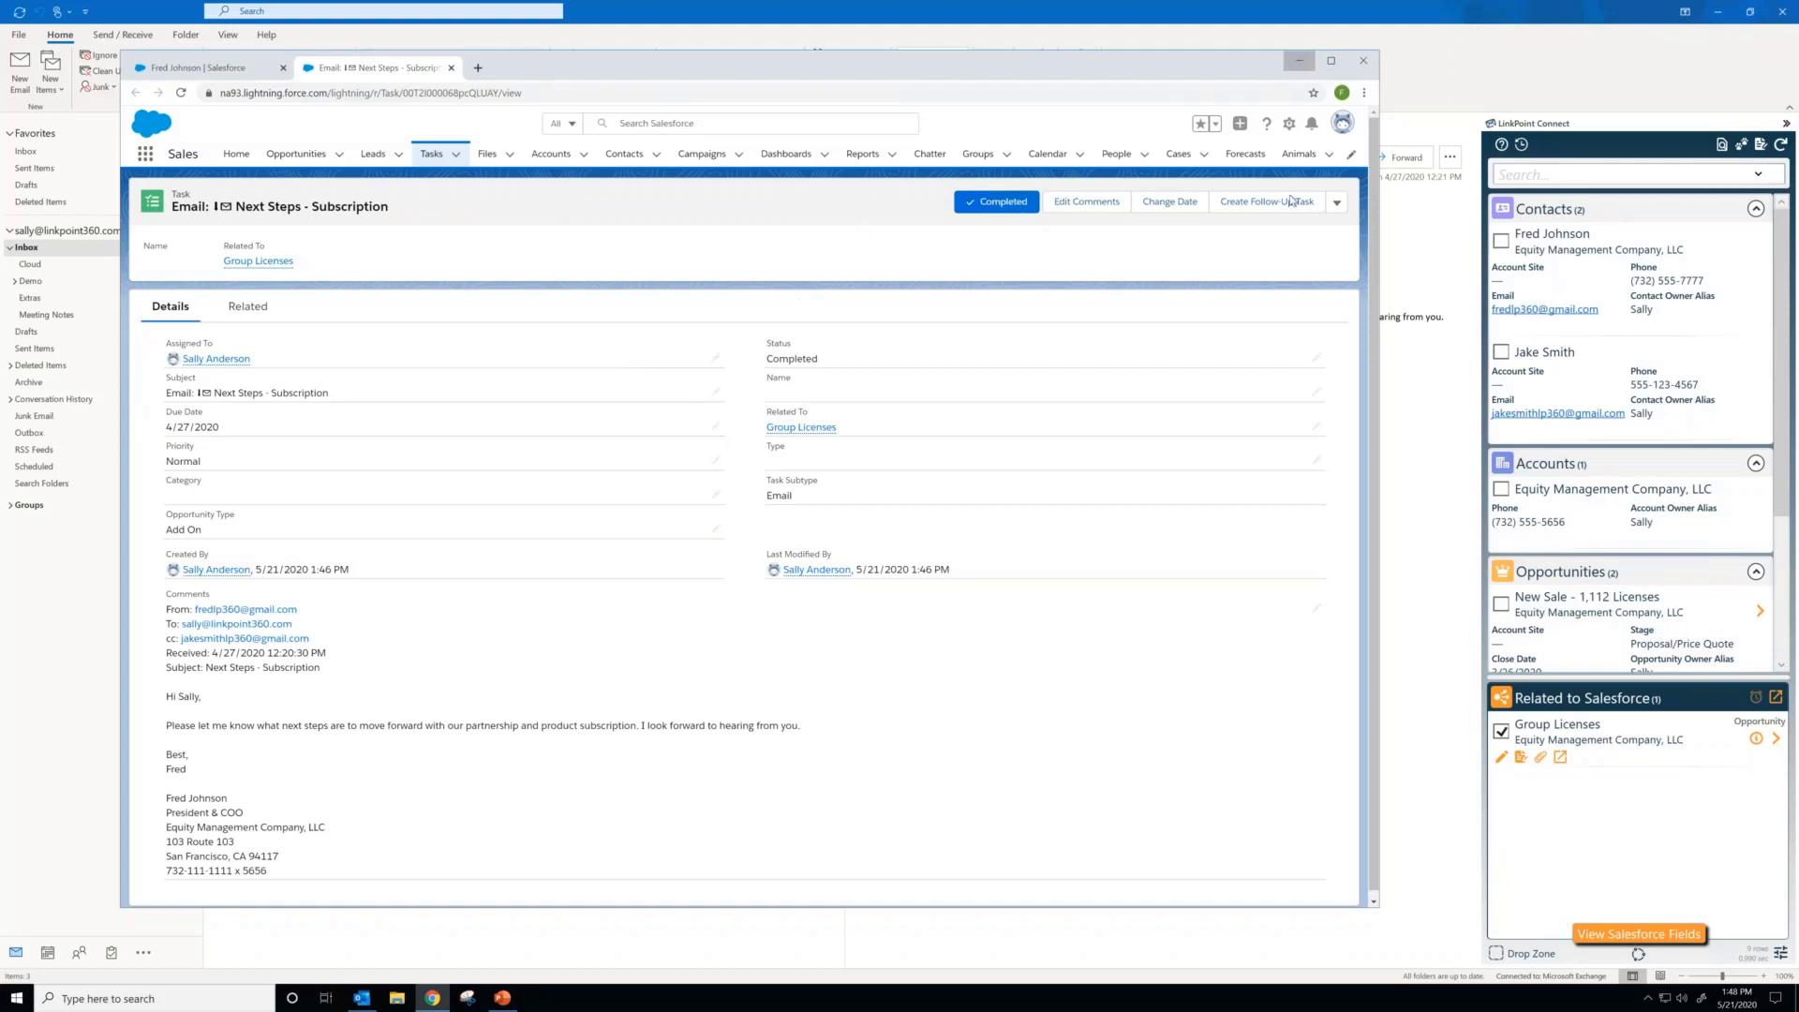
pyautogui.click(1298, 61)
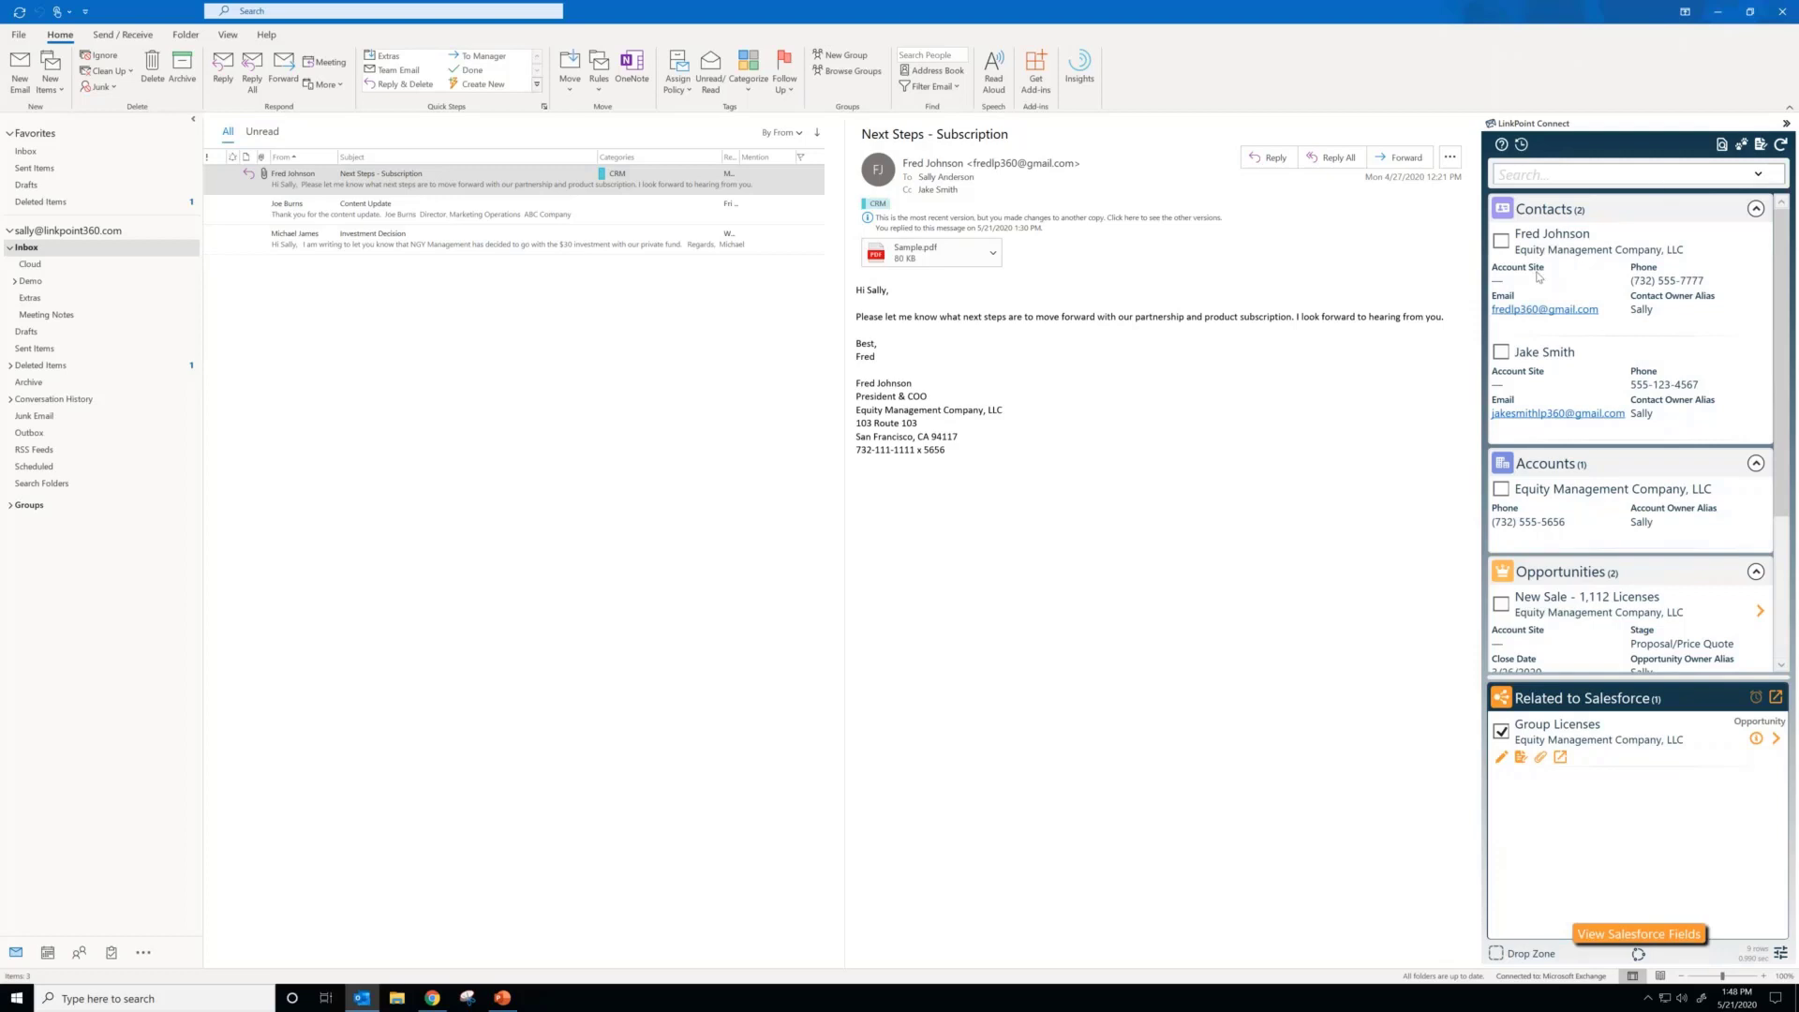
pyautogui.click(1500, 352)
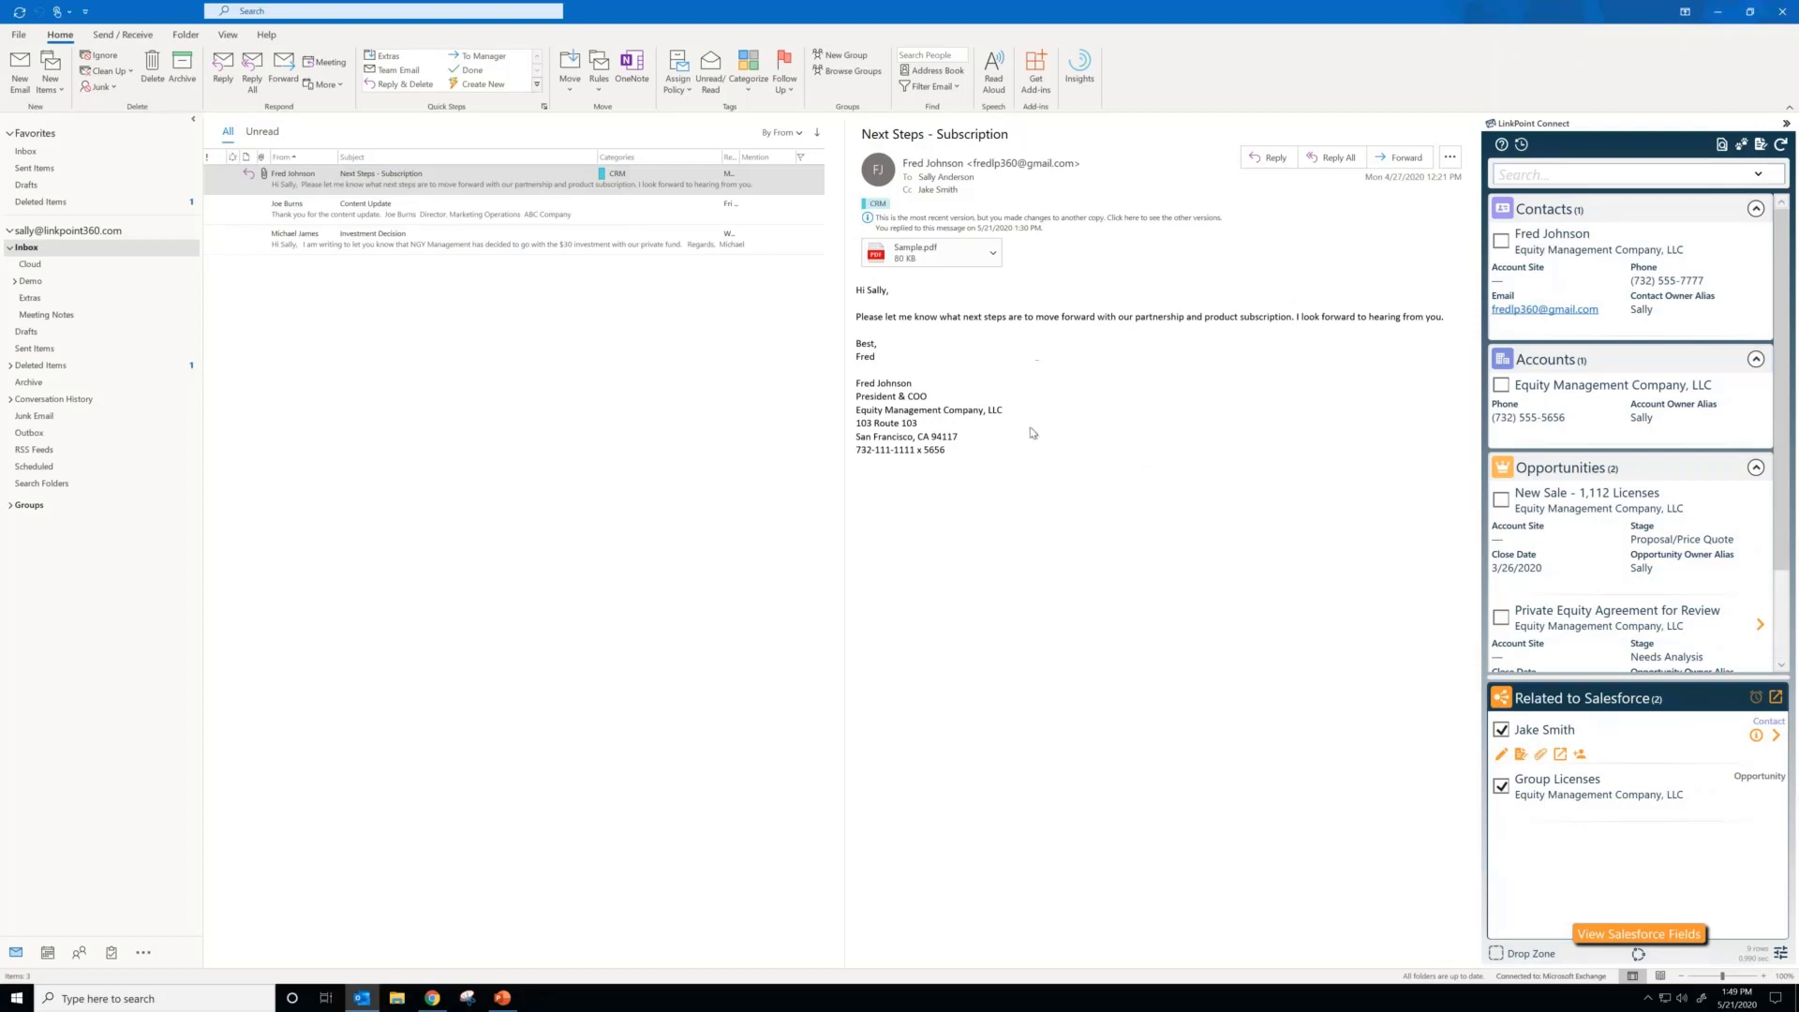
# Step: Open the email's Salesforce Fields and delete the sender's signature block from the comments
pyautogui.click(1637, 935)
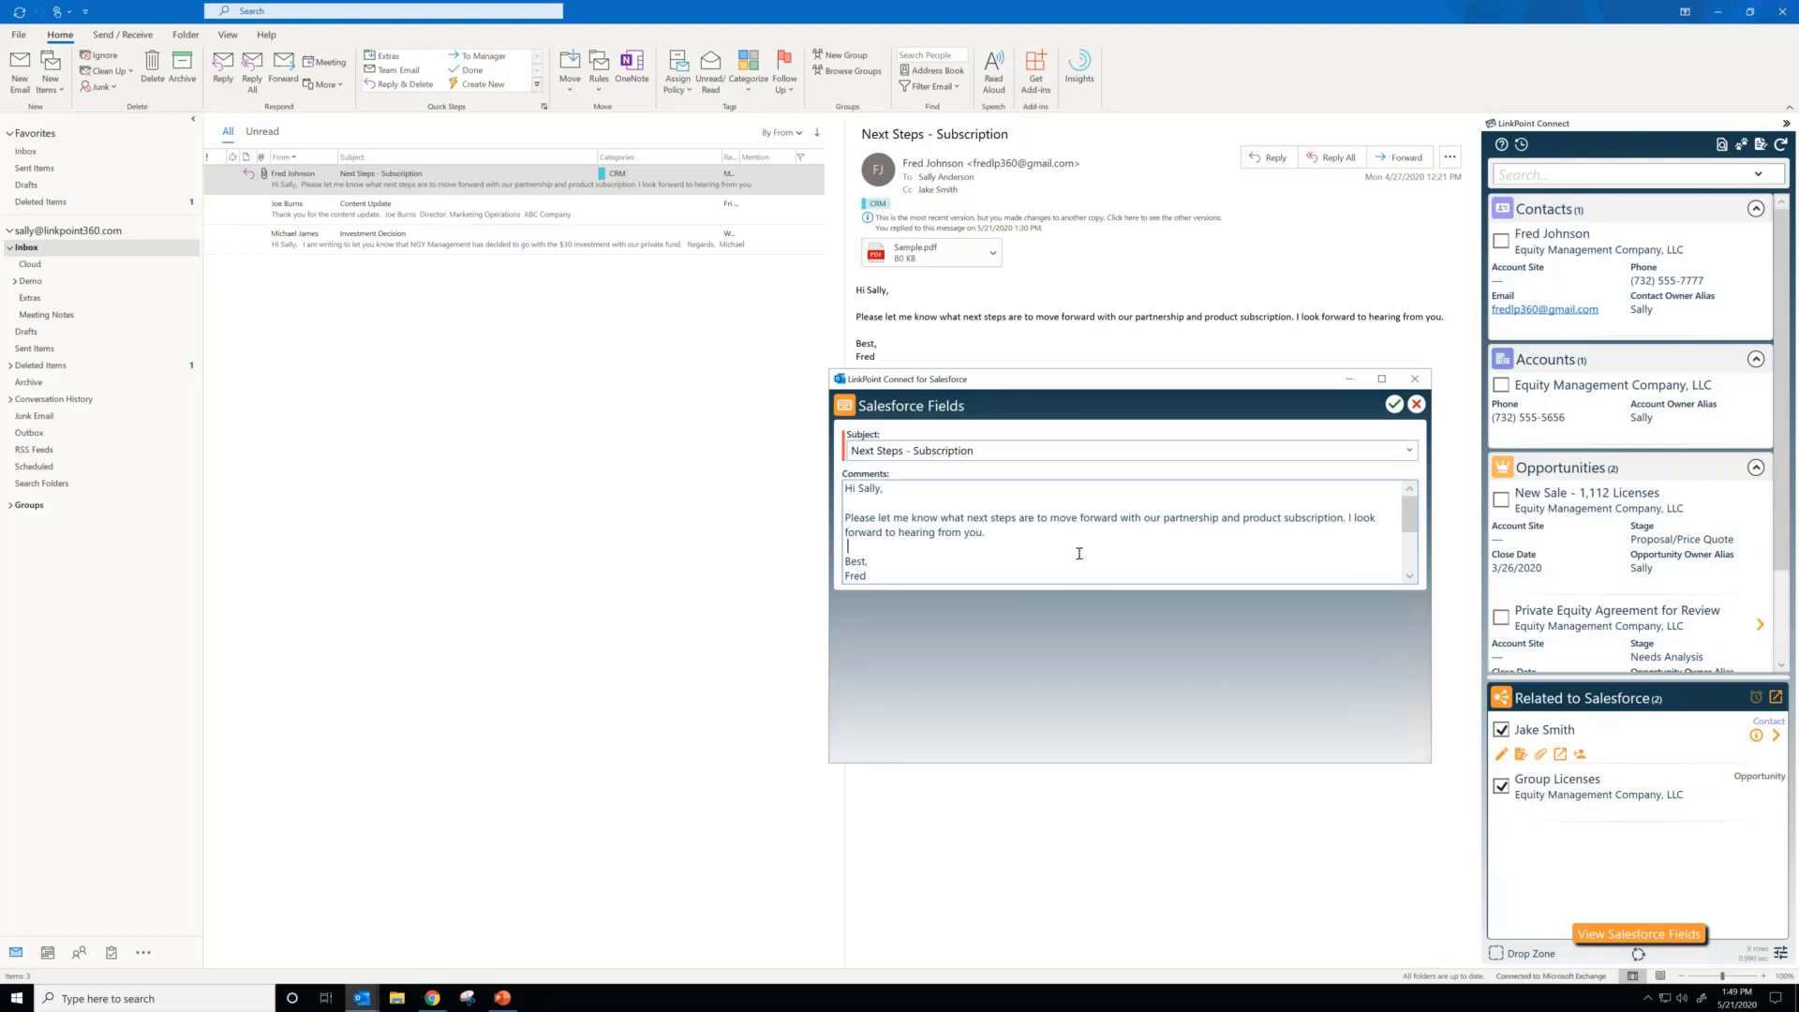
pyautogui.scroll(-3, 1079, 555)
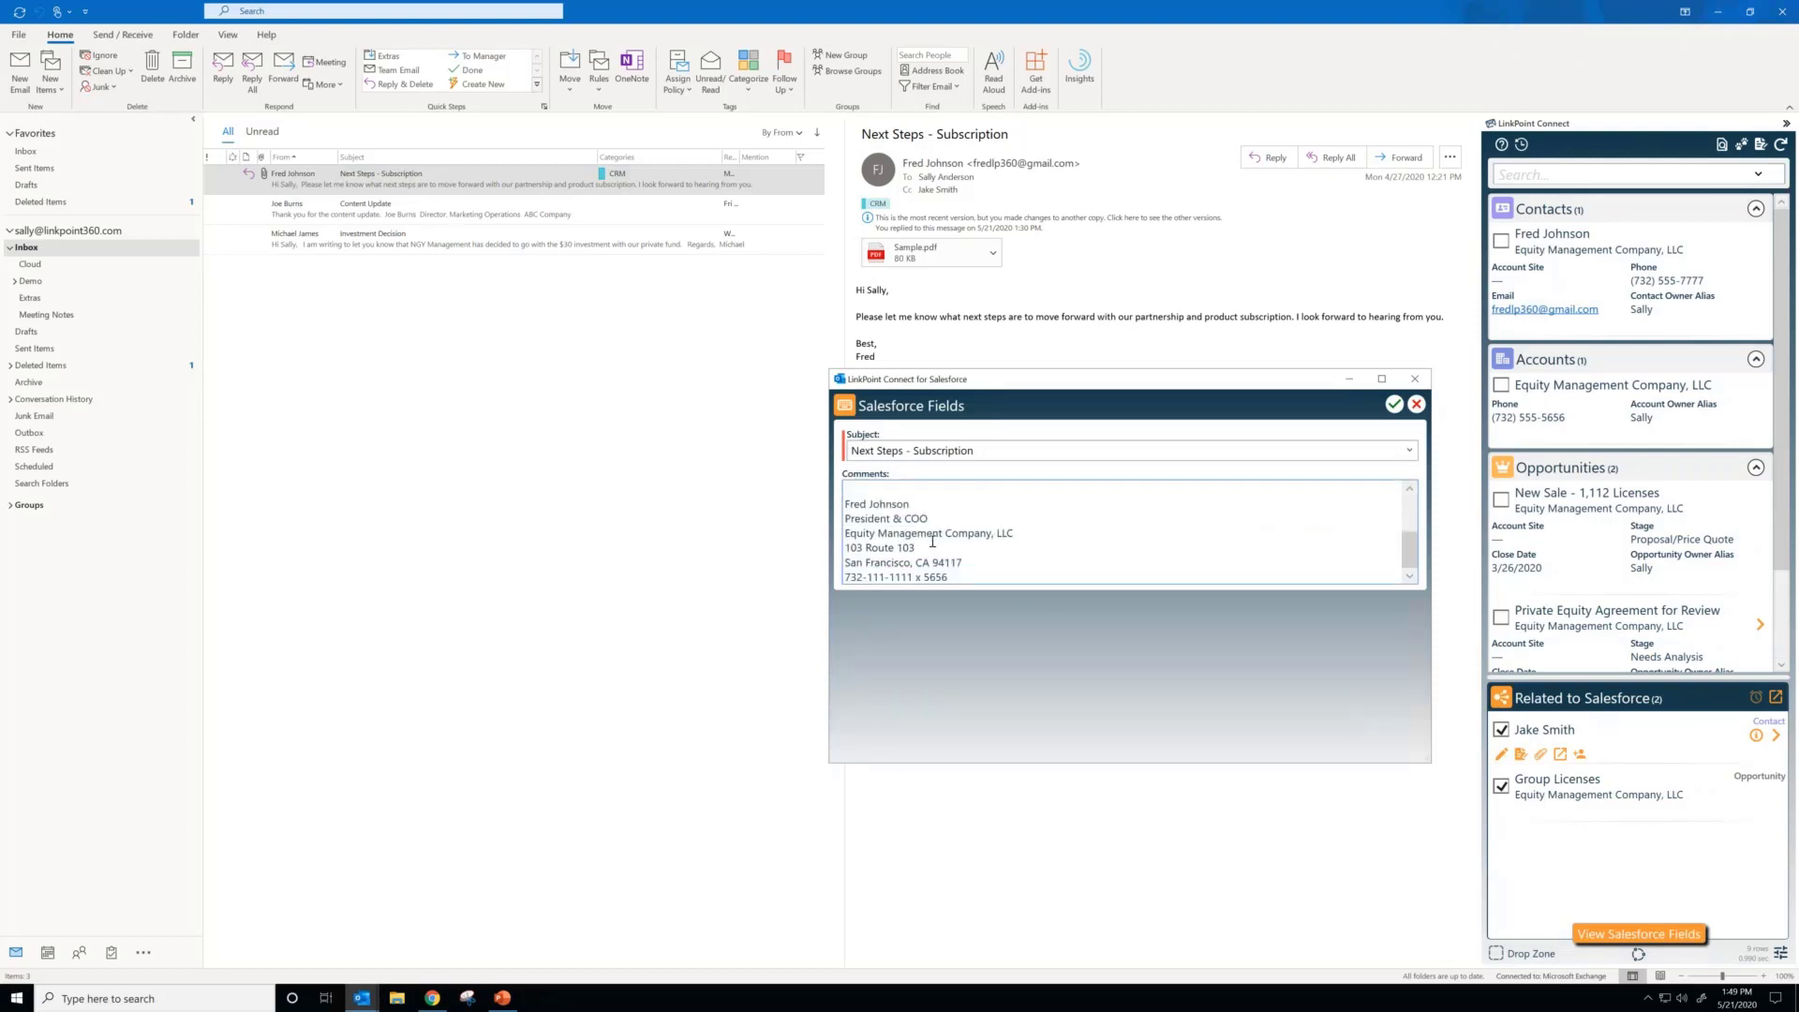
pyautogui.scroll(2, 930, 563)
pyautogui.scroll(-2, 860, 511)
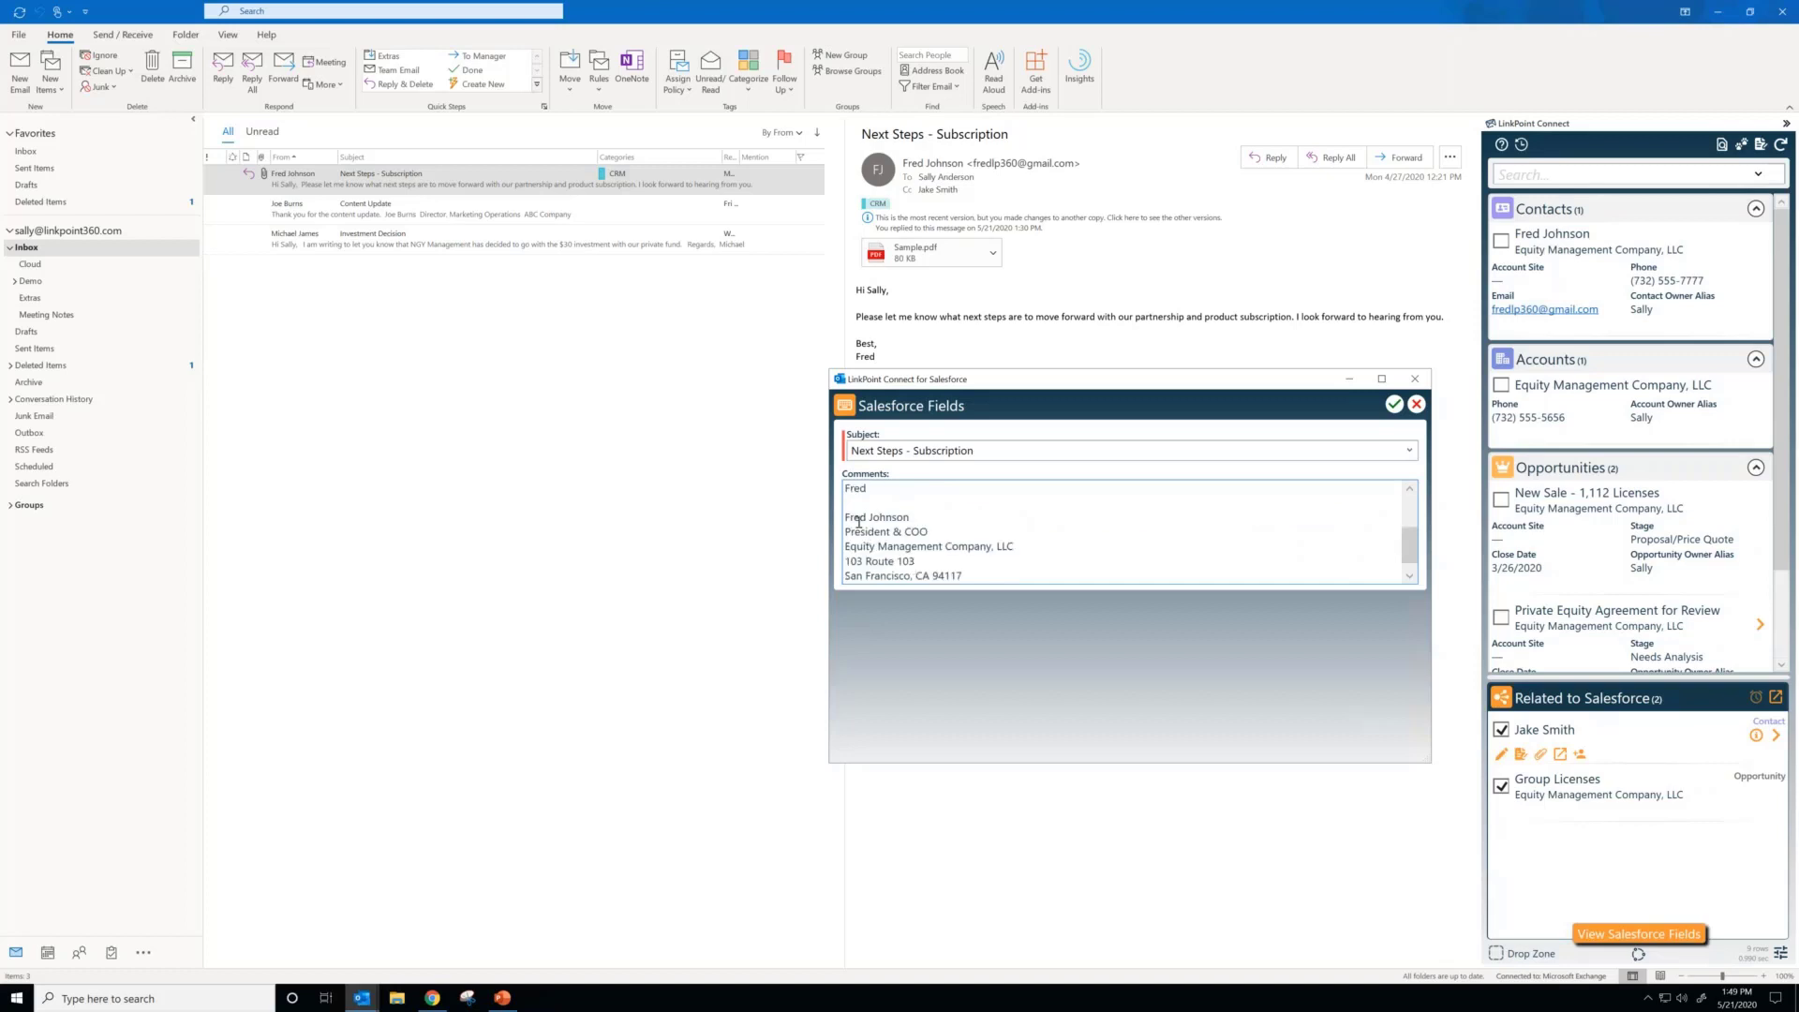
pyautogui.moveTo(860, 507); pyautogui.dragTo(1055, 603)
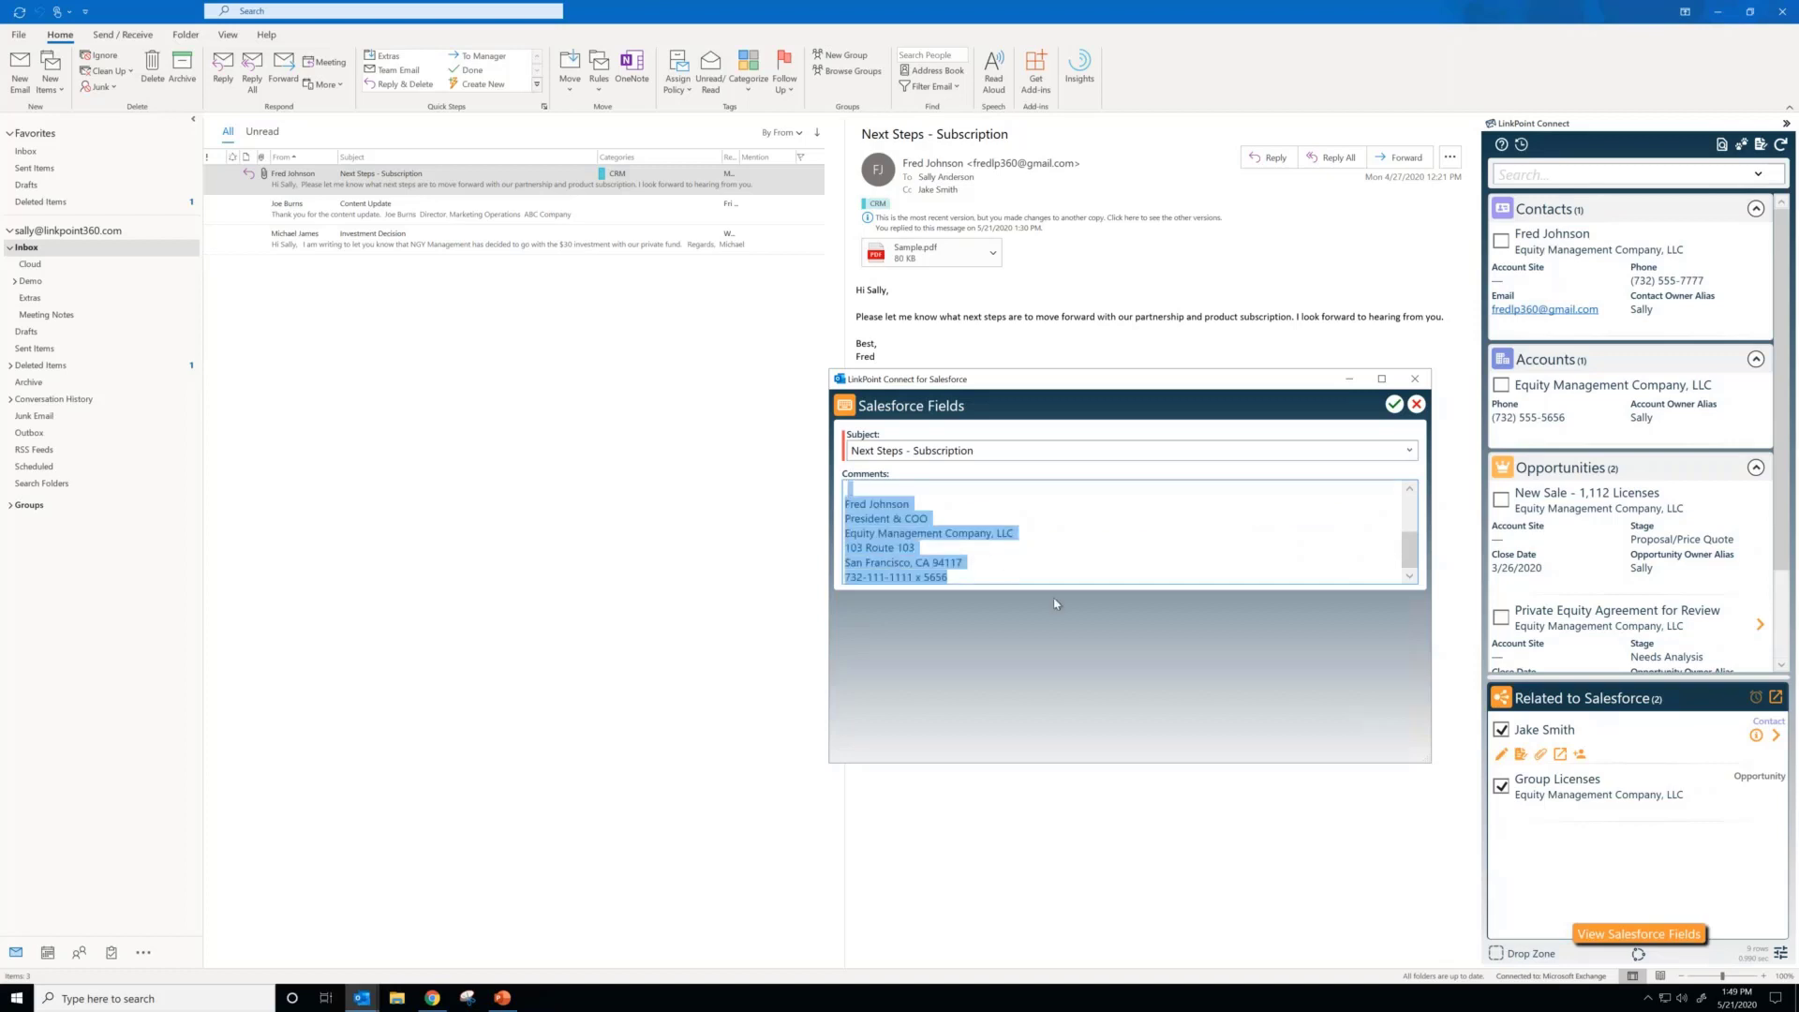
pyautogui.press('Delete')
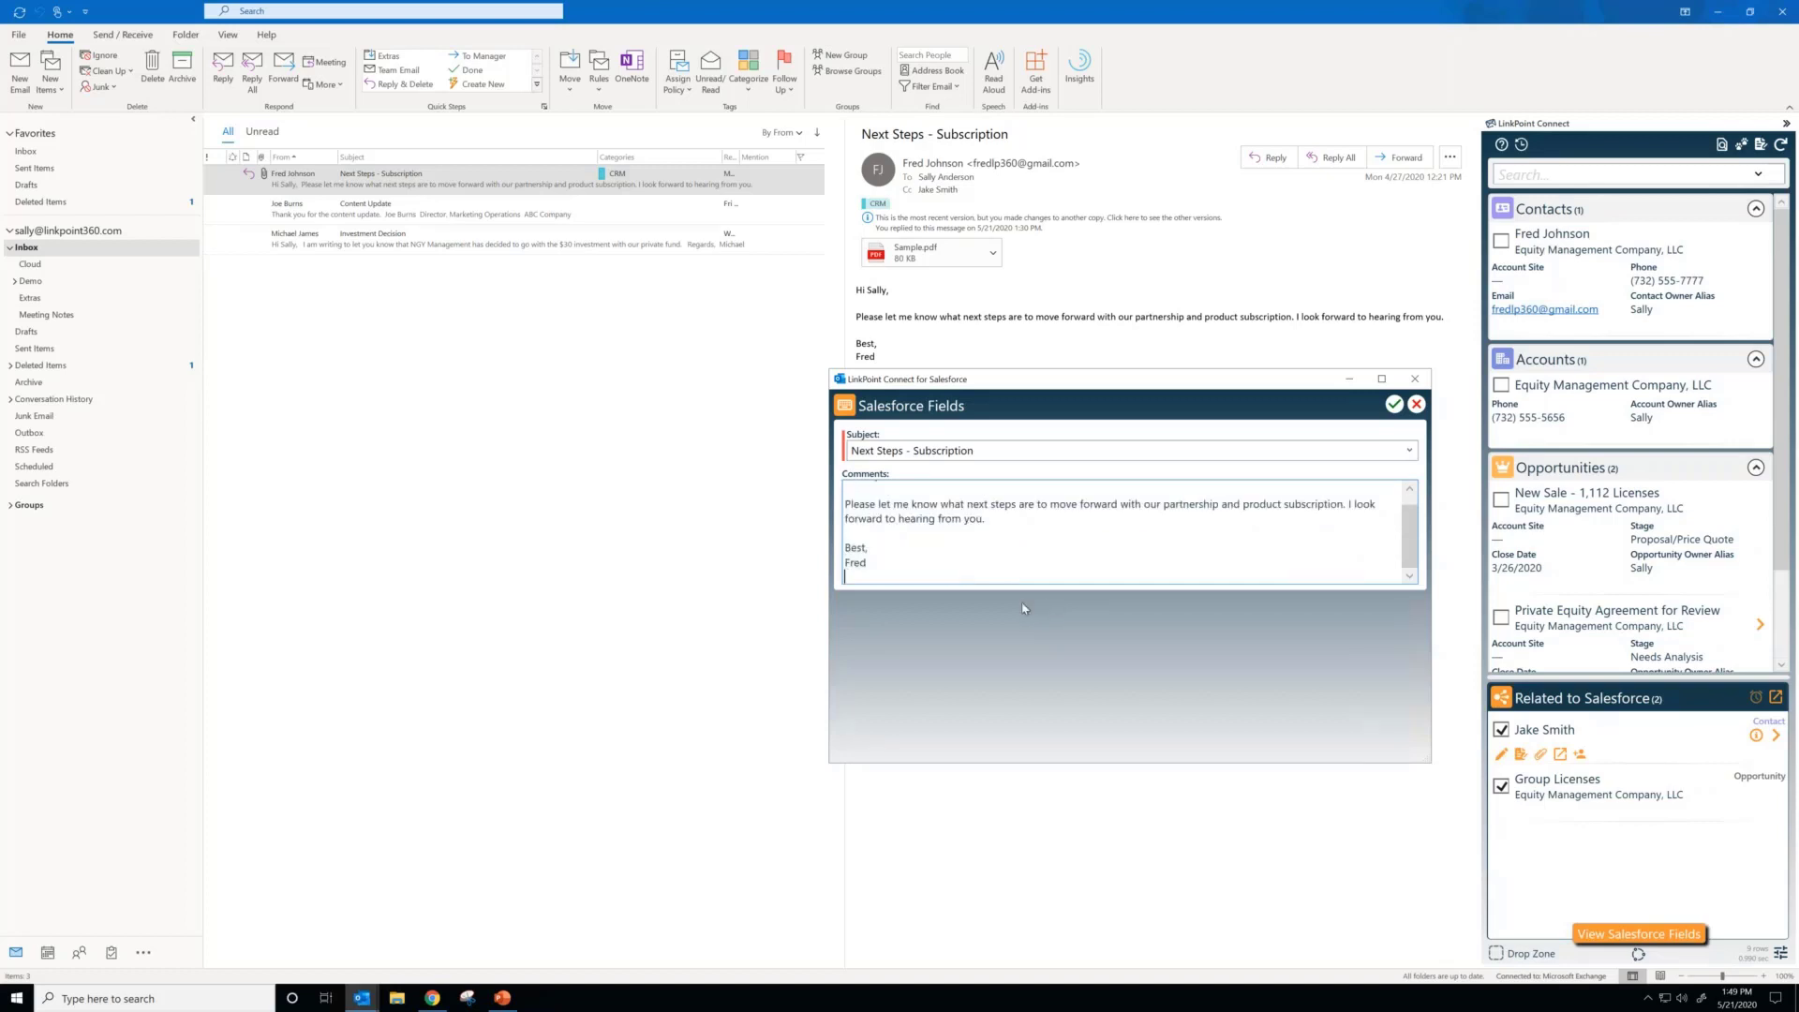
pyautogui.press('BackSpace')
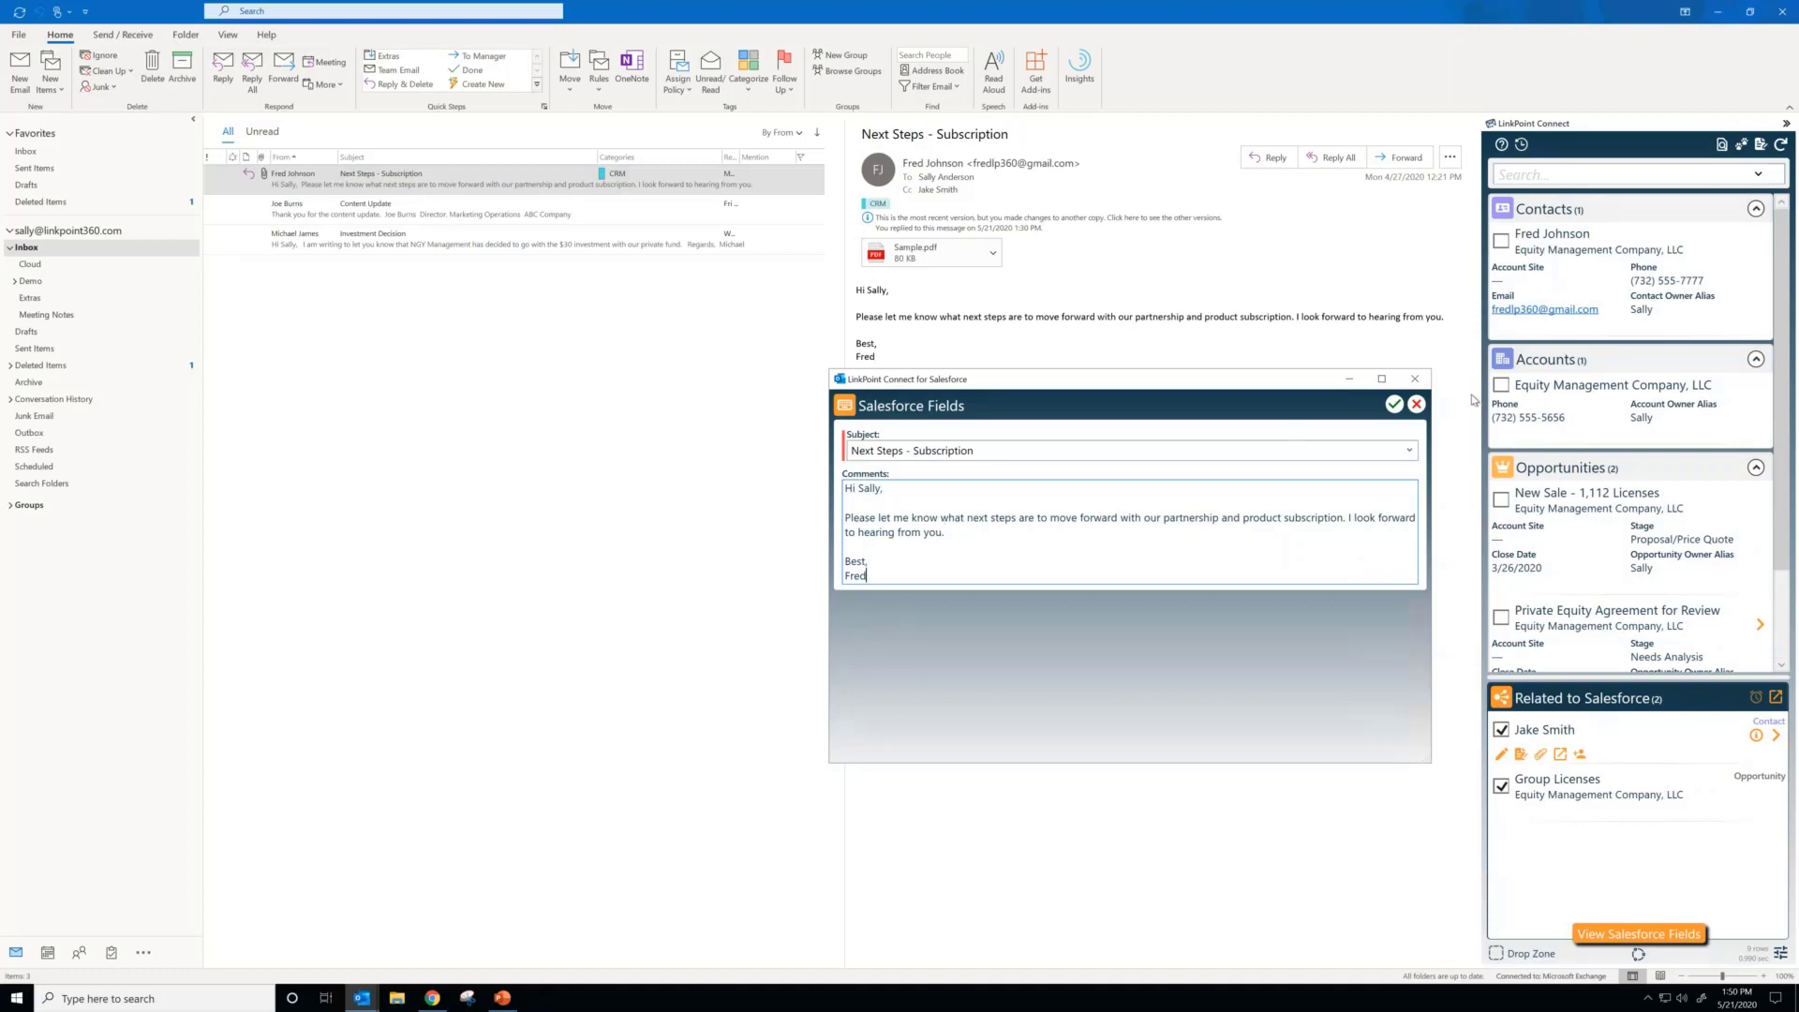
# Step: Close the Salesforce Fields form and abandon the changes to the comments
pyautogui.click(1416, 403)
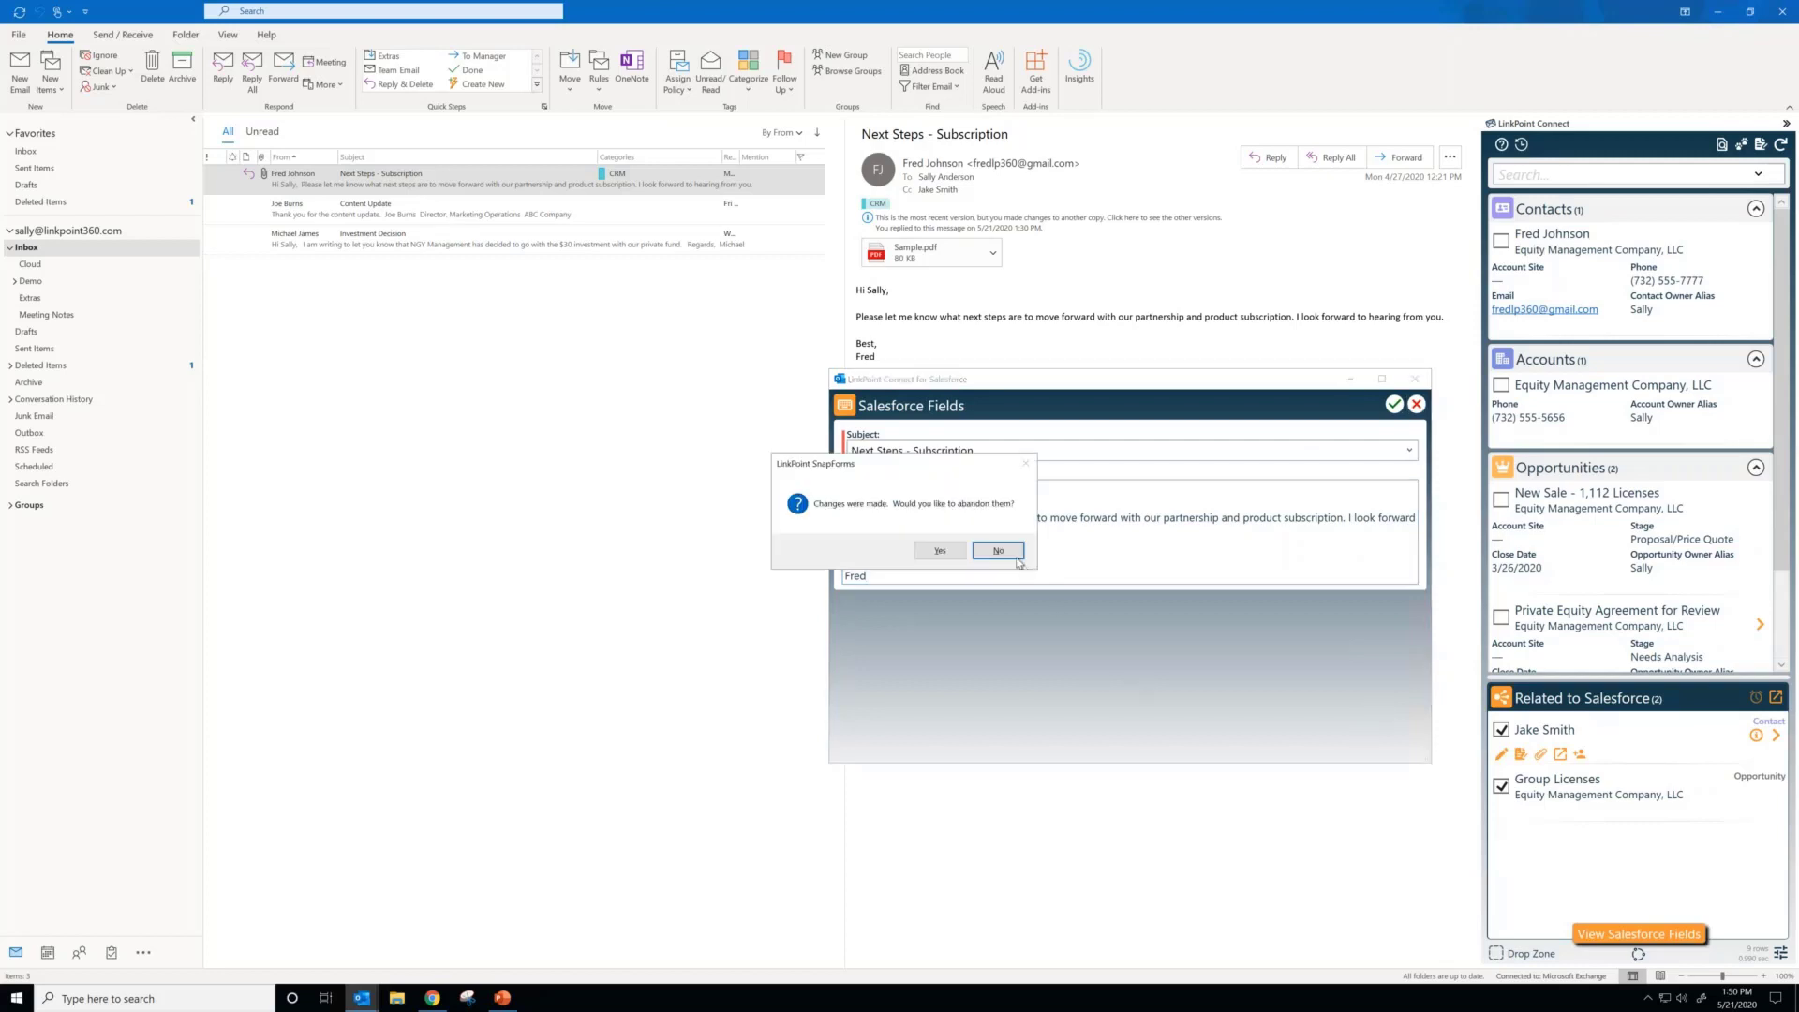
pyautogui.click(1016, 556)
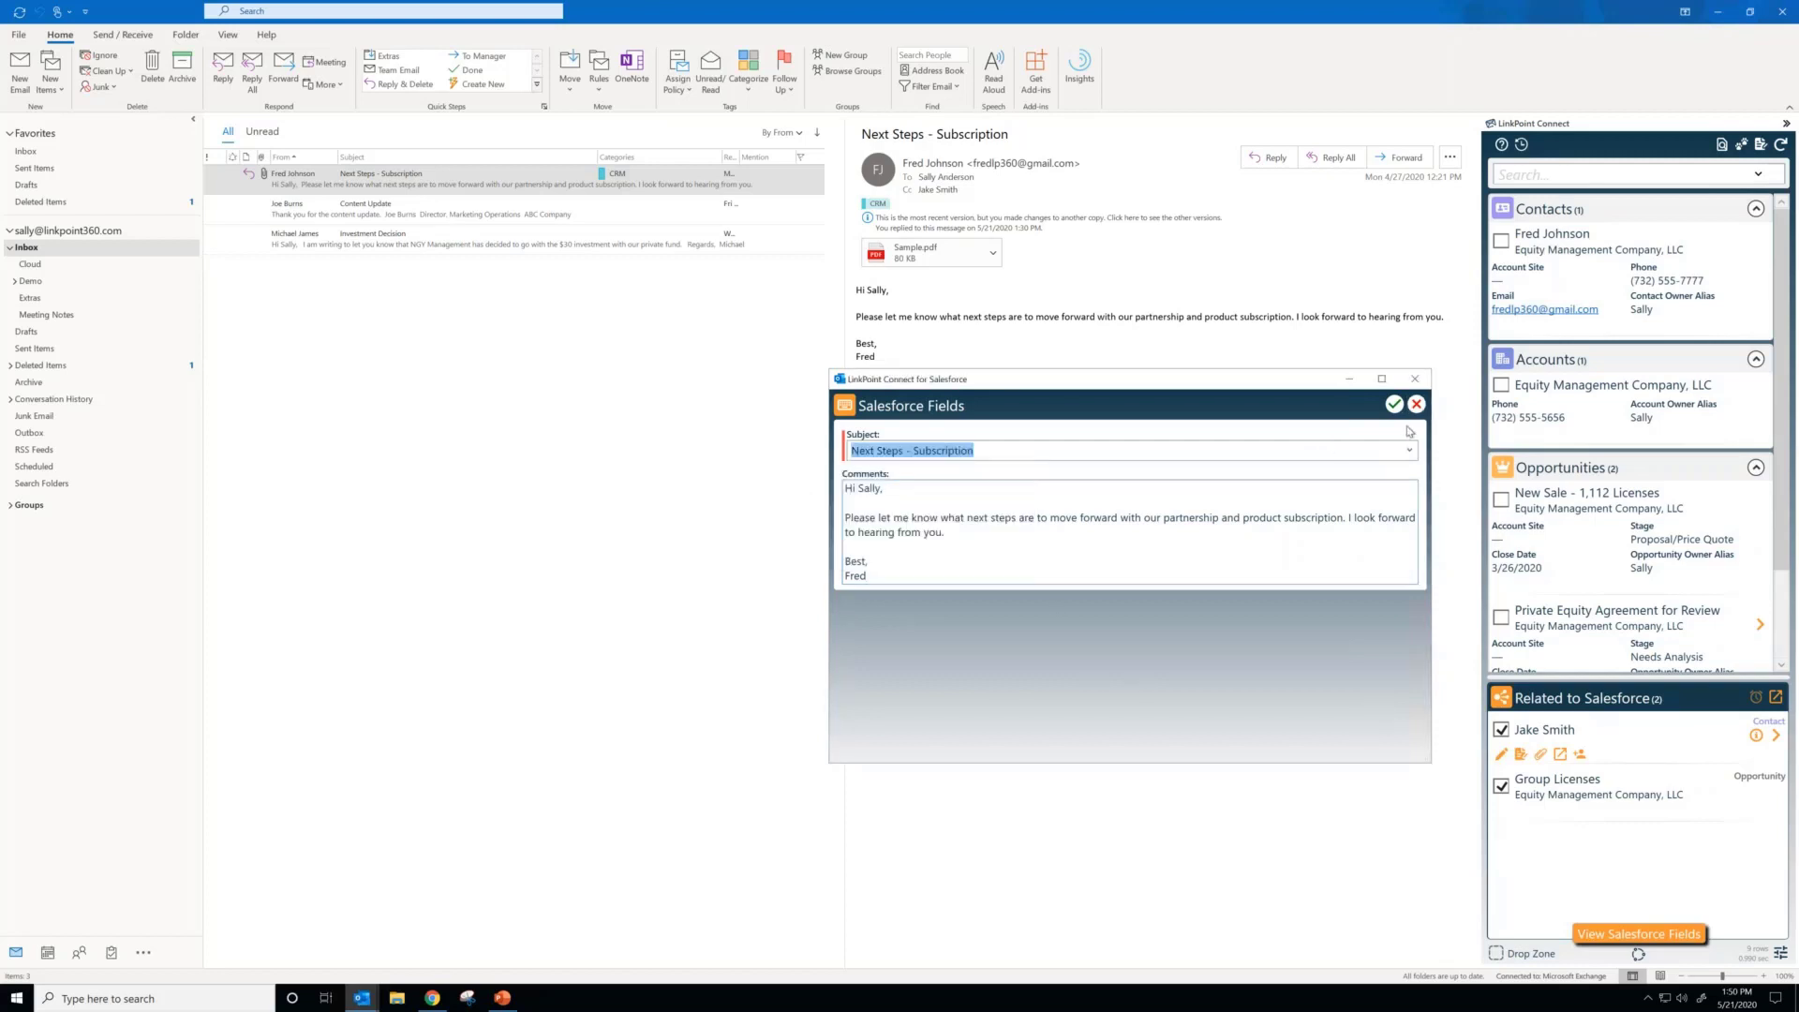
pyautogui.click(1416, 404)
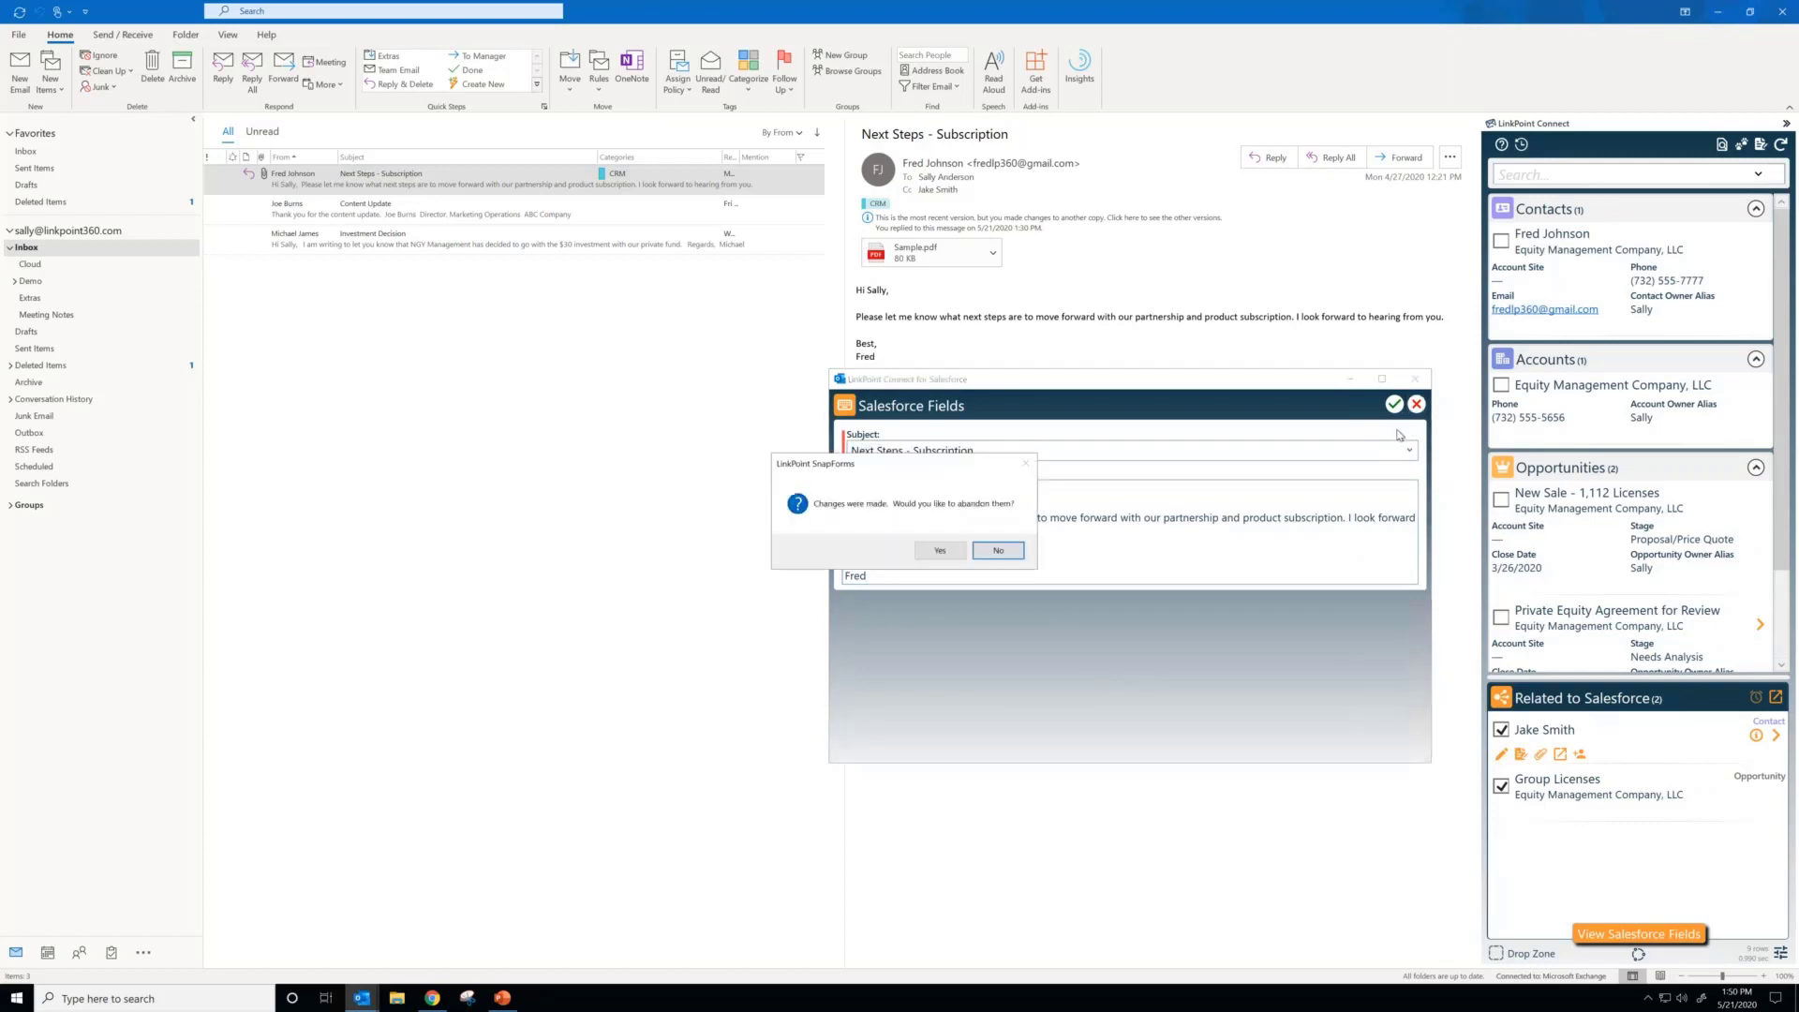
pyautogui.click(940, 551)
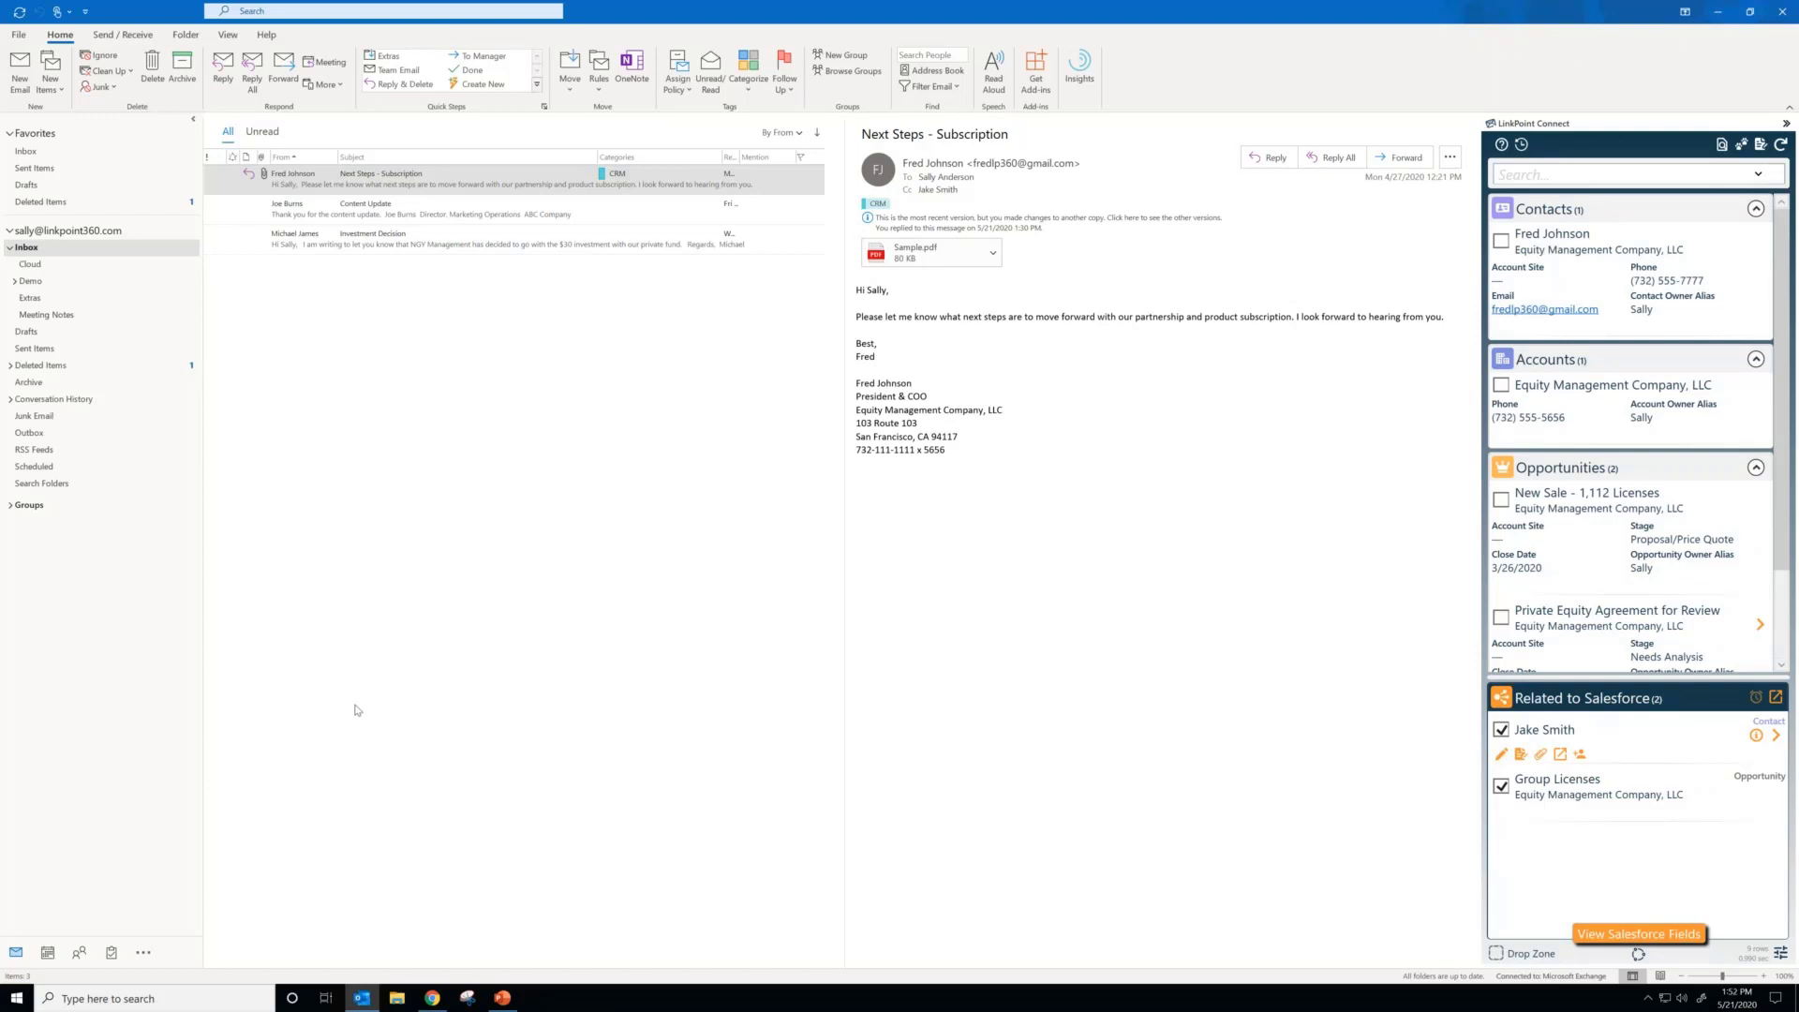
# Step: Relate the Next Steps - Subscription email to its sender's suggested contact record as well
pyautogui.click(521, 187)
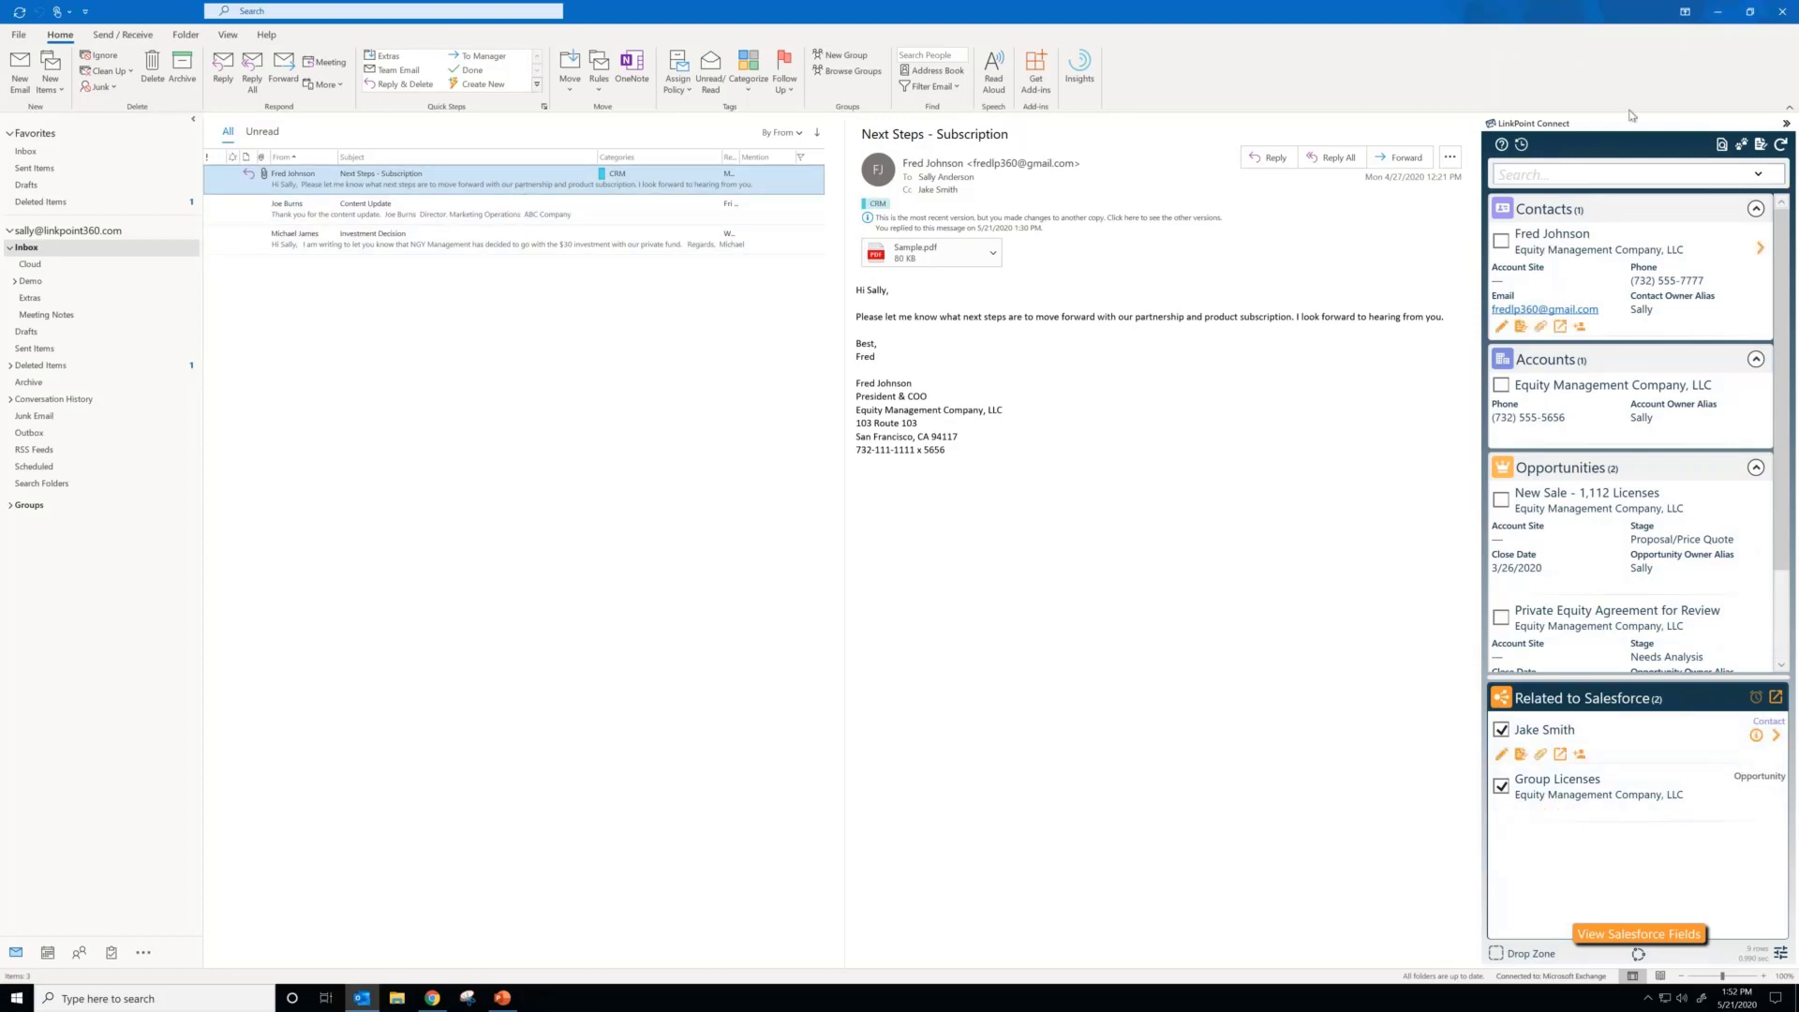
pyautogui.click(1500, 241)
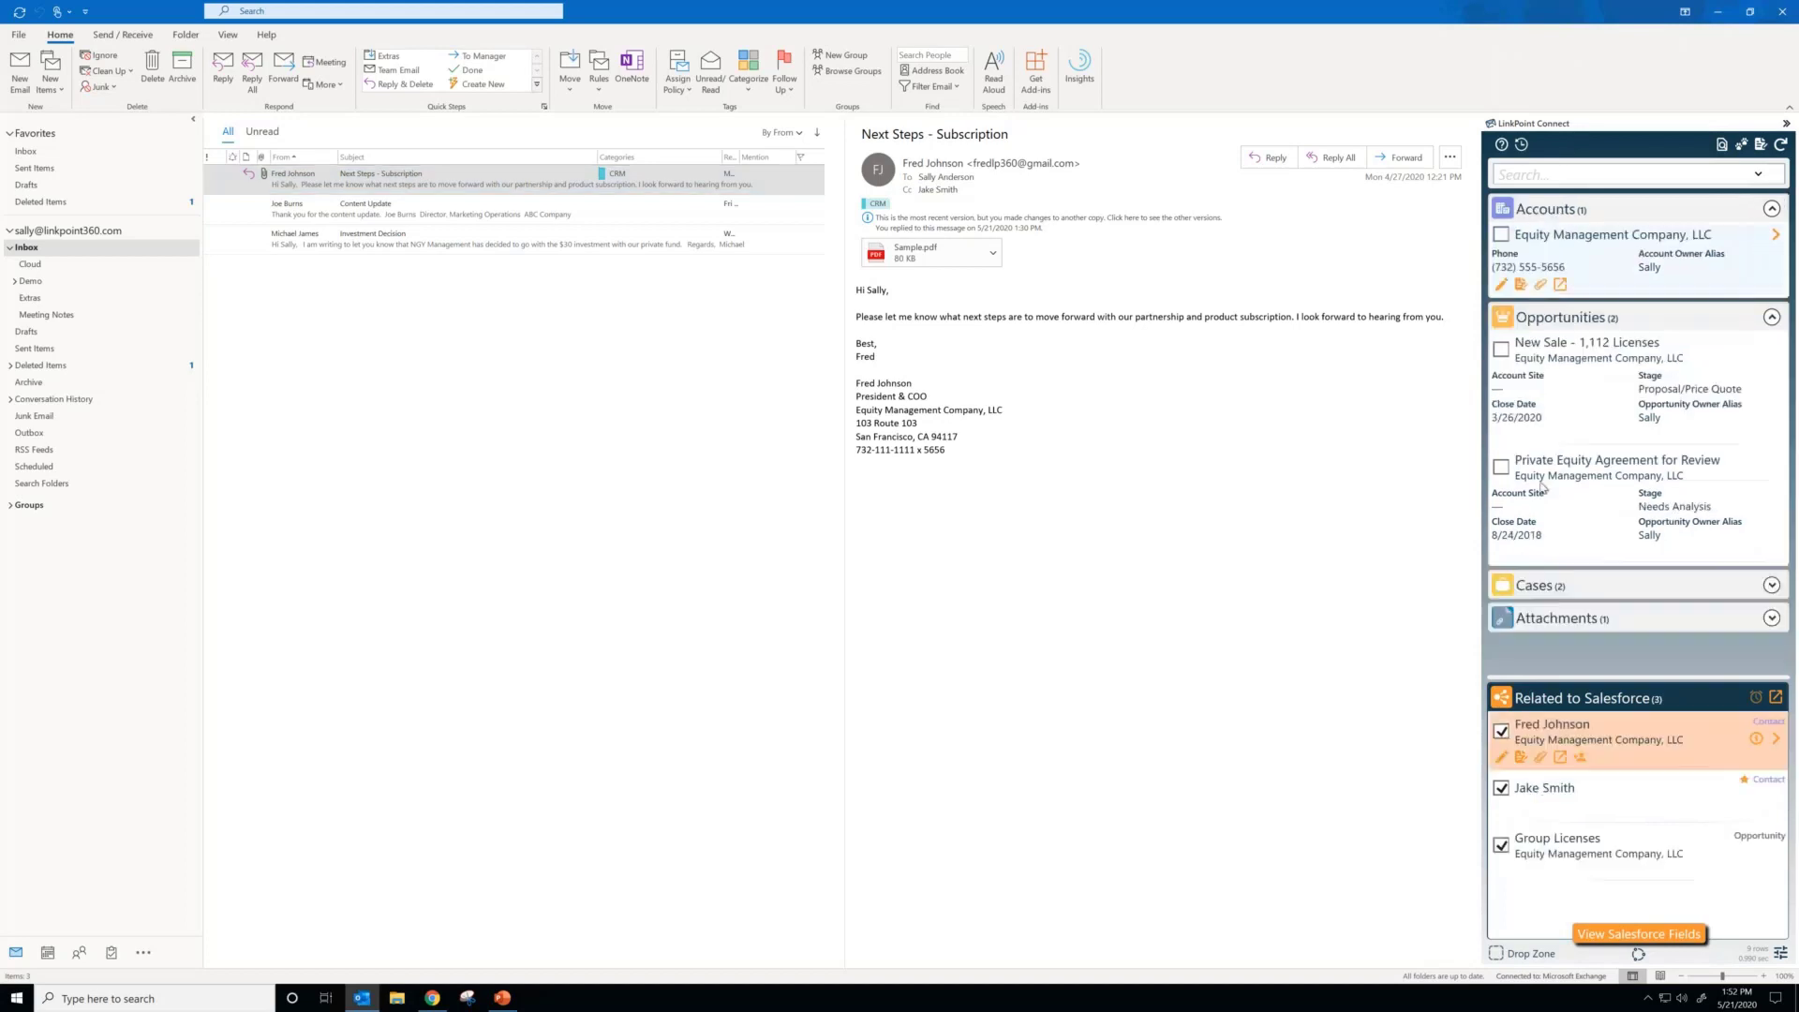
# Step: Start a reply to all on the Next Steps - Subscription email and open it in a separate window
pyautogui.click(490, 180)
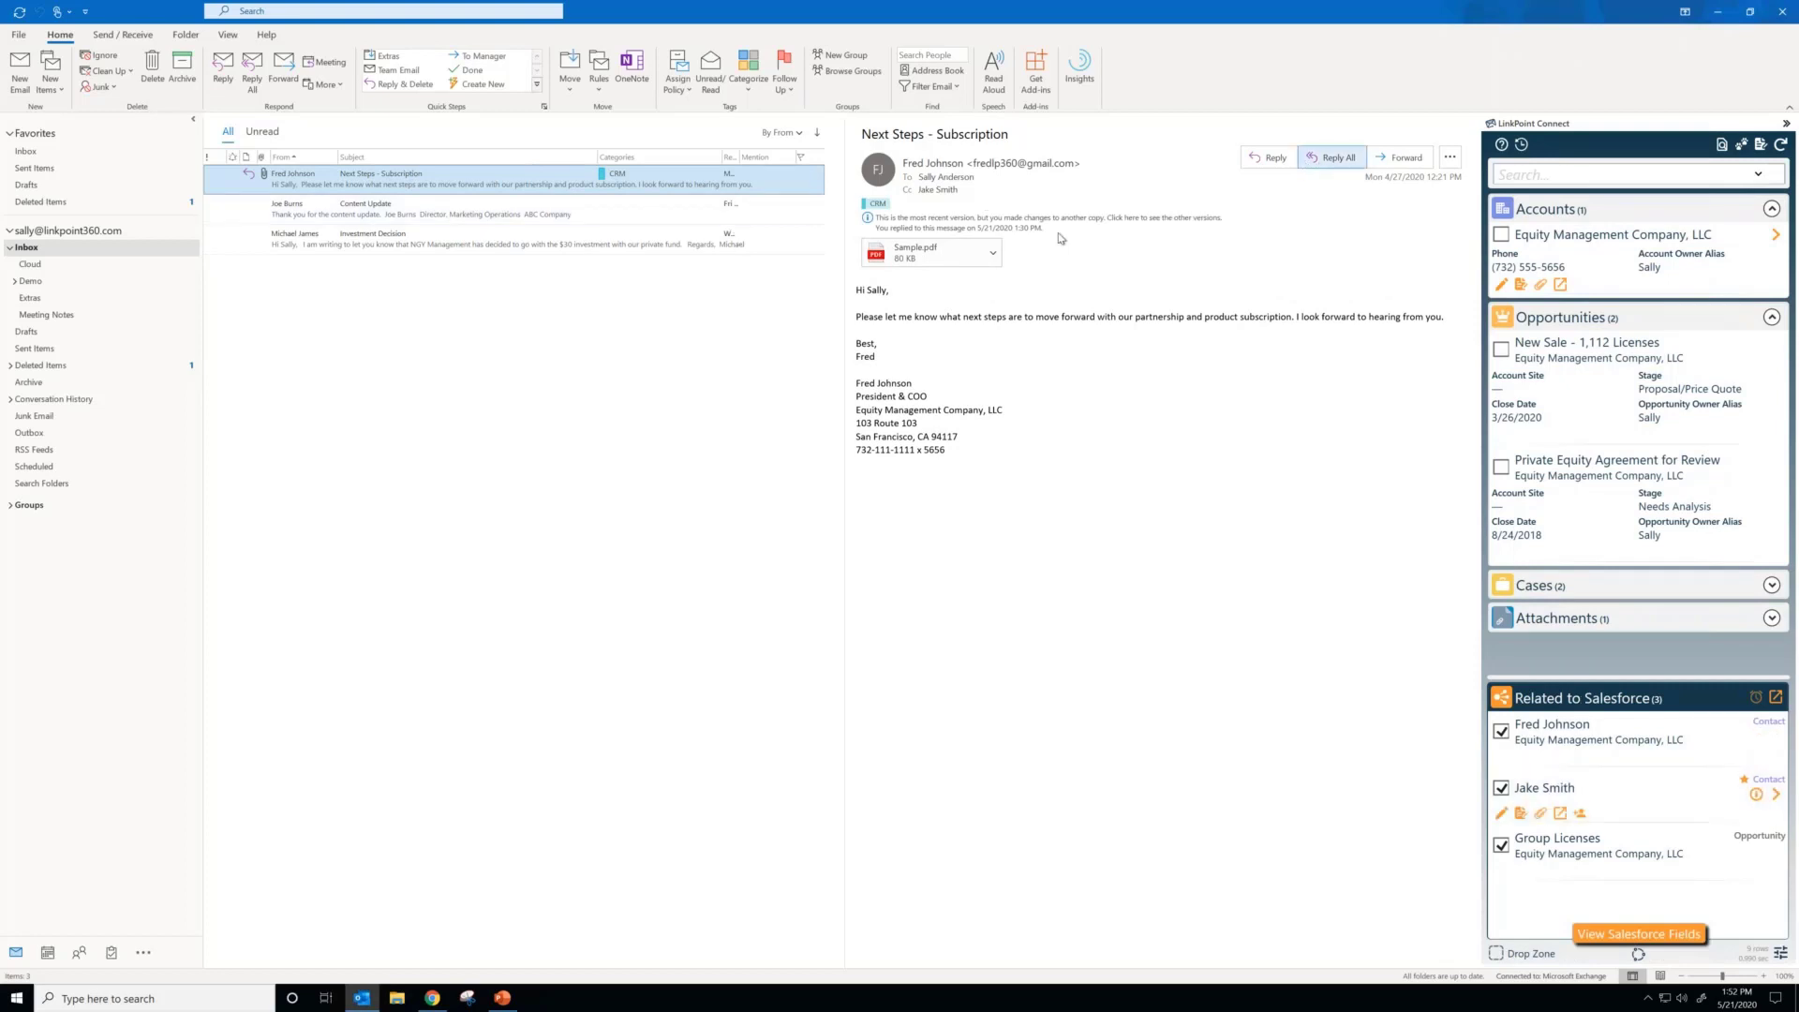
pyautogui.click(1332, 158)
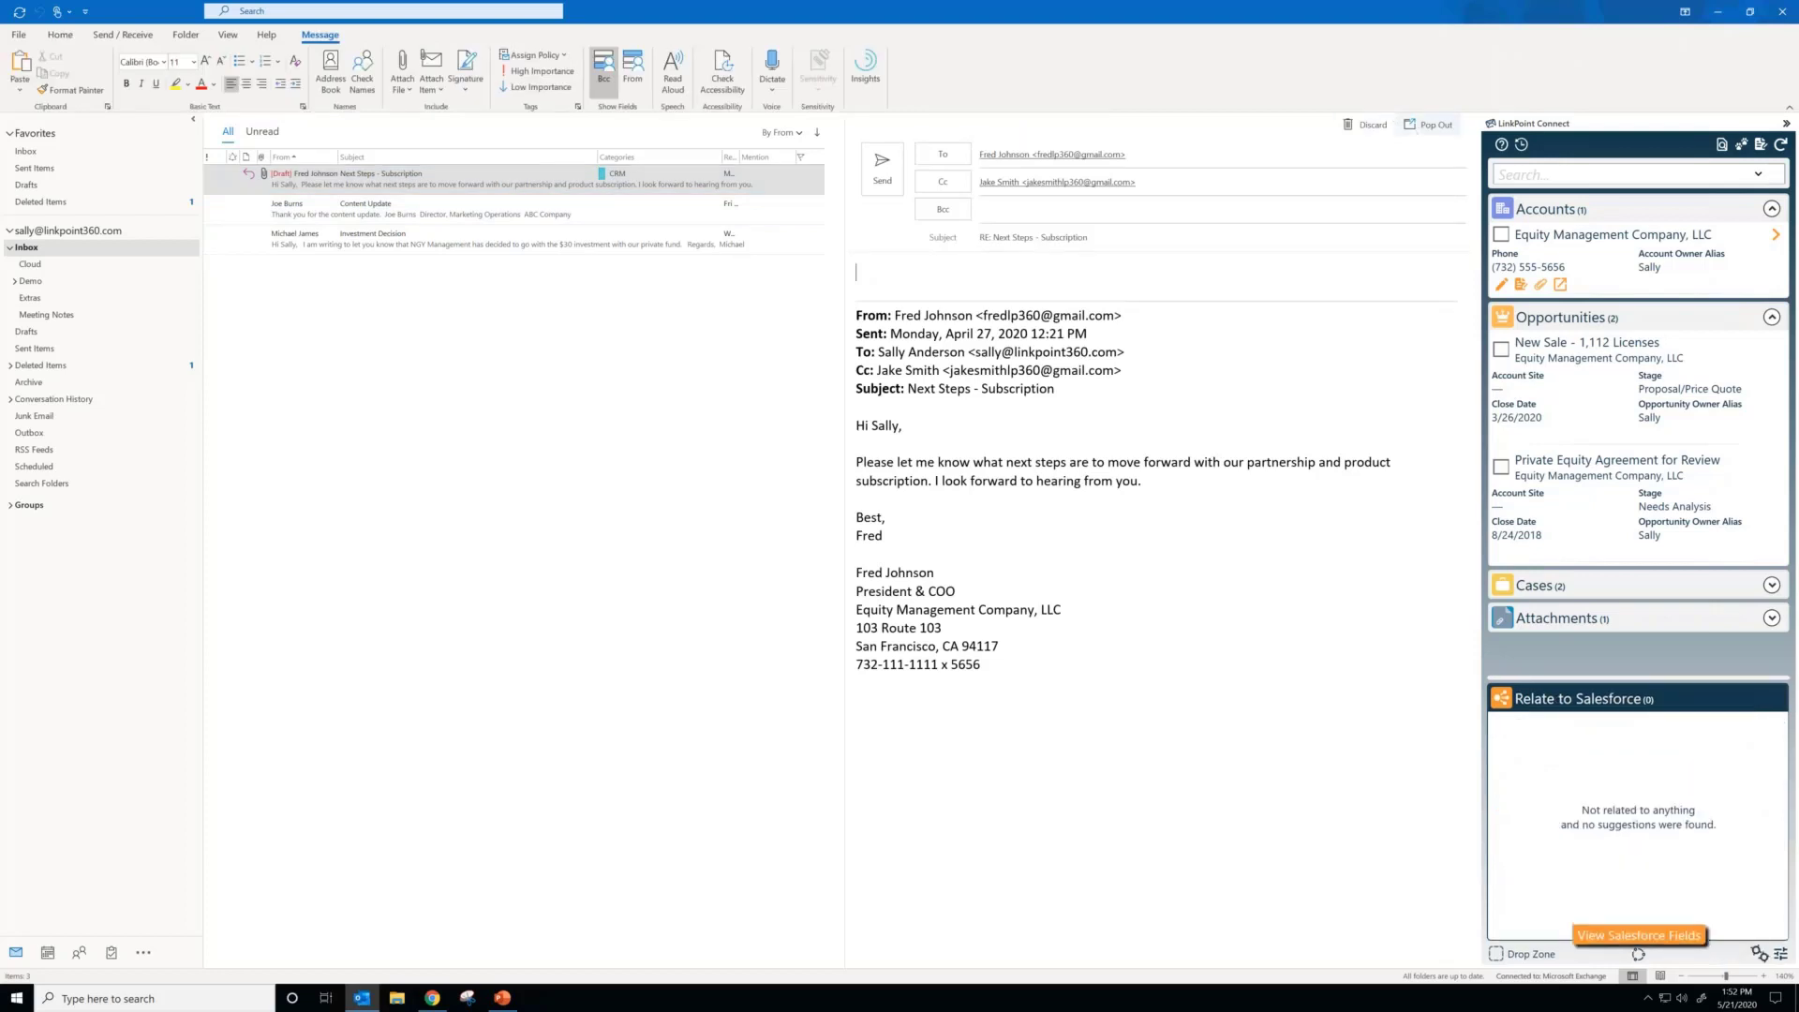
pyautogui.click(1427, 124)
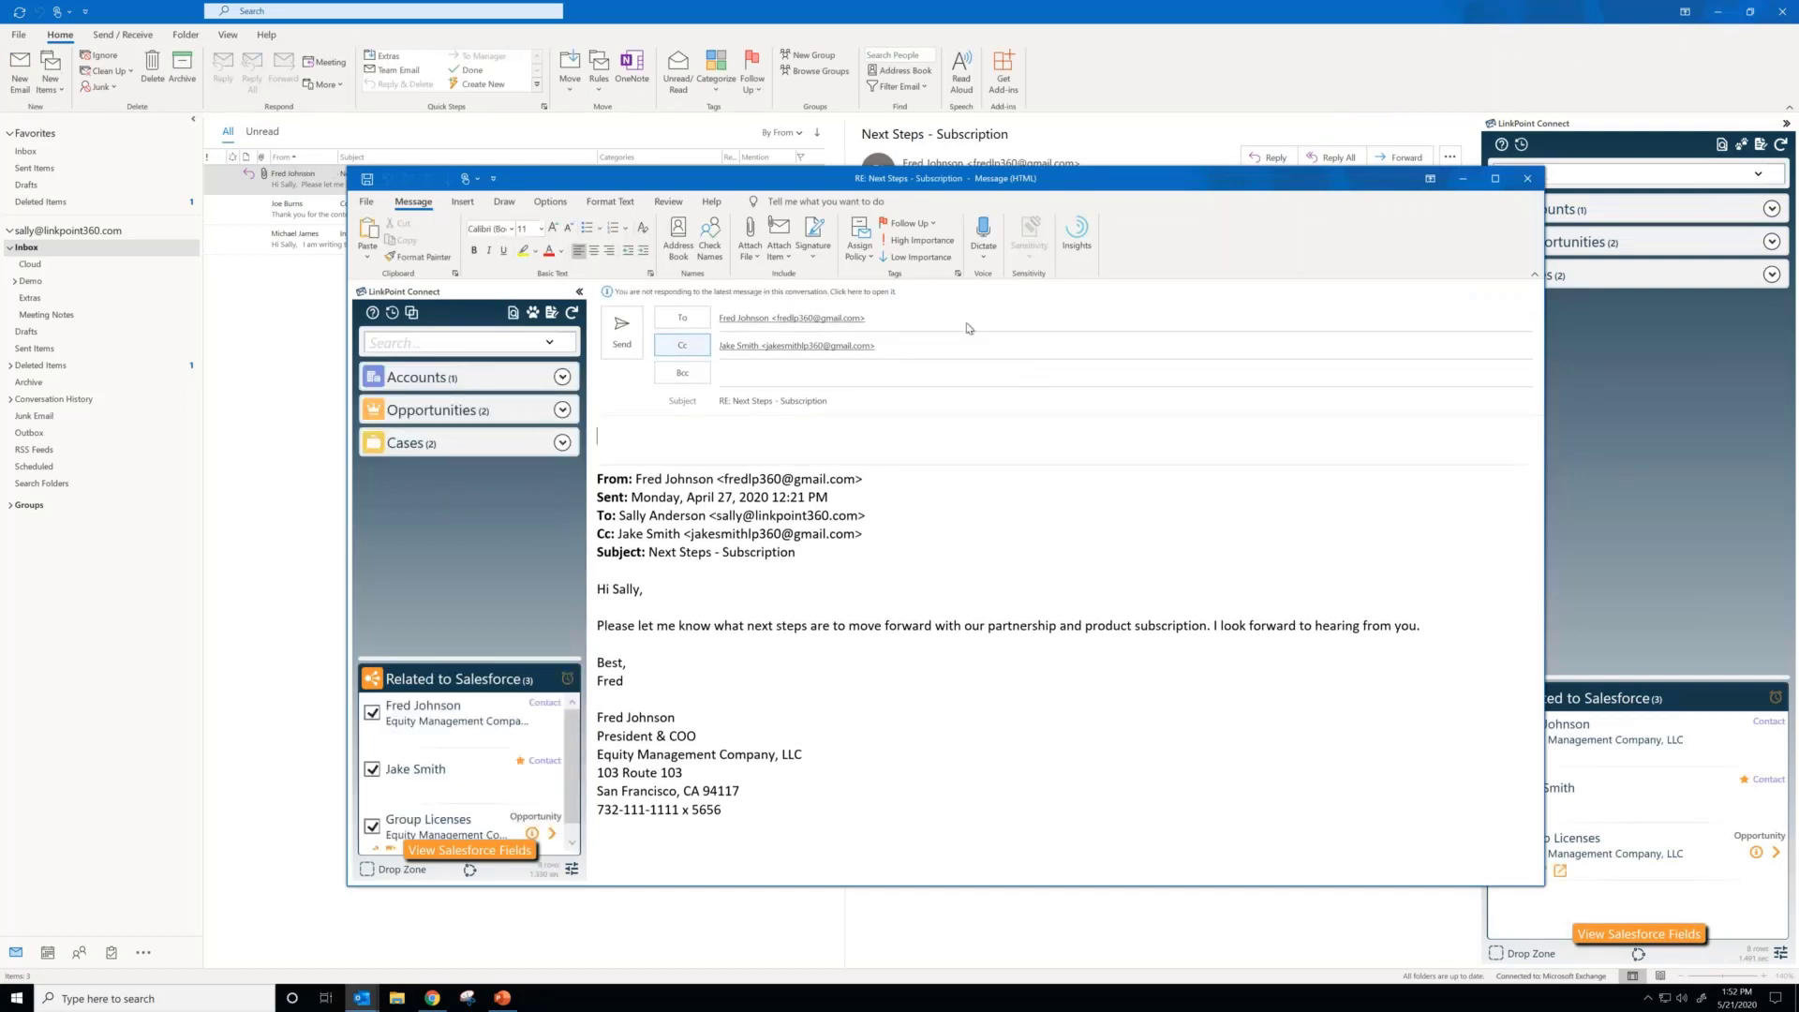
# Step: Replace the reply's To recipient with a different suggested person and unrelate the original sender's contact record from the reply
pyautogui.click(921, 323)
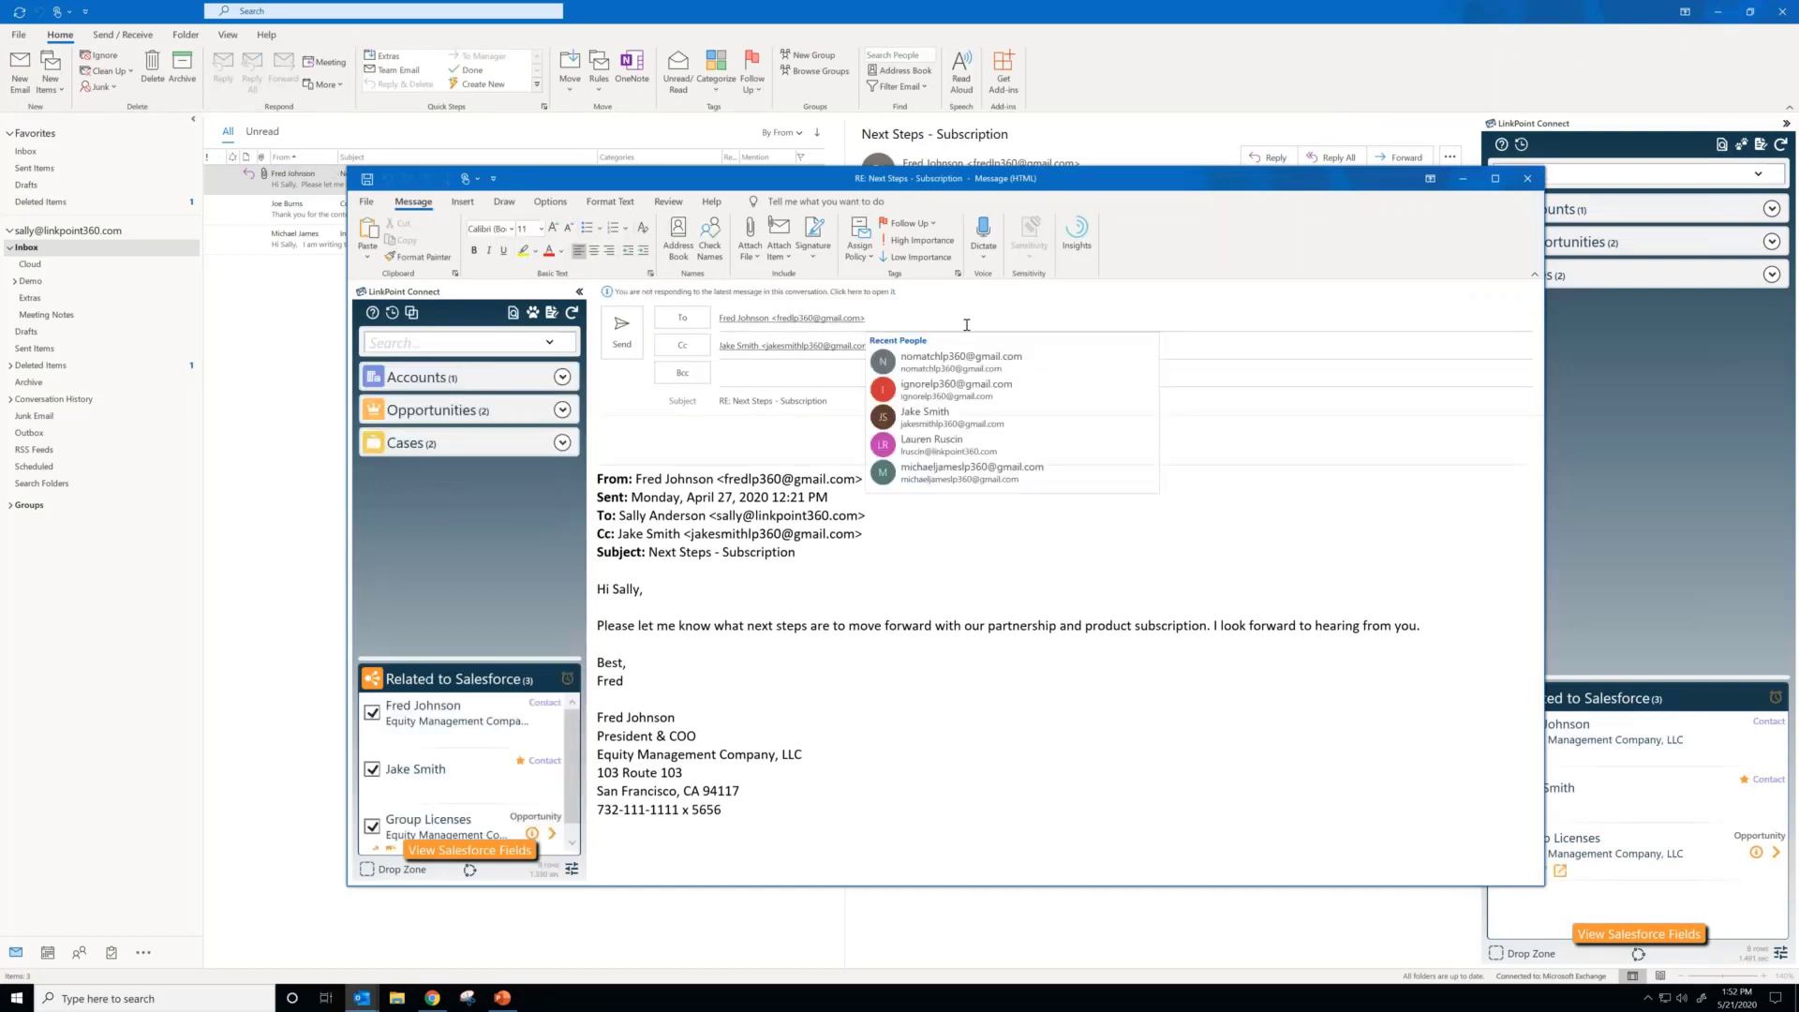
pyautogui.click(792, 374)
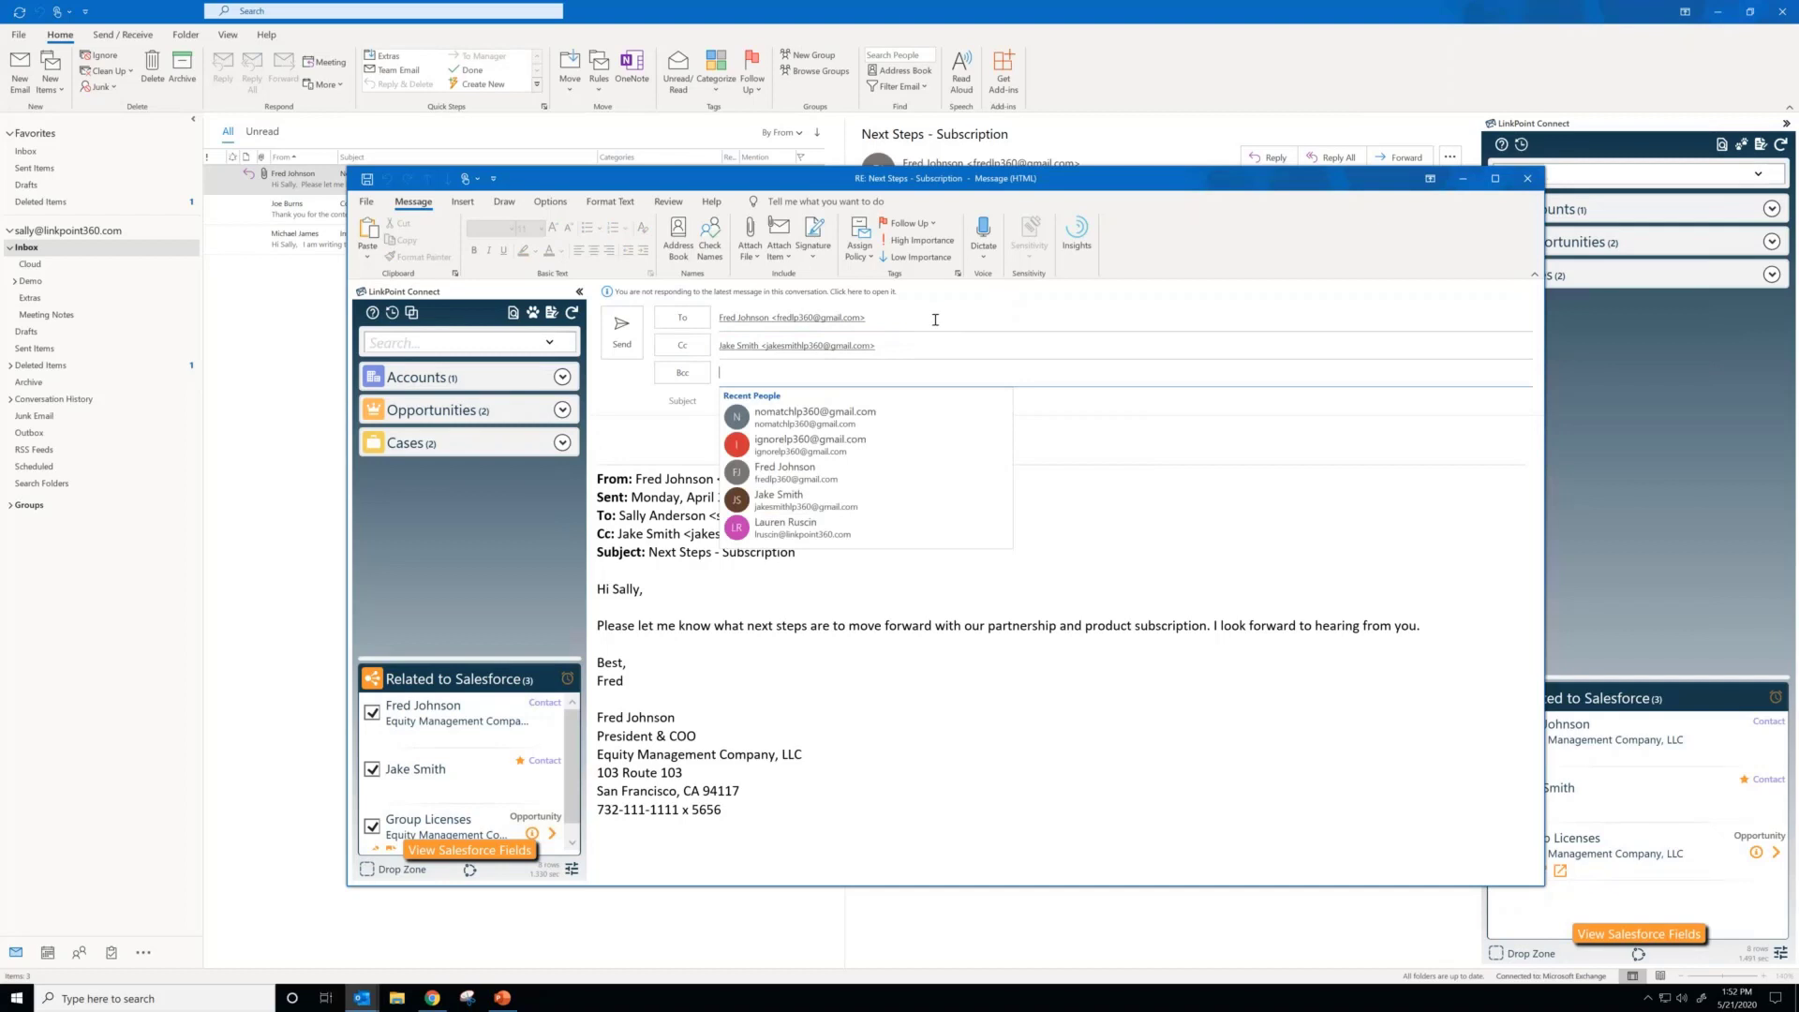
pyautogui.click(796, 318)
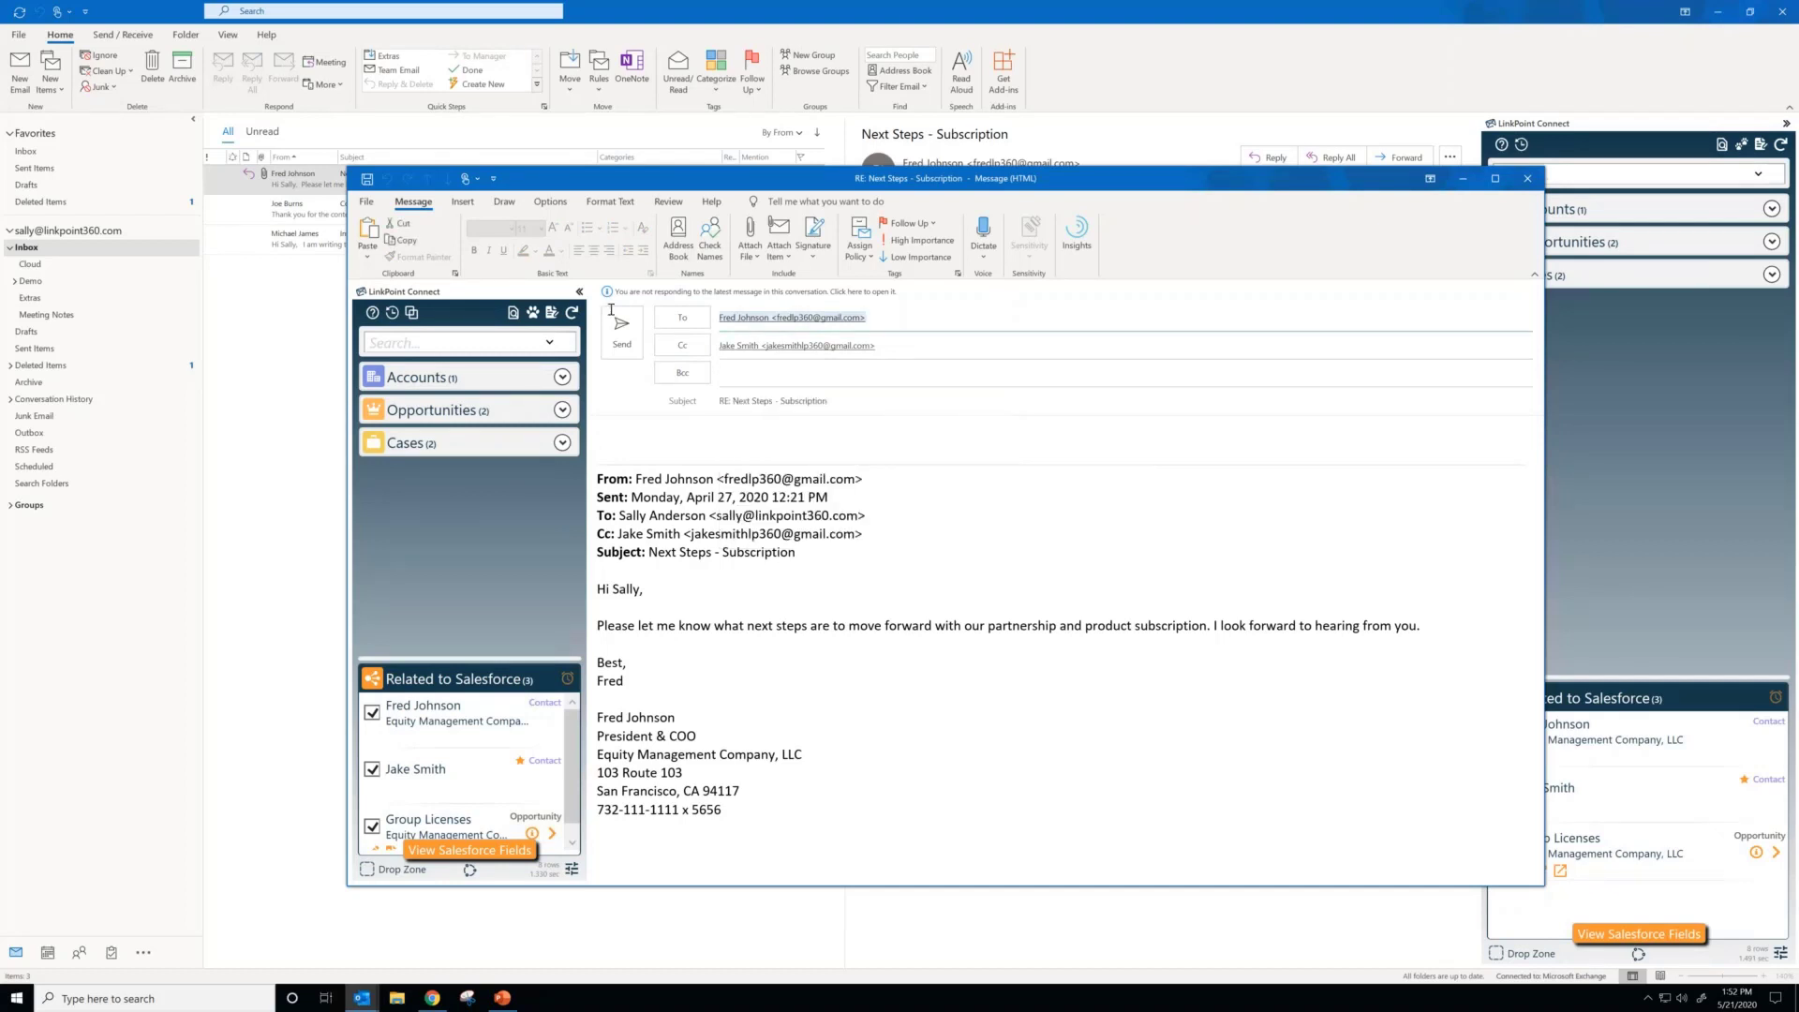
pyautogui.press('BackSpace')
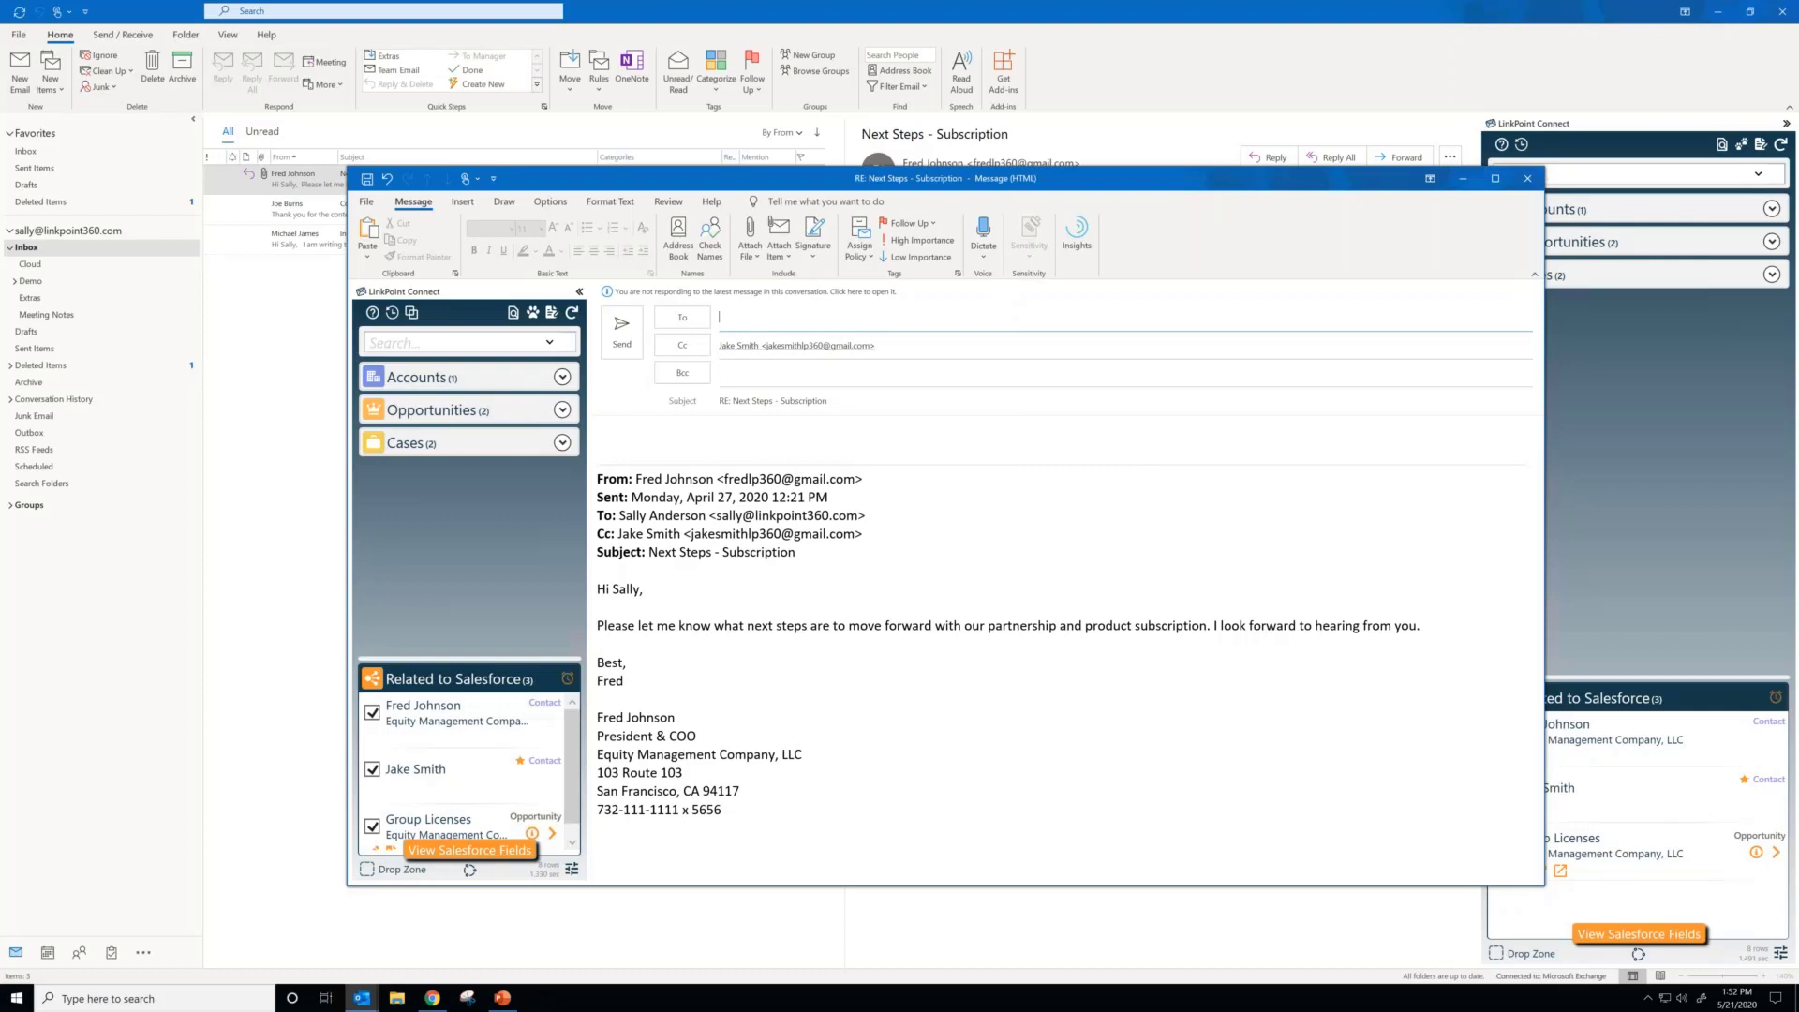
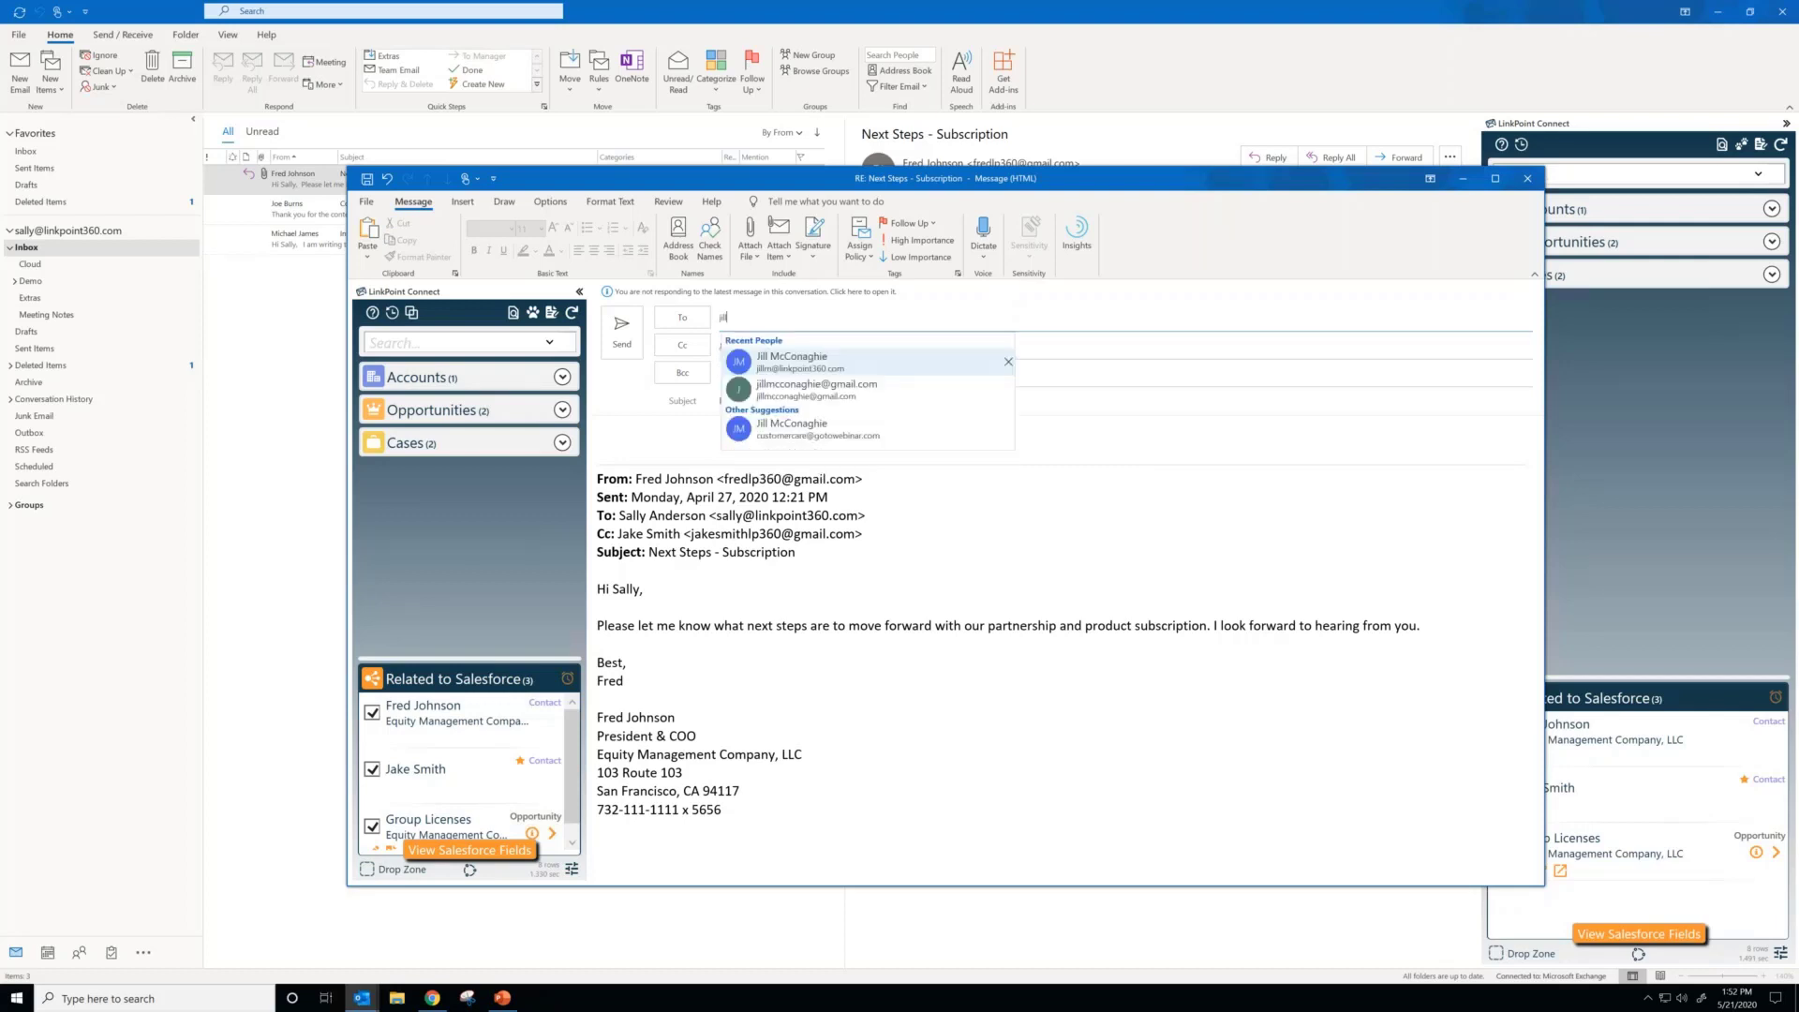
pyautogui.press('Return')
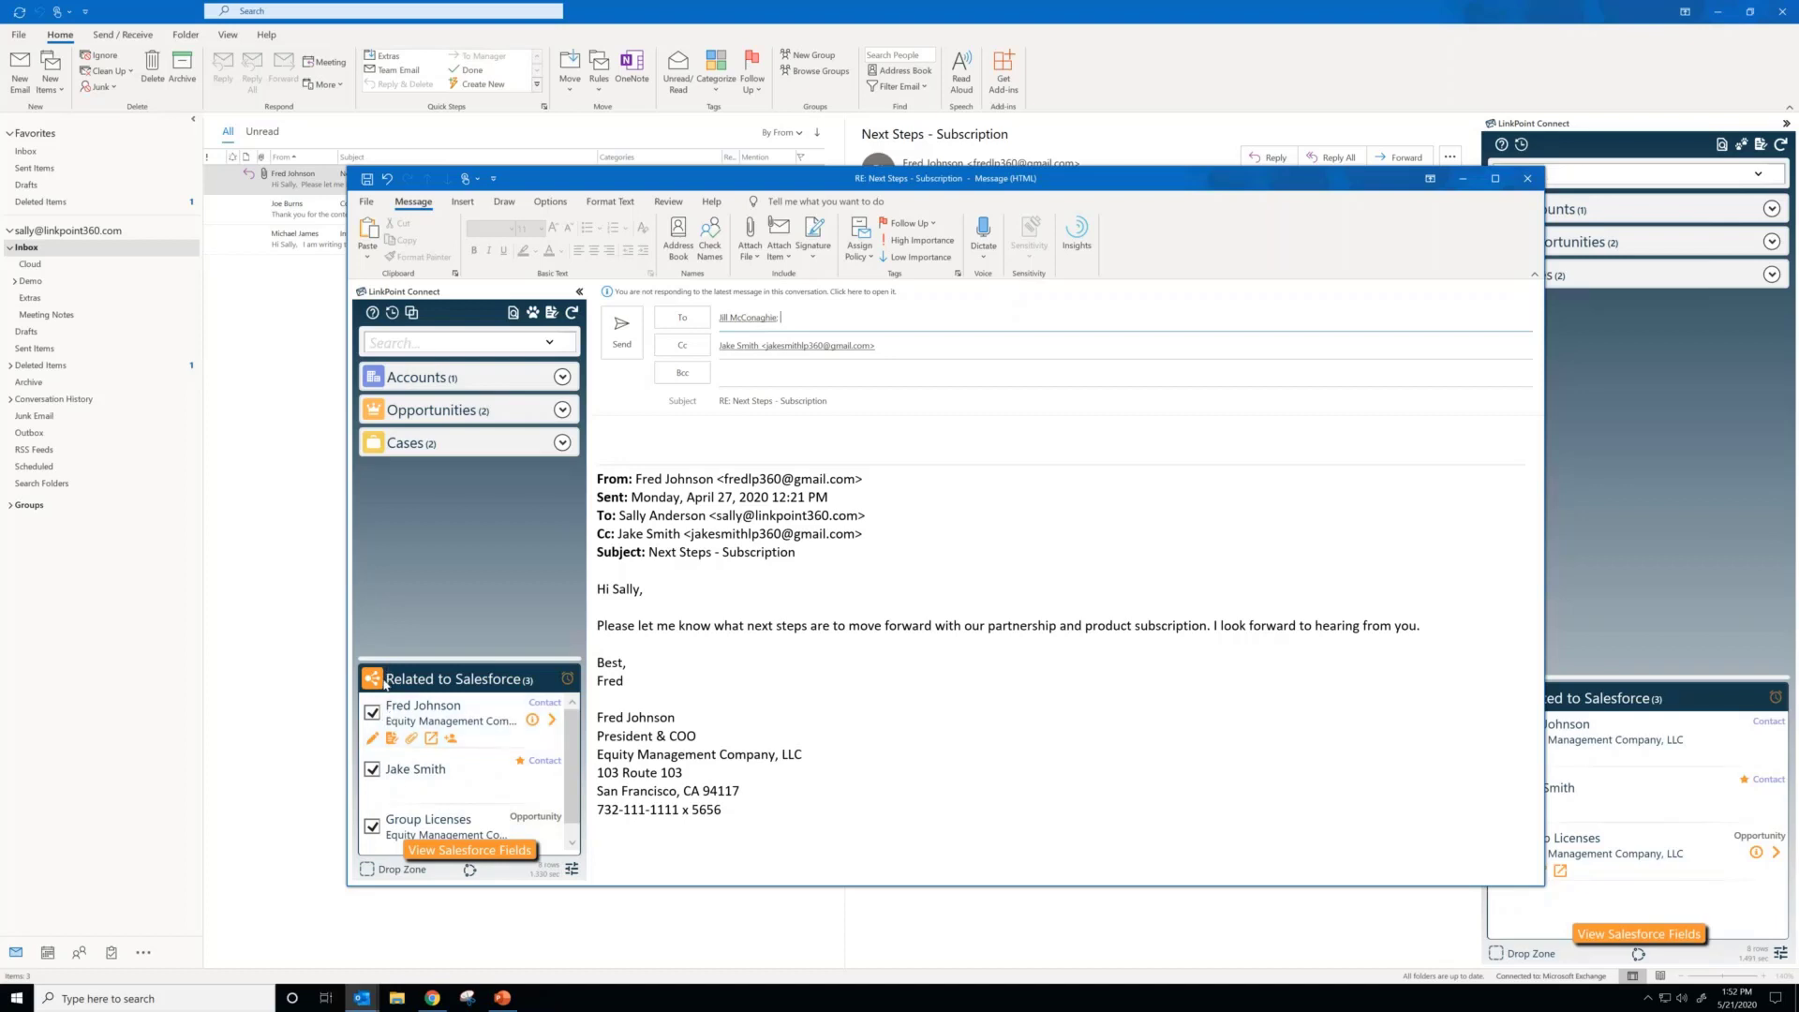
pyautogui.click(372, 713)
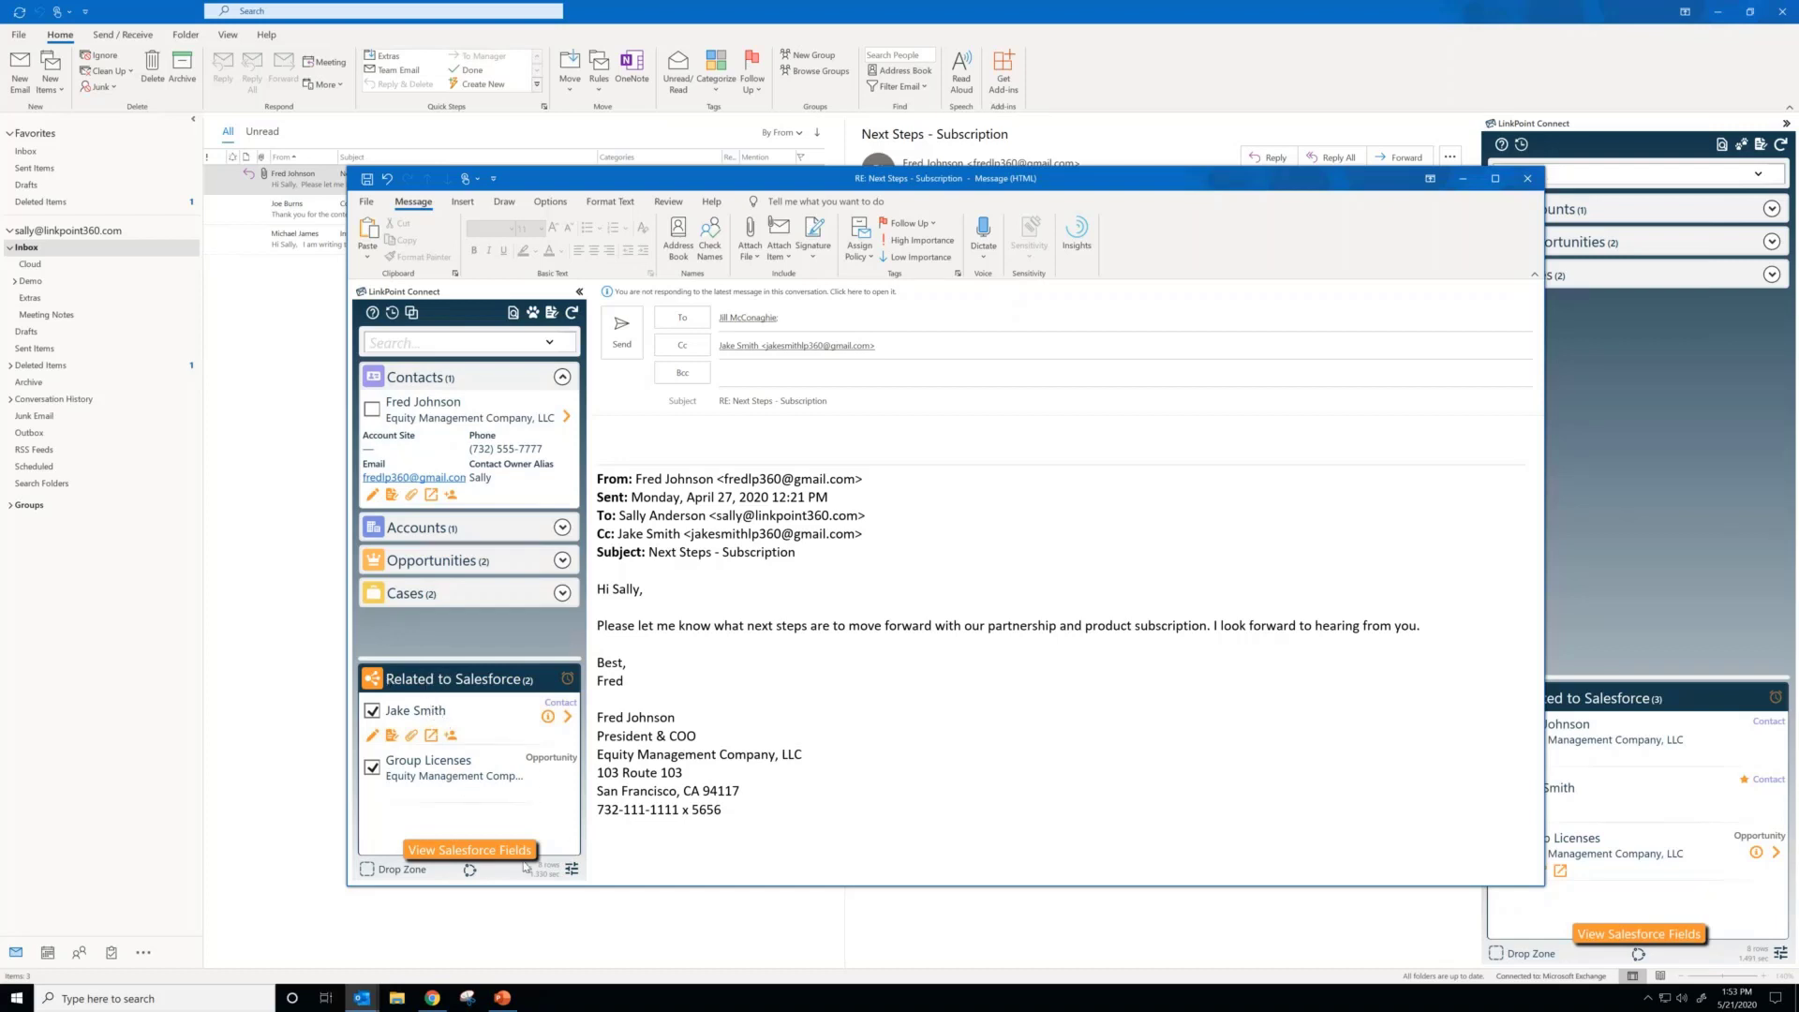
# Step: Examine the Advanced preferences for removing related references when forwarding or replying to an email, and close the preferences
pyautogui.click(571, 868)
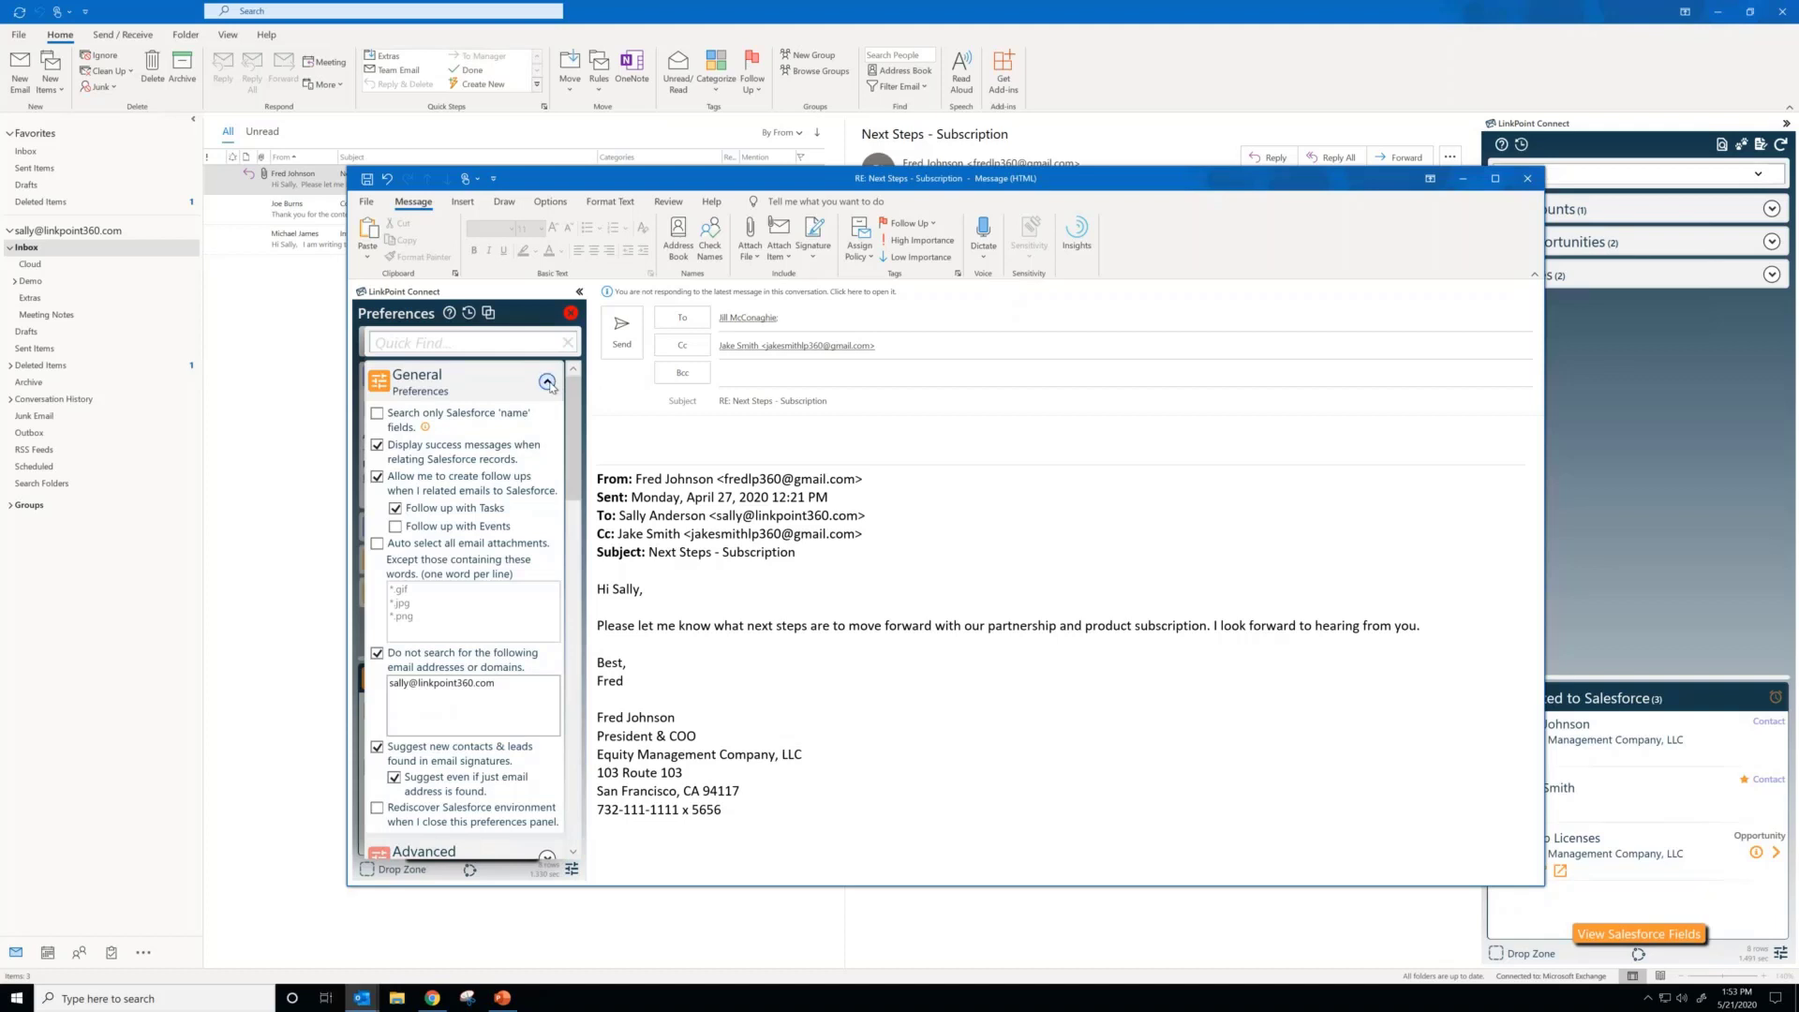
pyautogui.click(547, 381)
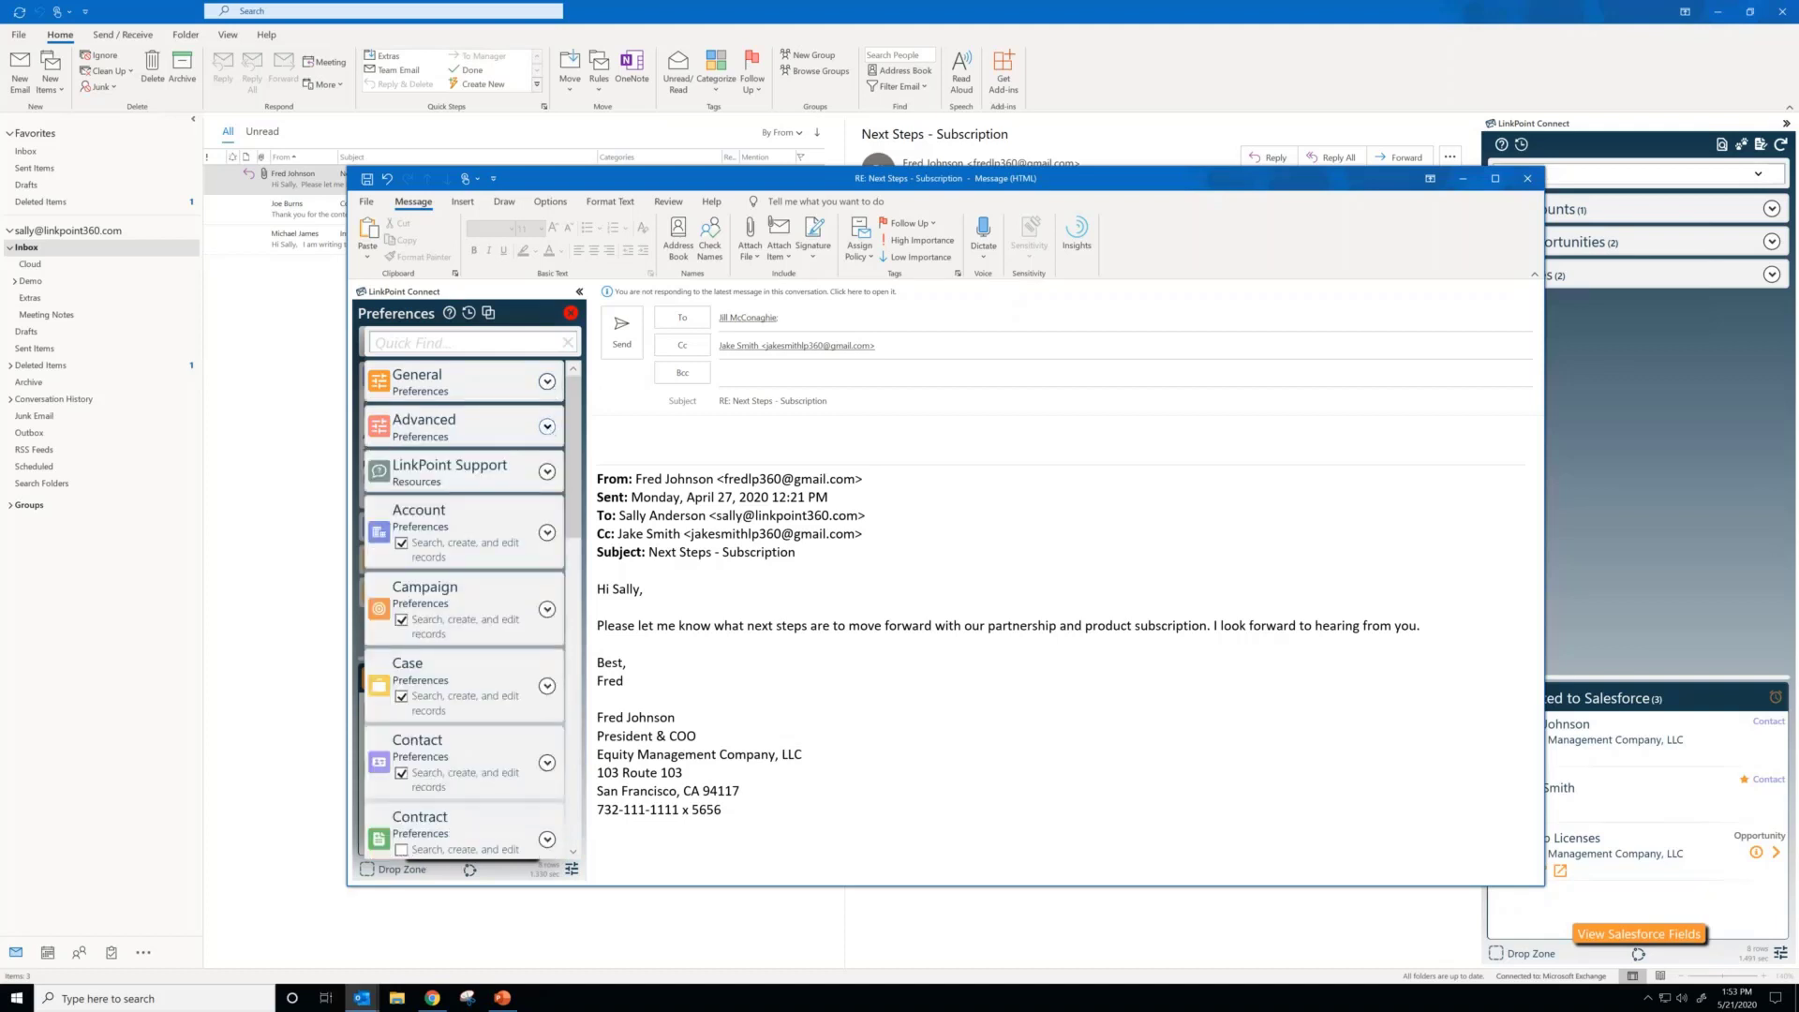
pyautogui.click(547, 426)
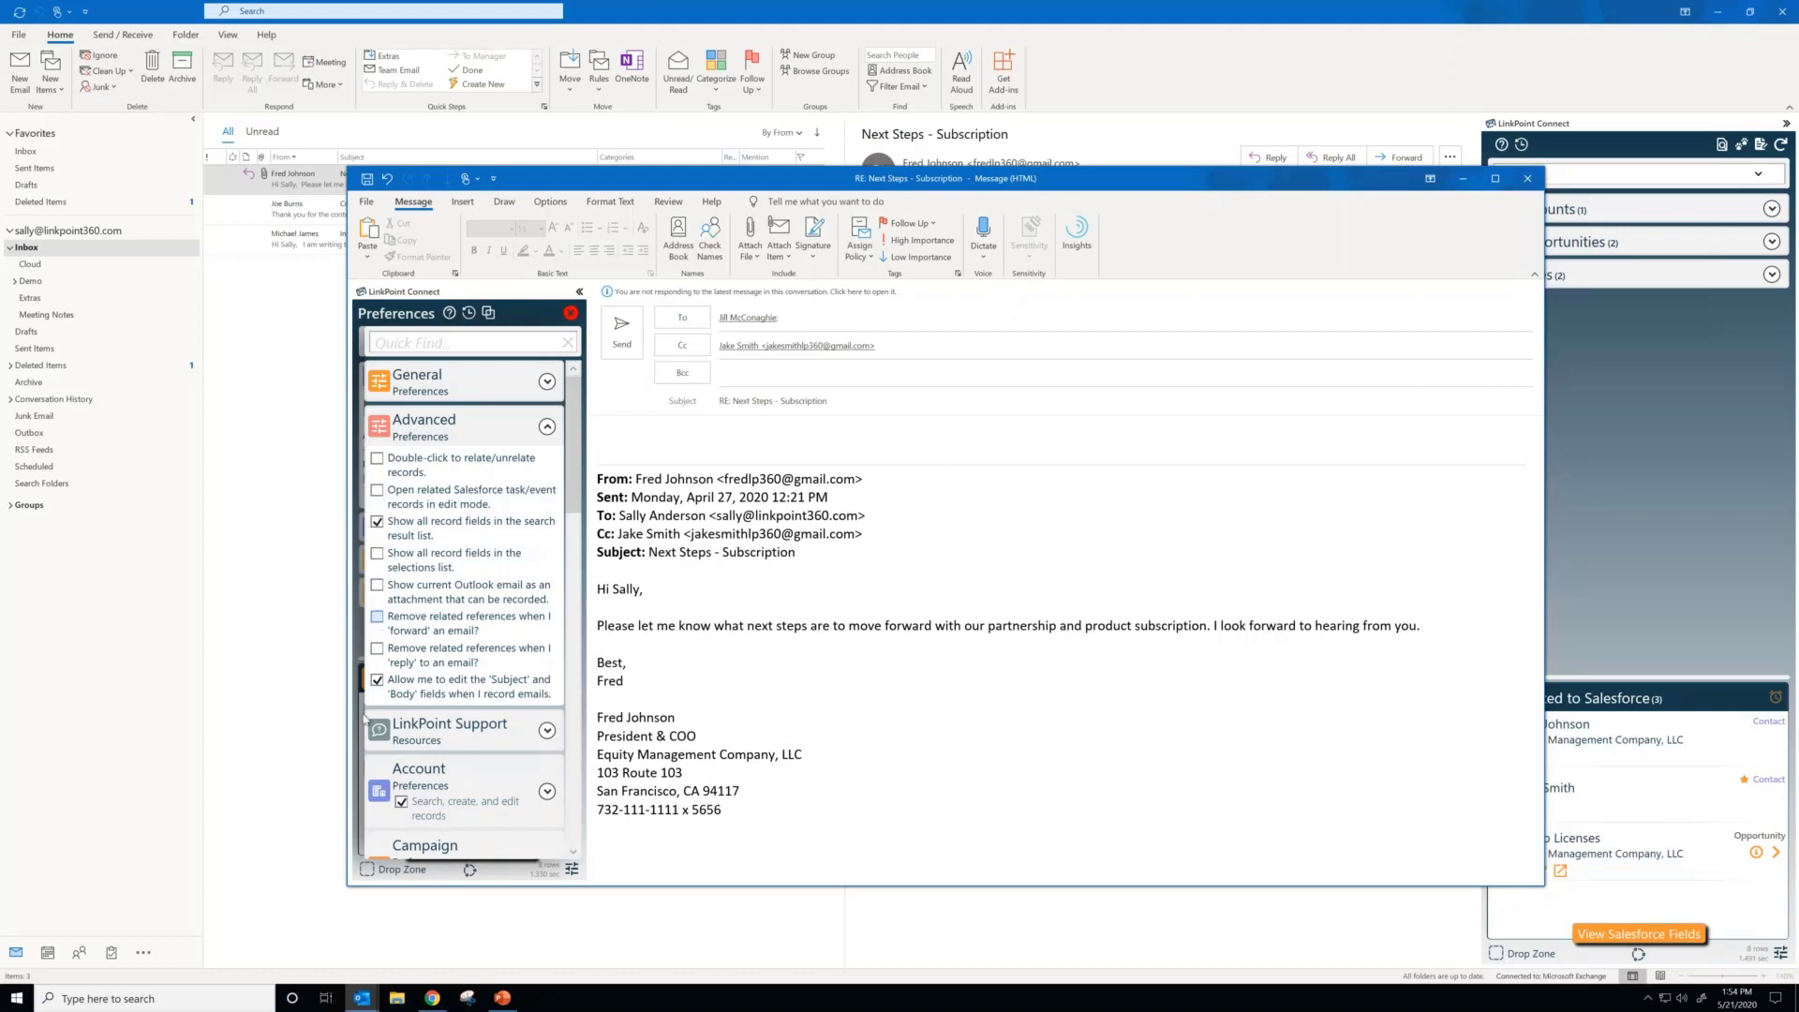
pyautogui.click(377, 618)
pyautogui.click(571, 313)
pyautogui.click(570, 313)
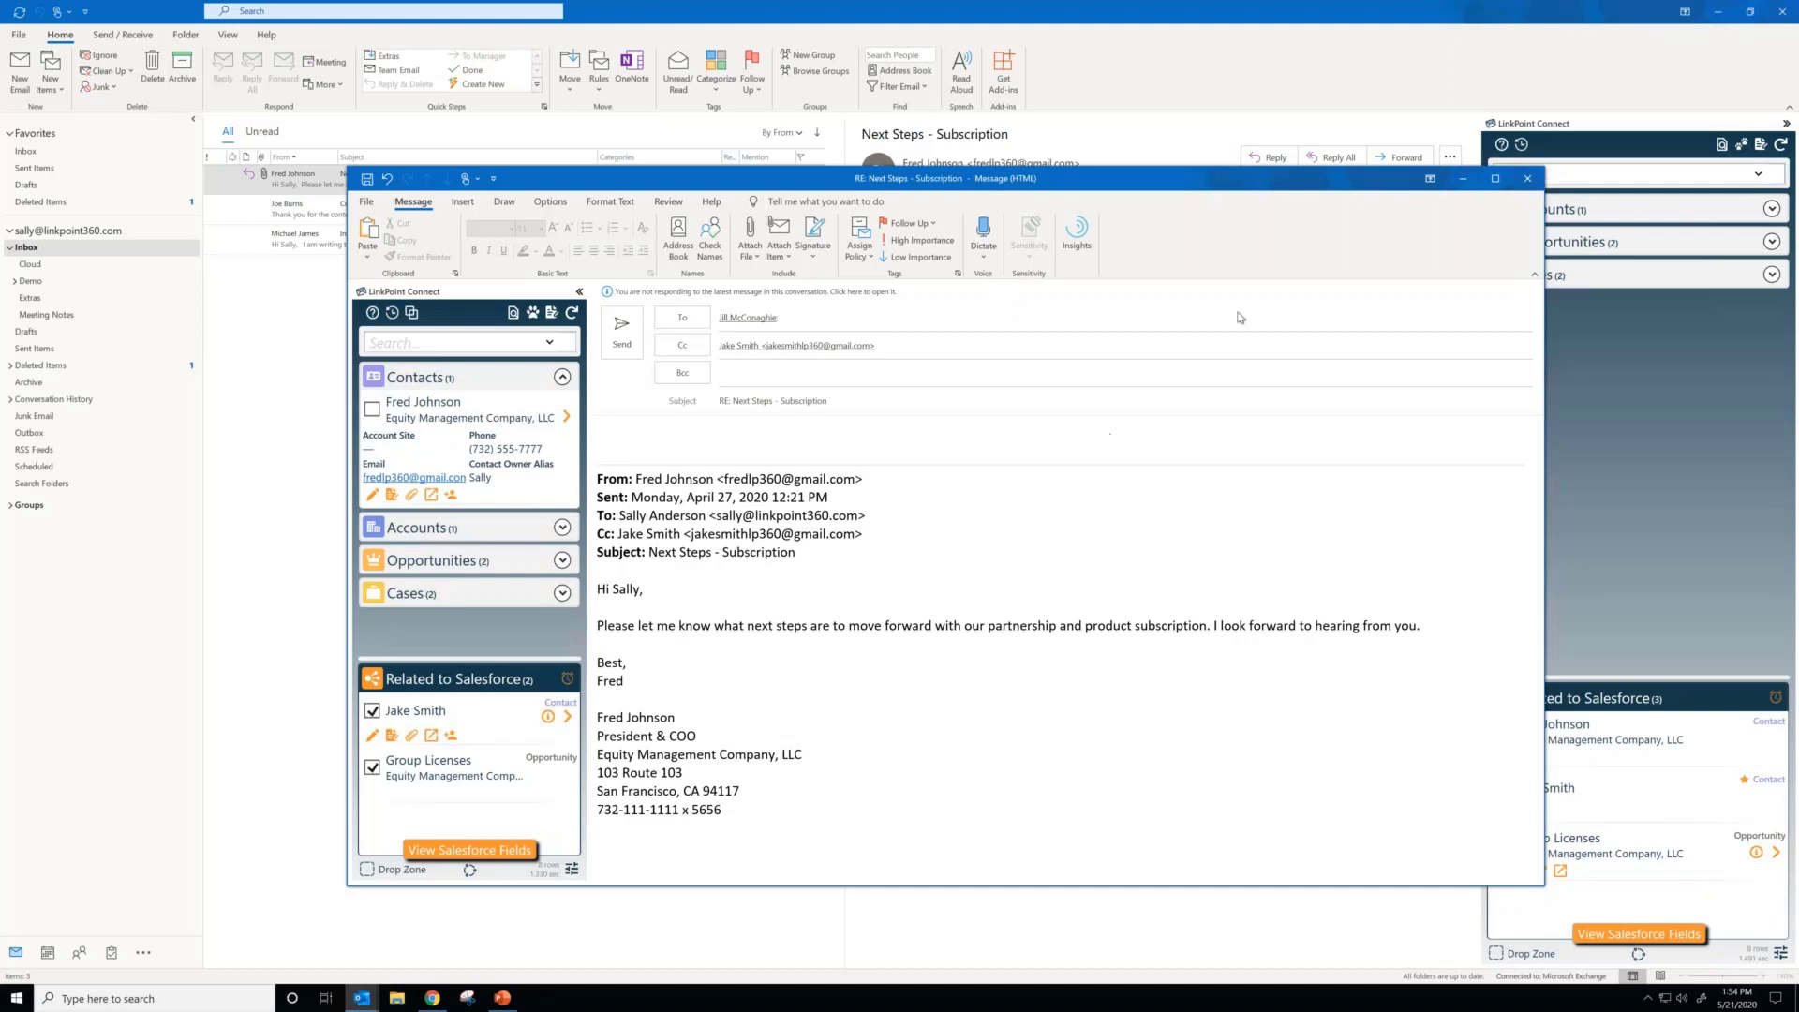
# Step: Close the reply without saving its changes and switch to the PowerPoint presentation
pyautogui.click(1530, 181)
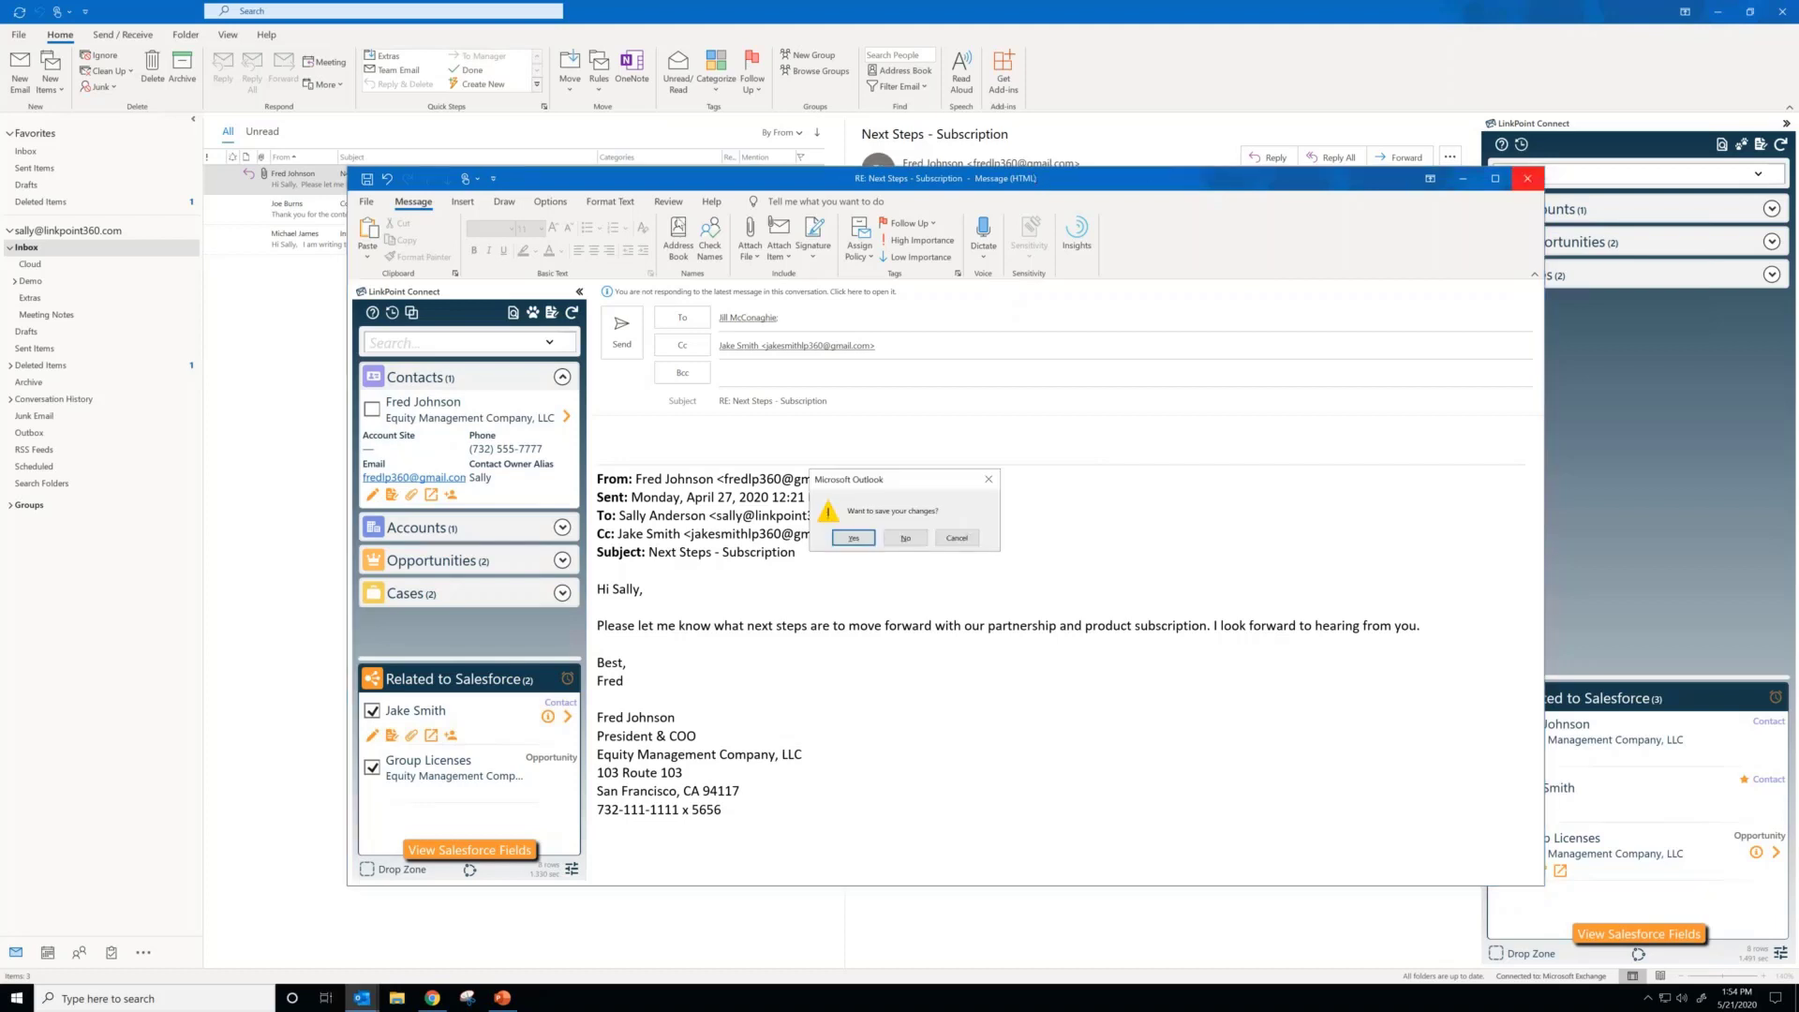
pyautogui.click(905, 538)
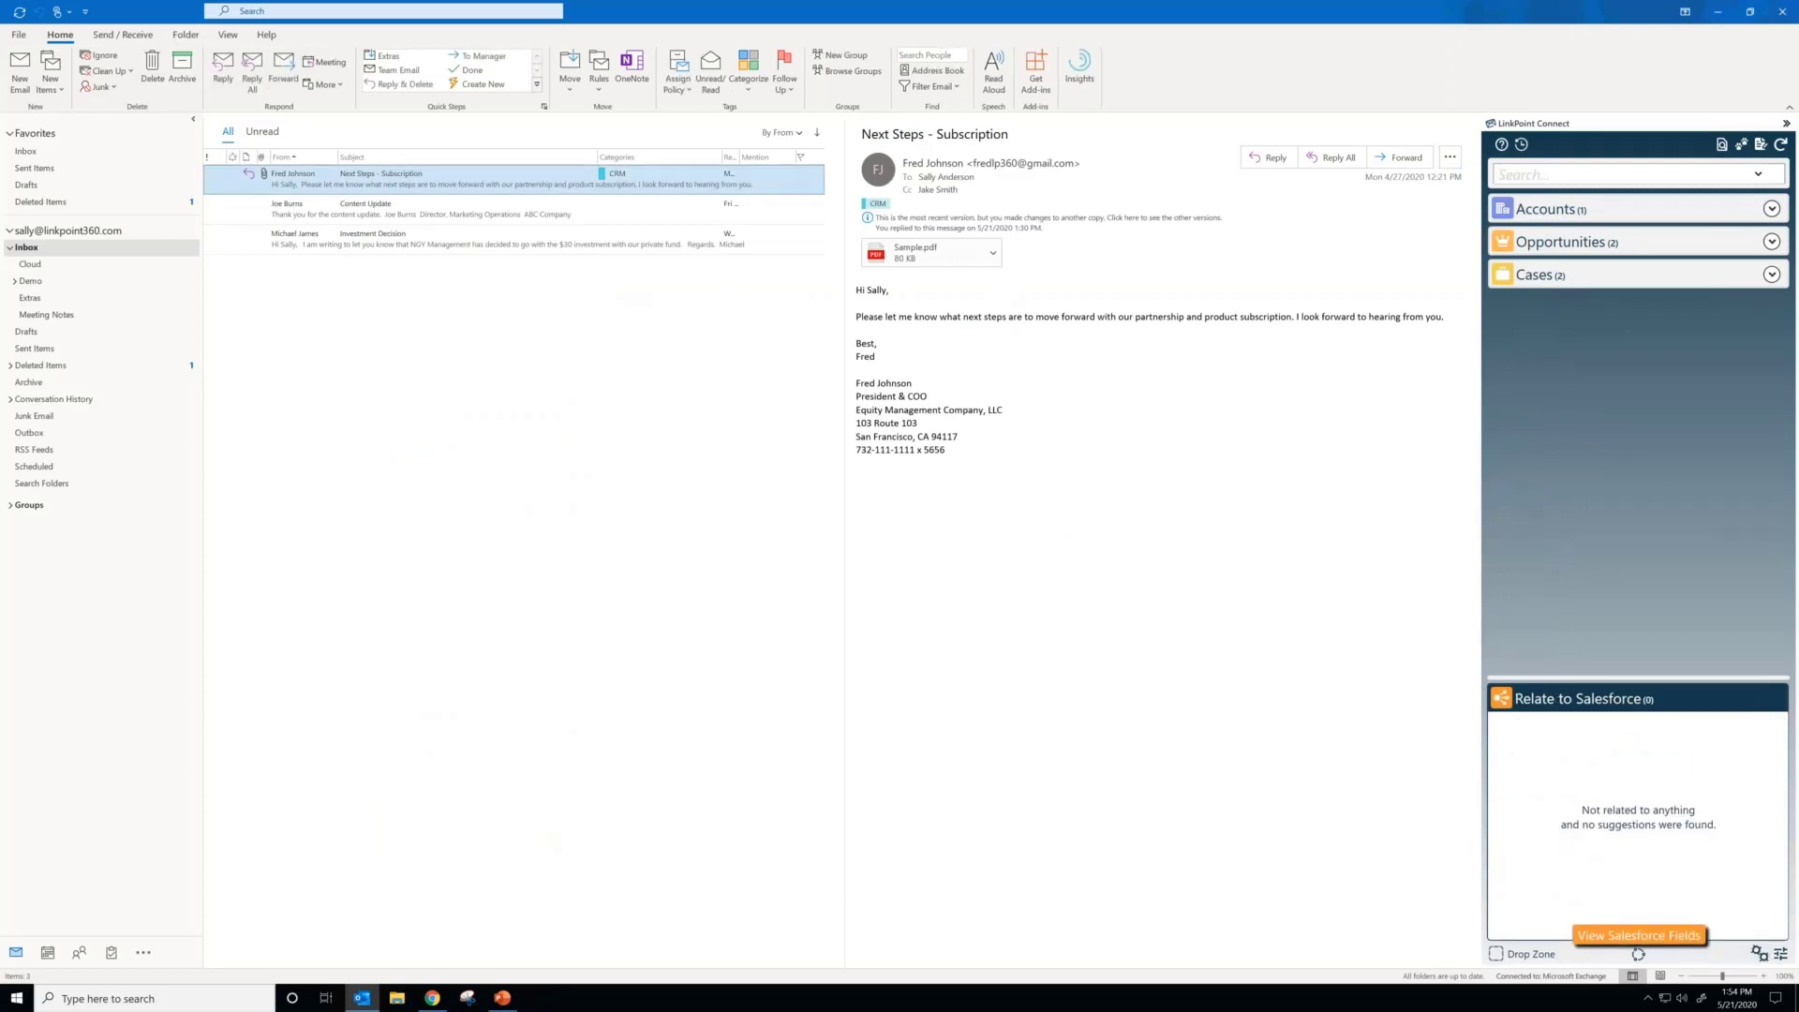
pyautogui.click(506, 999)
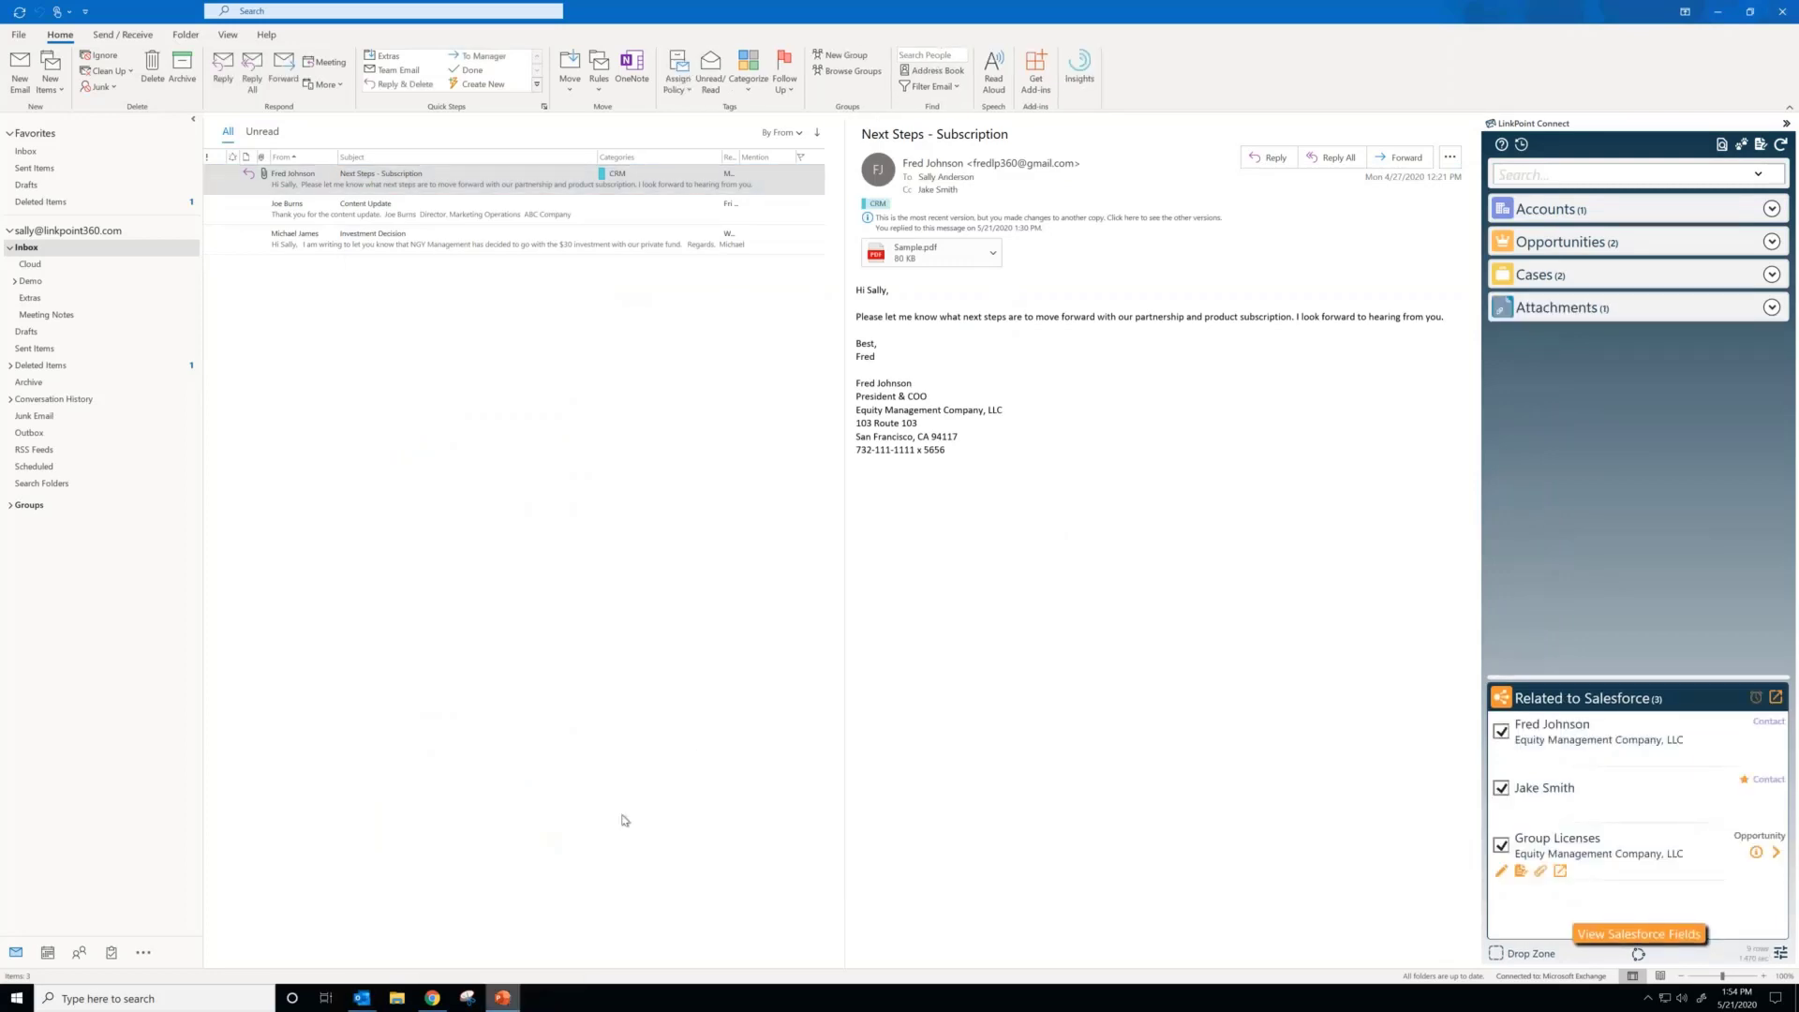